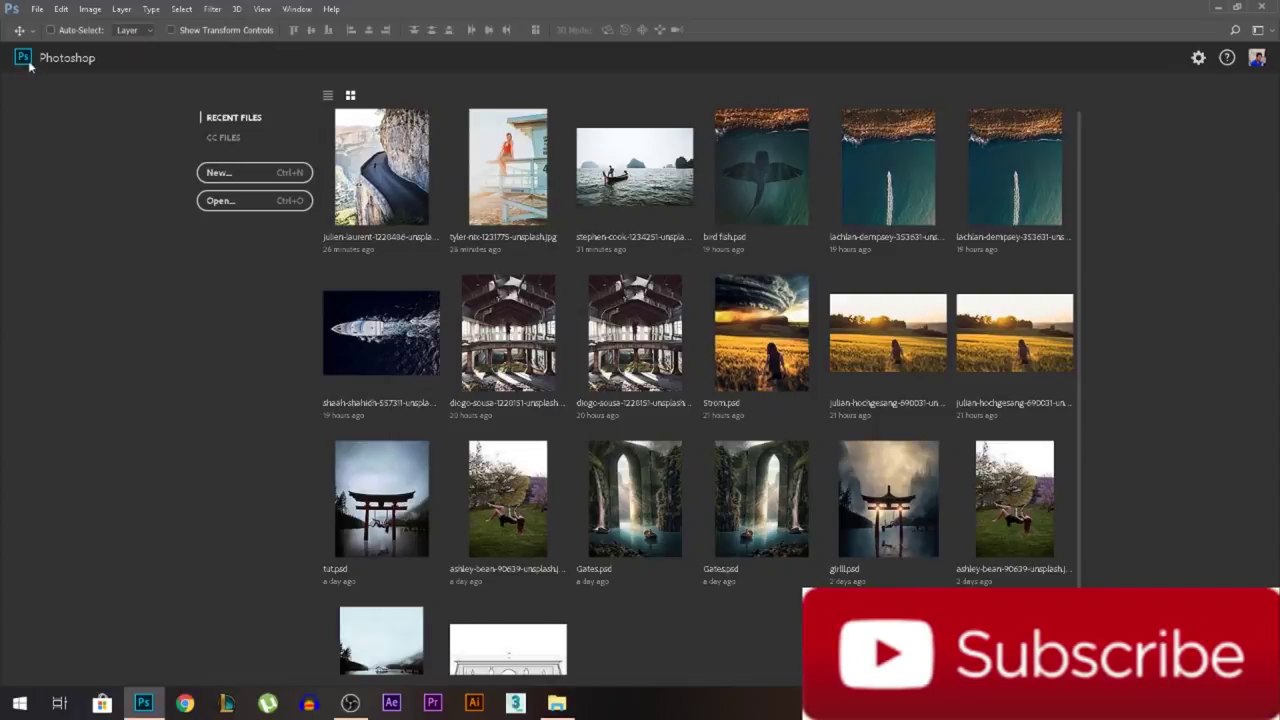
# Step: Create a new 4000 x 5000 pixel document with a resolution of 150 pixels/inch and a white background
pyautogui.click(37, 10)
pyautogui.click(50, 26)
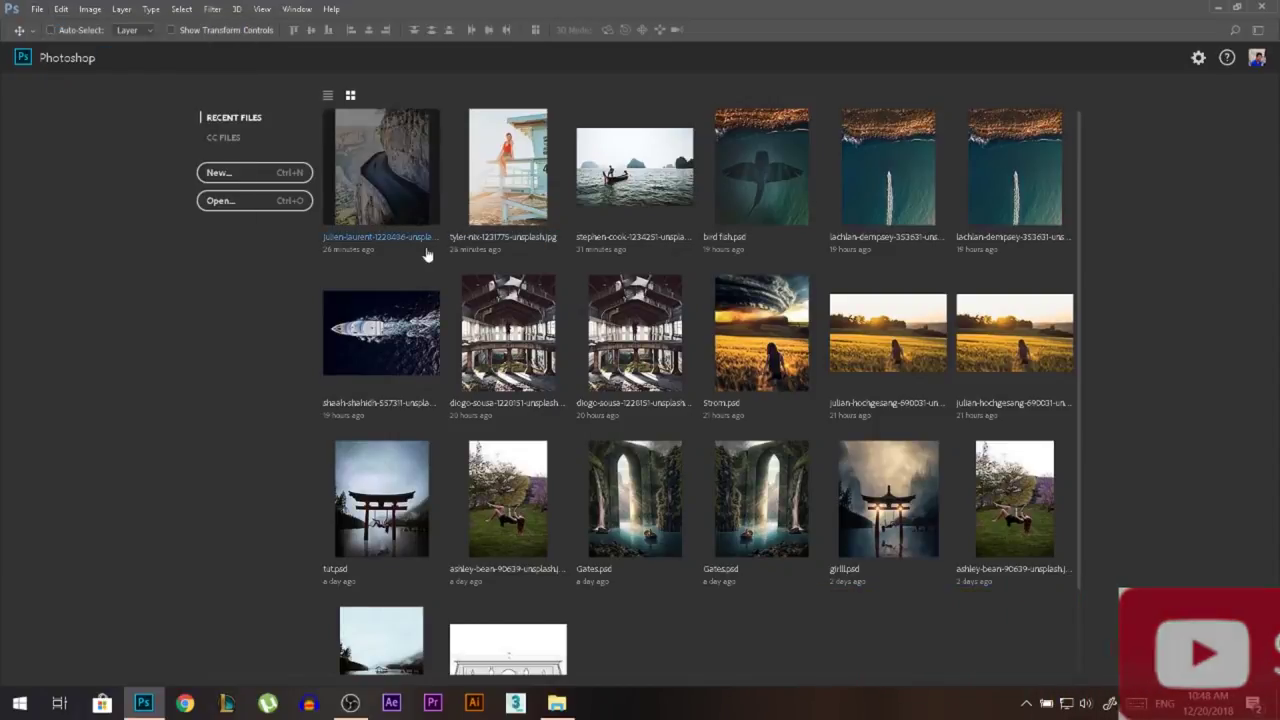
pyautogui.click(397, 414)
pyautogui.moveTo(846, 362); pyautogui.dragTo(773, 363)
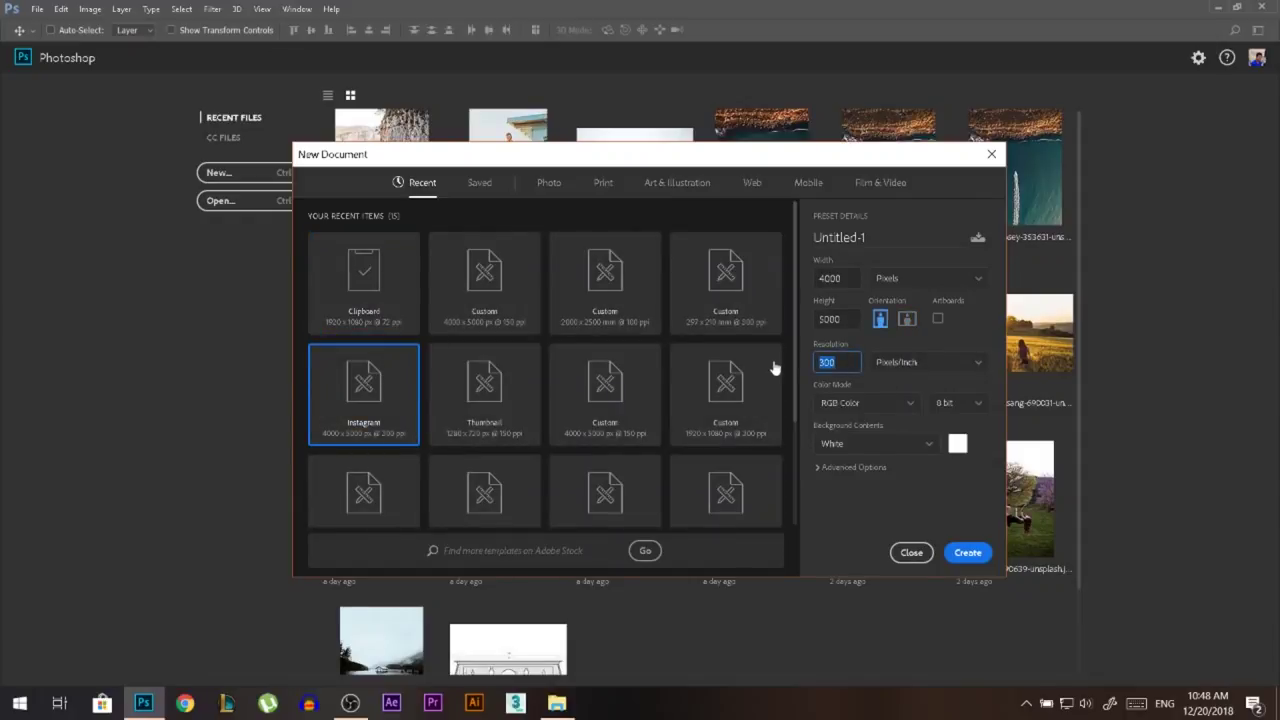
pyautogui.click(967, 552)
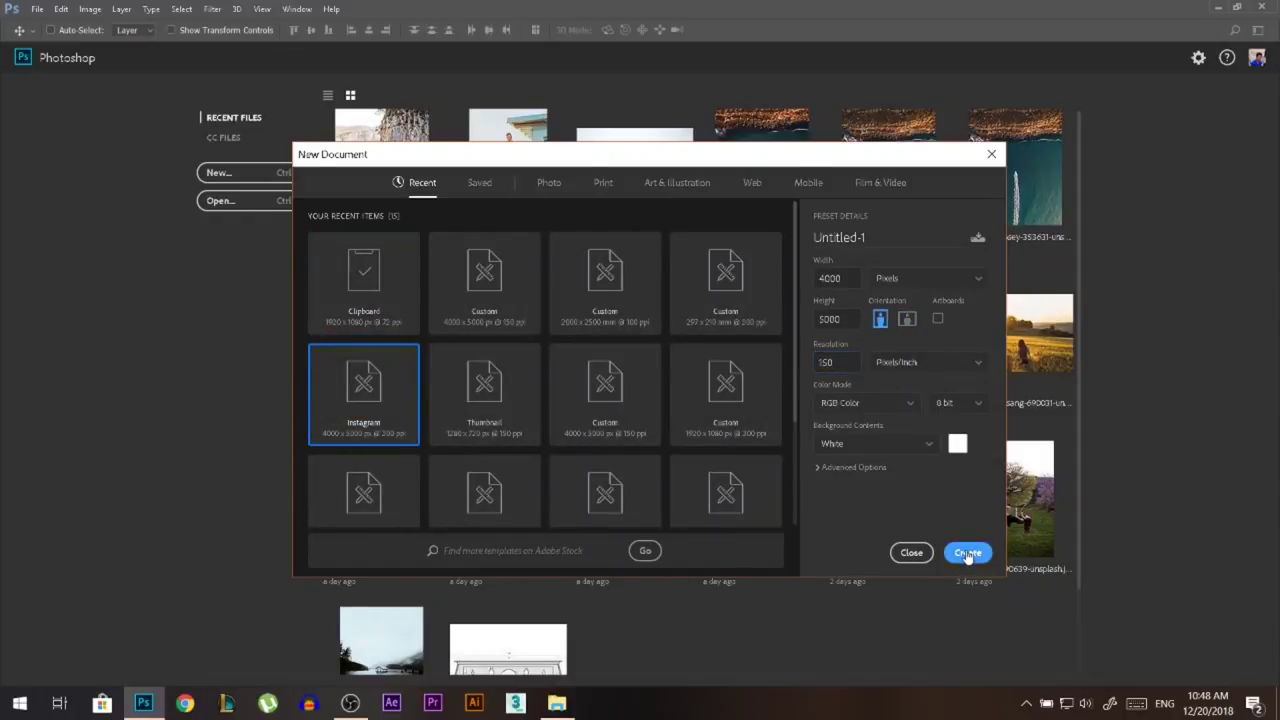
# Step: Scale the blank document down proportionally with Image Size
pyautogui.click(90, 9)
pyautogui.click(132, 129)
pyautogui.moveTo(68, 209); pyautogui.dragTo(2, 208)
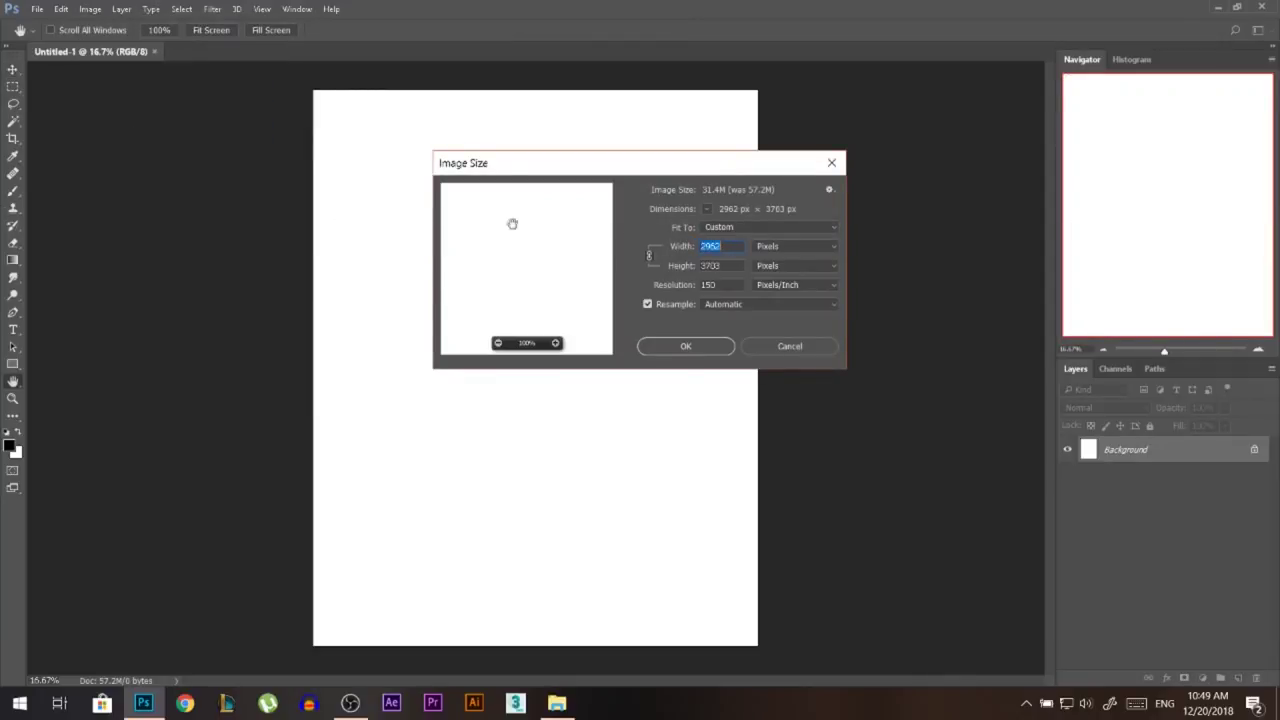
pyautogui.click(700, 346)
# Step: Place the image julien-laurent-1228486-unsplash from the Running Whale folder into the document so it fills the canvas
pyautogui.scroll(2, 557, 394)
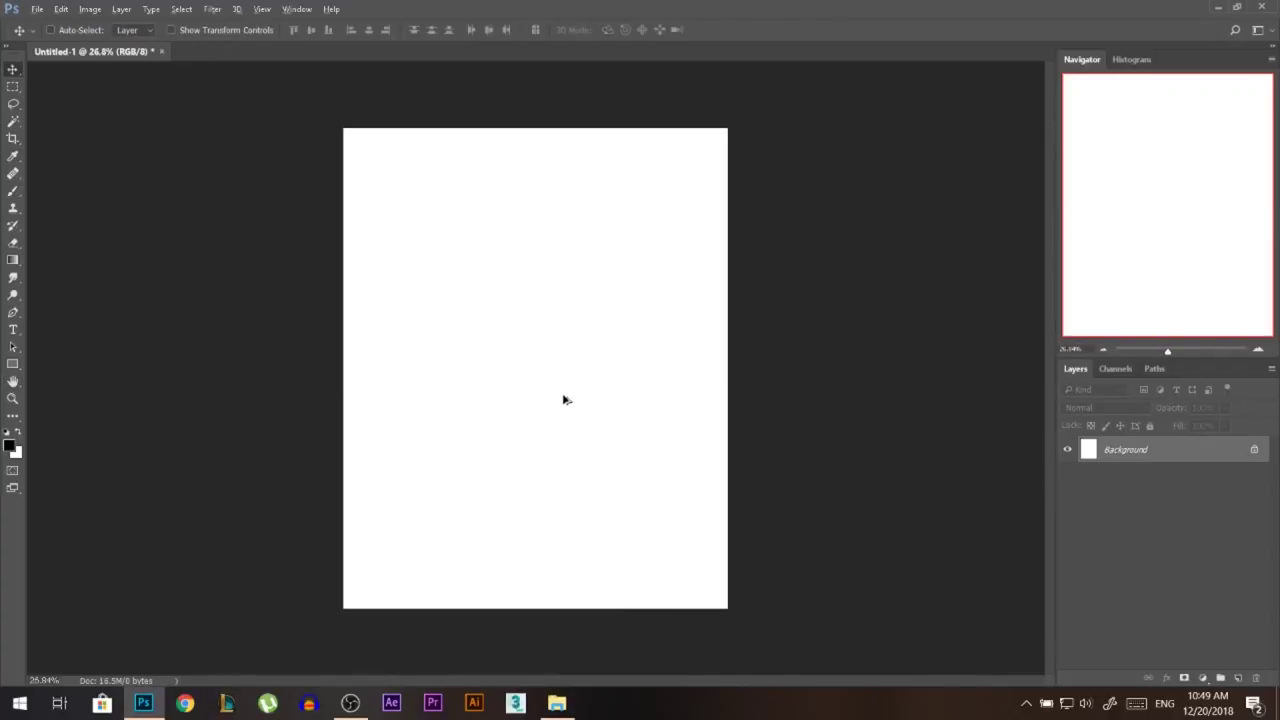
pyautogui.scroll(1, 490, 380)
pyautogui.moveTo(557, 703)
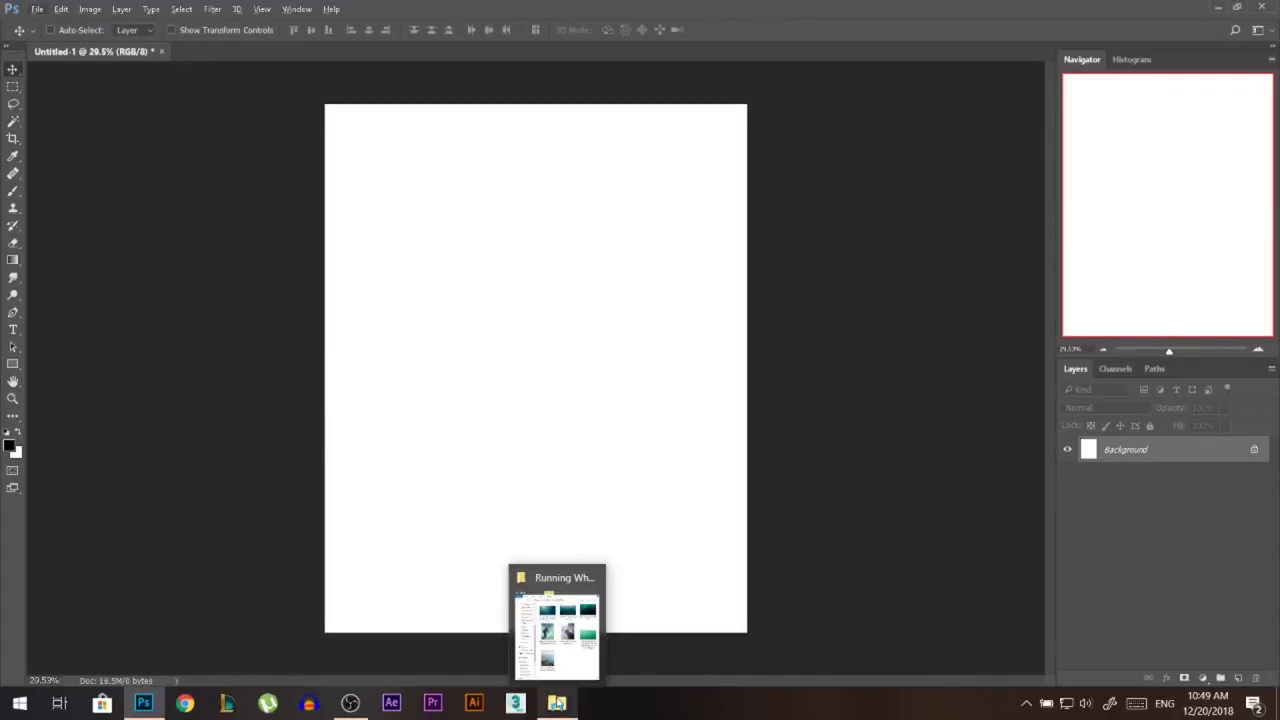
pyautogui.click(557, 630)
pyautogui.moveTo(1080, 320); pyautogui.dragTo(580, 428)
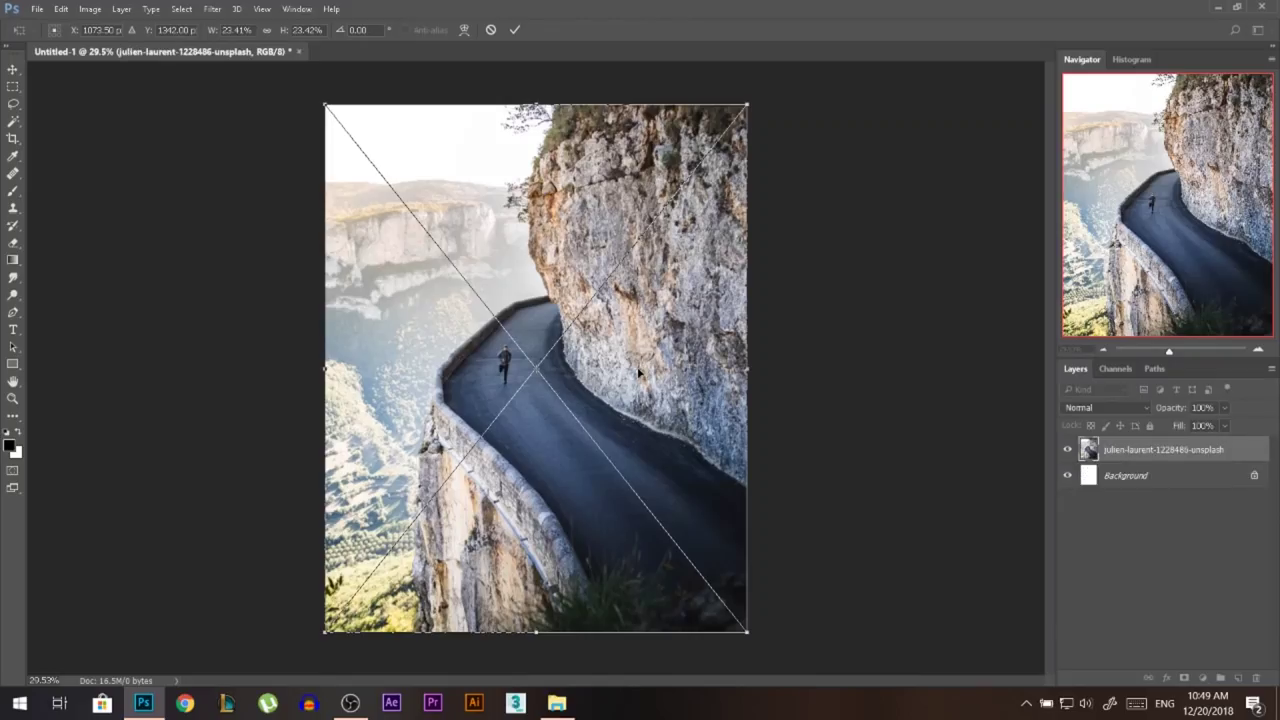
pyautogui.press('Return')
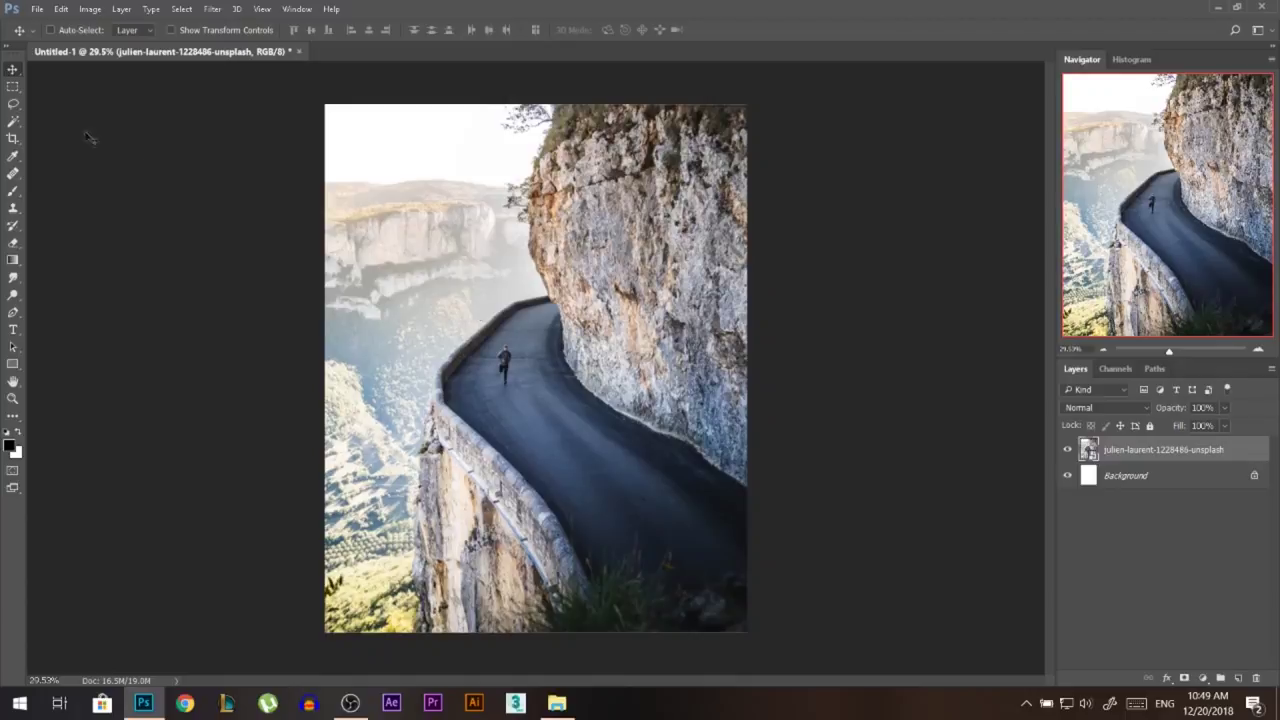
# Step: Select the sky and valley beside the cliff road with the Quick Selection tool
pyautogui.moveTo(17, 125); pyautogui.dragTo(58, 124)
pyautogui.keyDown('alt'); pyautogui.rightClick(484, 137); pyautogui.keyUp('alt')
pyautogui.moveTo(487, 143)
pyautogui.mouseDown()
pyautogui.moveTo(457, 196)
pyautogui.moveTo(478, 274)
pyautogui.moveTo(394, 374)
pyautogui.moveTo(380, 520)
pyautogui.mouseUp()
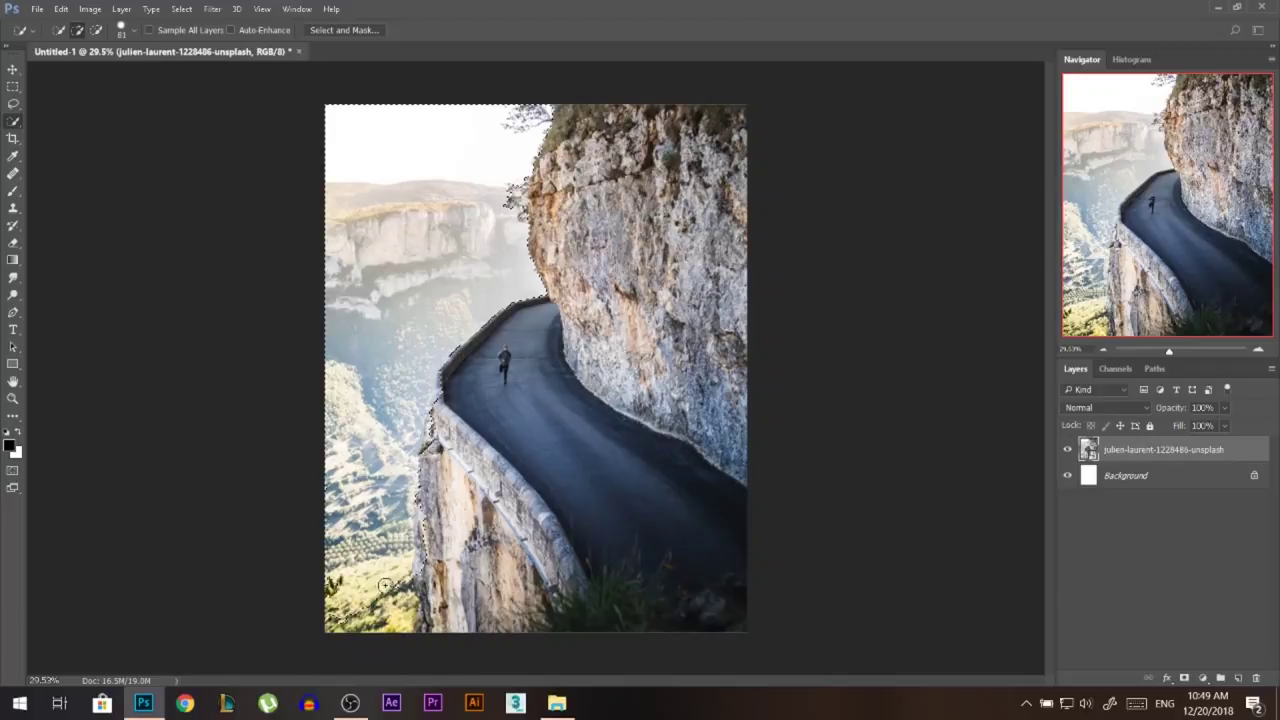
# Step: Subtract the wrongly included edge of the rock face below the road wall from the selection with the Polygonal Lasso
pyautogui.scroll(3, 395, 615)
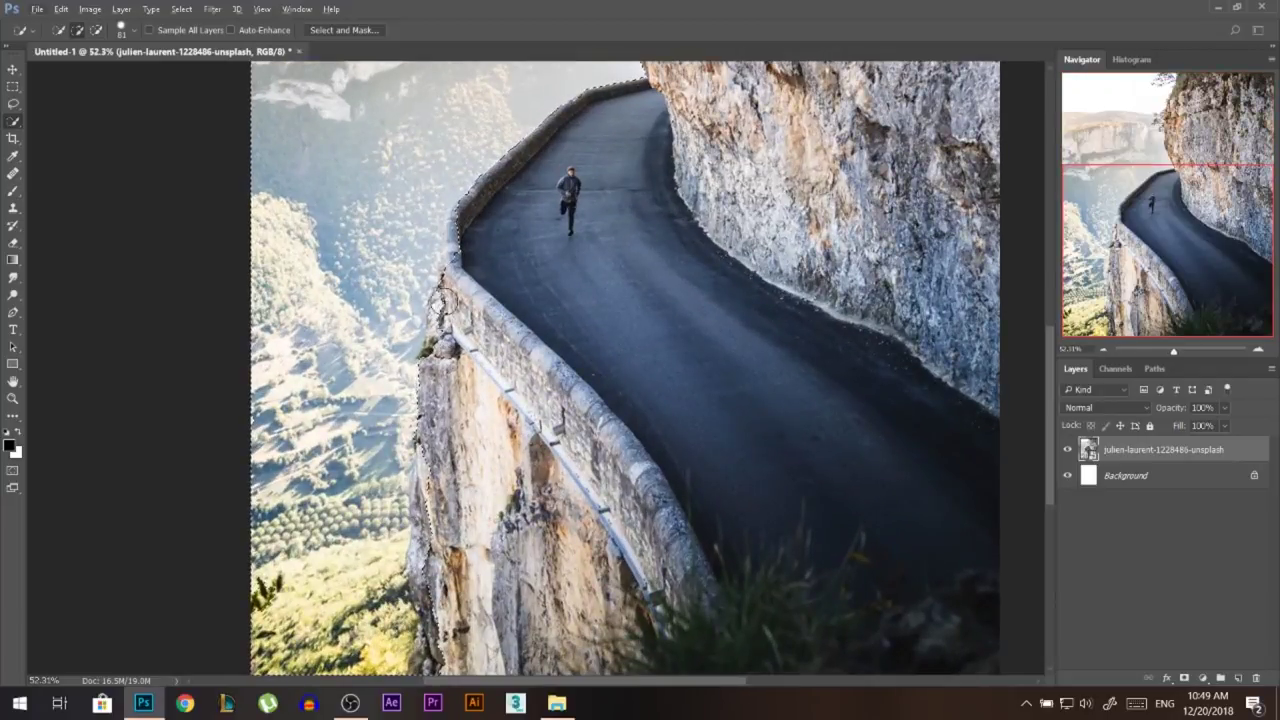
pyautogui.moveTo(13, 103); pyautogui.dragTo(62, 122)
pyautogui.scroll(-2, 420, 605)
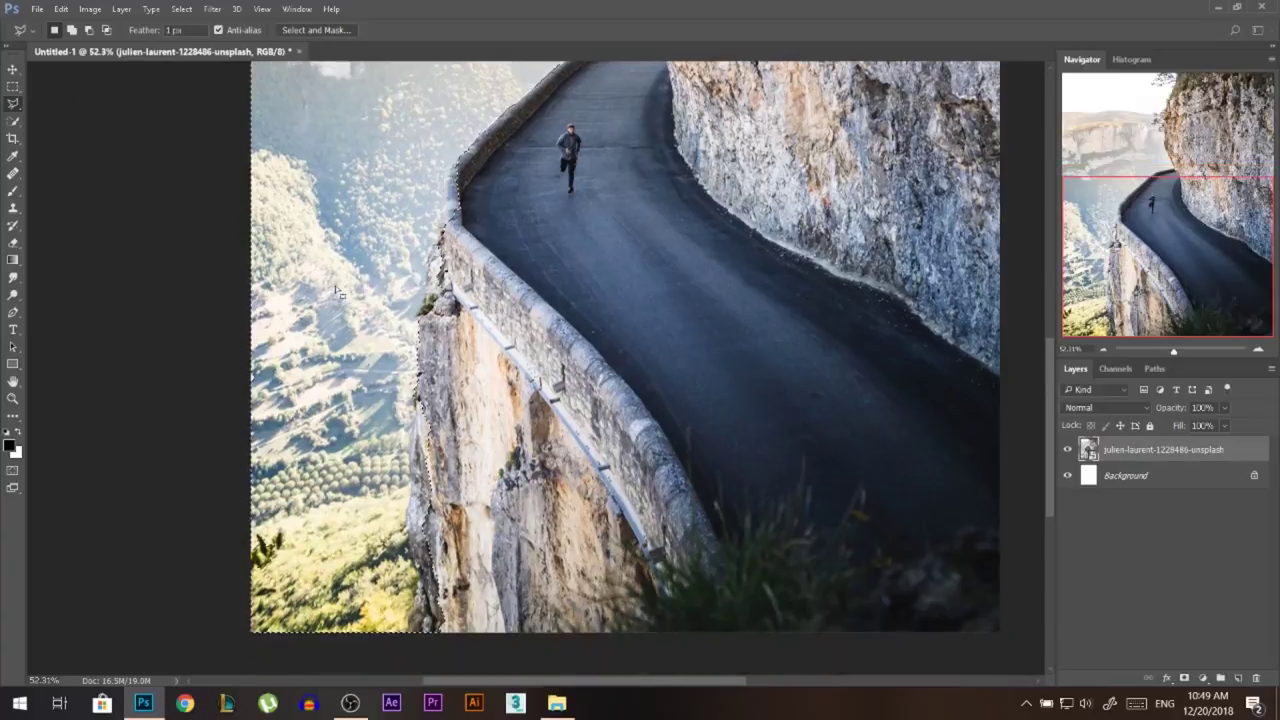
pyautogui.scroll(4, 420, 605)
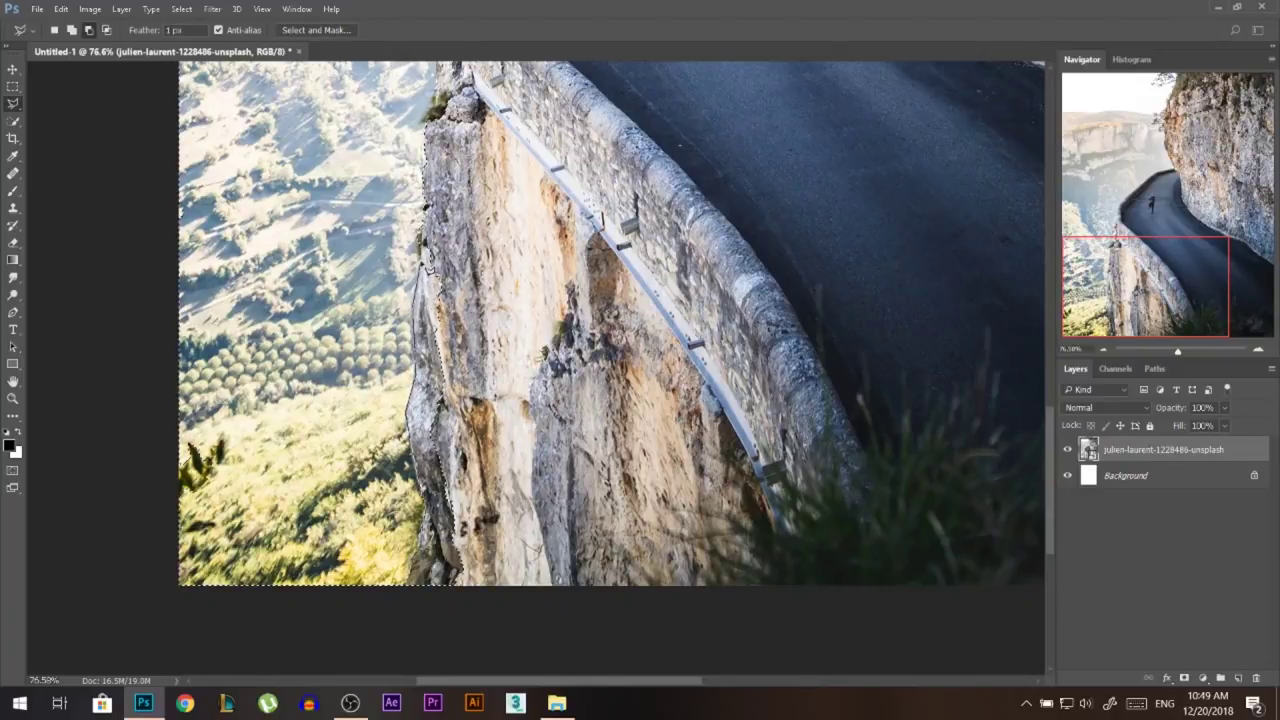
pyautogui.scroll(3, 436, 116)
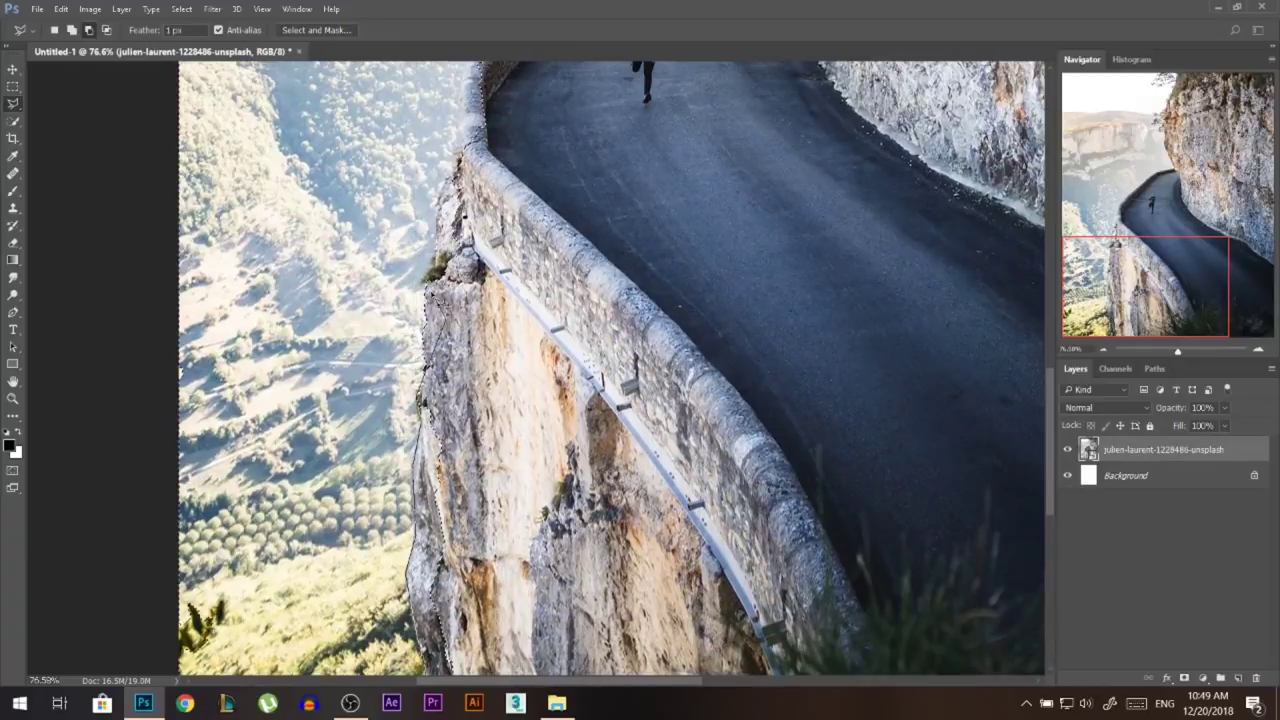
pyautogui.scroll(3, 458, 190)
pyautogui.click(459, 263)
pyautogui.click(473, 235)
pyautogui.click(560, 168)
pyautogui.scroll(-6, 640, 560)
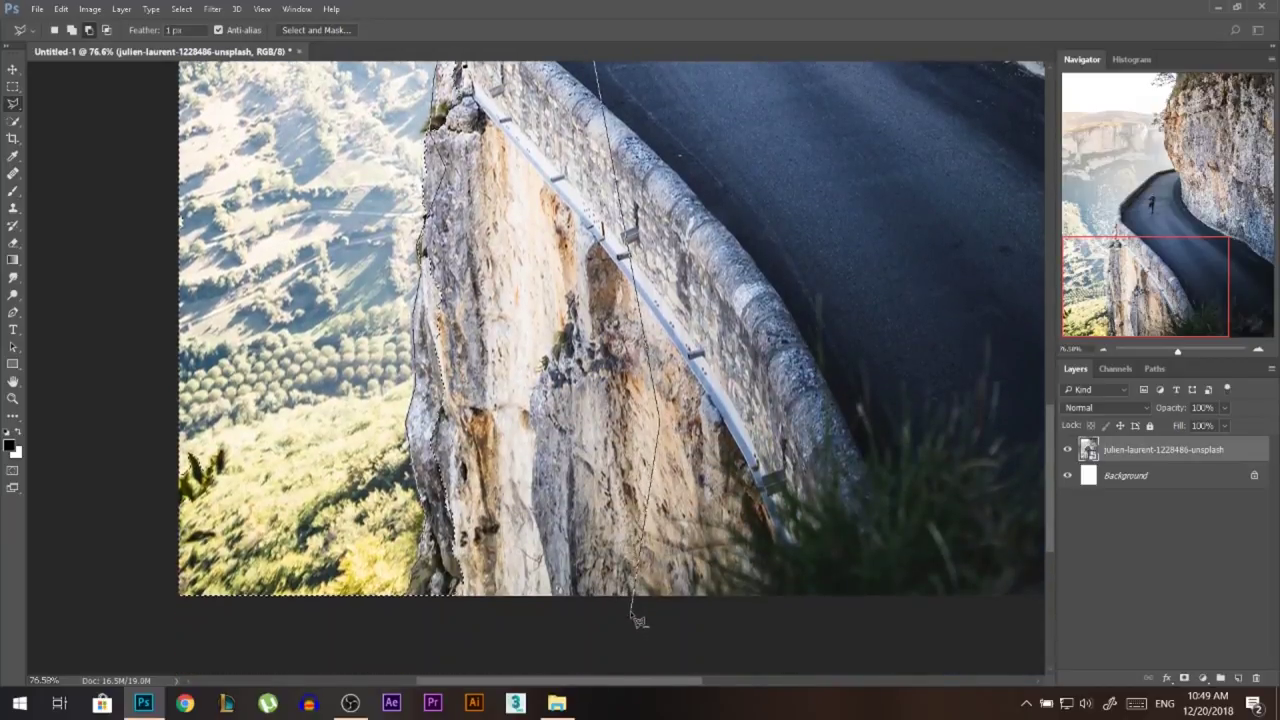
pyautogui.doubleClick(633, 612)
# Step: Add a layer mask from the selection and invert it so only the road and cliffs stay visible
pyautogui.hotkey('ctrl', '0')
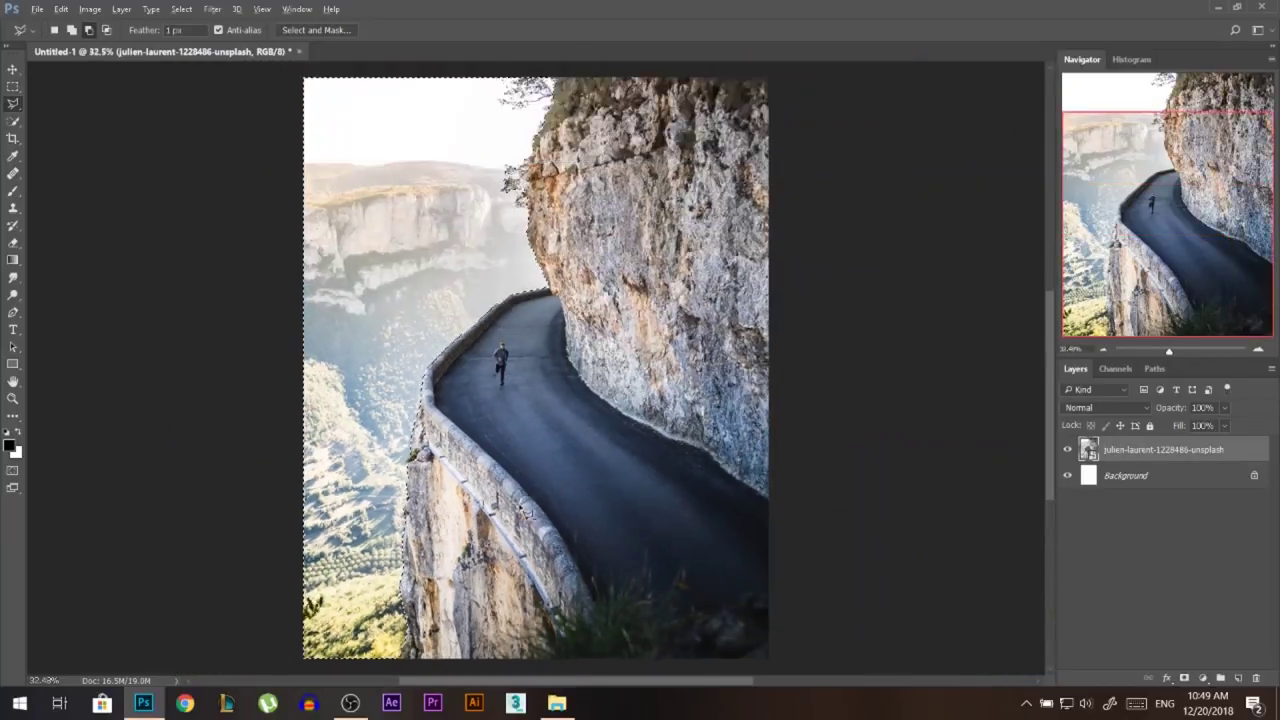
pyautogui.click(1184, 678)
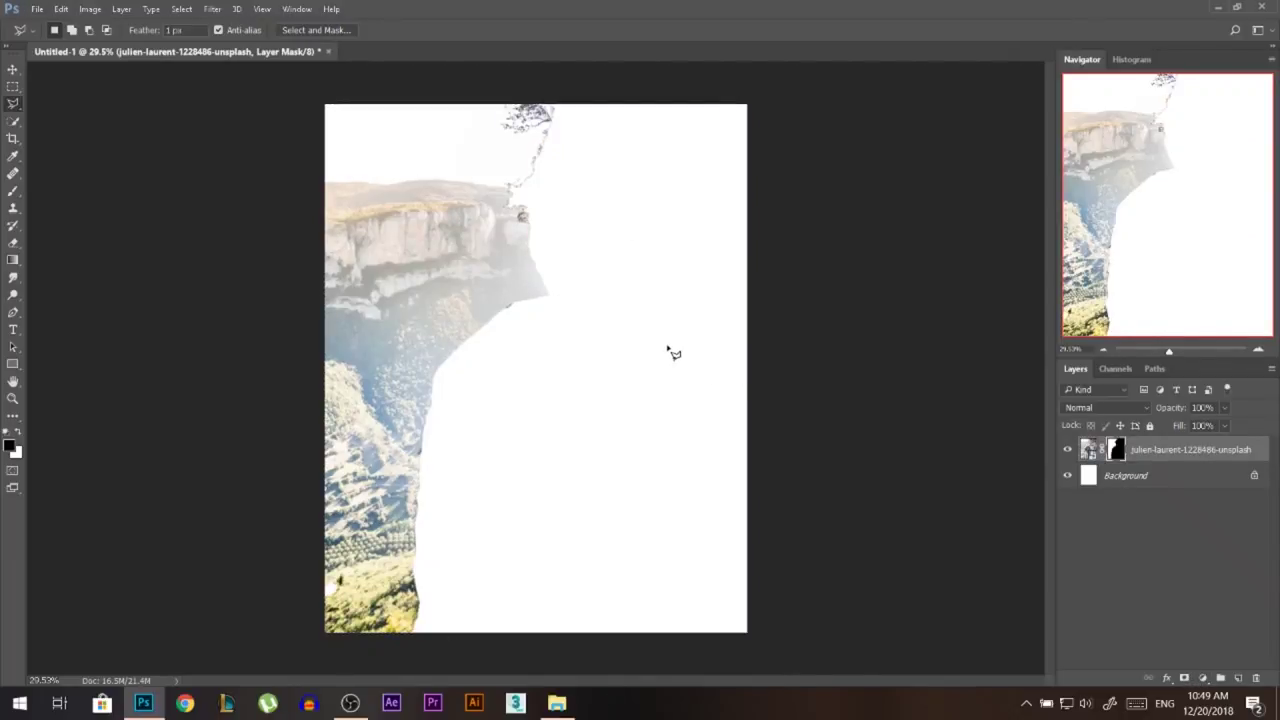
pyautogui.hotkey('ctrl', 'i')
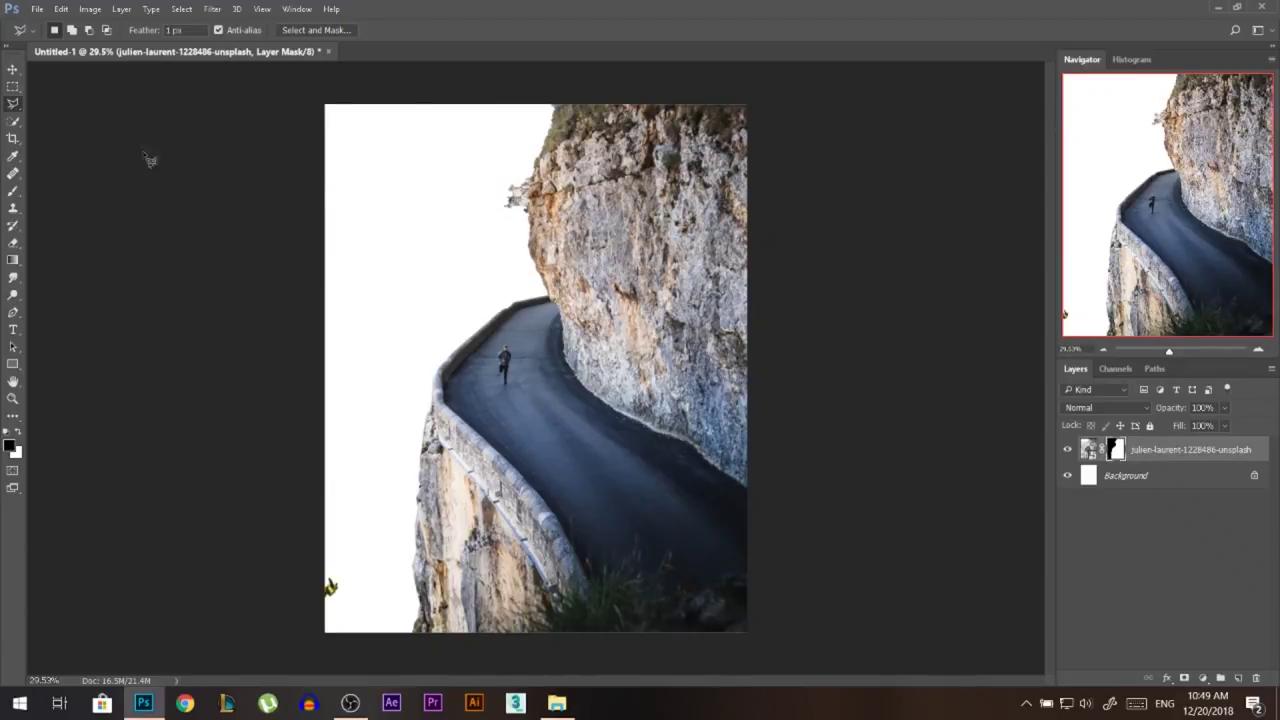
# Step: Mask out the leftover plant near the canvas's lower-left edge by filling a polygonal selection on the mask with black, then deselect
pyautogui.scroll(2, 320, 615)
pyautogui.click(281, 520)
pyautogui.click(353, 523)
pyautogui.click(345, 645)
pyautogui.click(241, 634)
pyautogui.click(280, 520)
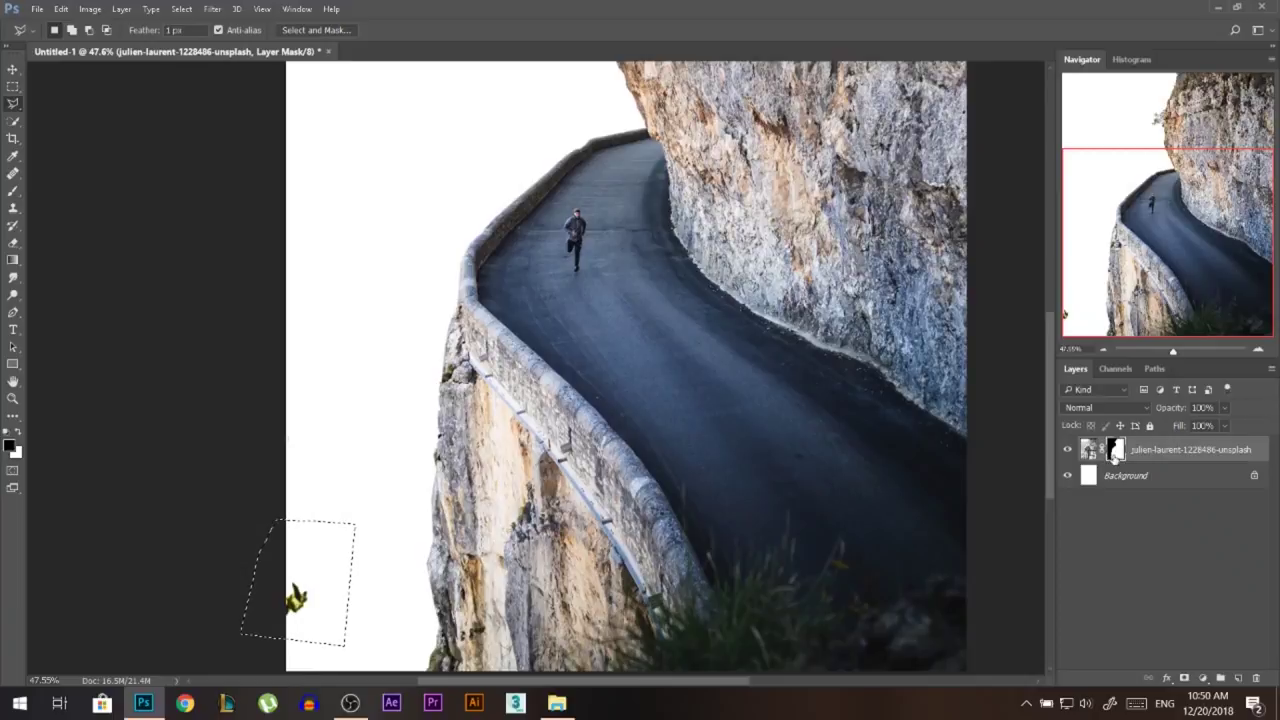
pyautogui.hotkey('alt', 'BackSpace')
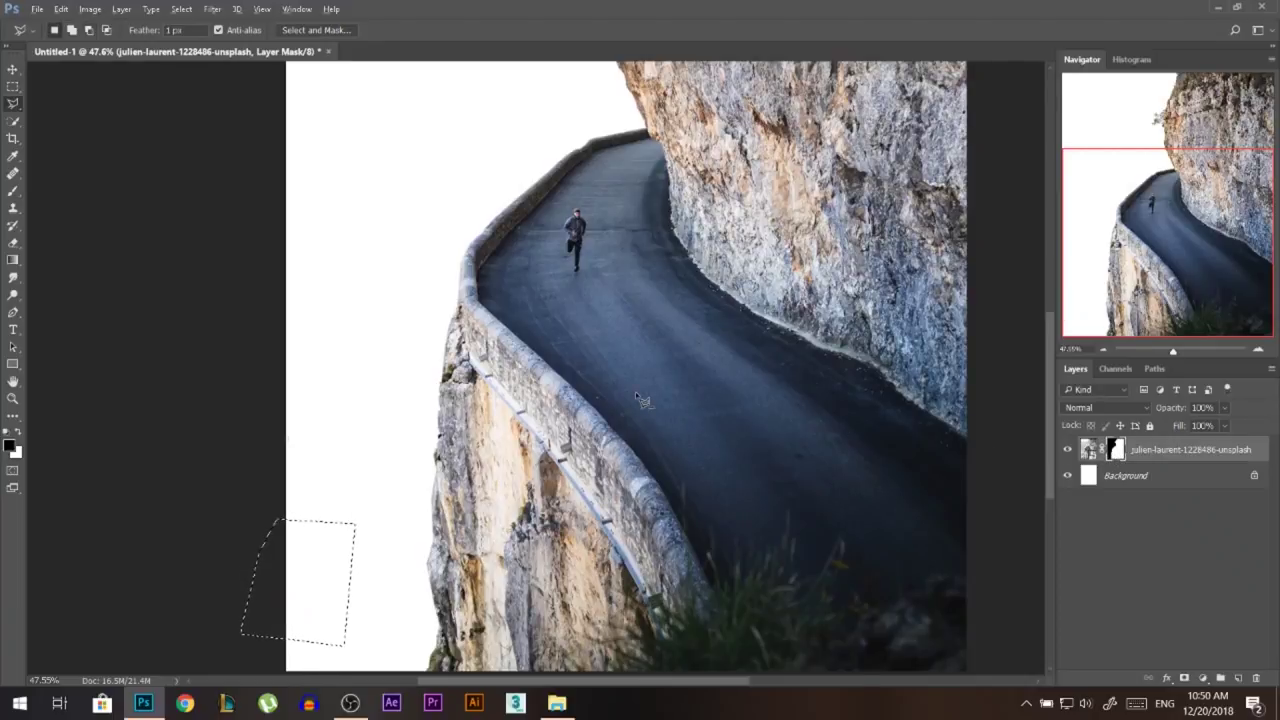
pyautogui.click(12, 69)
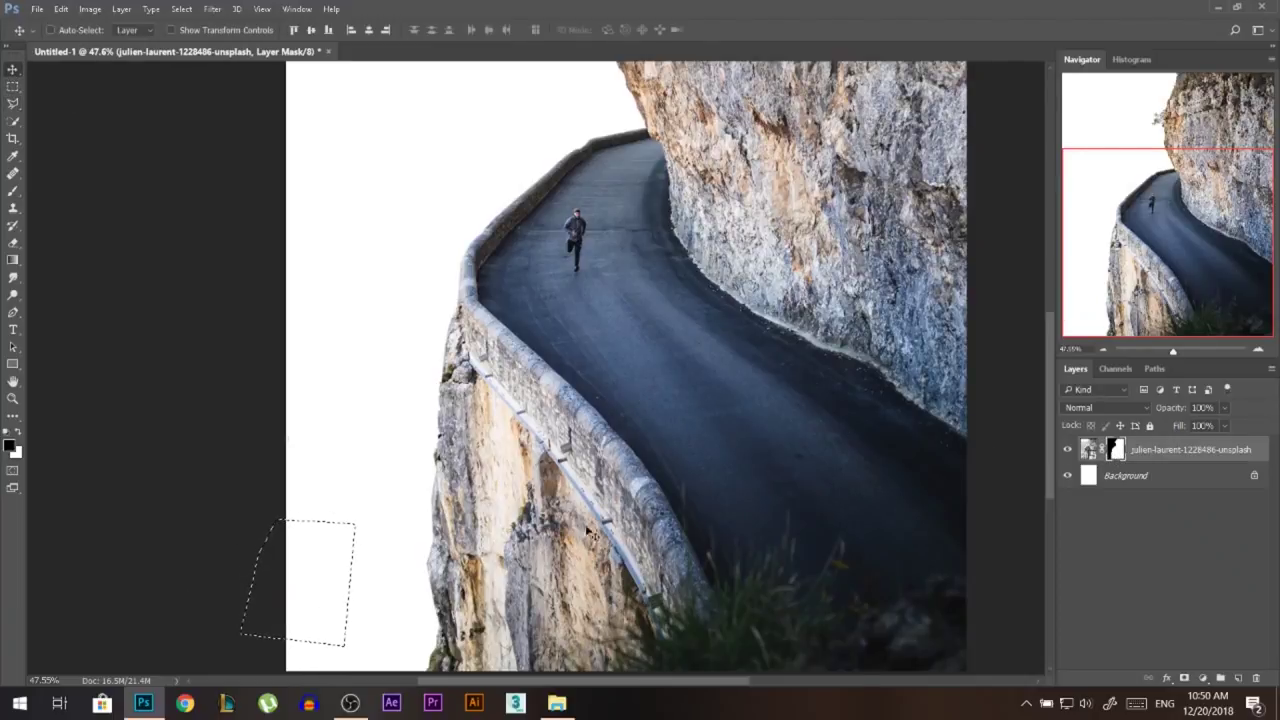
pyautogui.scroll(-6, 415, 615)
pyautogui.hotkey('ctrl', 'd')
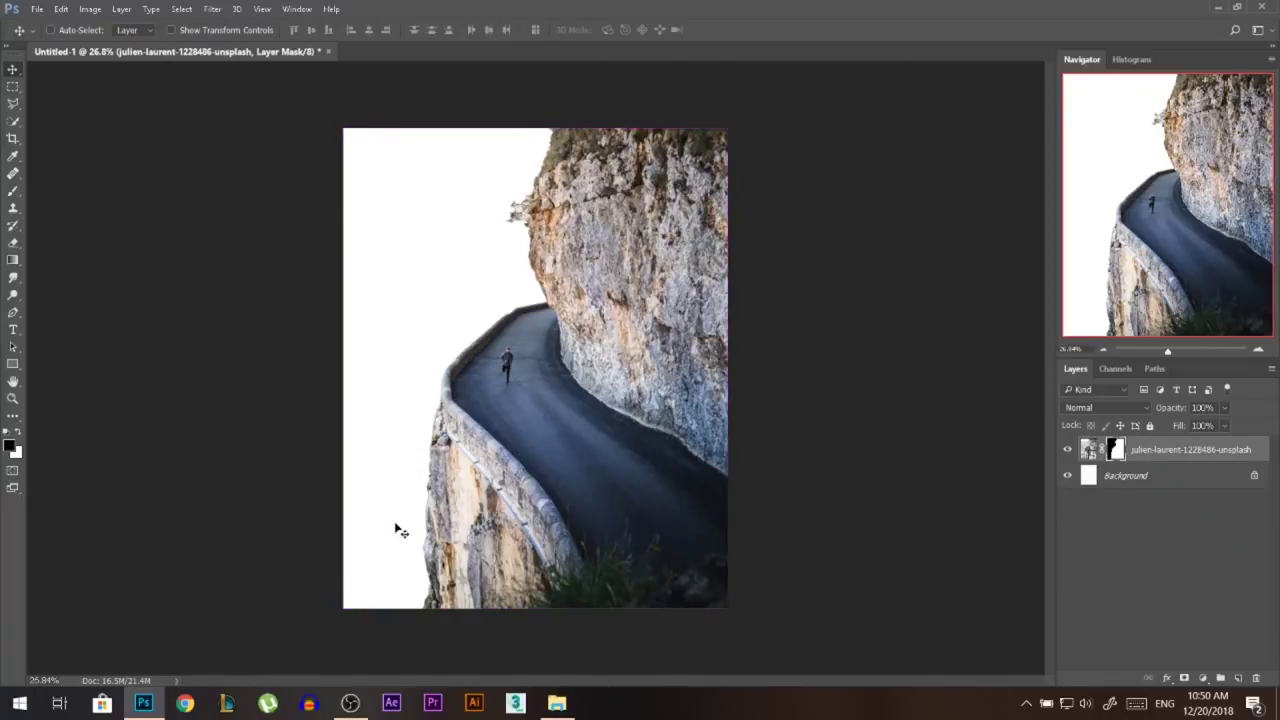
pyautogui.moveTo(581, 466)
pyautogui.mouseDown()
pyautogui.moveTo(623, 391)
pyautogui.moveTo(598, 448)
pyautogui.mouseUp()
pyautogui.hotkey('ctrl', 'z')
# Step: Draw a freehand lasso selection shaped like a cave opening on the cliff face and fill it with black on a new layer
pyautogui.scroll(2, 657, 338)
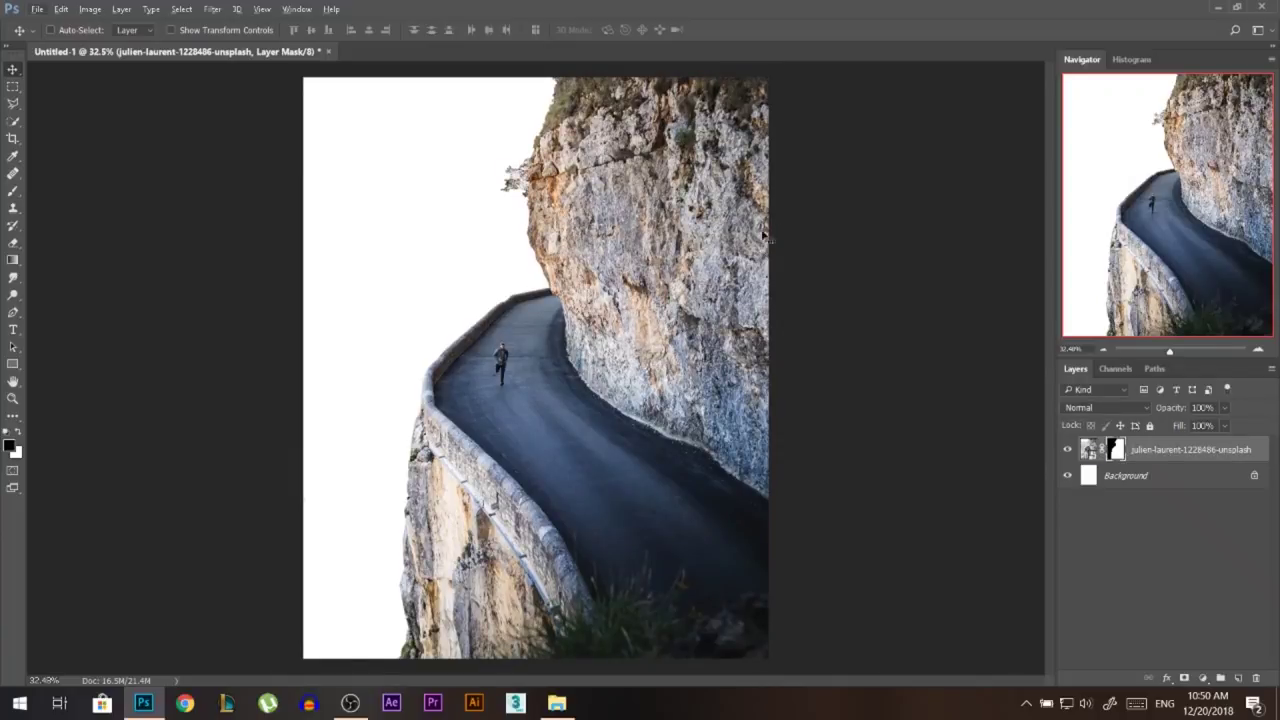
pyautogui.moveTo(13, 103); pyautogui.dragTo(89, 113)
pyautogui.click(89, 110)
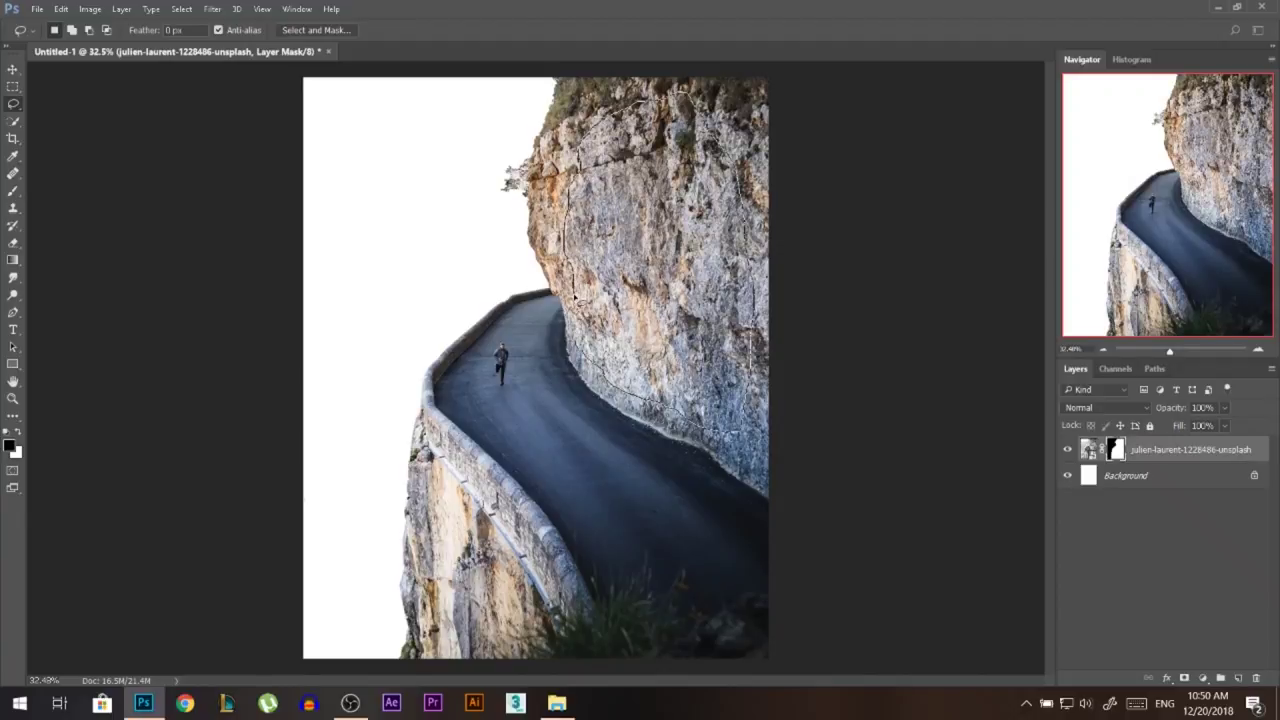
pyautogui.click(1238, 679)
pyautogui.hotkey('alt', 'BackSpace')
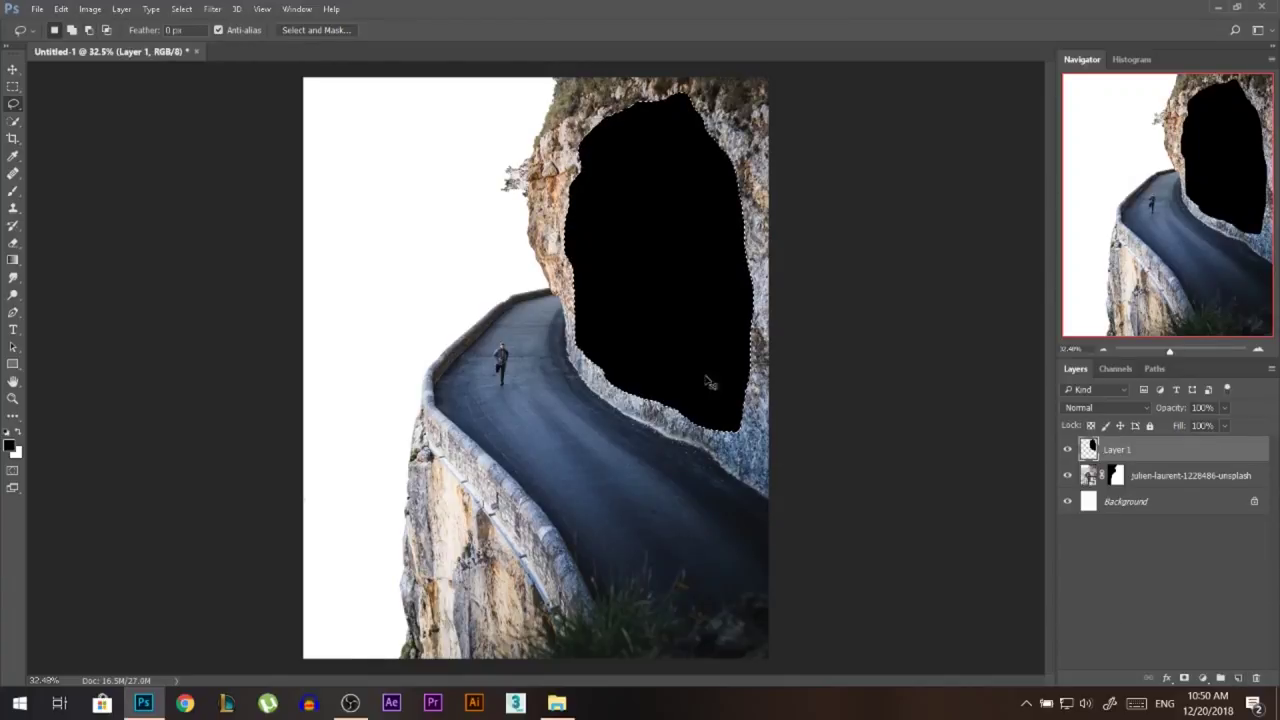
pyautogui.hotkey('ctrl', 'd')
# Step: Warp the black opening on Layer 1 so its upper right side bulges outward toward the cliff's edge
pyautogui.scroll(-2, 651, 274)
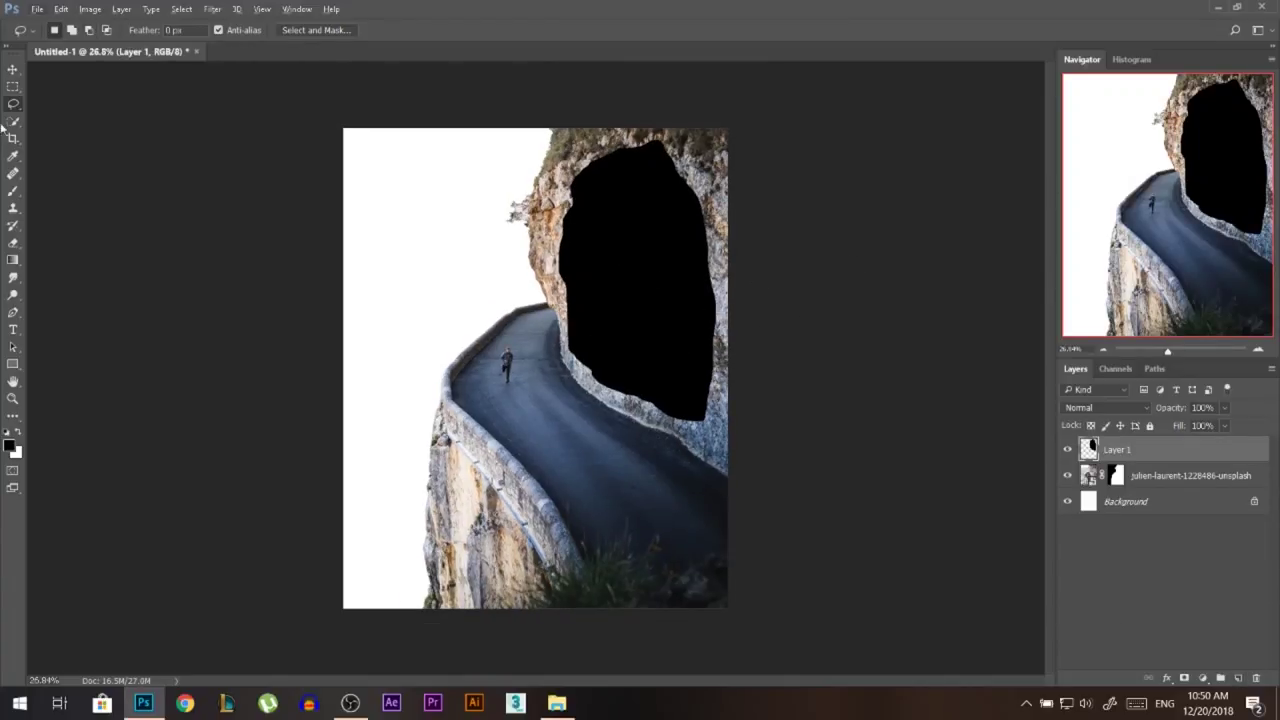
pyautogui.hotkey('ctrl', 't')
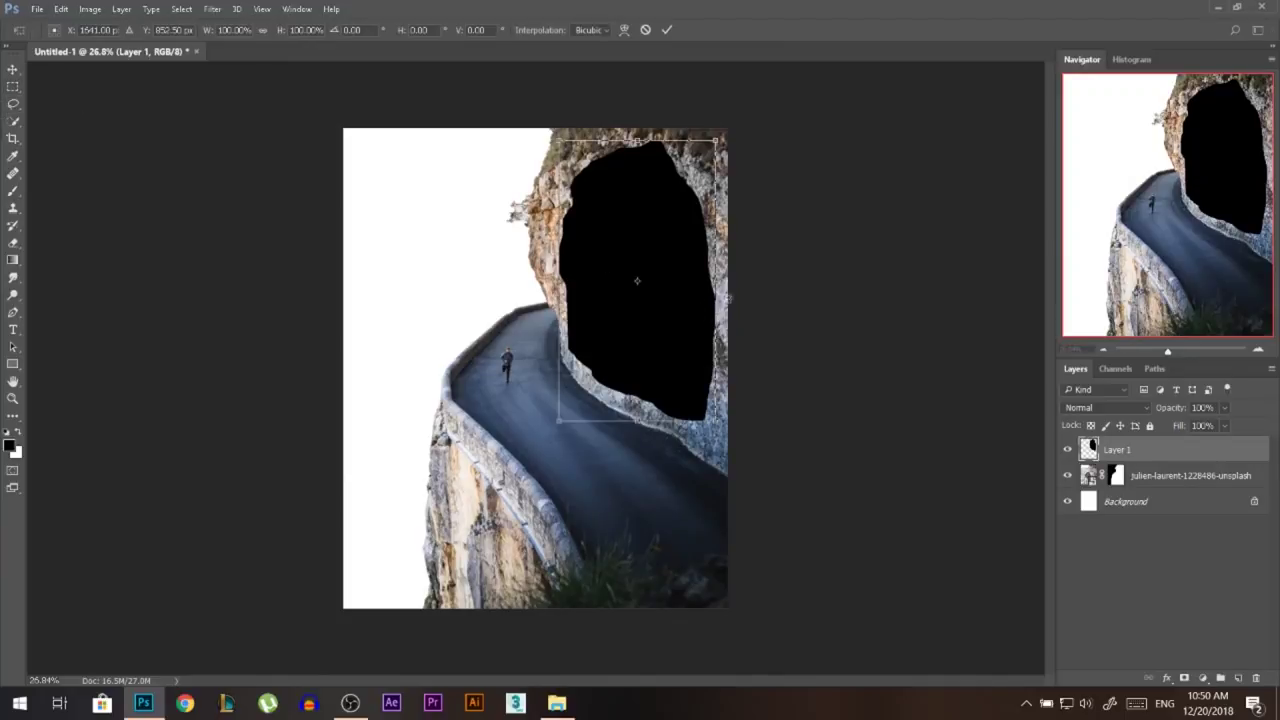
pyautogui.rightClick(676, 208)
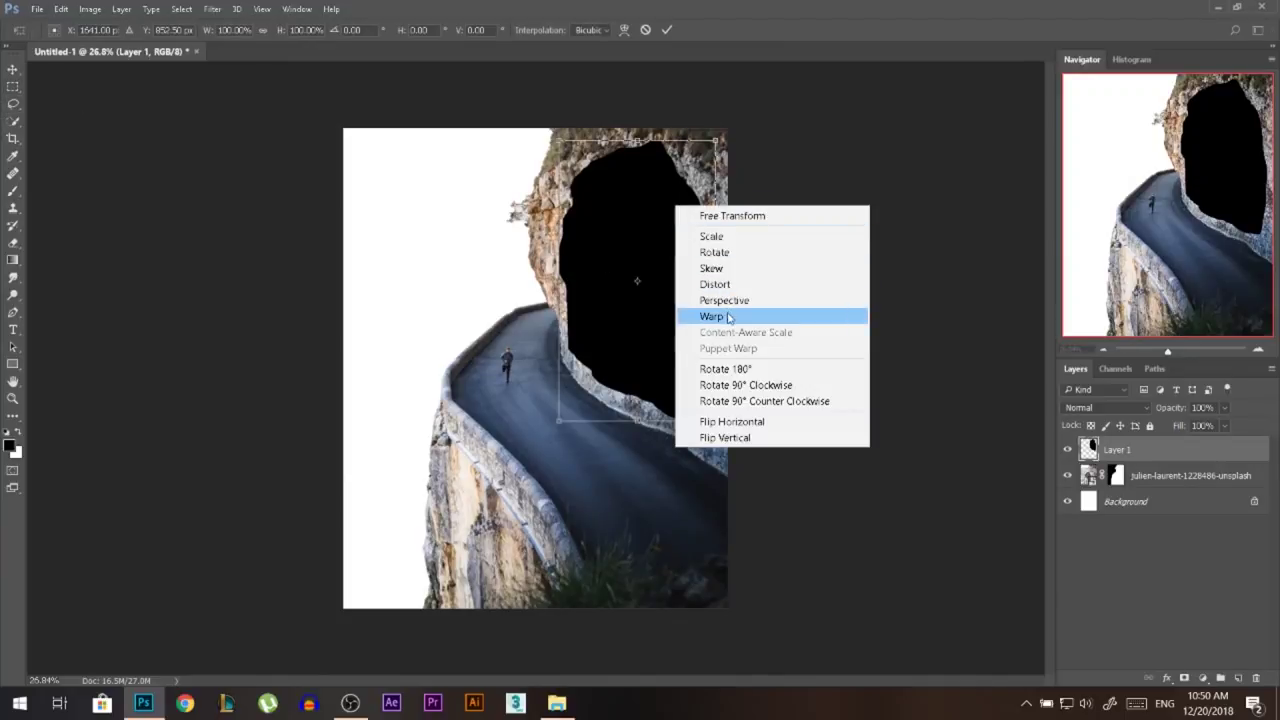
pyautogui.click(712, 314)
pyautogui.moveTo(710, 236); pyautogui.dragTo(730, 190)
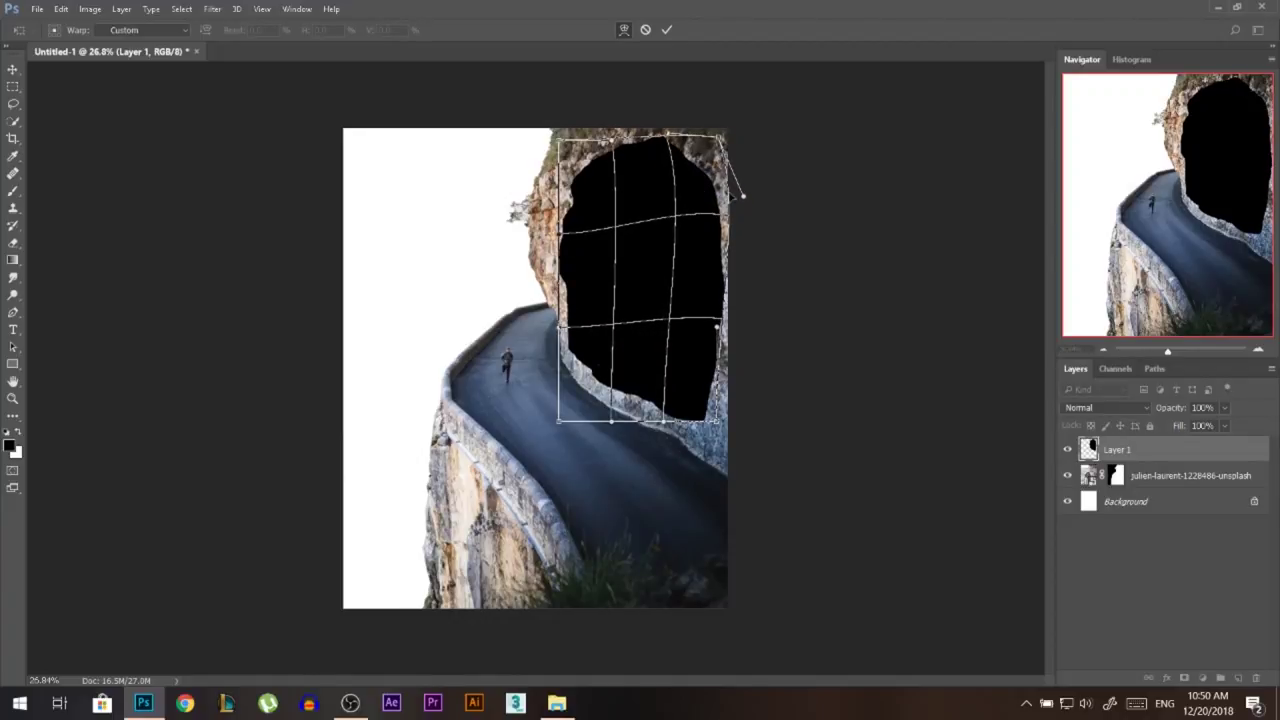
pyautogui.press('Return')
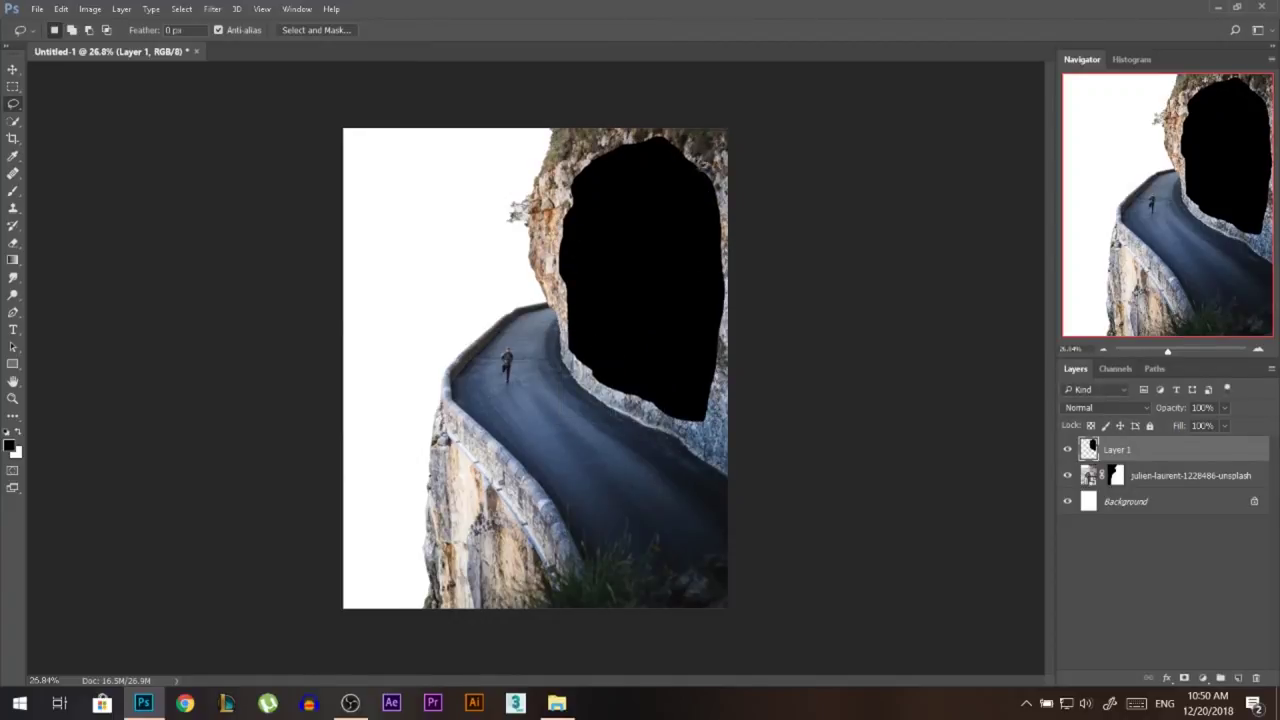
# Step: Place the underwater image blue-blur-color-932638 from the Running Whale folder into the document as a new layer
pyautogui.click(556, 703)
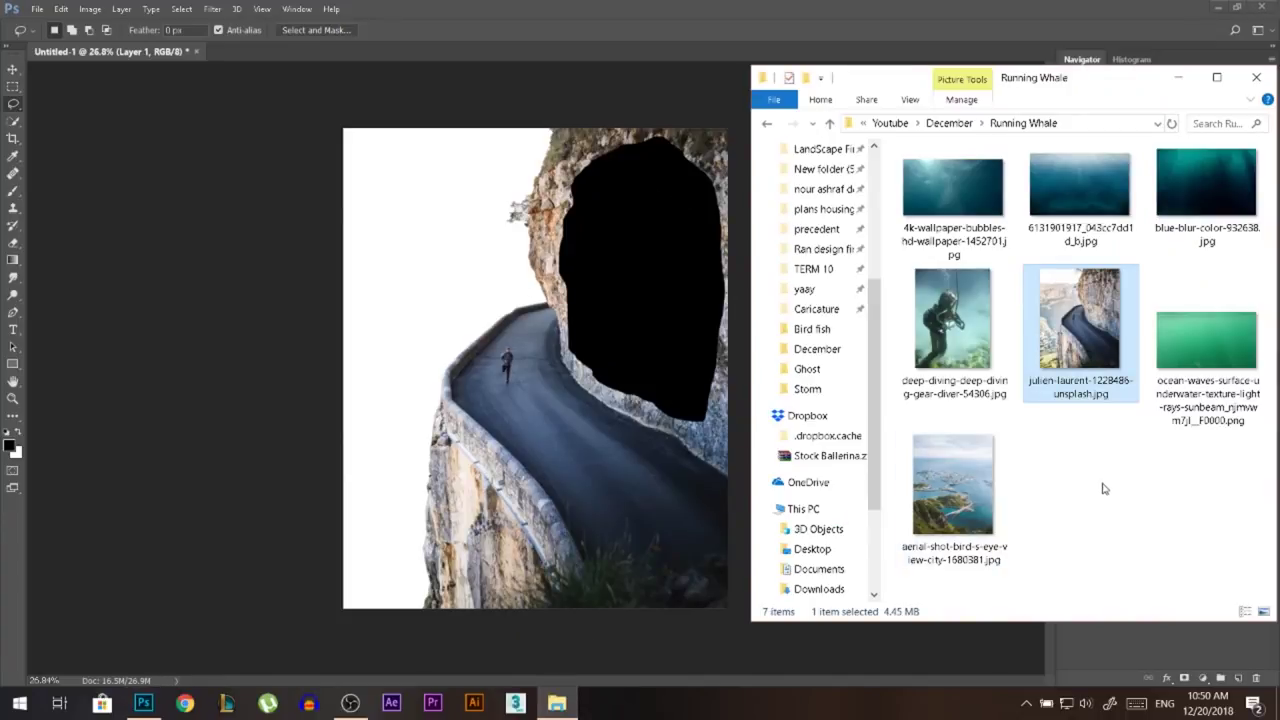
pyautogui.click(952, 190)
pyautogui.click(1066, 192)
pyautogui.click(1186, 195)
pyautogui.moveTo(1208, 207)
pyautogui.mouseDown()
pyautogui.moveTo(621, 331)
pyautogui.moveTo(668, 282)
pyautogui.mouseUp()
pyautogui.press('Return')
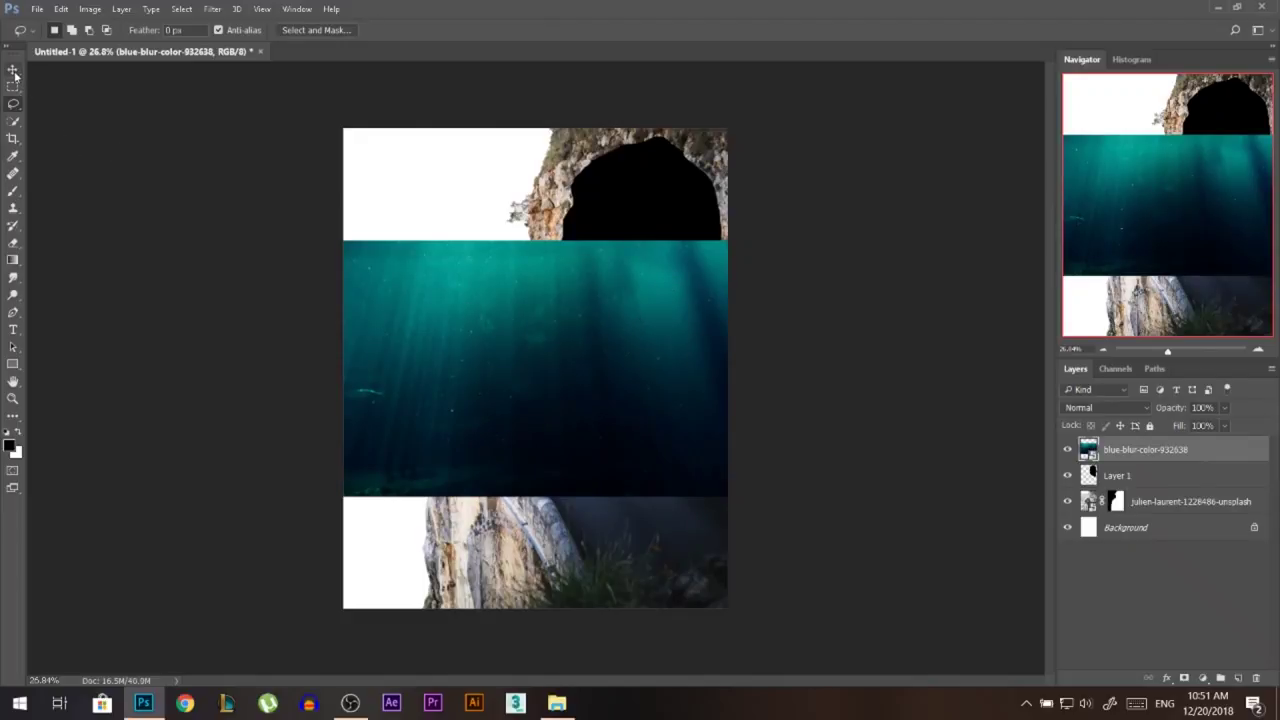
# Step: Move the underwater image over the cliff opening, narrow it from its left side and skew it with Free Transform
pyautogui.click(13, 69)
pyautogui.moveTo(575, 360); pyautogui.dragTo(672, 308)
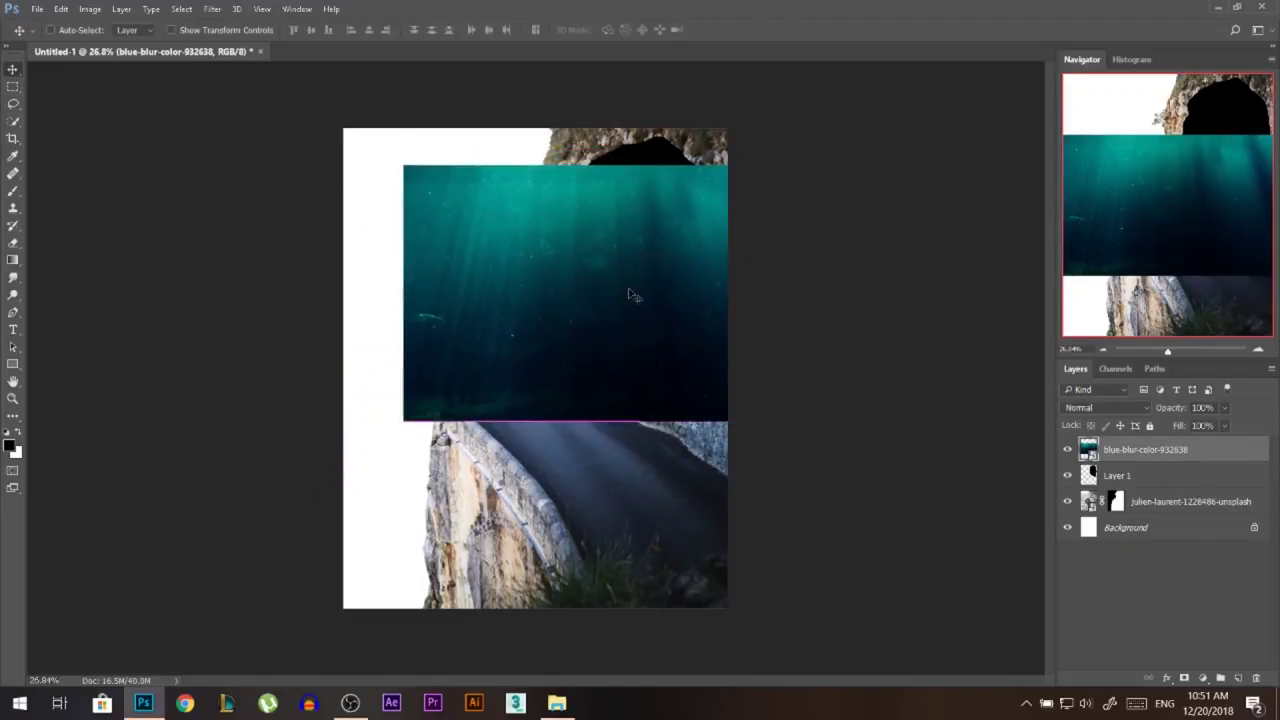
pyautogui.hotkey('ctrl', 't')
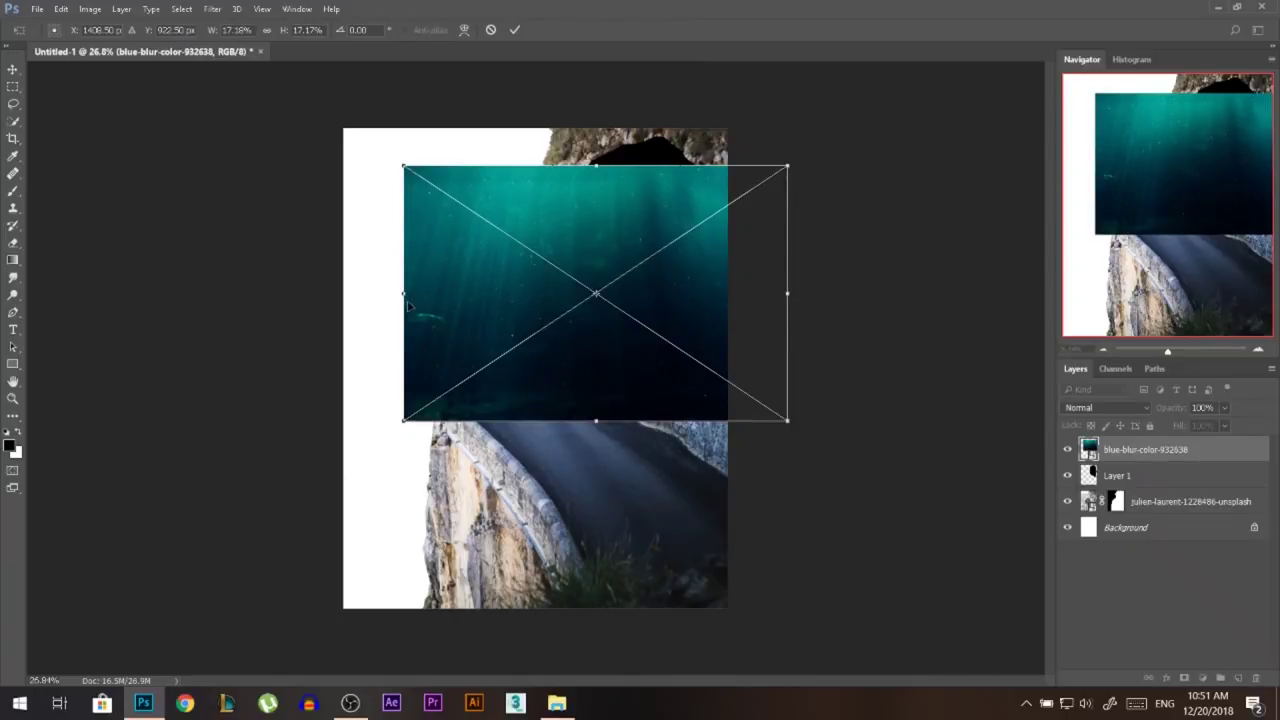
pyautogui.moveTo(405, 295); pyautogui.dragTo(560, 238)
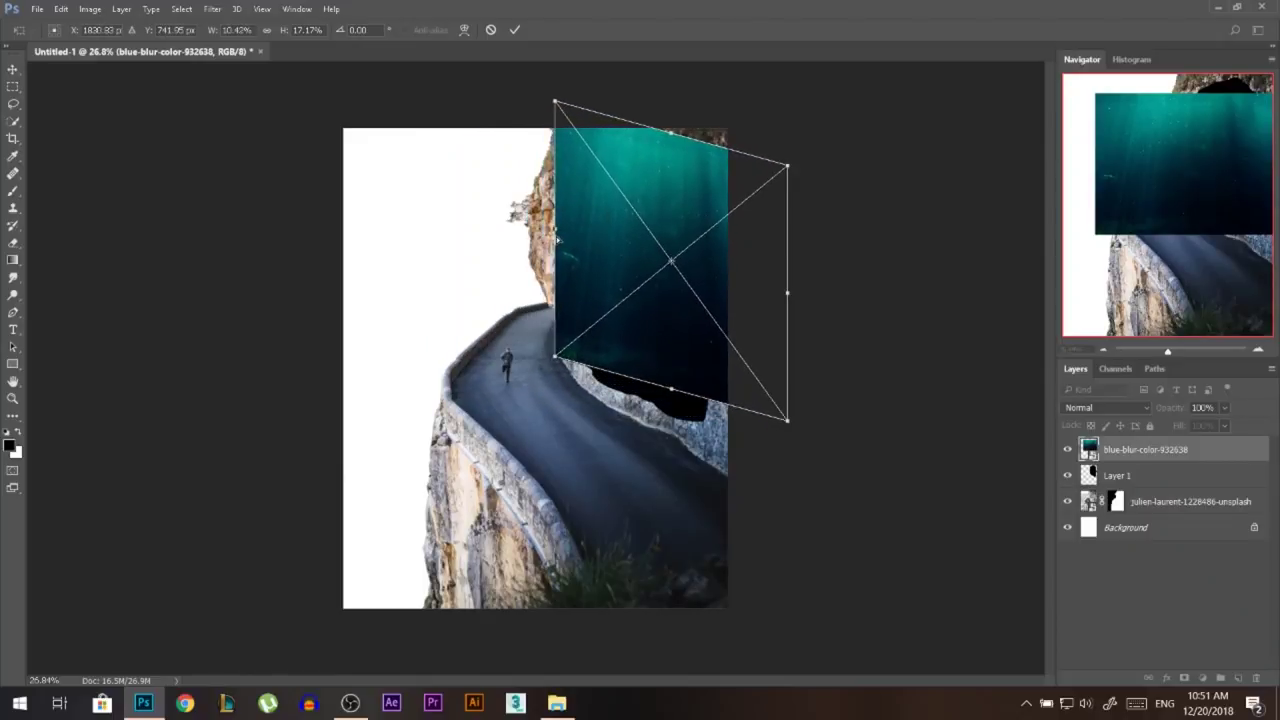
pyautogui.moveTo(555, 102); pyautogui.dragTo(556, 198)
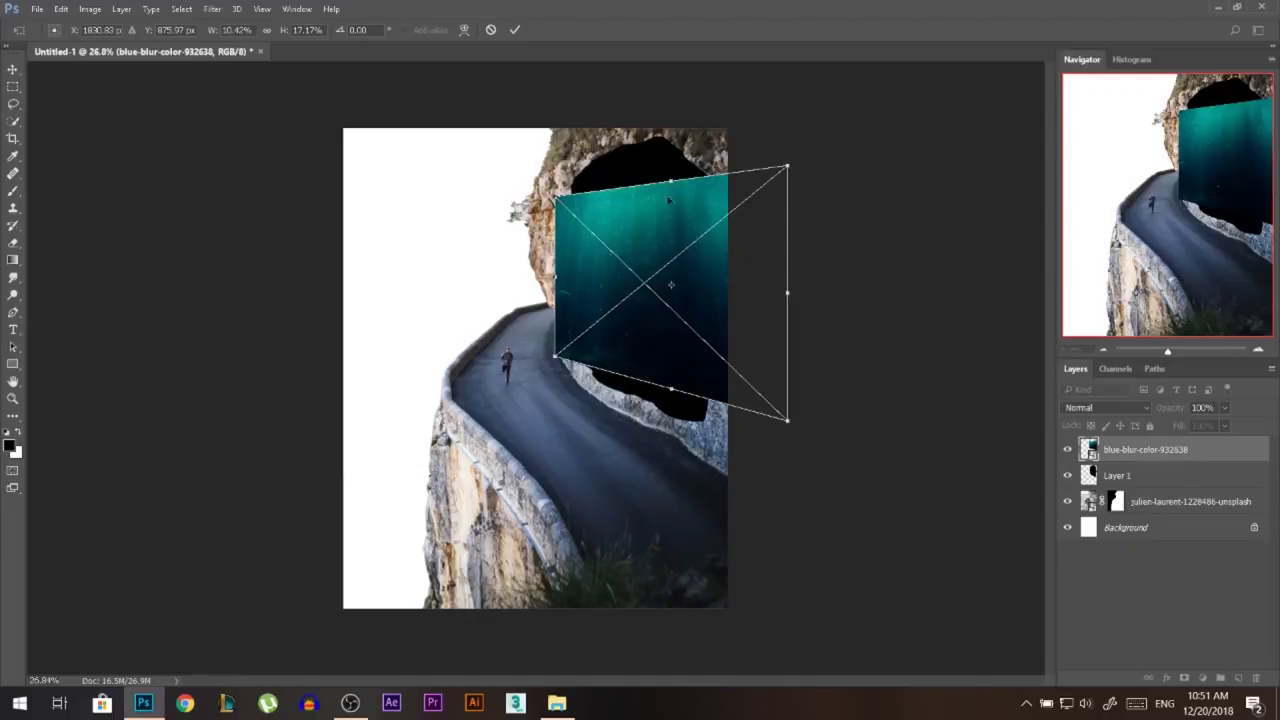
# Step: Enlarge and distort the underwater image in perspective until it covers the whole cliff opening, and apply the transform
pyautogui.moveTo(555, 196); pyautogui.dragTo(503, 156)
pyautogui.moveTo(736, 300); pyautogui.dragTo(682, 302)
pyautogui.moveTo(446, 280); pyautogui.dragTo(476, 210)
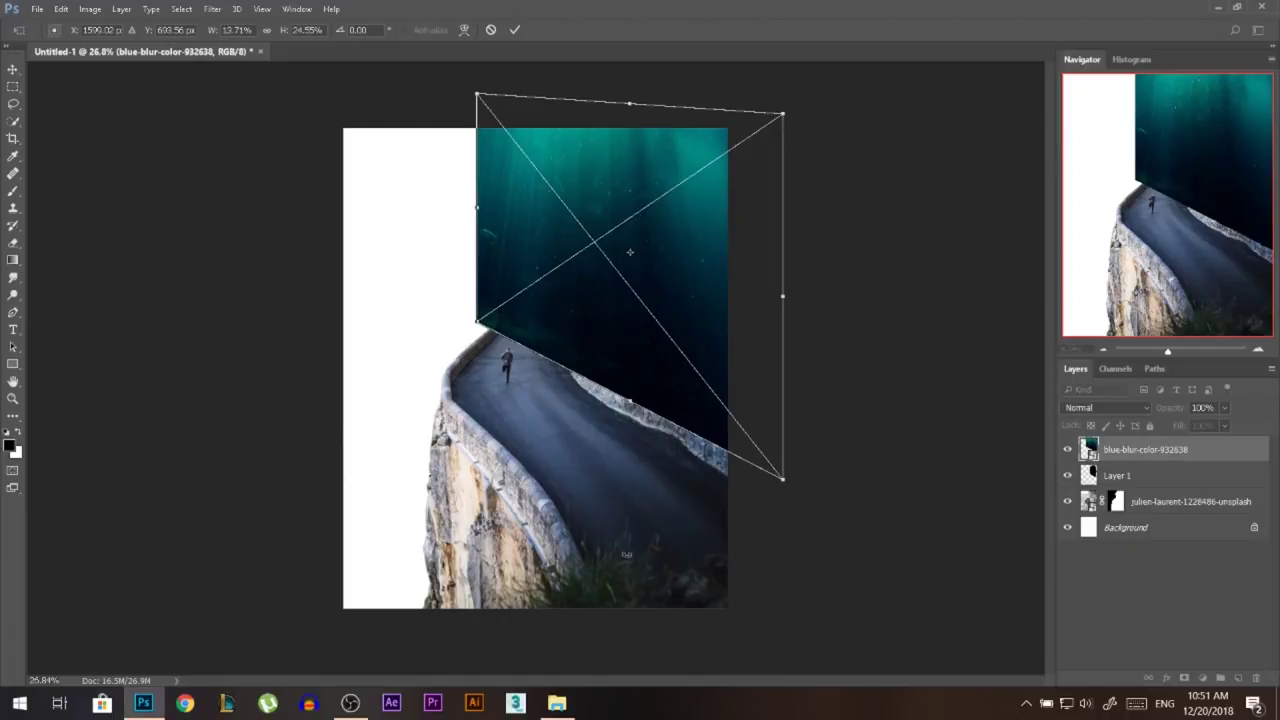
pyautogui.moveTo(484, 99); pyautogui.dragTo(484, 150)
pyautogui.moveTo(825, 308); pyautogui.dragTo(831, 313)
pyautogui.moveTo(729, 327); pyautogui.dragTo(729, 337)
pyautogui.press('Return')
pyautogui.press('Return')
# Step: Rasterize the underwater layer and clip it to Layer 1, shifting it slightly right inside the opening
pyautogui.rightClick(1164, 454)
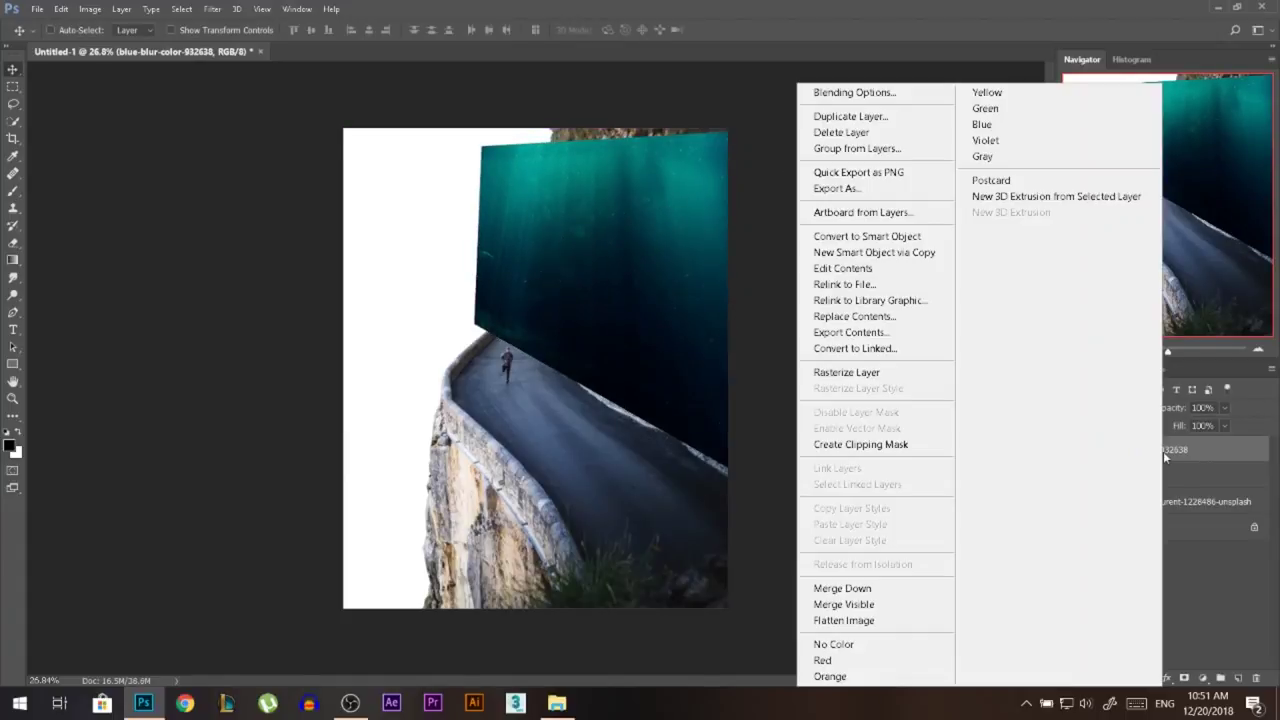
pyautogui.click(824, 372)
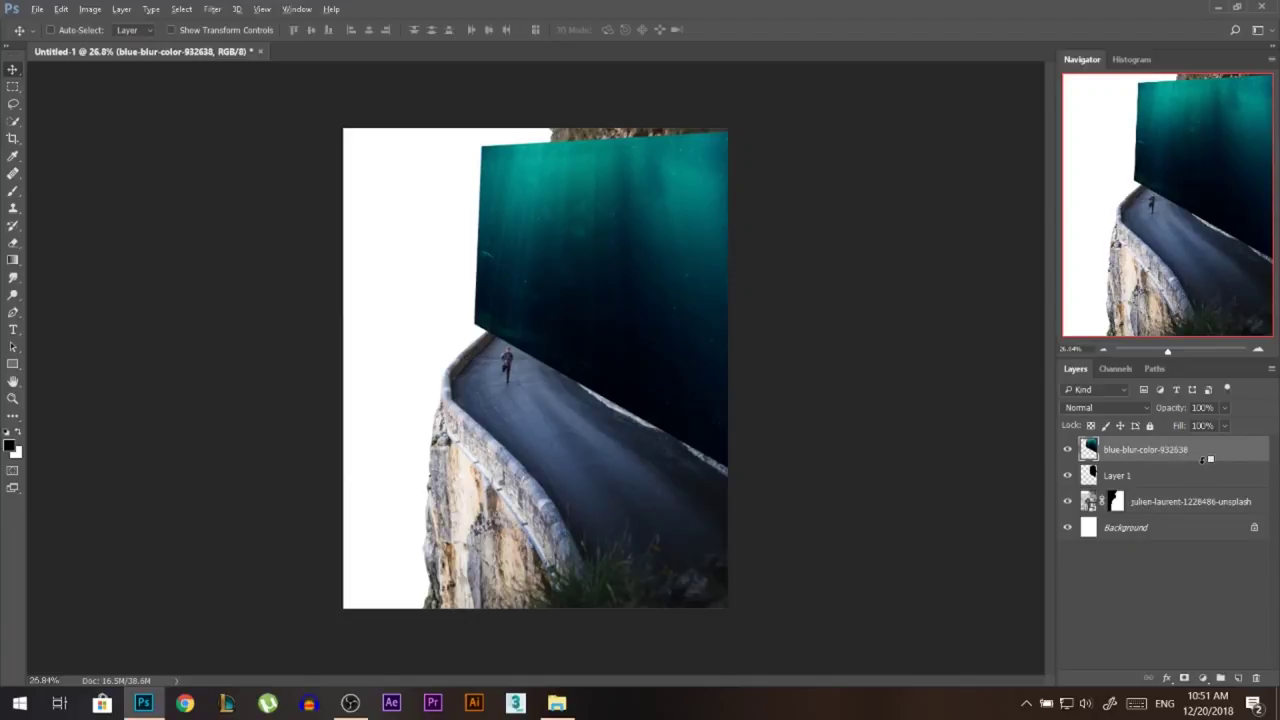
pyautogui.keyDown('alt'); pyautogui.click(1203, 459); pyautogui.keyUp('alt')
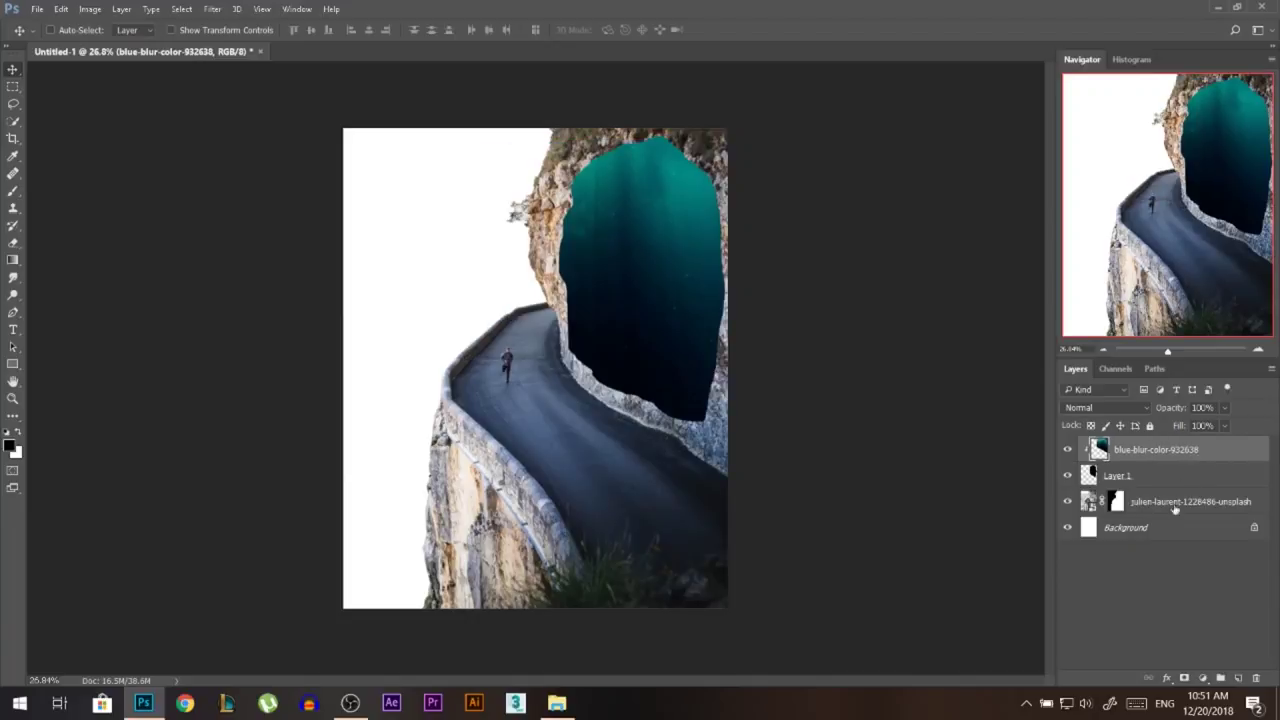
pyautogui.click(1104, 476)
pyautogui.click(1100, 452)
pyautogui.moveTo(643, 291); pyautogui.dragTo(651, 290)
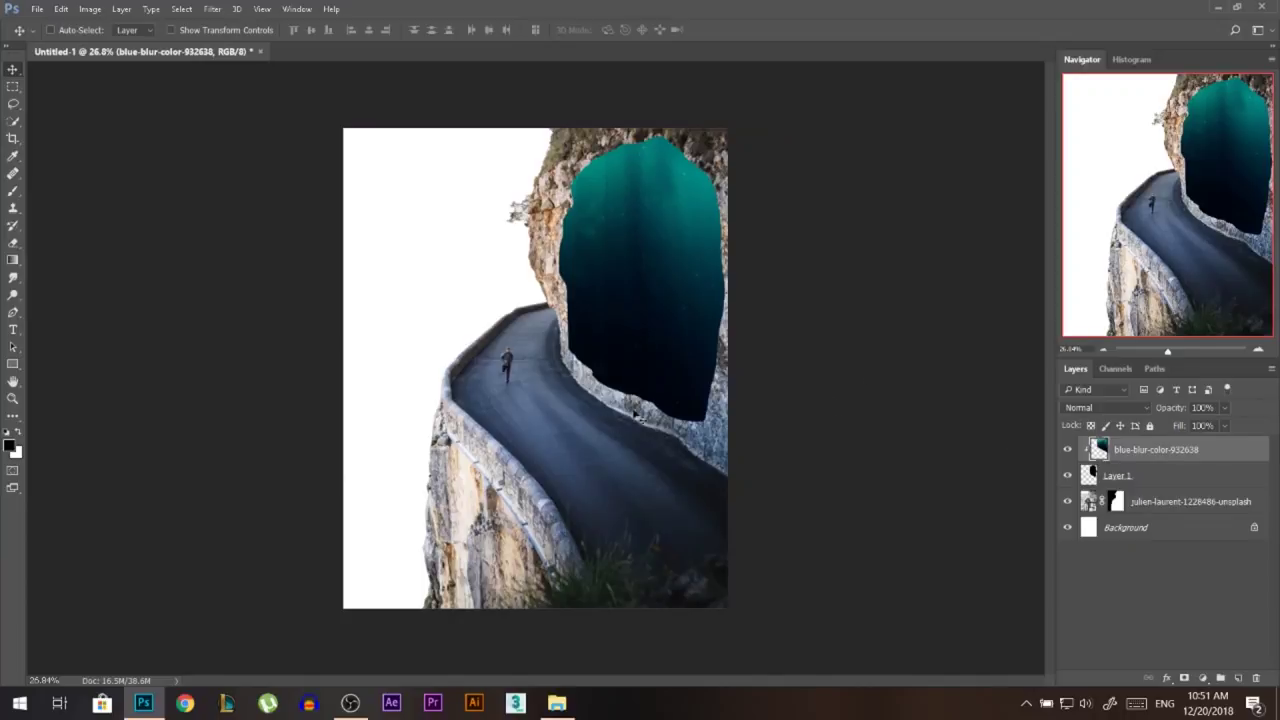
# Step: Trim the opening's lower-left edge on Layer 1 with a freehand lasso selection, keeping the underwater layer clipped to it
pyautogui.scroll(2, 668, 335)
pyautogui.scroll(-1, 596, 405)
pyautogui.scroll(1, 560, 296)
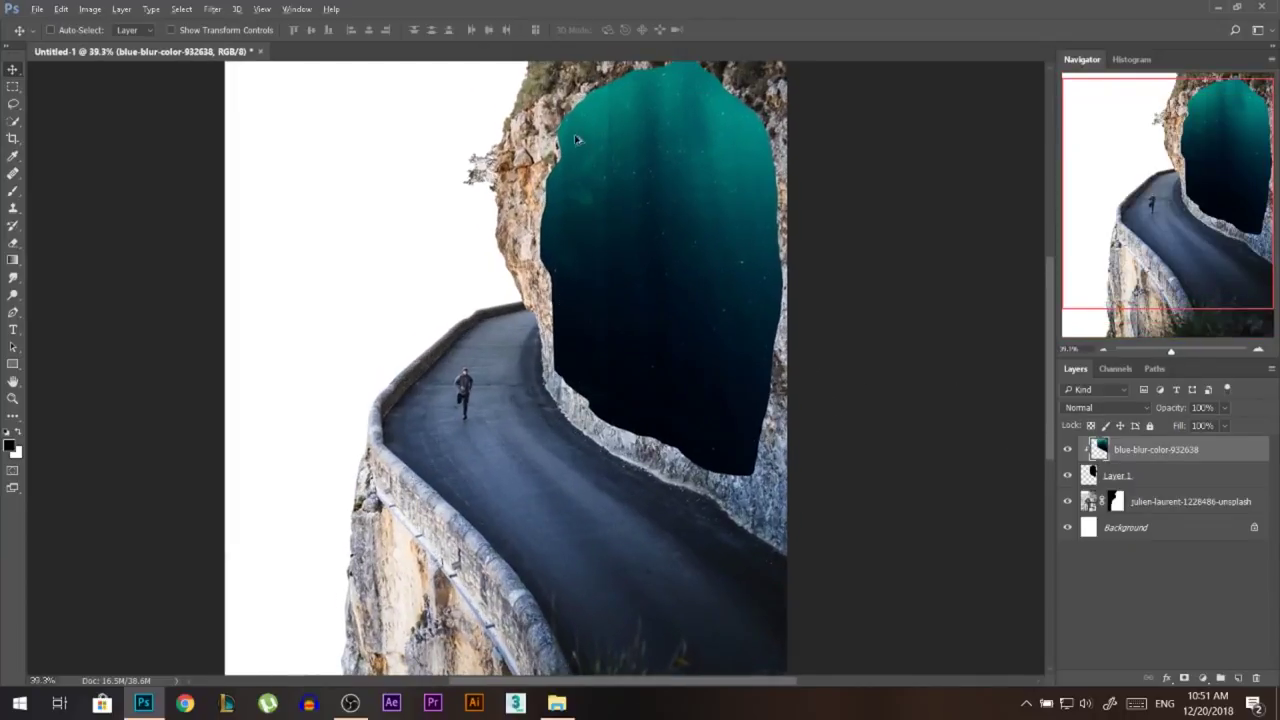
pyautogui.click(13, 104)
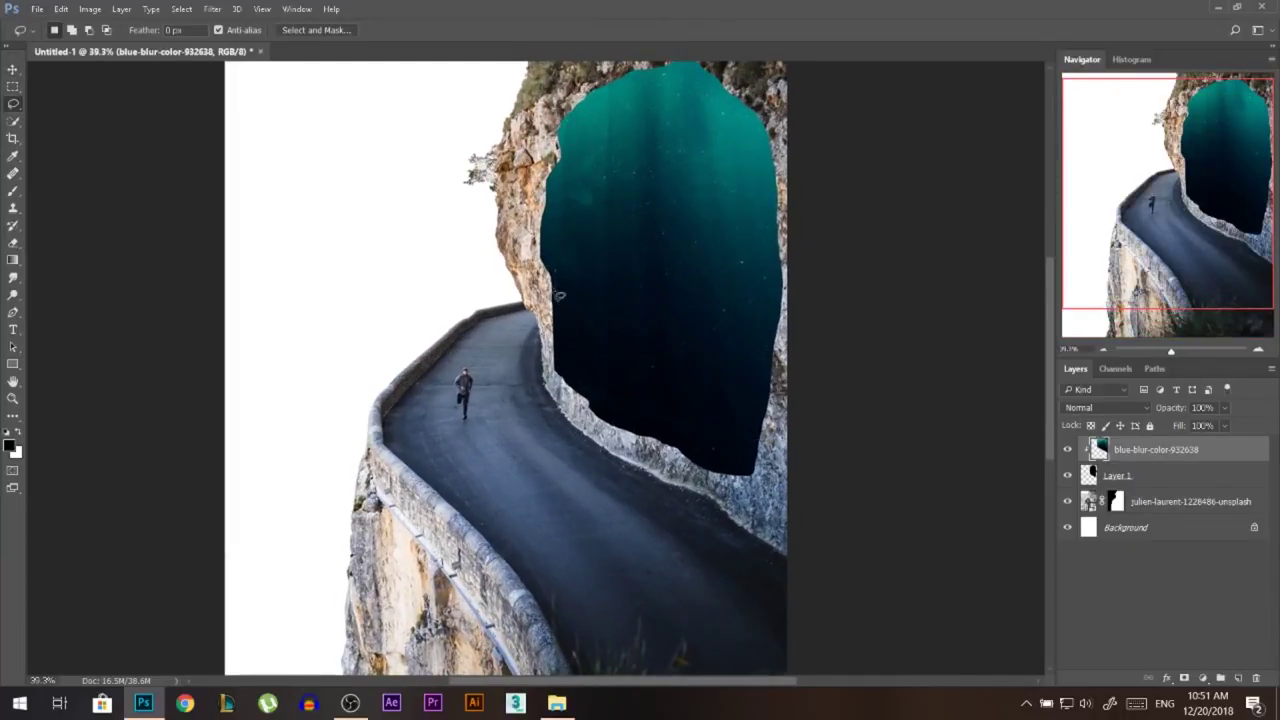
pyautogui.moveTo(554, 292); pyautogui.dragTo(566, 366)
pyautogui.moveTo(590, 405)
pyautogui.mouseDown()
pyautogui.moveTo(535, 395)
pyautogui.moveTo(522, 296)
pyautogui.mouseUp()
pyautogui.click(1089, 478)
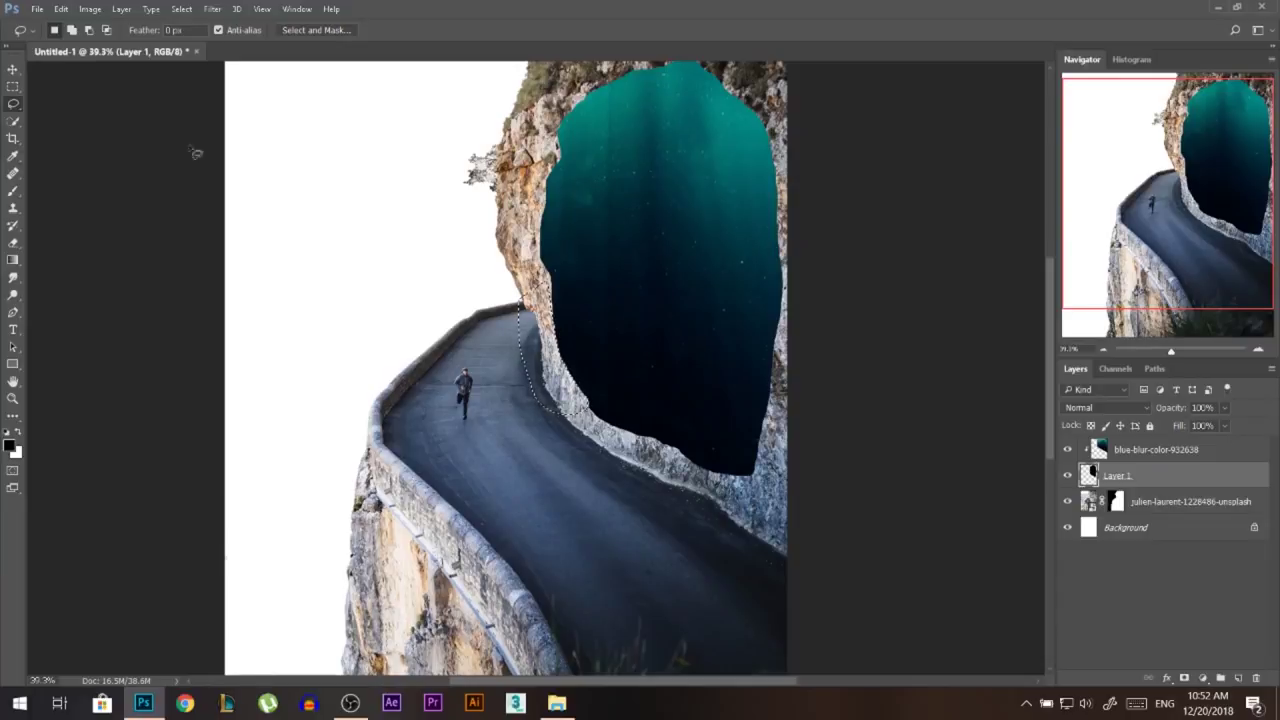
pyautogui.click(1119, 453)
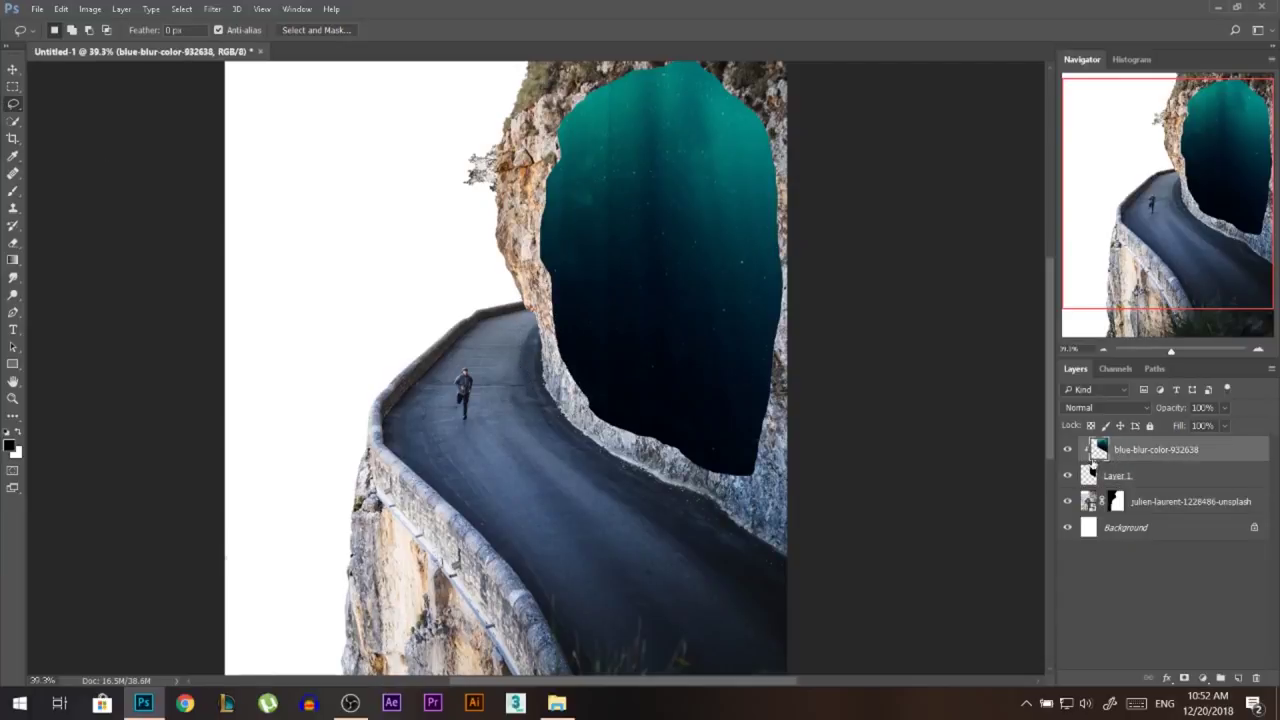
pyautogui.keyDown('alt'); pyautogui.click(1112, 458); pyautogui.keyUp('alt')
pyautogui.keyDown('alt'); pyautogui.click(1112, 458); pyautogui.keyUp('alt')
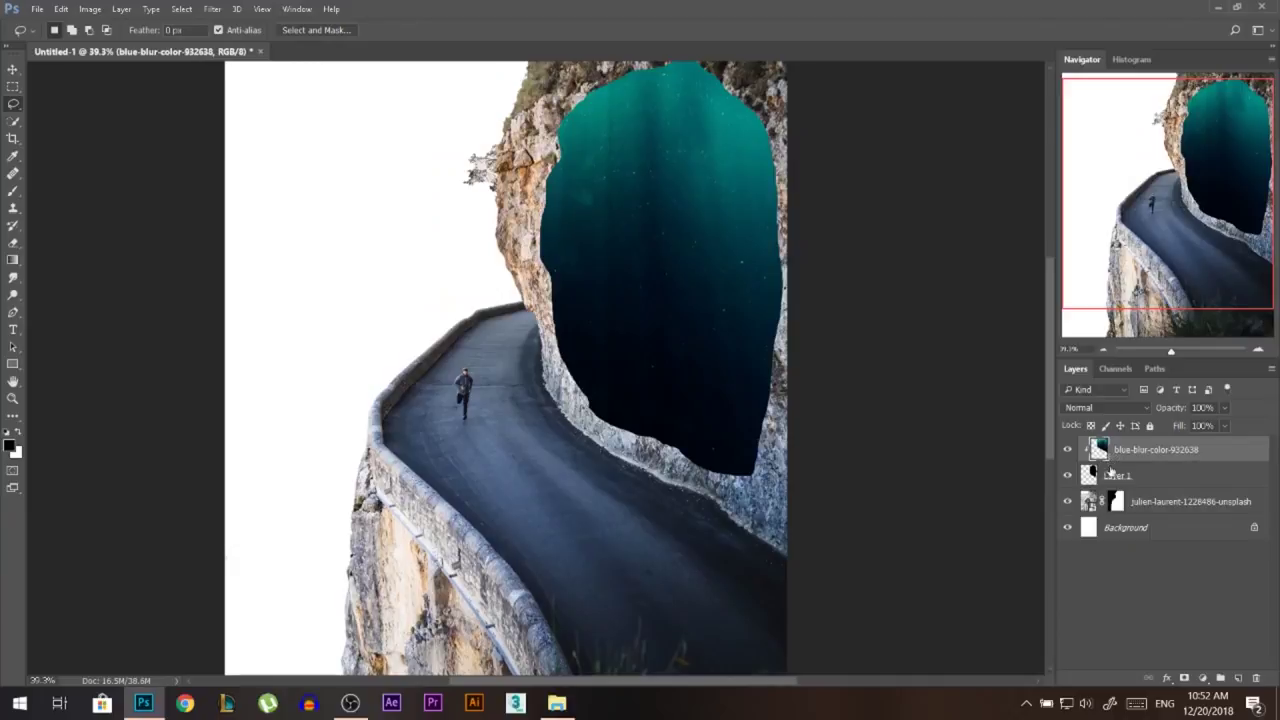
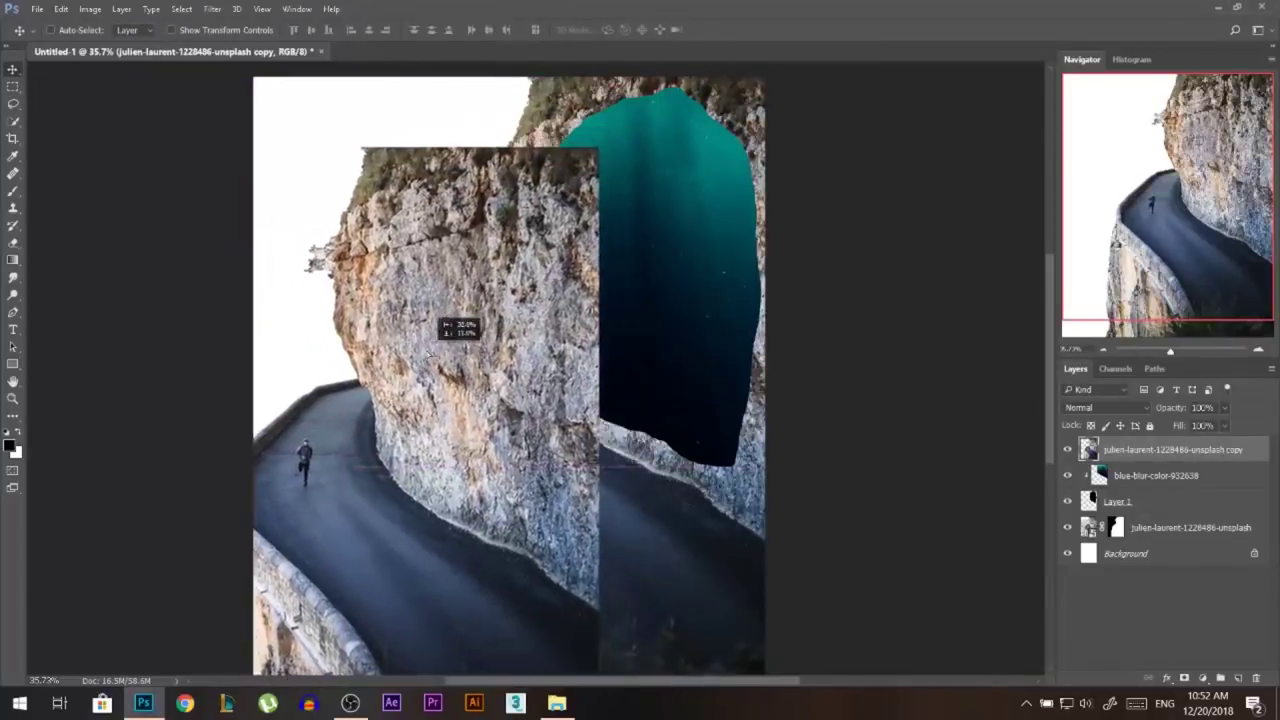
# Step: Undo the cliff copy's move, clip the copy to the opening and flip it horizontally, shifted toward the canvas's right edge
pyautogui.hotkey('ctrl', 'z')
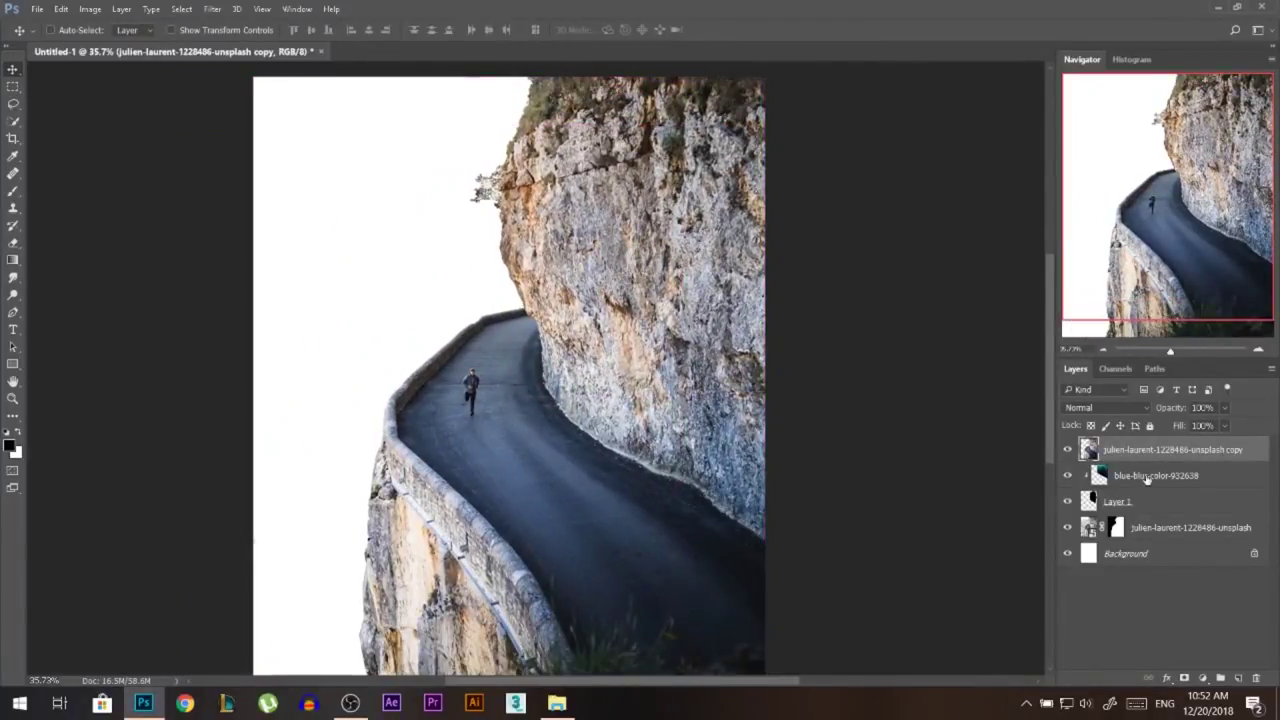
pyautogui.keyDown('alt'); pyautogui.click(1142, 456); pyautogui.keyUp('alt')
pyautogui.moveTo(660, 300)
pyautogui.mouseDown()
pyautogui.moveTo(676, 285)
pyautogui.moveTo(732, 373)
pyautogui.moveTo(662, 358)
pyautogui.moveTo(757, 293)
pyautogui.moveTo(766, 366)
pyautogui.moveTo(692, 371)
pyautogui.moveTo(563, 280)
pyautogui.moveTo(721, 222)
pyautogui.moveTo(707, 296)
pyautogui.moveTo(652, 290)
pyautogui.mouseUp()
pyautogui.hotkey('ctrl', 't')
pyautogui.rightClick(646, 291)
pyautogui.click(694, 506)
pyautogui.moveTo(491, 316); pyautogui.dragTo(631, 331)
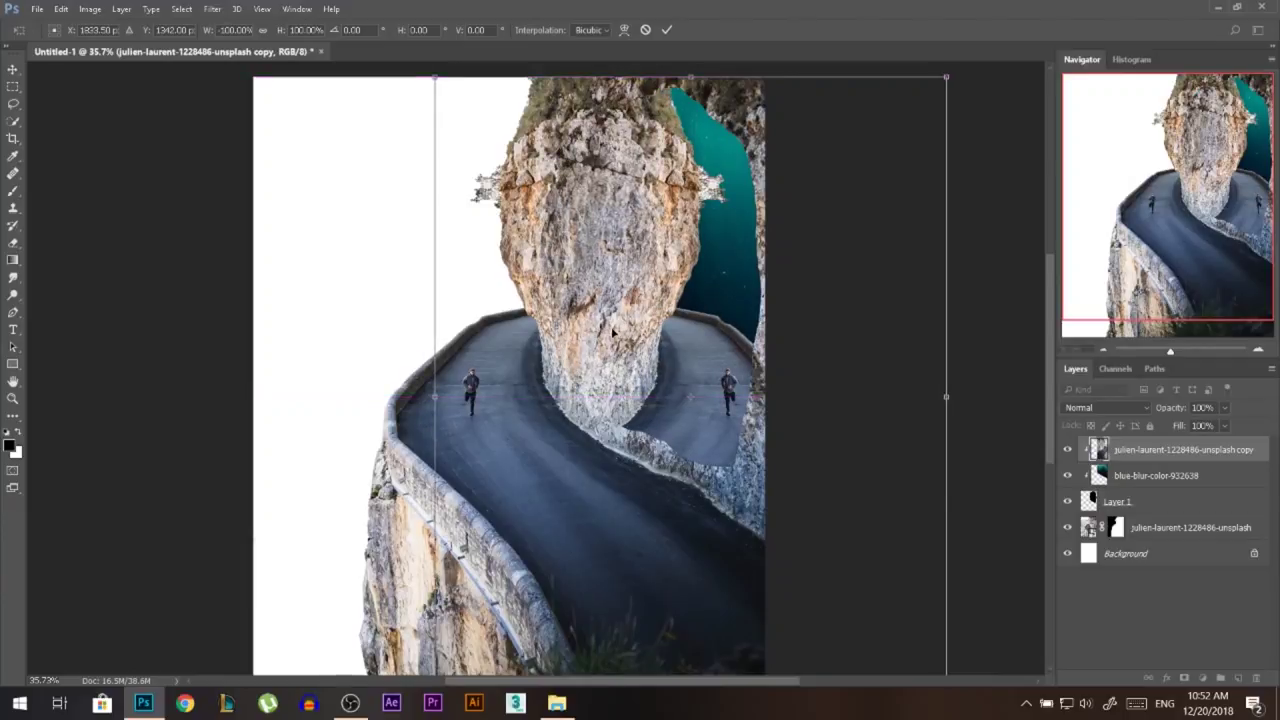
pyautogui.press('Return')
# Step: Start a Puppet Warp on the mirrored cliff copy and pull its rocky base toward the right
pyautogui.click(61, 9)
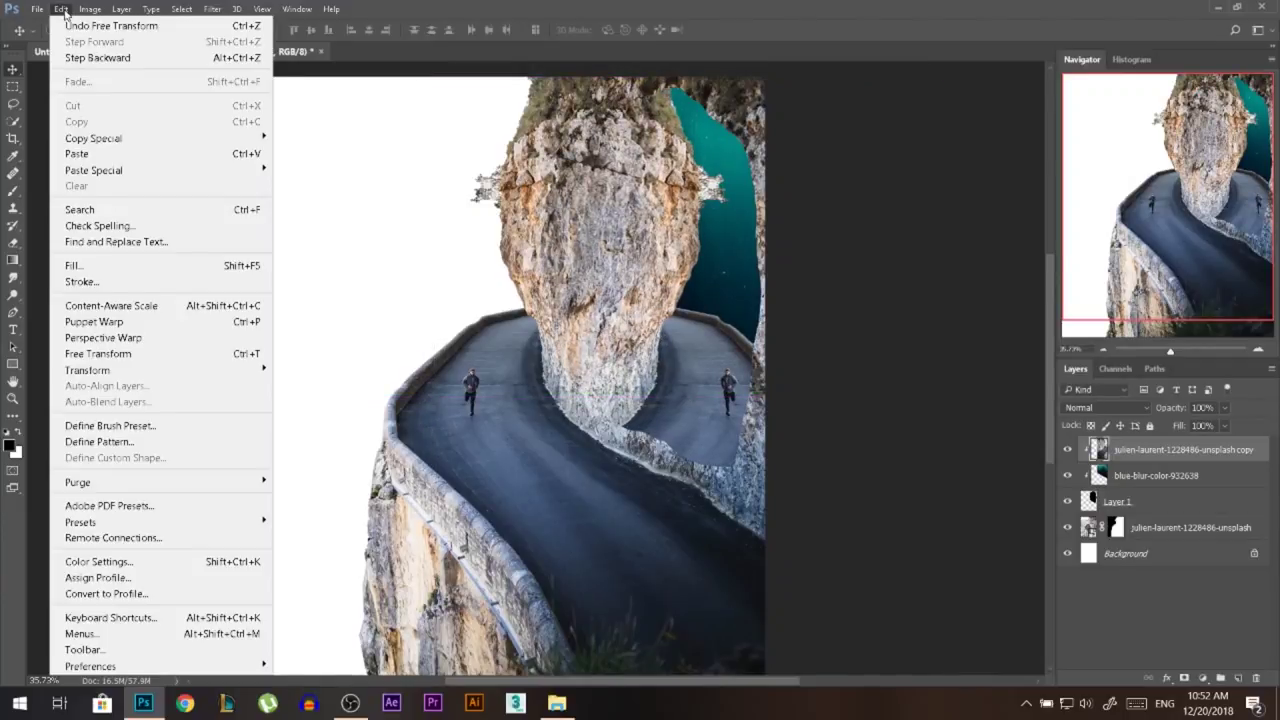
pyautogui.click(100, 322)
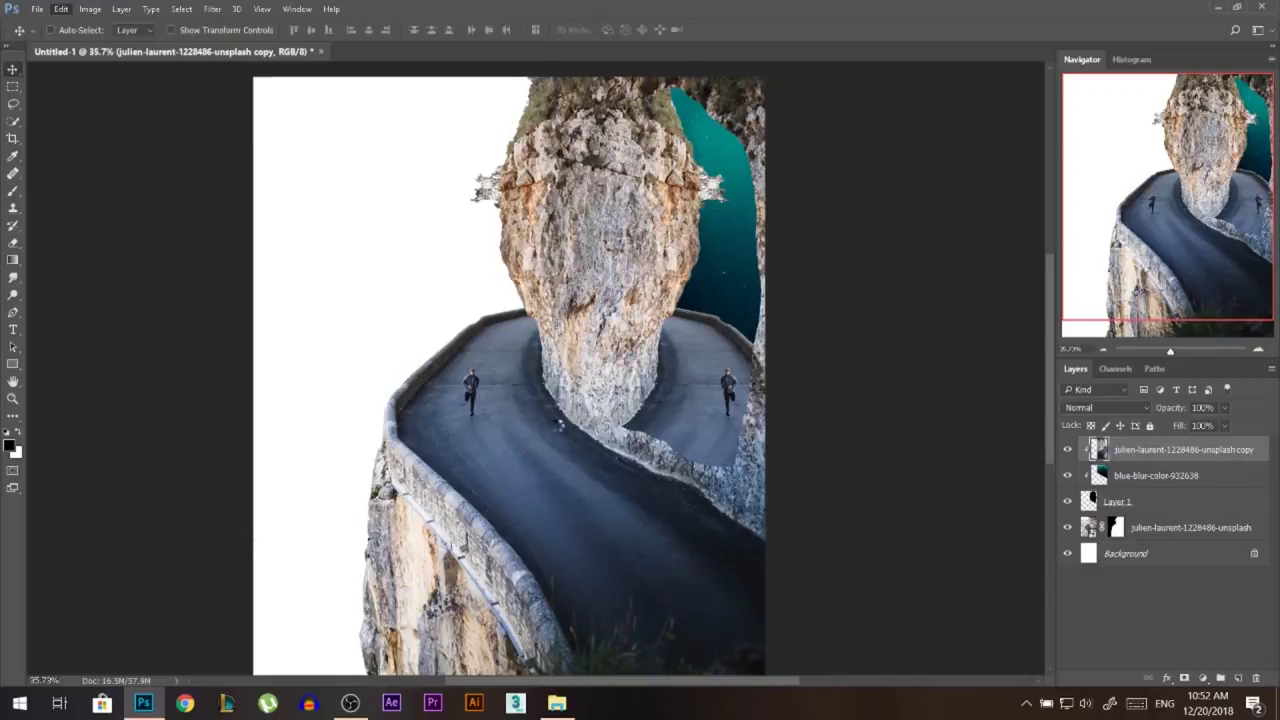
pyautogui.scroll(-1, 896, 488)
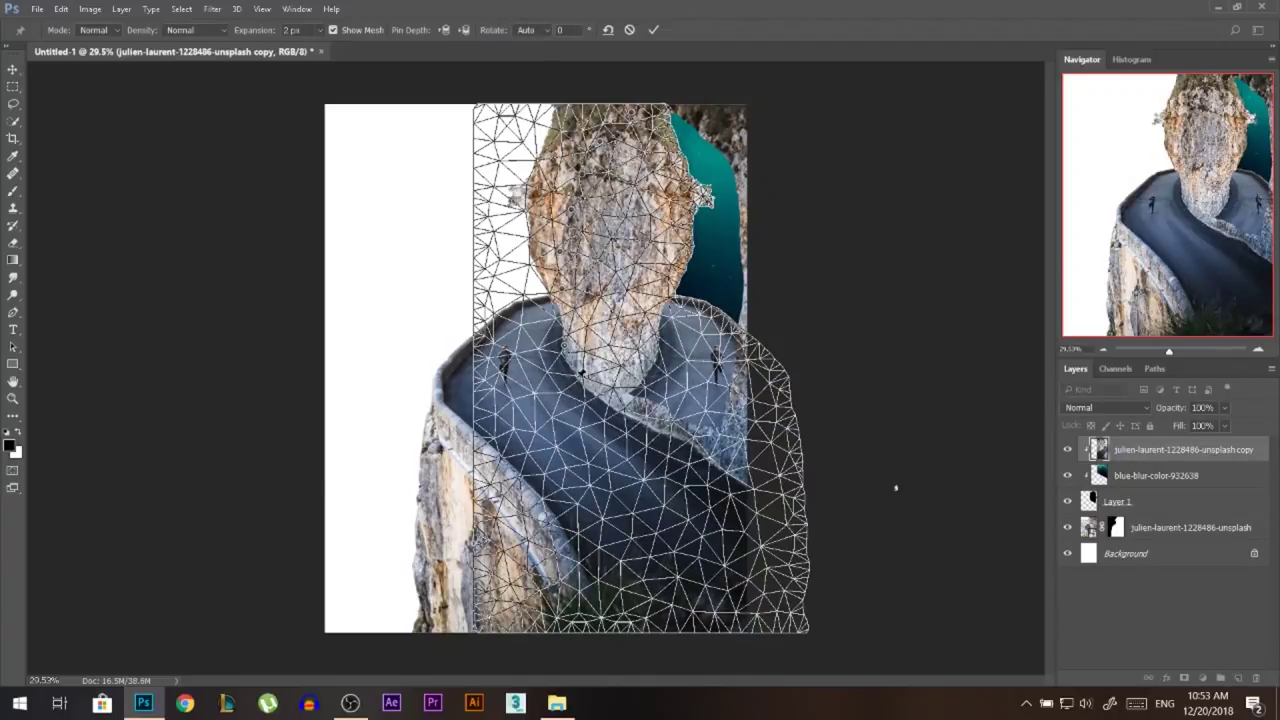
pyautogui.moveTo(642, 387); pyautogui.dragTo(720, 396)
pyautogui.moveTo(678, 408); pyautogui.dragTo(693, 416)
pyautogui.moveTo(703, 440); pyautogui.dragTo(725, 446)
pyautogui.click(620, 428)
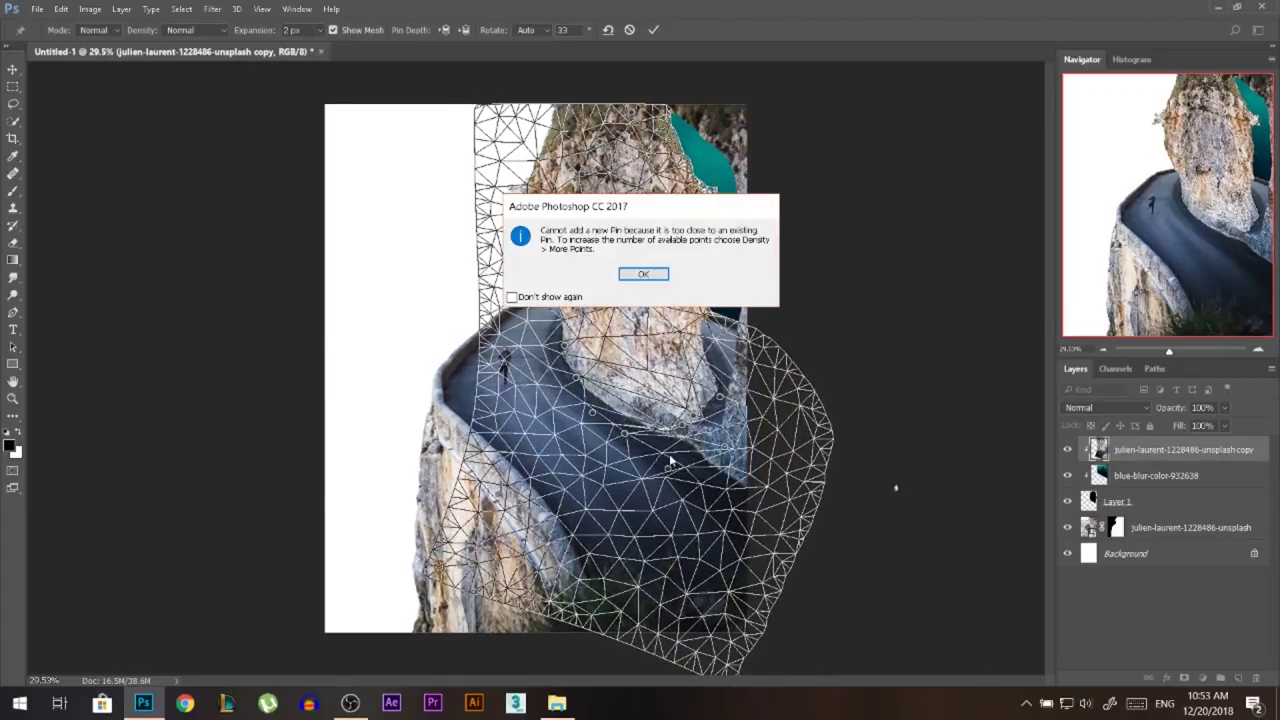
pyautogui.click(647, 277)
# Step: Stretch the warped cliff base to the opening's lower-right edge, adjust its upper part with more pins and apply the Puppet Warp
pyautogui.moveTo(688, 388); pyautogui.dragTo(773, 405)
pyautogui.moveTo(725, 446); pyautogui.dragTo(770, 491)
pyautogui.moveTo(683, 425); pyautogui.dragTo(730, 408)
pyautogui.click(694, 418)
pyautogui.click(657, 281)
pyautogui.moveTo(660, 260); pyautogui.dragTo(676, 205)
pyautogui.moveTo(652, 116); pyautogui.dragTo(687, 117)
pyautogui.press('Return')
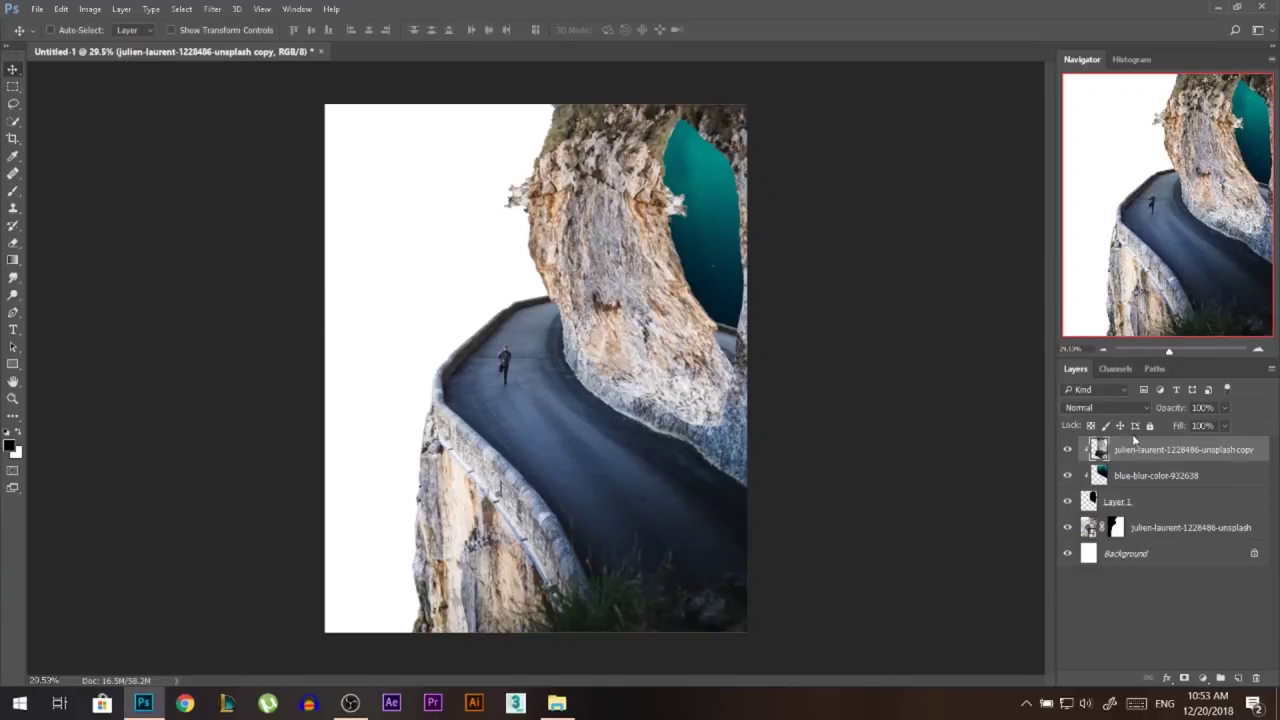
# Step: Set the cliff copy's blend mode to Overlay and try shifting it within the opening
pyautogui.click(1103, 408)
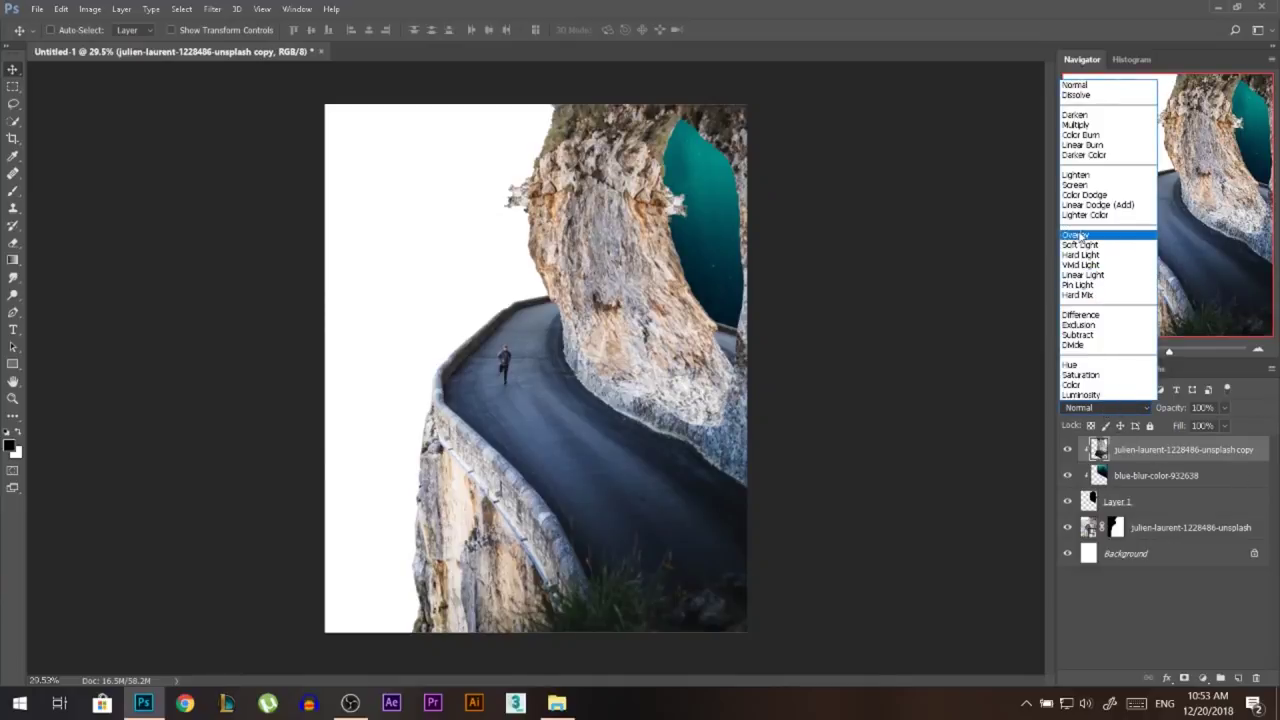
pyautogui.click(1077, 236)
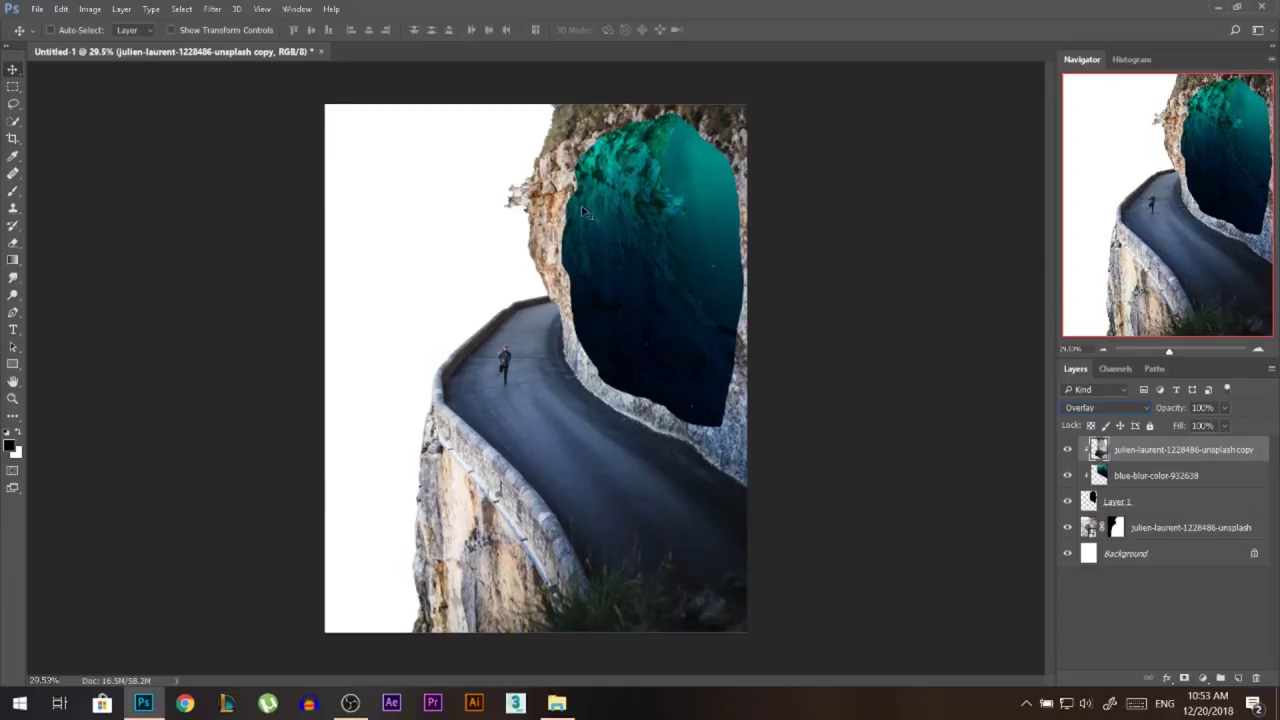
pyautogui.moveTo(666, 300); pyautogui.dragTo(631, 314)
pyautogui.hotkey('ctrl', 'z')
pyautogui.hotkey('ctrl', 'z')
pyautogui.scroll(-1, 649, 347)
pyautogui.scroll(2, 660, 335)
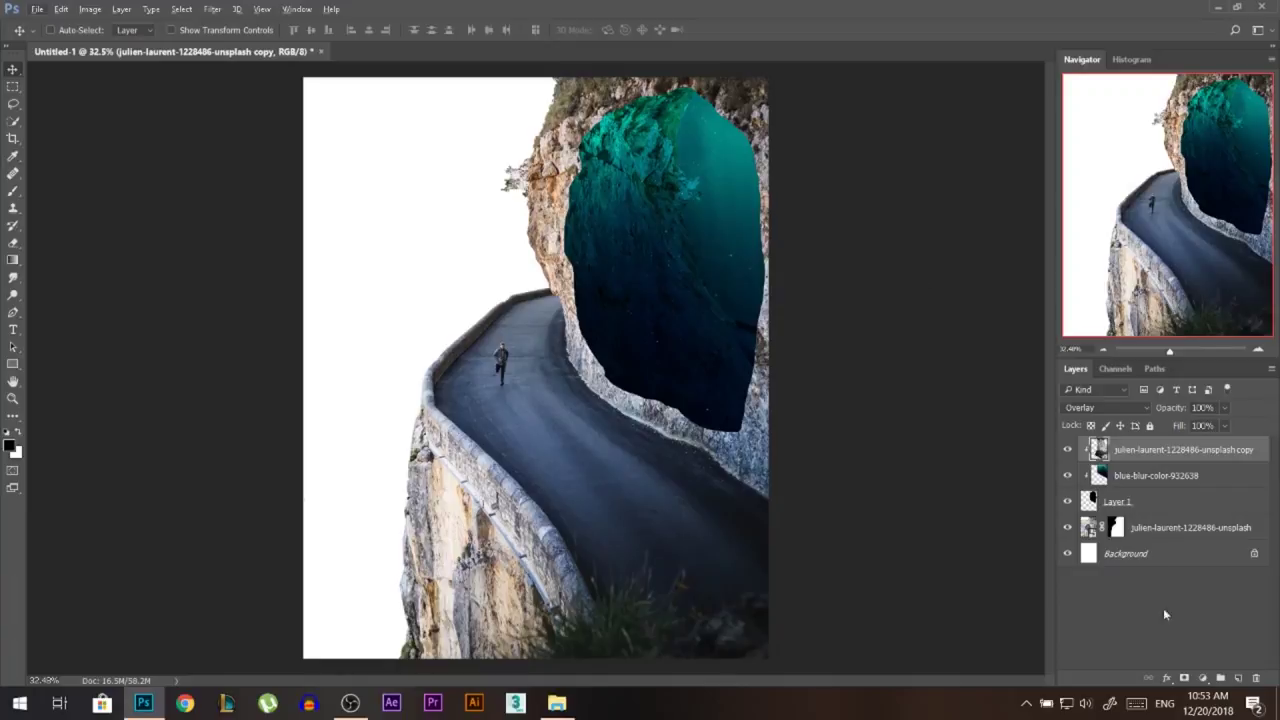
# Step: Add a layer mask to the cliff copy and paint black over the rock texture on the opening's right side
pyautogui.click(1184, 678)
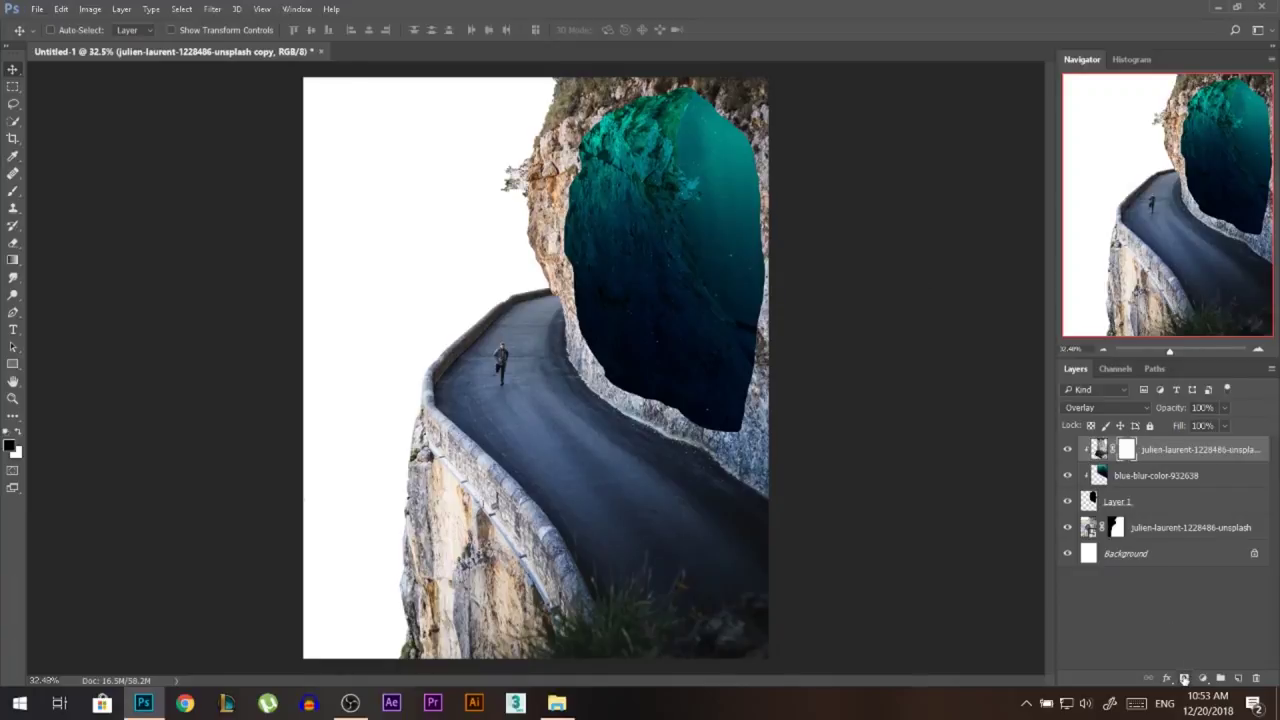
pyautogui.click(13, 194)
pyautogui.moveTo(536, 285)
pyautogui.mouseDown()
pyautogui.moveTo(486, 291)
pyautogui.moveTo(581, 290)
pyautogui.moveTo(580, 266)
pyautogui.moveTo(645, 250)
pyautogui.moveTo(560, 250)
pyautogui.mouseUp()
pyautogui.moveTo(694, 179)
pyautogui.mouseDown()
pyautogui.moveTo(679, 184)
pyautogui.moveTo(746, 333)
pyautogui.moveTo(790, 308)
pyautogui.mouseUp()
pyautogui.moveTo(703, 134)
pyautogui.mouseDown()
pyautogui.moveTo(675, 272)
pyautogui.moveTo(789, 384)
pyautogui.mouseUp()
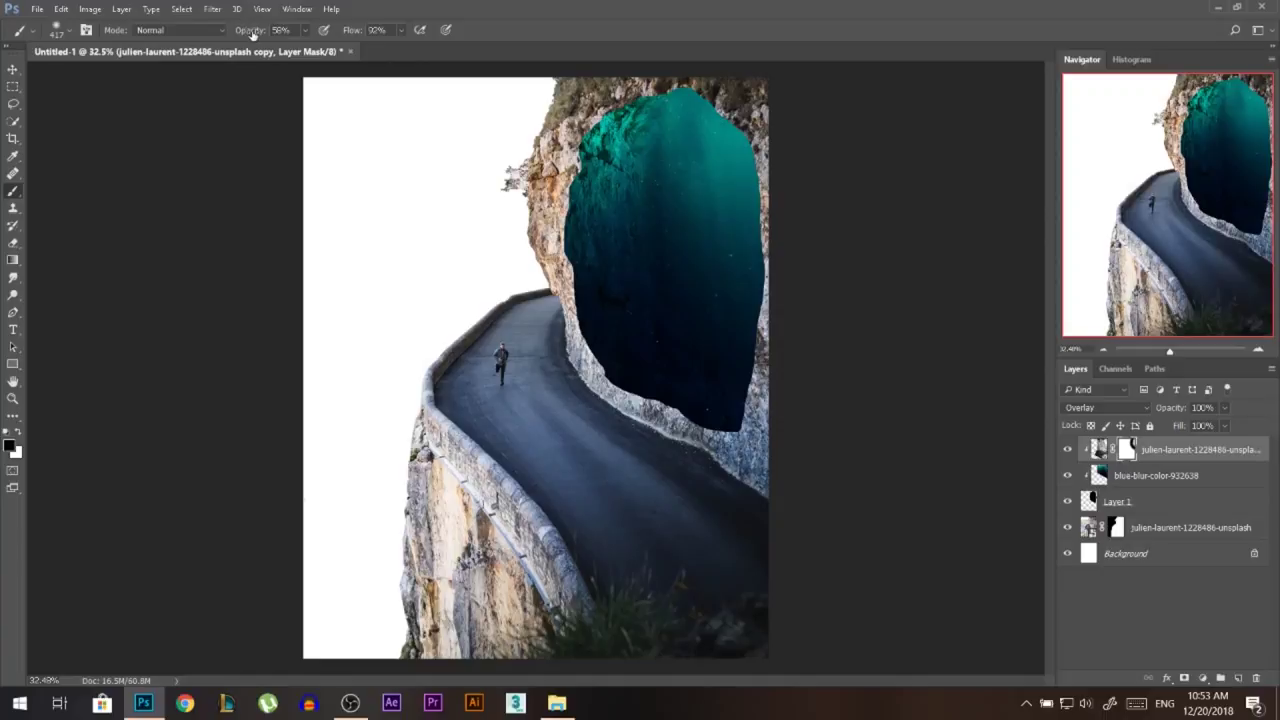
# Step: Refine the cliff copy's mask inside the opening using the Brush at 37% opacity, switching between white and black
pyautogui.click(19, 432)
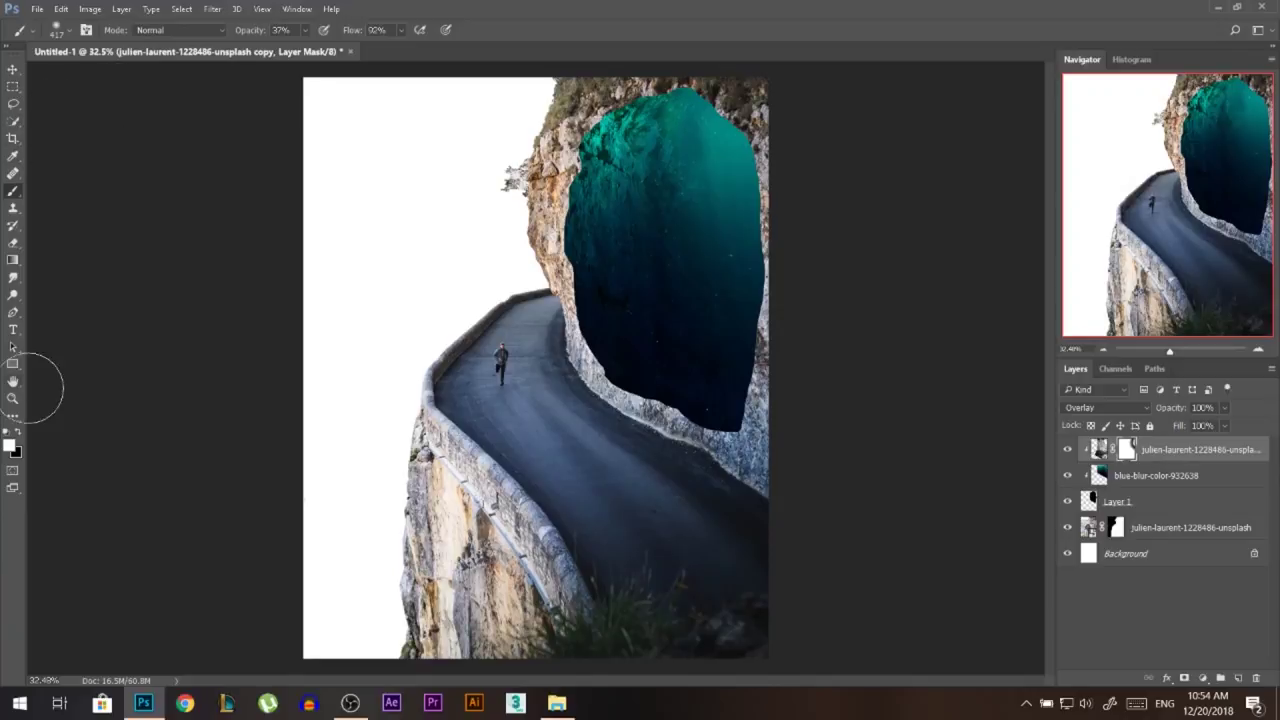
pyautogui.click(19, 432)
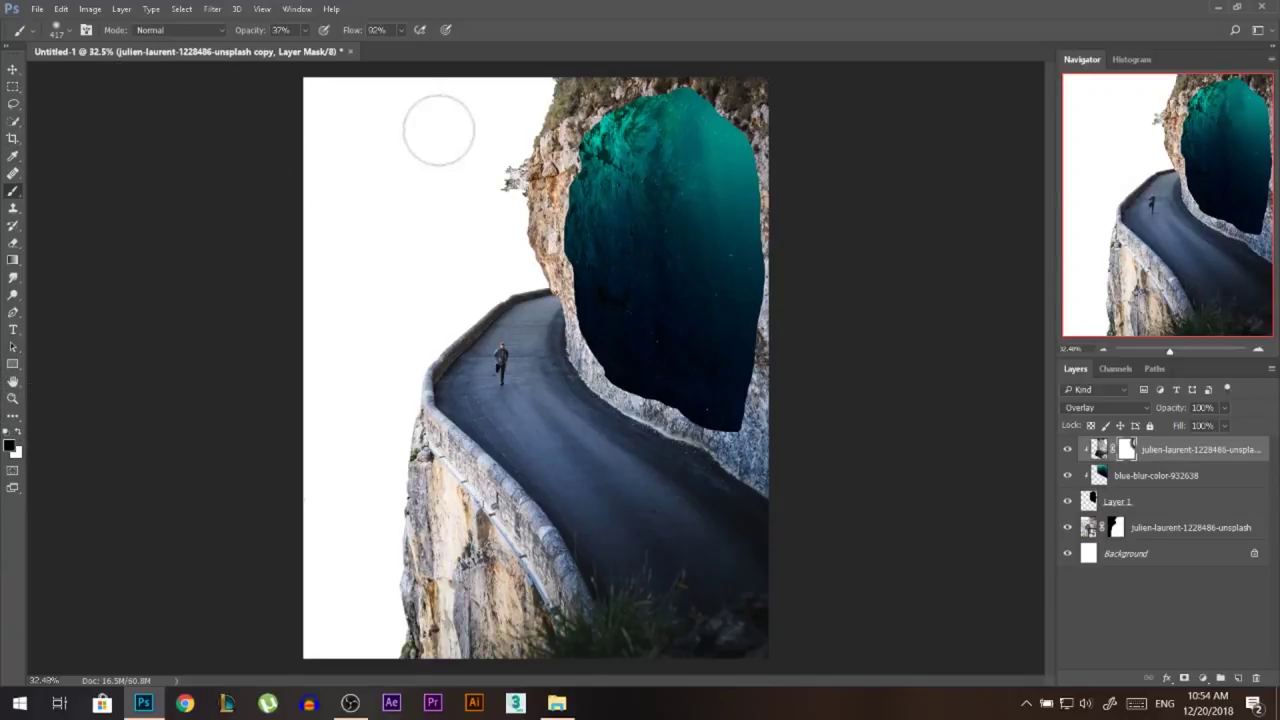
pyautogui.rightClick(704, 270)
pyautogui.click(751, 240)
pyautogui.press('Return')
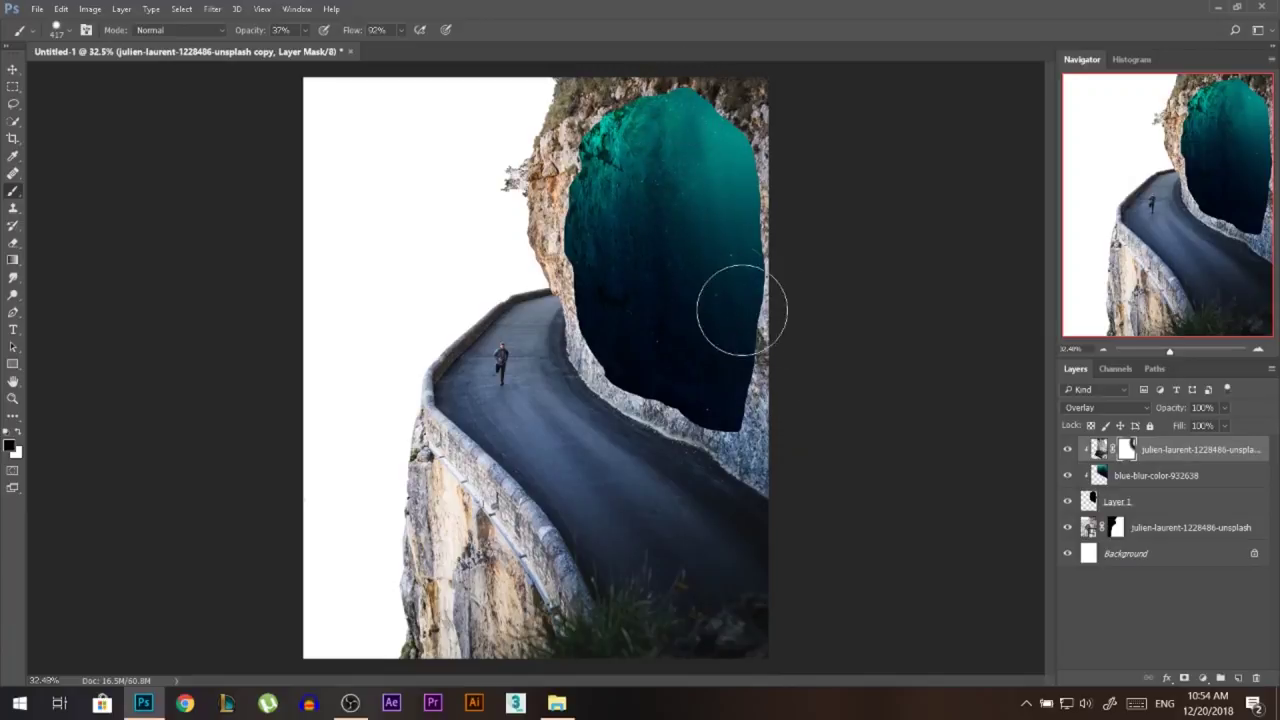
# Step: Compare the opening with the cliff texture copy hidden and shown
pyautogui.press('v')
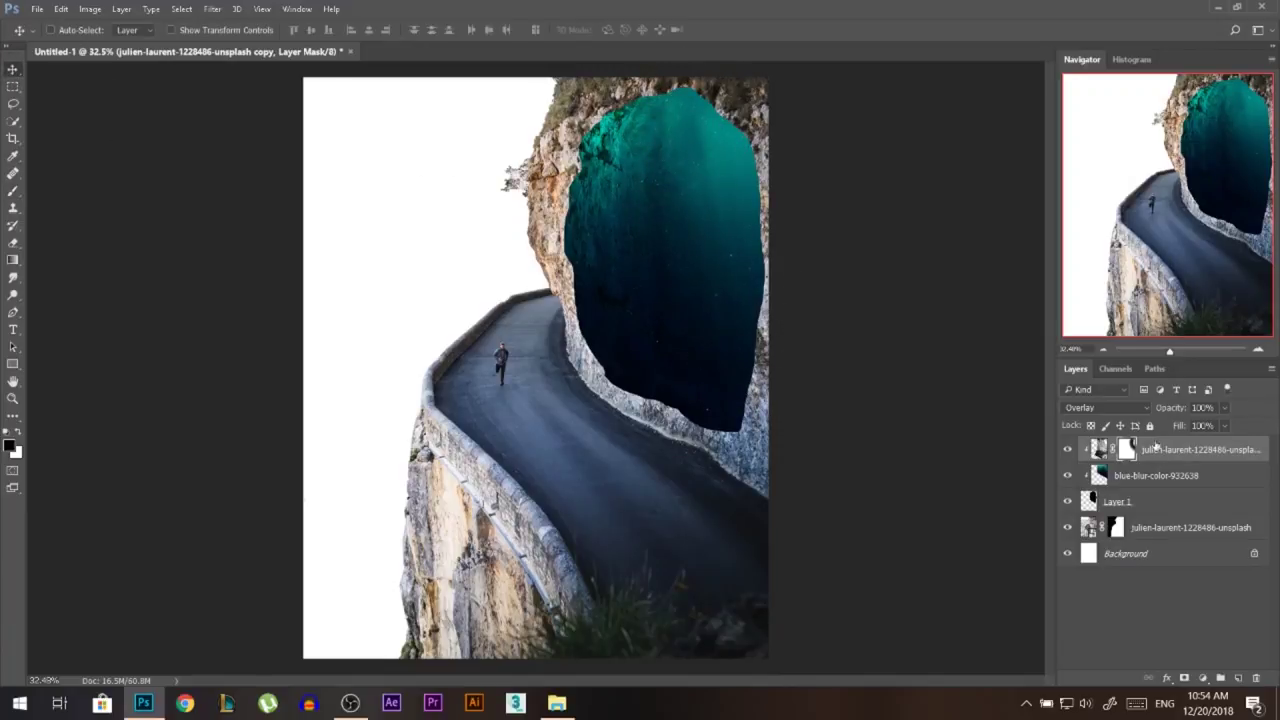
pyautogui.click(1068, 450)
pyautogui.click(1068, 450)
pyautogui.click(1068, 450)
pyautogui.click(1068, 450)
pyautogui.scroll(1, 685, 162)
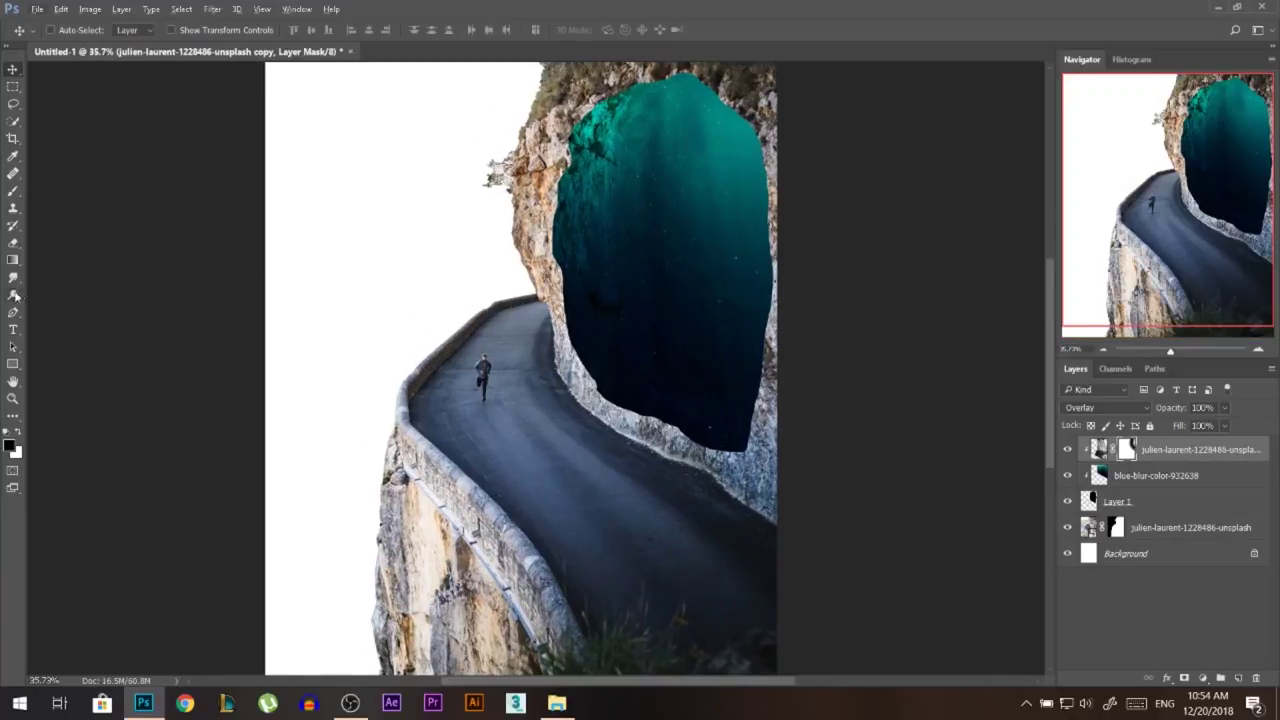
# Step: Try to lighten the rock texture on the cliff copy with the Dodge tool, Midtones range, 100% exposure and a 412 px brush
pyautogui.click(13, 295)
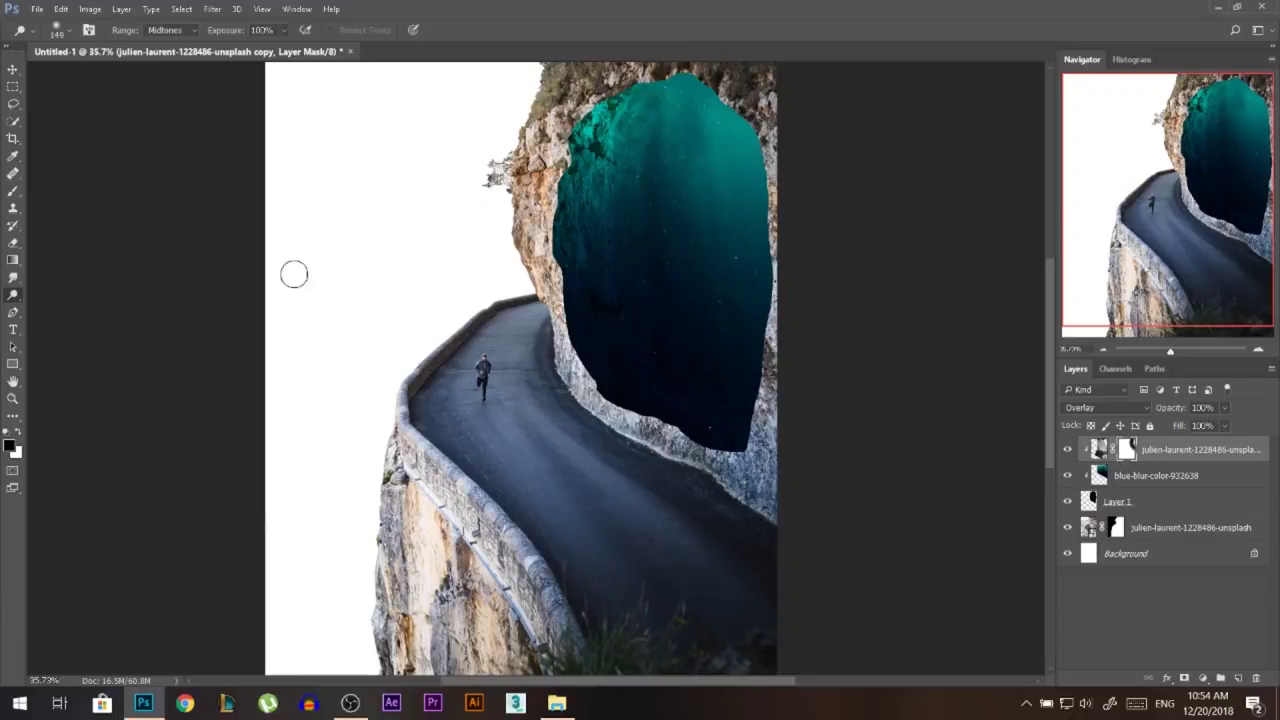
pyautogui.keyDown('alt'); pyautogui.moveTo(598, 318); pyautogui.dragTo(646, 337); pyautogui.keyUp('alt')
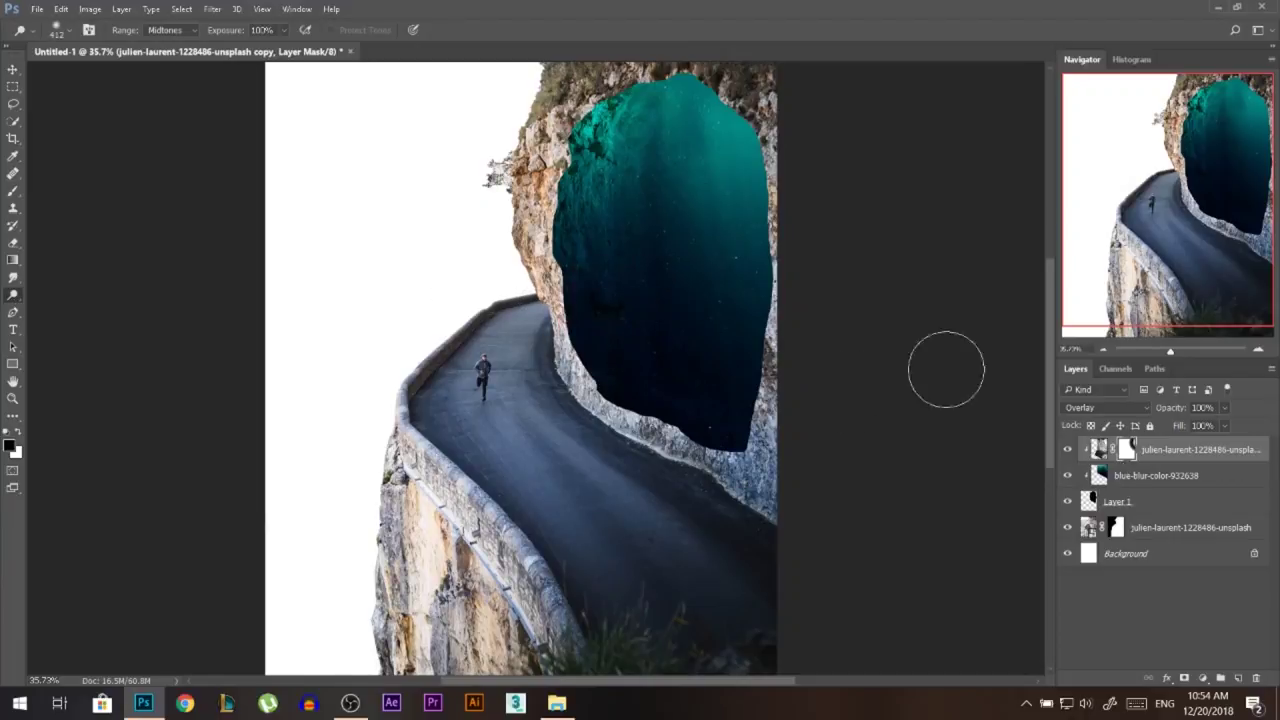
pyautogui.rightClick(630, 259)
pyautogui.click(526, 266)
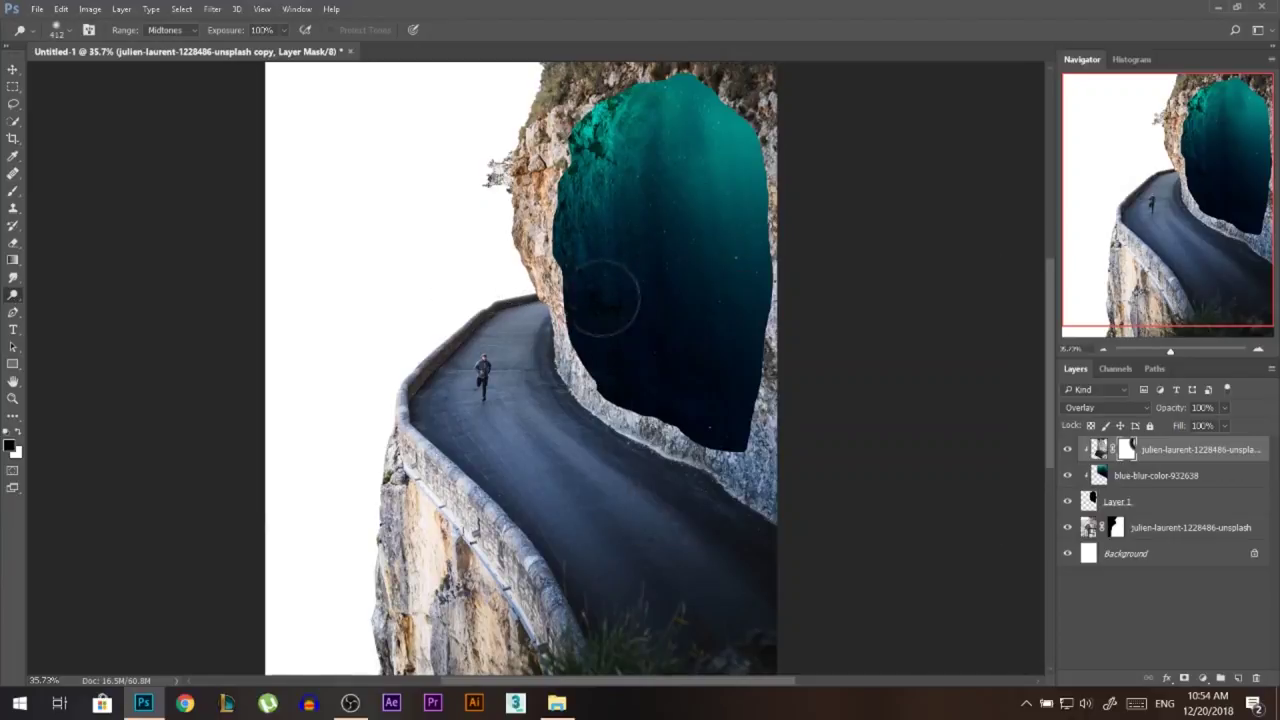
pyautogui.click(1066, 451)
pyautogui.click(1066, 451)
# Step: Set the cliff copy's opacity to 53% and its blend mode to Hard Light
pyautogui.click(1090, 408)
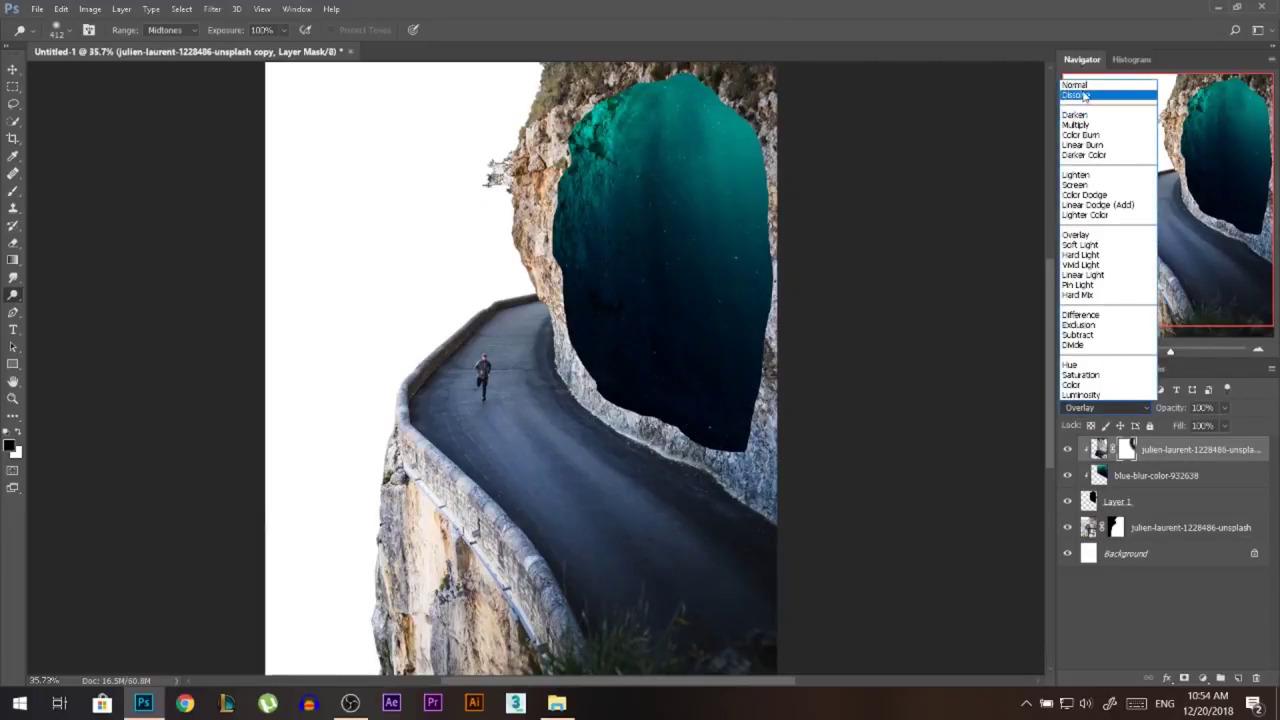
pyautogui.click(1075, 85)
pyautogui.click(1224, 407)
pyautogui.moveTo(1226, 425); pyautogui.dragTo(1197, 428)
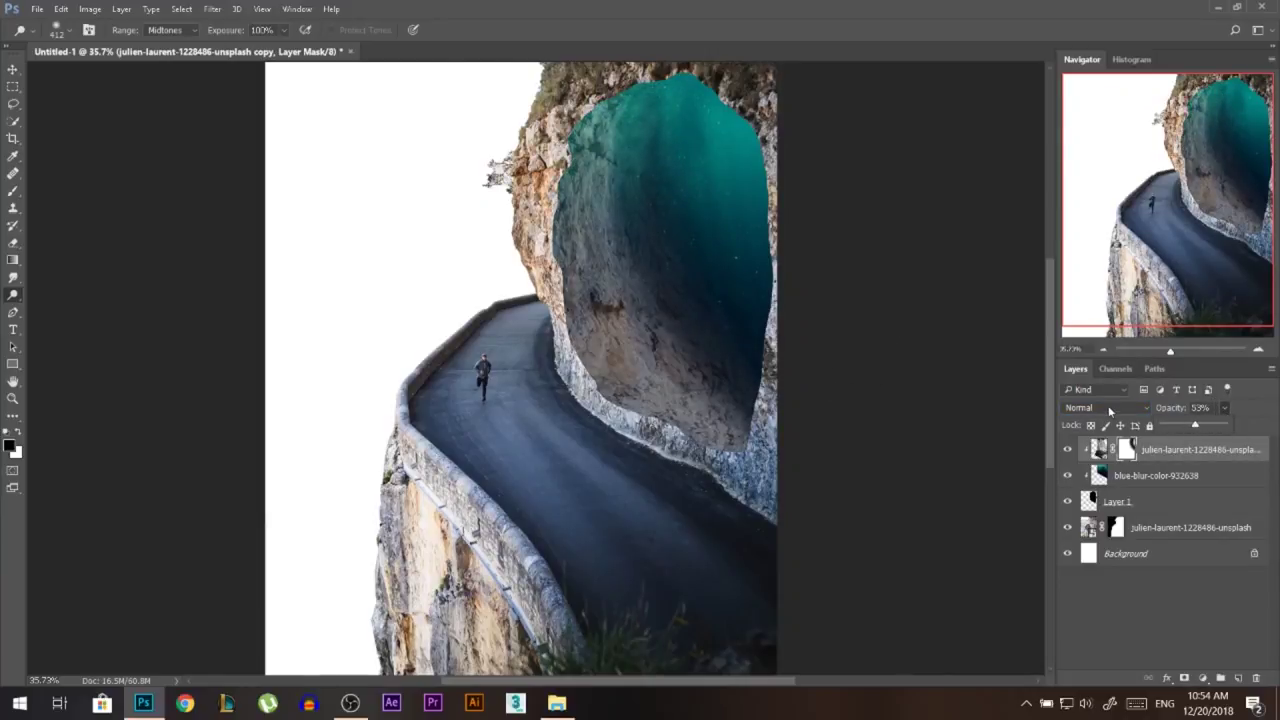
pyautogui.click(1108, 405)
pyautogui.click(1082, 256)
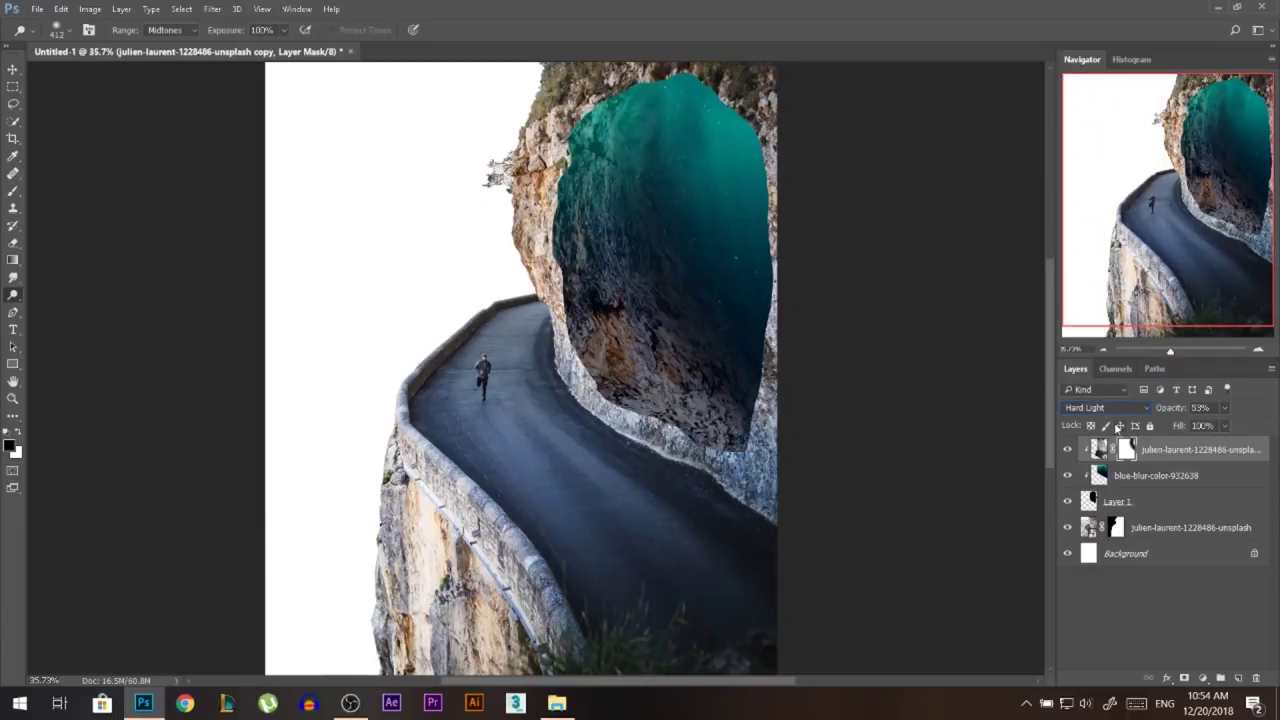
# Step: Compare the opening with the cliff copy hidden and shown, targeting the copy's image instead of its mask
pyautogui.click(1067, 449)
pyautogui.click(1067, 449)
pyautogui.click(1099, 449)
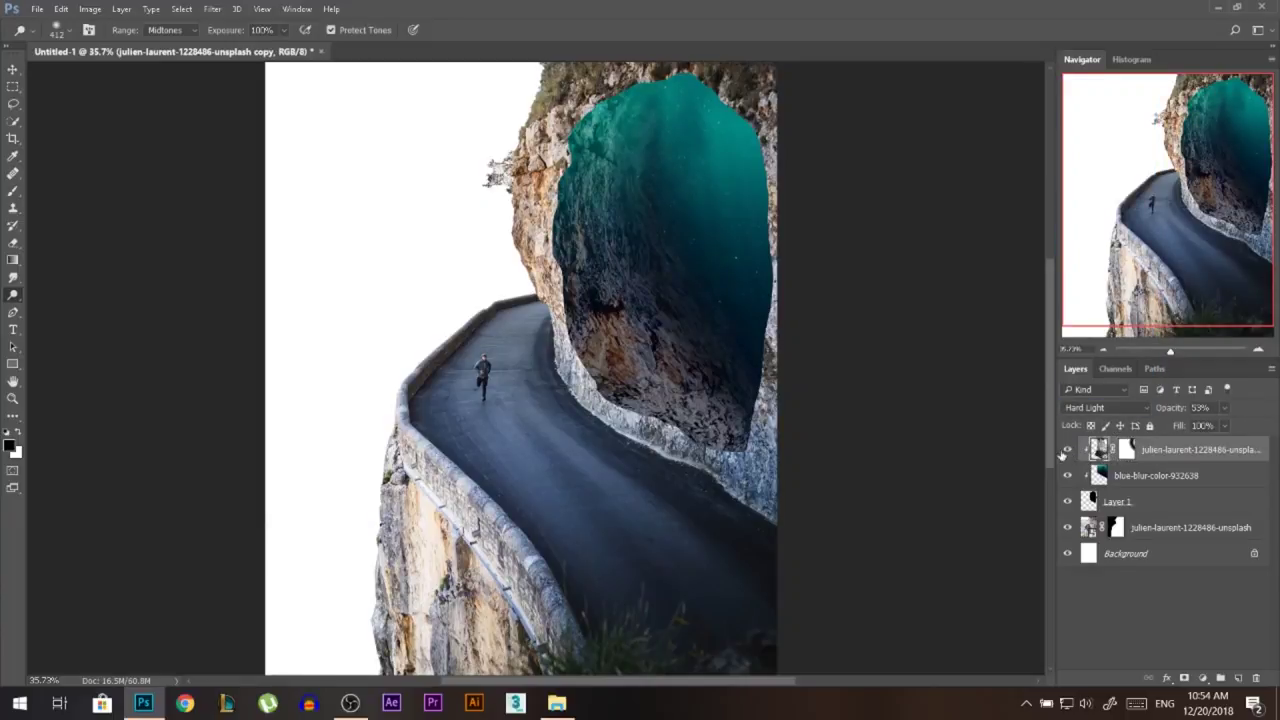
pyautogui.click(13, 69)
pyautogui.scroll(3, 671, 283)
pyautogui.click(1067, 449)
pyautogui.click(1067, 449)
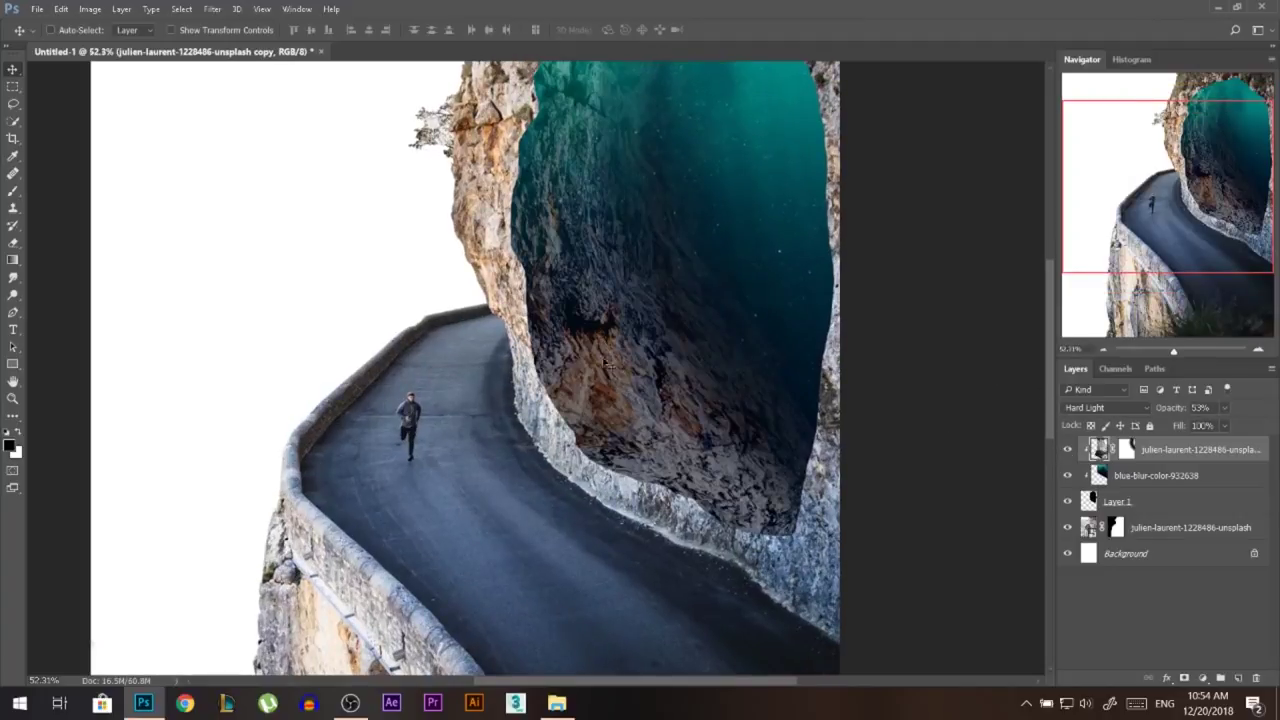
pyautogui.scroll(-2, 598, 344)
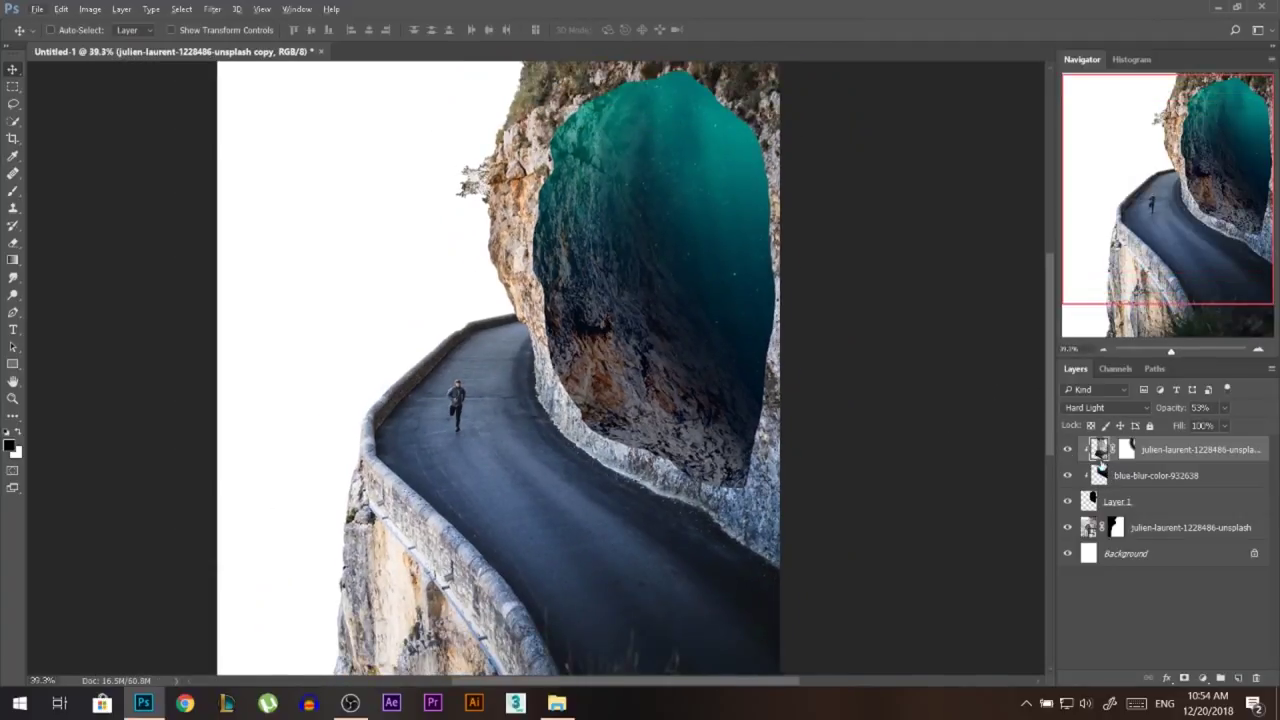
# Step: Colorize the cliff copy's image blue with a Hue/Saturation adjustment at hue 195
pyautogui.click(91, 9)
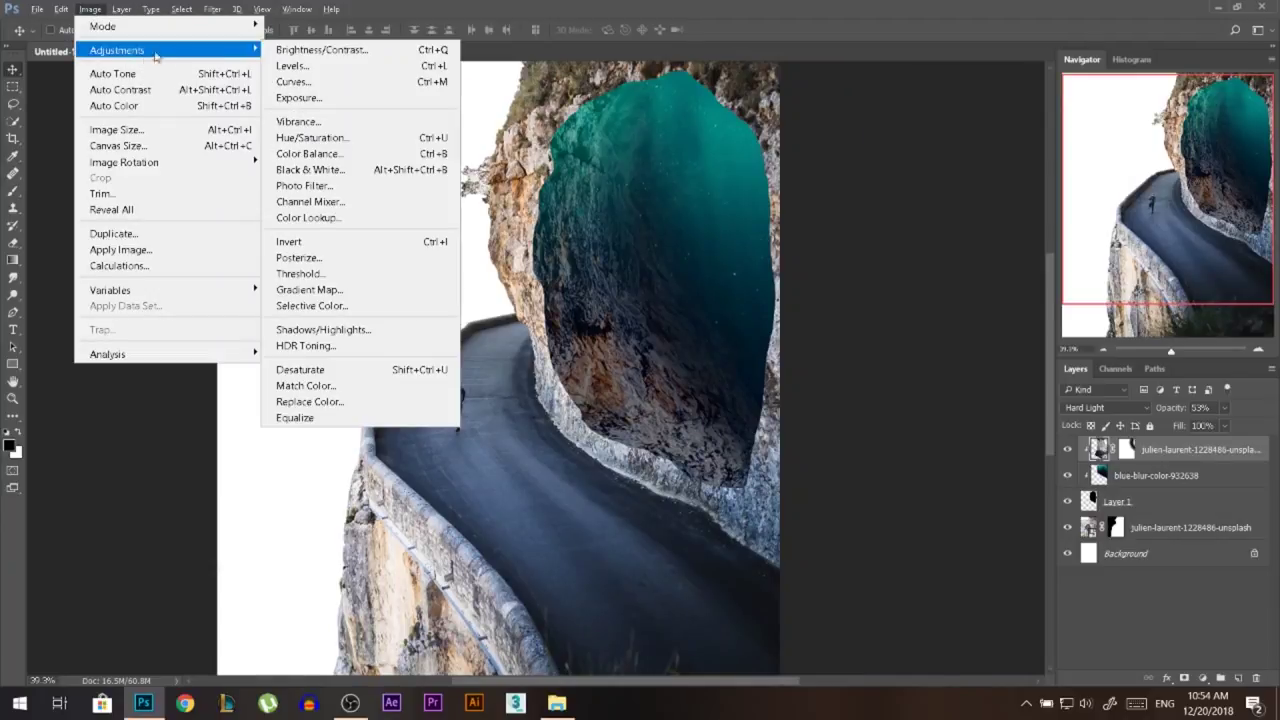
pyautogui.moveTo(230, 50)
pyautogui.click(357, 140)
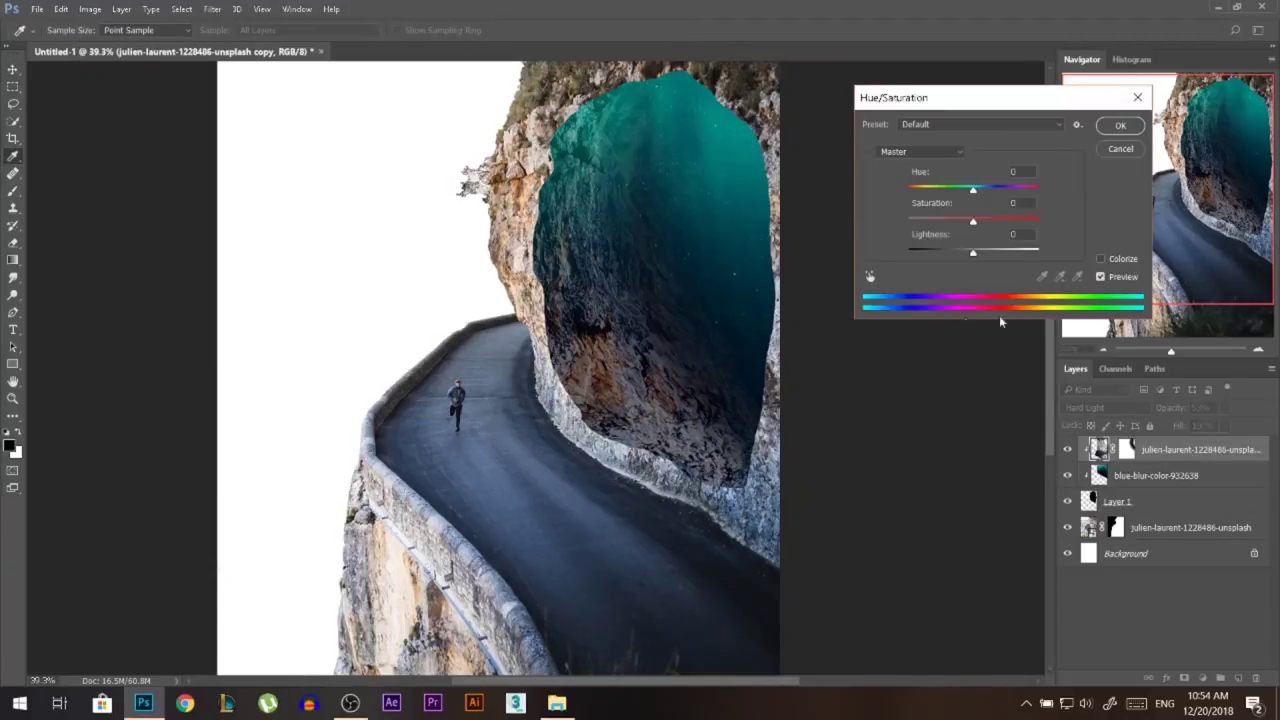
pyautogui.click(1101, 260)
pyautogui.click(976, 190)
pyautogui.moveTo(980, 191); pyautogui.dragTo(986, 191)
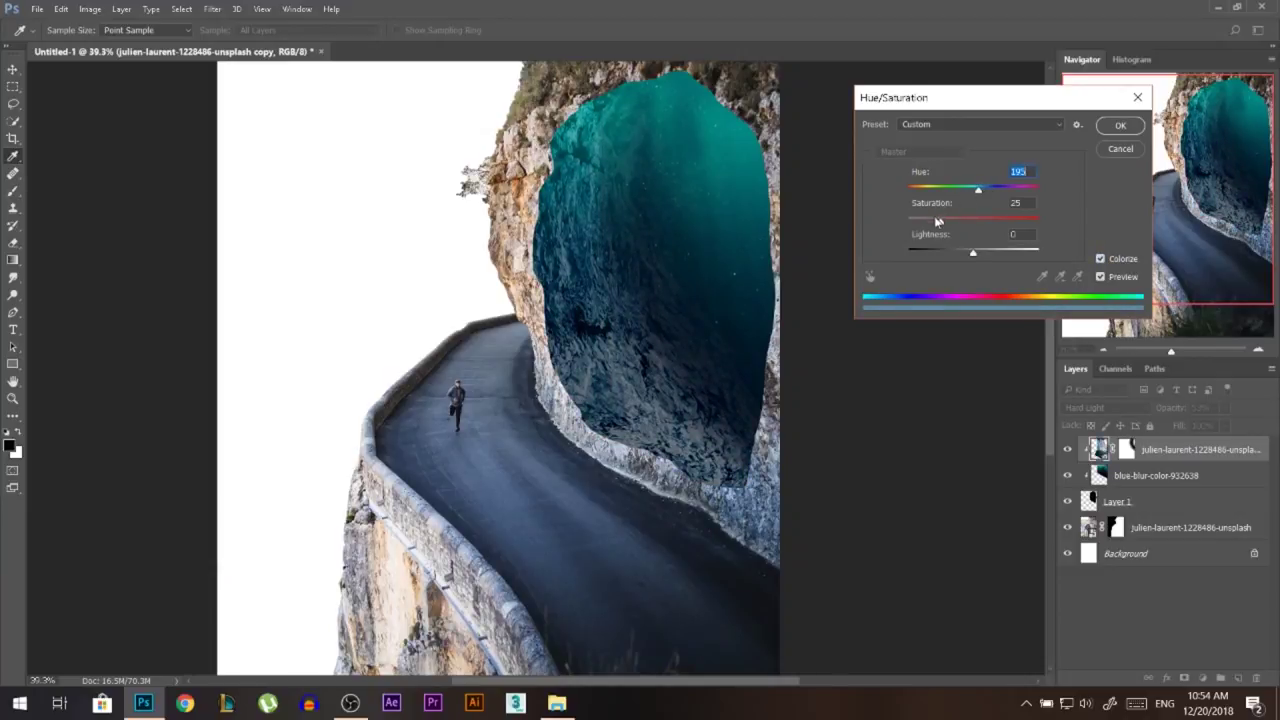
pyautogui.click(1118, 126)
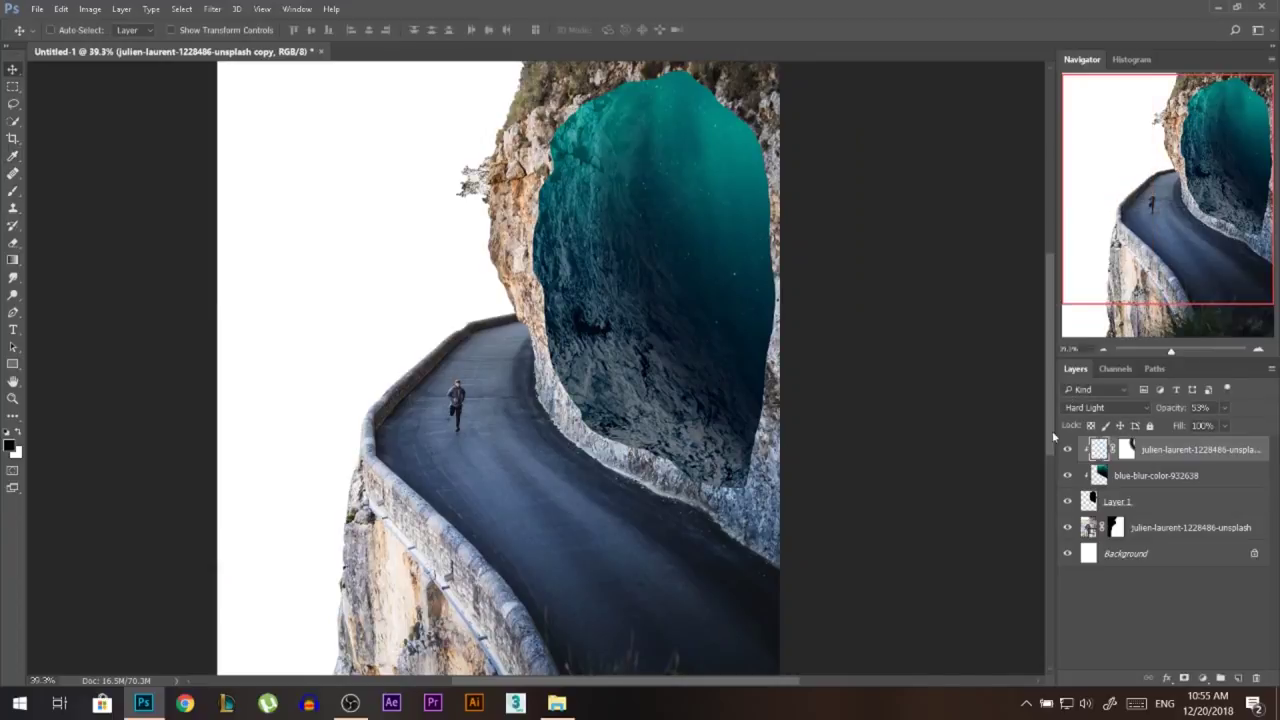
# Step: Lower the cliff copy's opacity to 39% and compare the opening with and without it
pyautogui.hotkey('ctrl', '0')
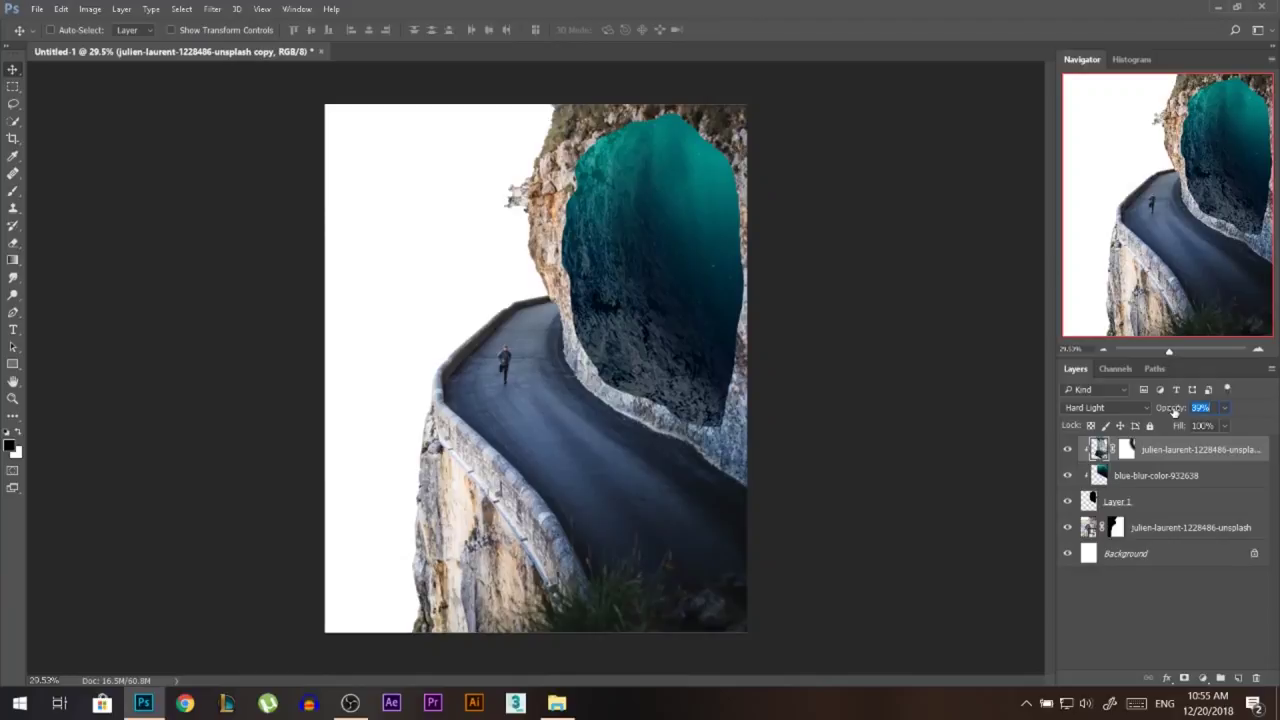
pyautogui.click(1067, 450)
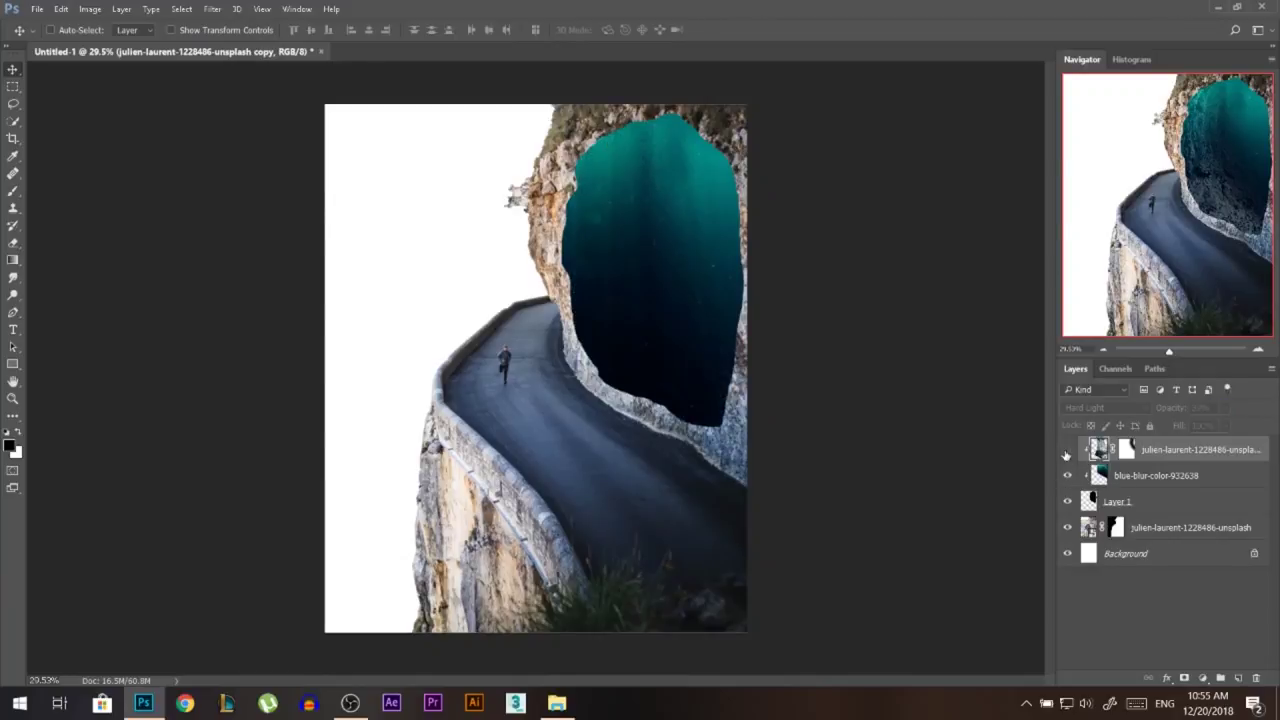
pyautogui.click(1067, 450)
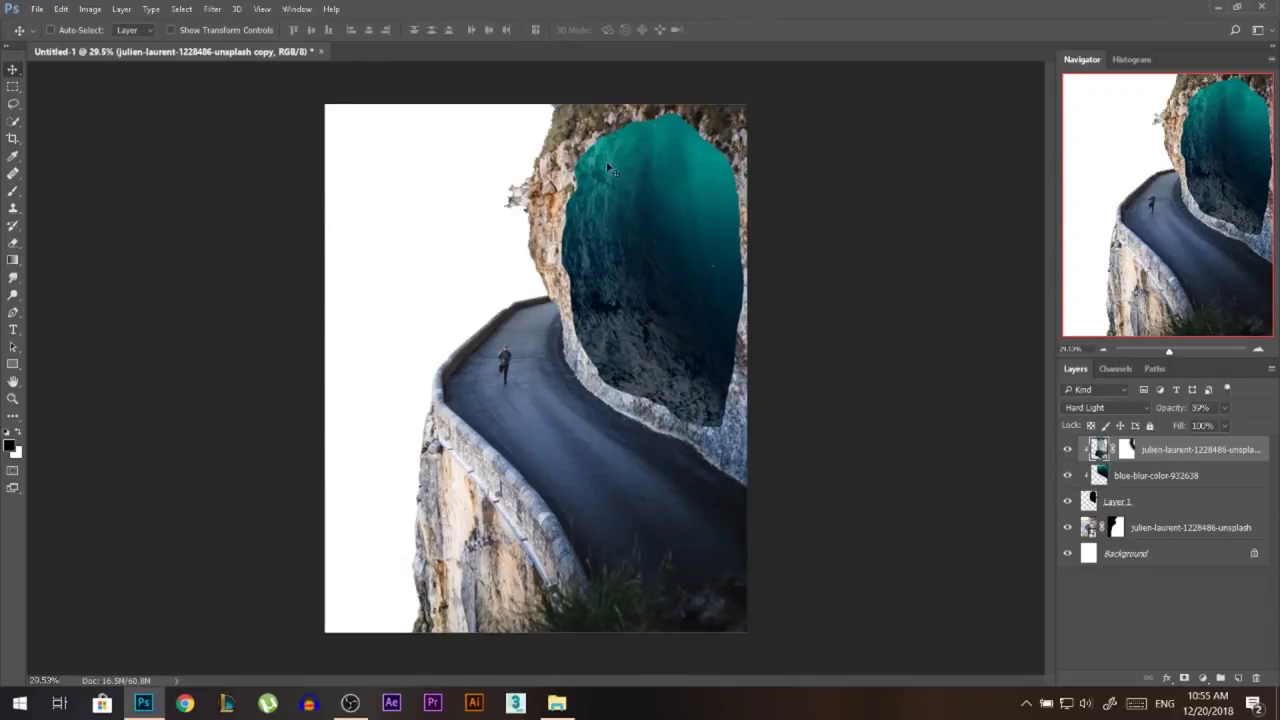
pyautogui.scroll(2, 593, 172)
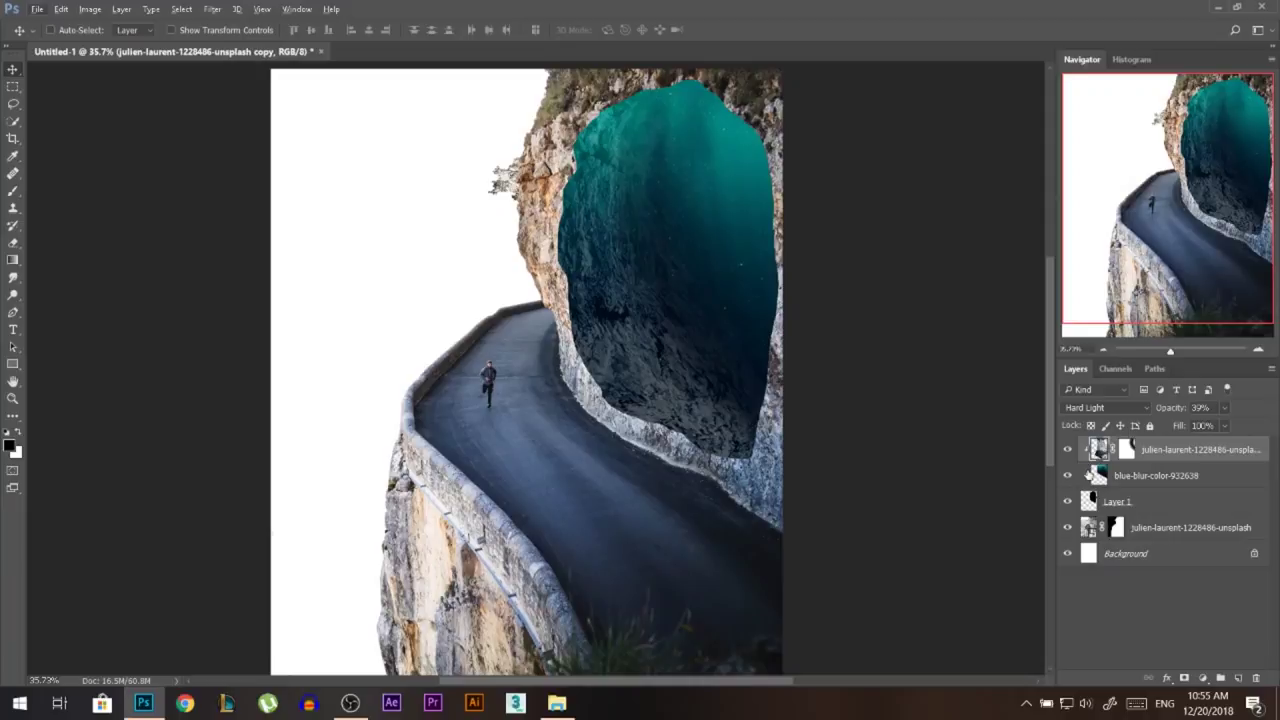
# Step: Hide the cliff copy, darken the blue water layer along the opening's upper left with the Burn tool at 63% exposure, and show the copy again
pyautogui.click(1067, 450)
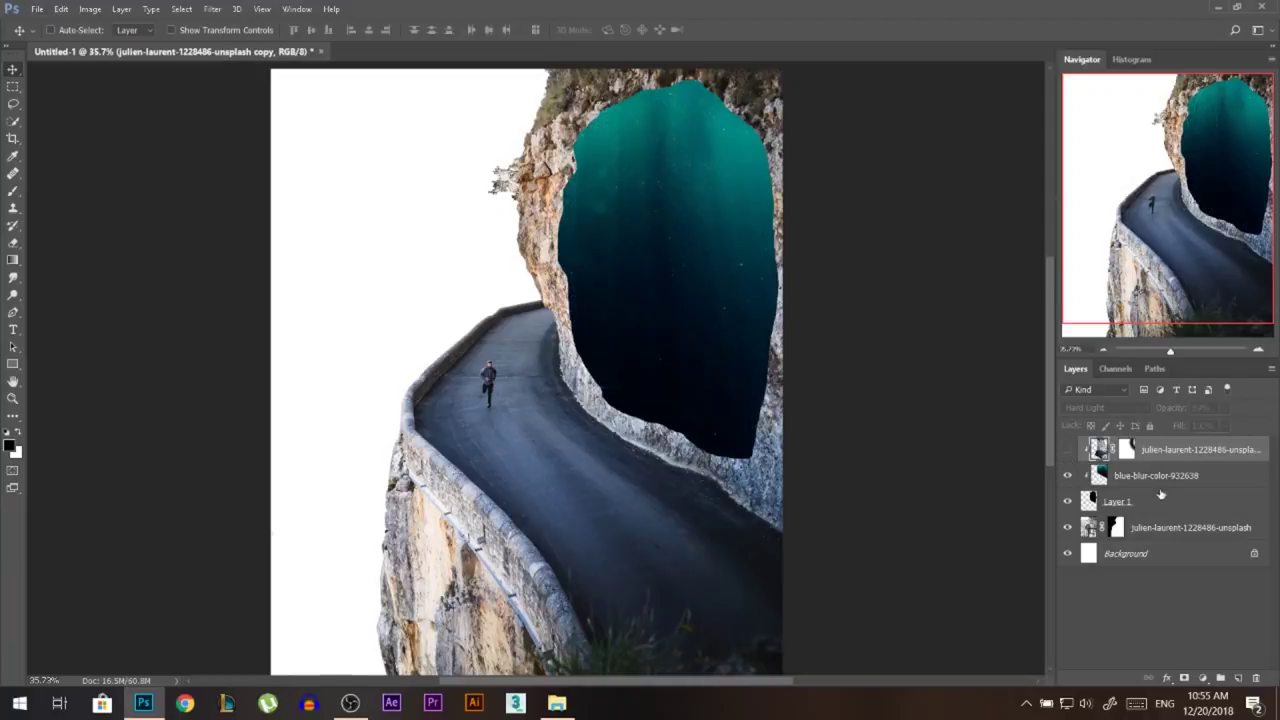
pyautogui.click(1106, 483)
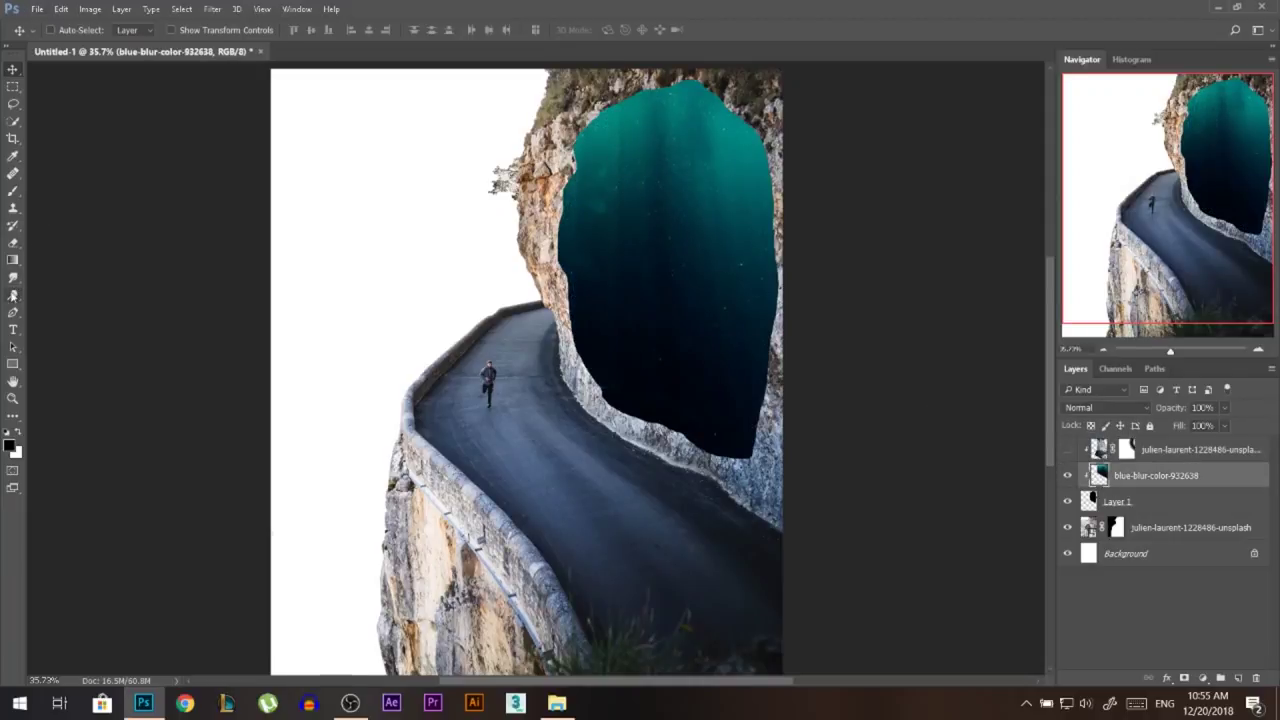
pyautogui.click(13, 296)
pyautogui.rightClick(13, 296)
pyautogui.click(50, 292)
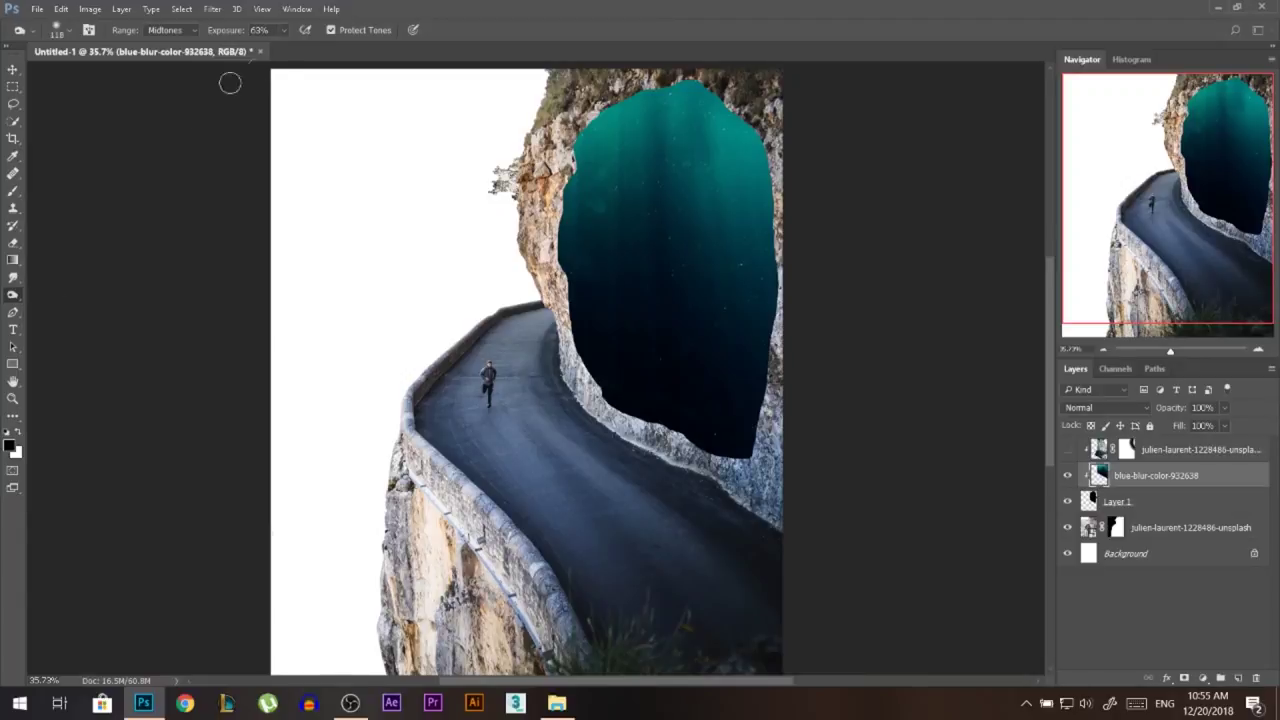
pyautogui.moveTo(499, 158); pyautogui.dragTo(526, 158)
pyautogui.moveTo(629, 110)
pyautogui.mouseDown()
pyautogui.moveTo(577, 263)
pyautogui.moveTo(606, 147)
pyautogui.moveTo(646, 106)
pyautogui.moveTo(572, 208)
pyautogui.moveTo(571, 257)
pyautogui.moveTo(660, 91)
pyautogui.mouseUp()
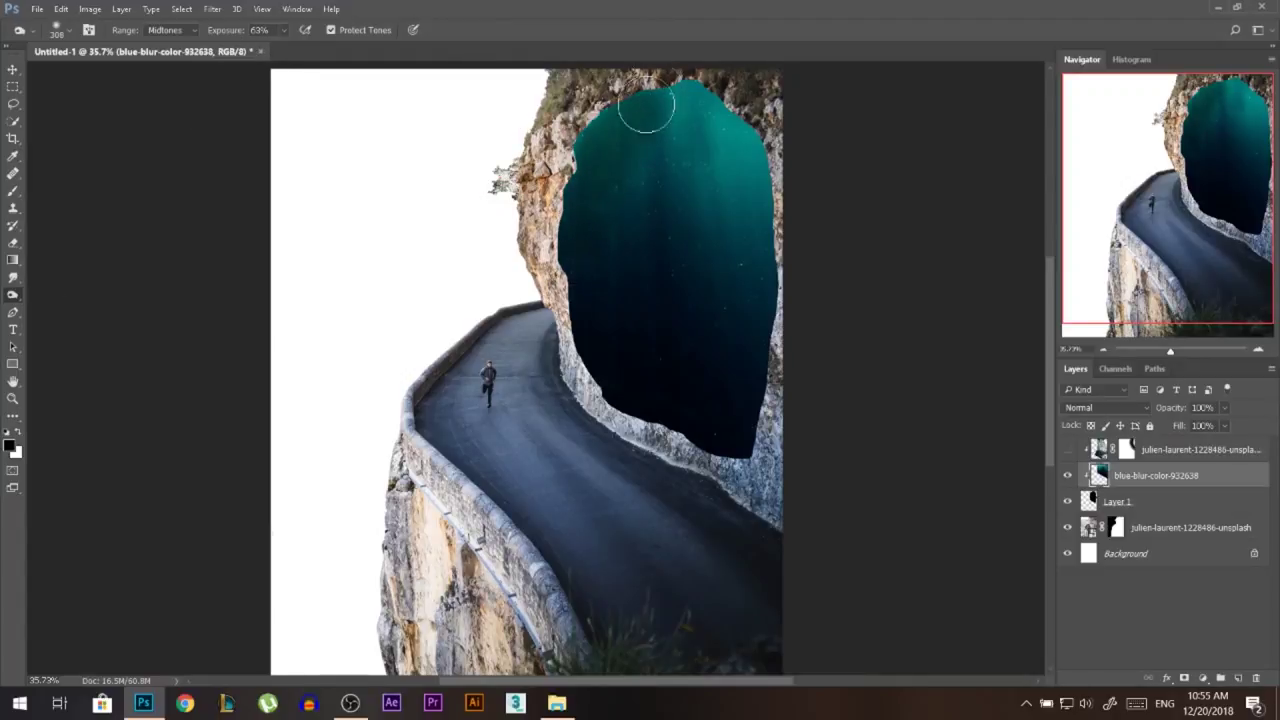
pyautogui.hotkey('ctrl', 'z')
pyautogui.moveTo(604, 159); pyautogui.dragTo(634, 158)
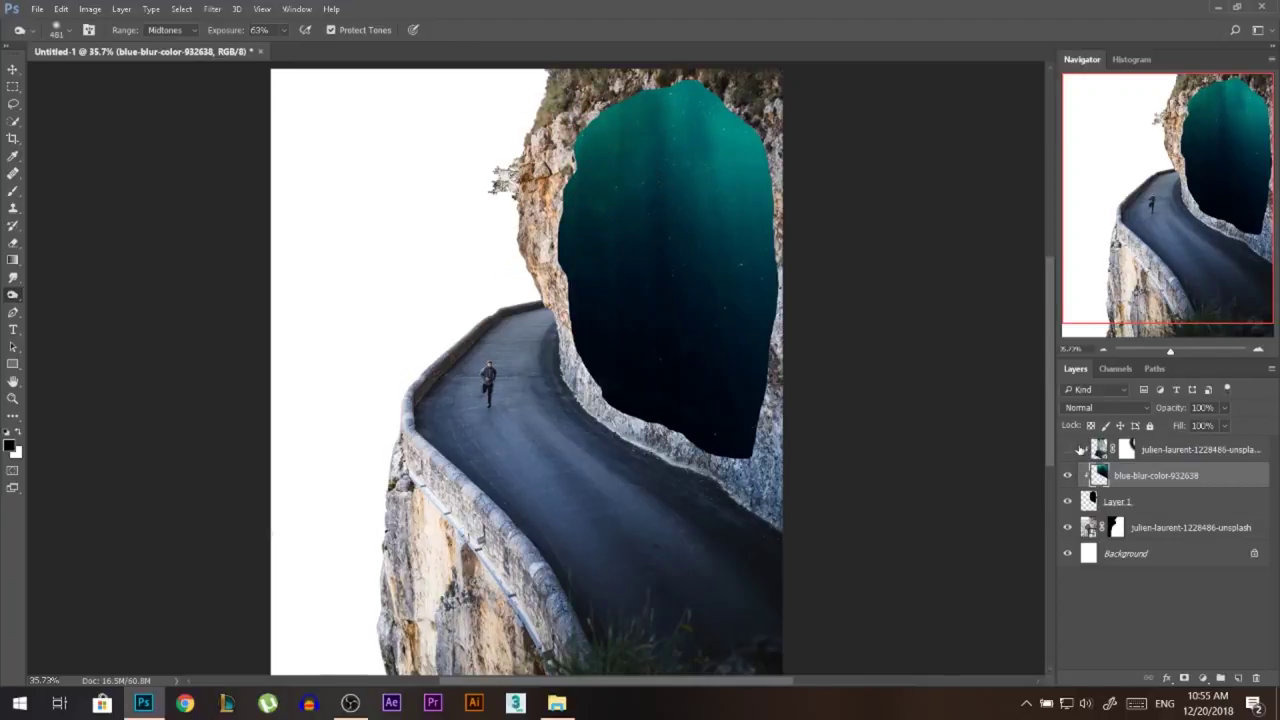
pyautogui.click(1068, 449)
pyautogui.click(13, 70)
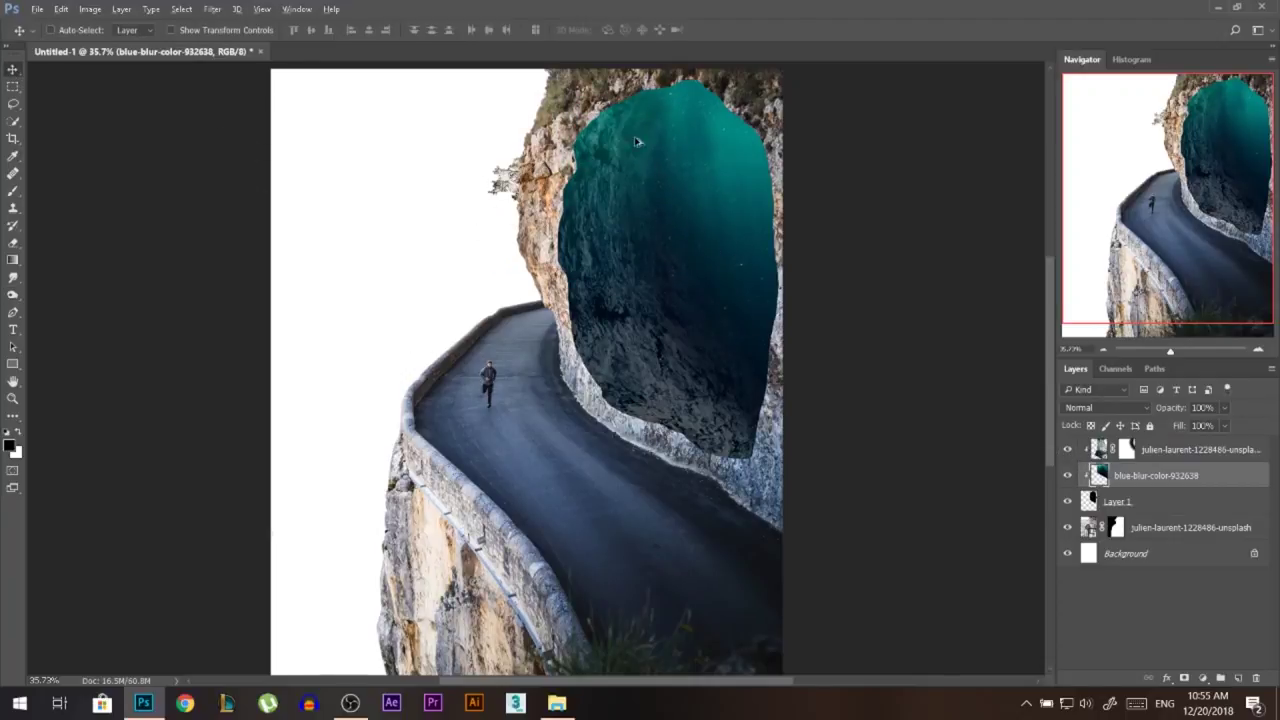
# Step: Scale the cliff copy's image to about 91% and tilt it counterclockwise within the opening
pyautogui.scroll(-1, 657, 347)
pyautogui.scroll(2, 657, 347)
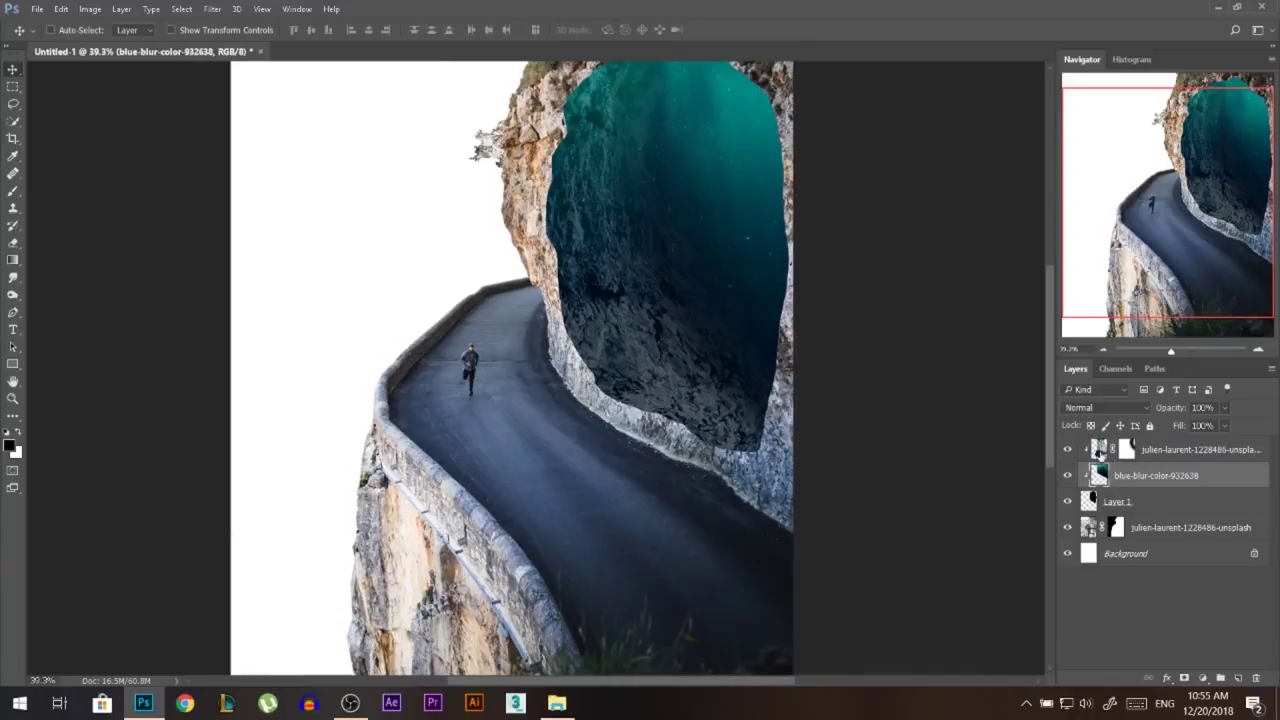
pyautogui.click(1099, 450)
pyautogui.scroll(-1, 618, 231)
pyautogui.moveTo(654, 234); pyautogui.dragTo(690, 300)
pyautogui.hotkey('ctrl', 't')
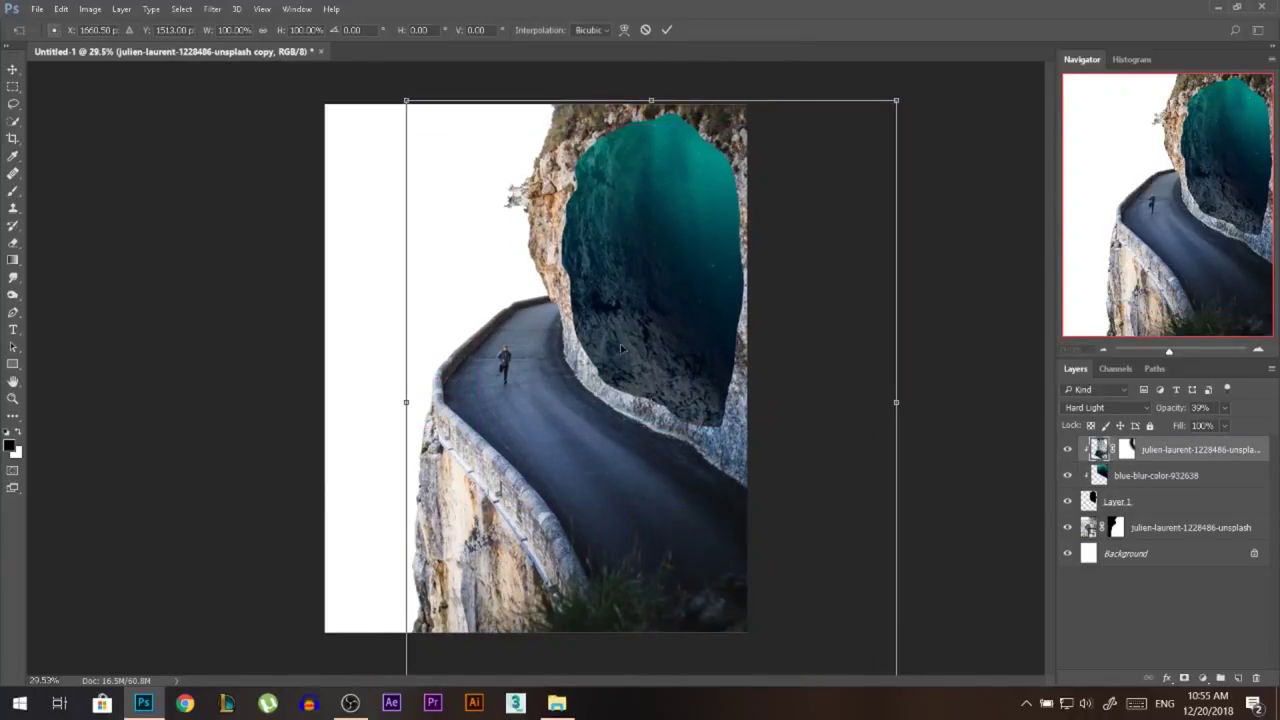
pyautogui.moveTo(893, 103); pyautogui.dragTo(765, 197)
pyautogui.moveTo(853, 649); pyautogui.dragTo(886, 676)
pyautogui.moveTo(916, 293); pyautogui.dragTo(897, 264)
pyautogui.moveTo(786, 434); pyautogui.dragTo(784, 438)
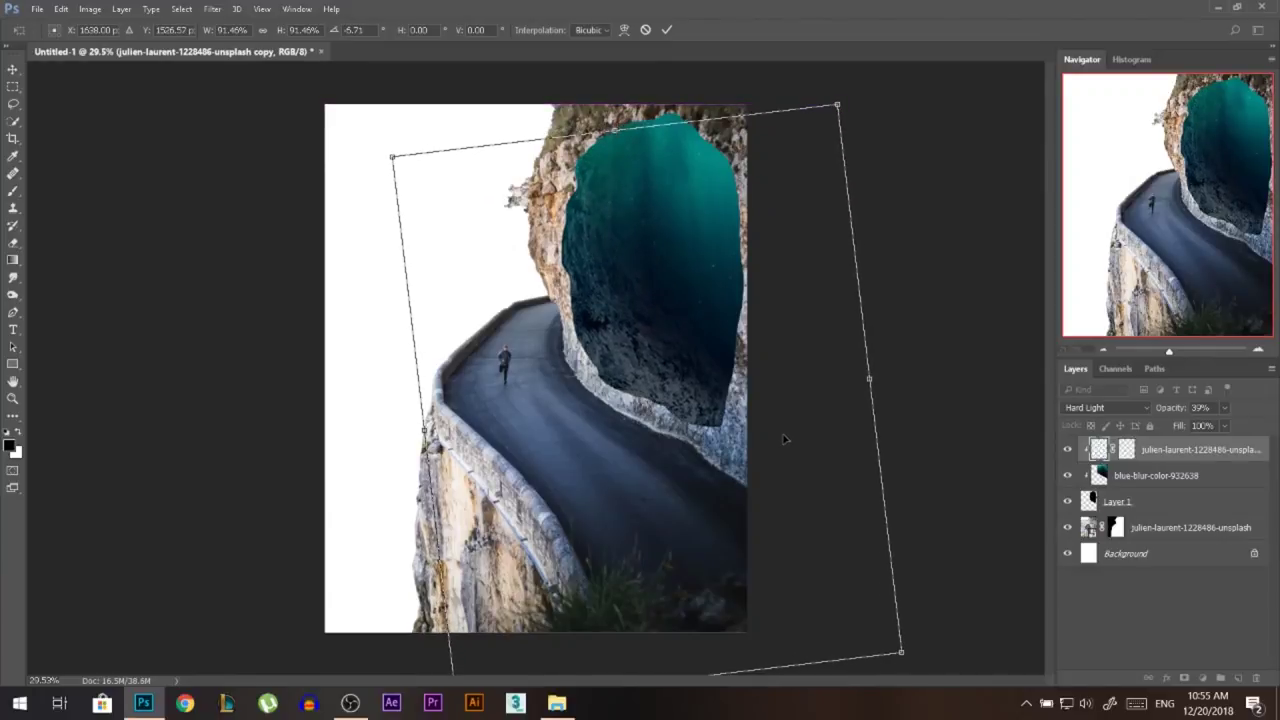
pyautogui.moveTo(894, 363); pyautogui.dragTo(943, 277)
pyautogui.press('Return')
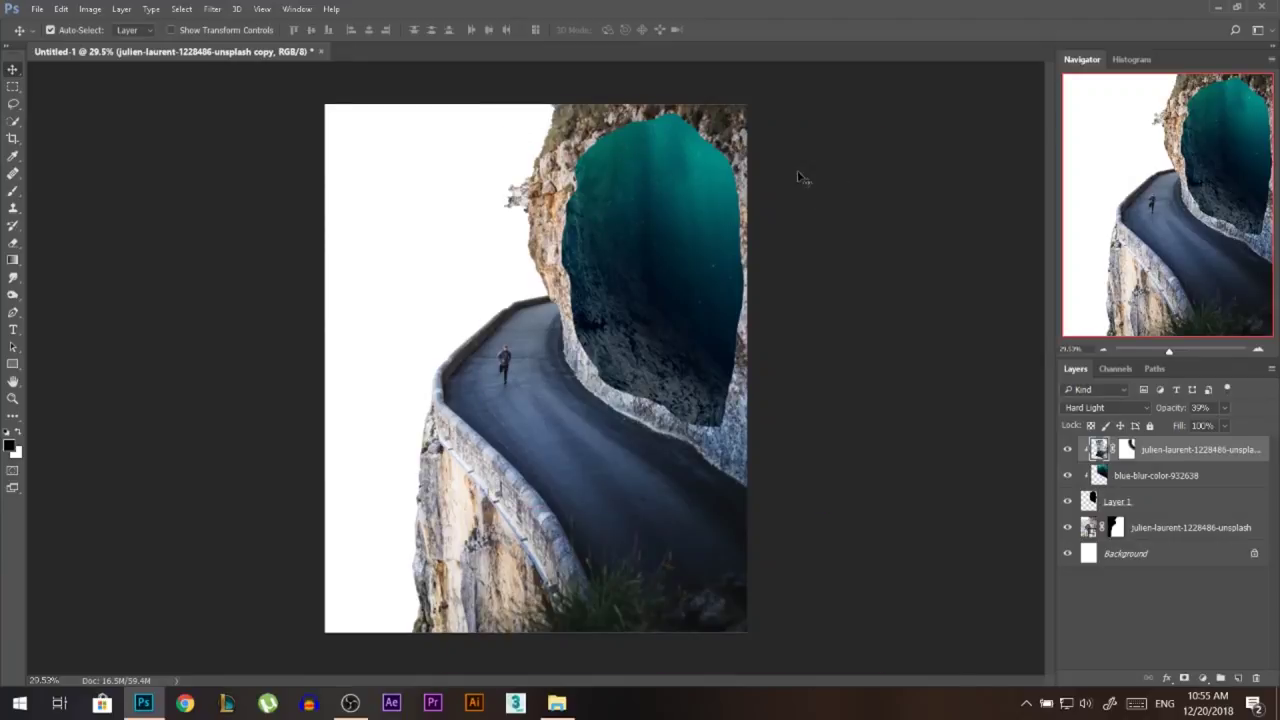
# Step: Transform the cliff copy again, adjusting its size and shifting it slightly up and to the left
pyautogui.hotkey('ctrl', 't')
pyautogui.moveTo(772, 101); pyautogui.dragTo(848, 91)
pyautogui.moveTo(600, 378); pyautogui.dragTo(597, 368)
pyautogui.moveTo(698, 396); pyautogui.dragTo(689, 387)
pyautogui.press('Return')
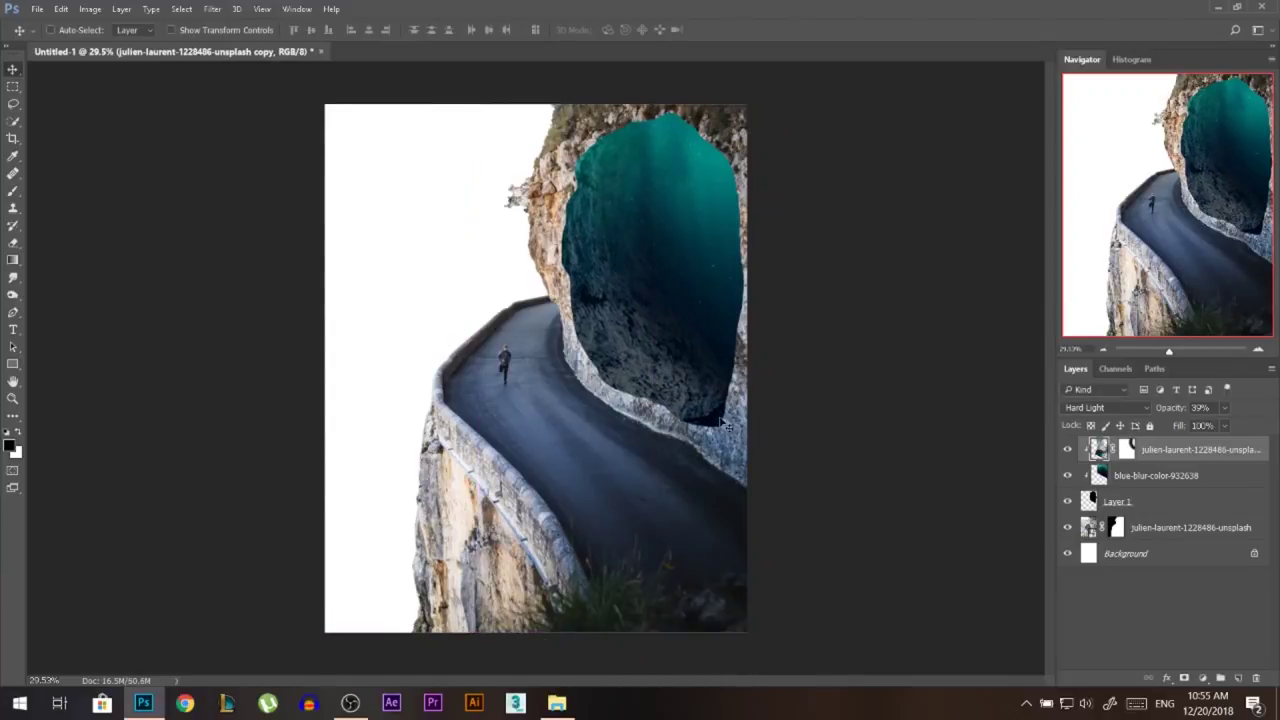
# Step: Cover the dark gap at the opening's bottom with rock texture sampled from the cliff copy using the Clone Stamp, undoing unwanted stamps
pyautogui.scroll(3, 725, 430)
pyautogui.click(13, 207)
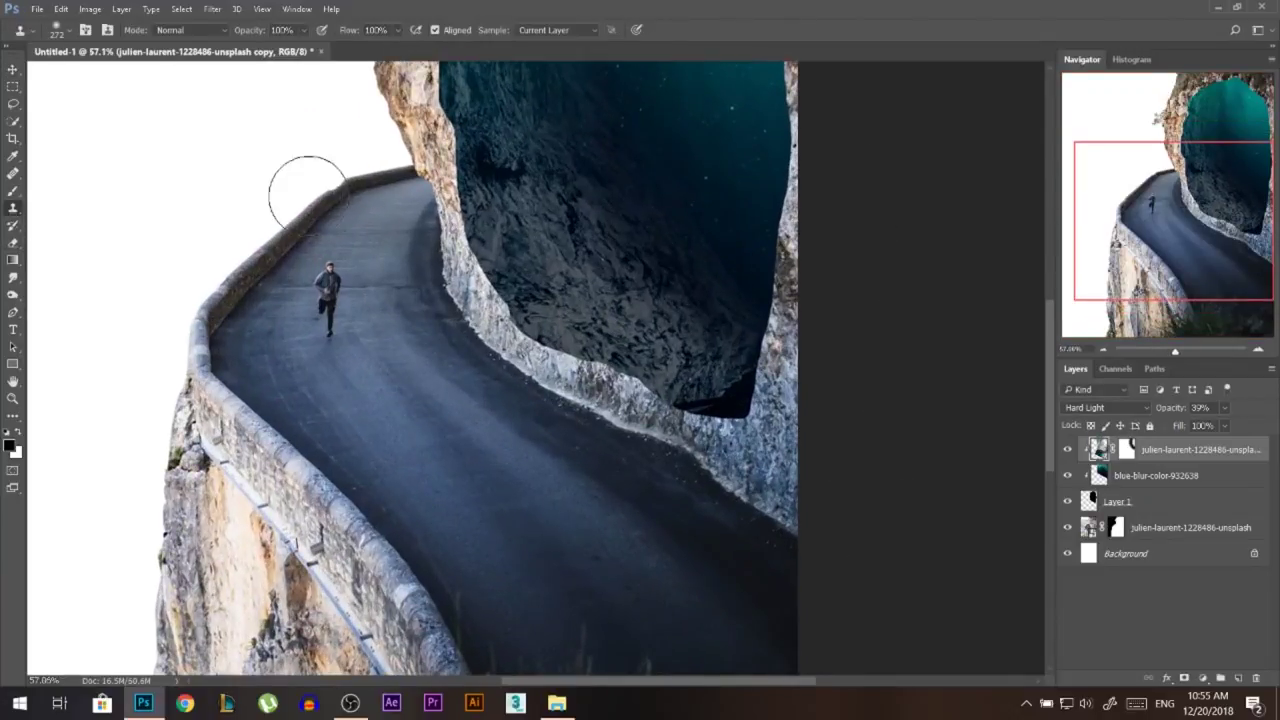
pyautogui.keyDown('alt'); pyautogui.moveTo(607, 259); pyautogui.dragTo(587, 259); pyautogui.keyUp('alt')
pyautogui.keyDown('alt'); pyautogui.click(605, 262); pyautogui.keyUp('alt')
pyautogui.scroll(-2, 667, 409)
pyautogui.scroll(-1, 668, 409)
pyautogui.moveTo(604, 260)
pyautogui.keyDown('alt'); pyautogui.mouseDown()
pyautogui.moveTo(578, 284)
pyautogui.moveTo(628, 297)
pyautogui.moveTo(563, 309)
pyautogui.mouseUp(); pyautogui.keyUp('alt')
pyautogui.keyDown('alt'); pyautogui.click(566, 209); pyautogui.keyUp('alt')
pyautogui.click(628, 256)
pyautogui.hotkey('ctrl', 'z')
pyautogui.keyDown('alt'); pyautogui.click(588, 211); pyautogui.keyUp('alt')
pyautogui.click(655, 367)
pyautogui.hotkey('ctrl', 'z')
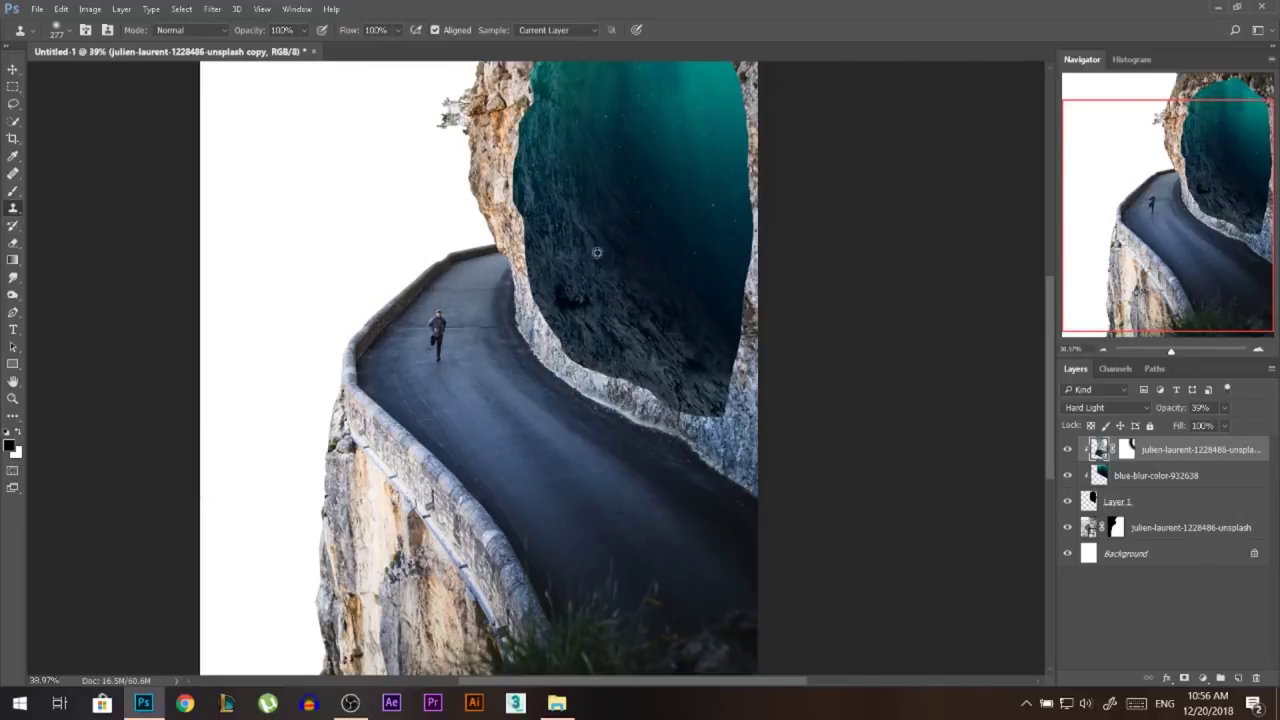
# Step: Examine the blended rock texture and the opening's edges at full view and close up
pyautogui.click(12, 69)
pyautogui.hotkey('ctrl', '0')
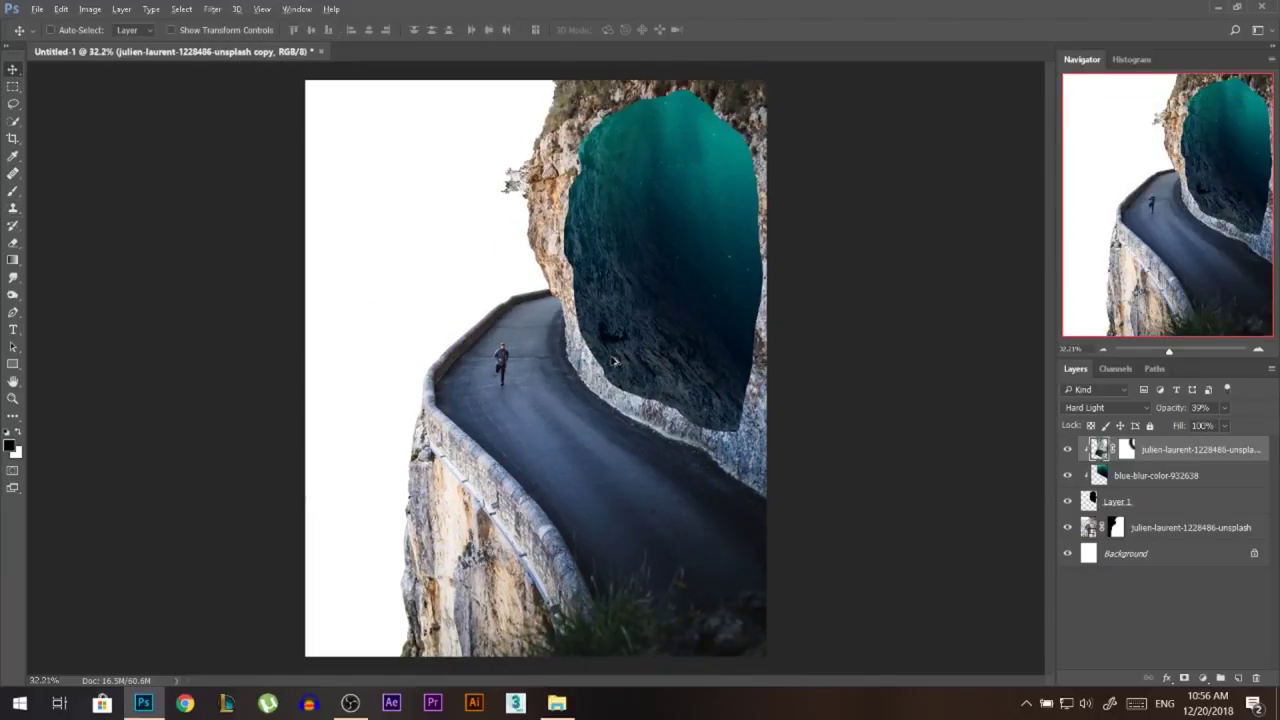
pyautogui.scroll(-2, 614, 362)
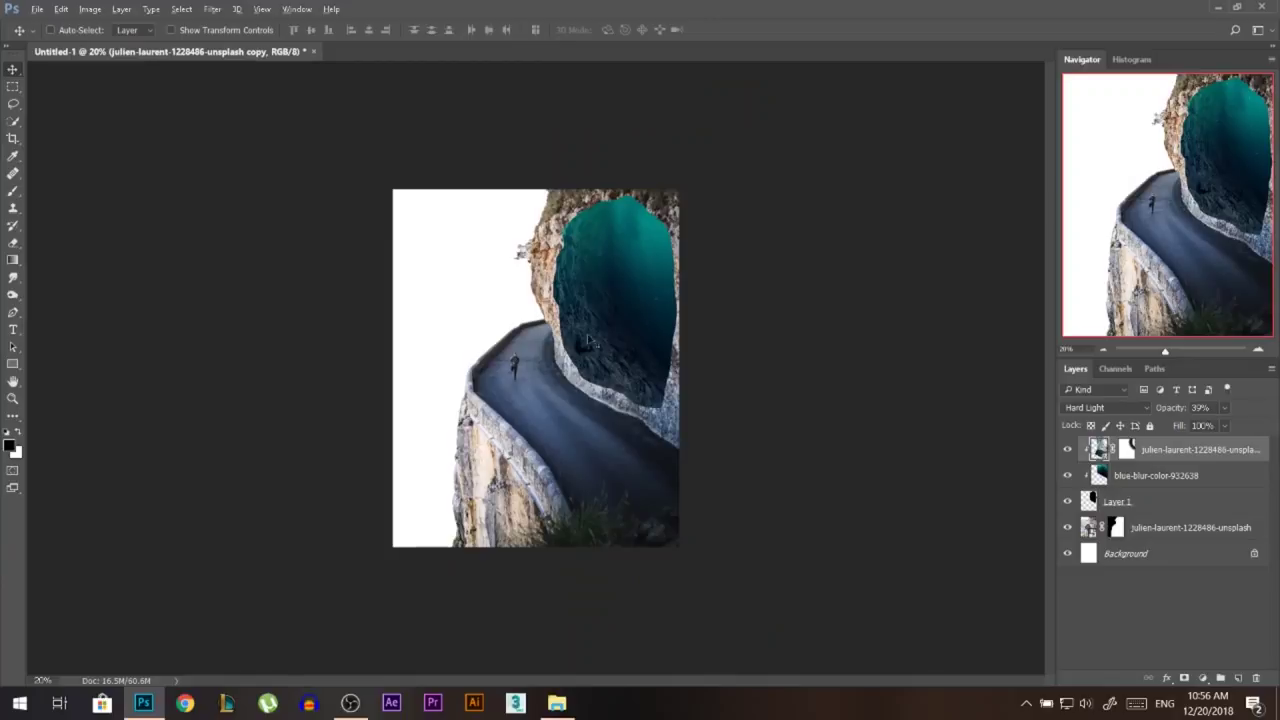
pyautogui.scroll(4, 648, 441)
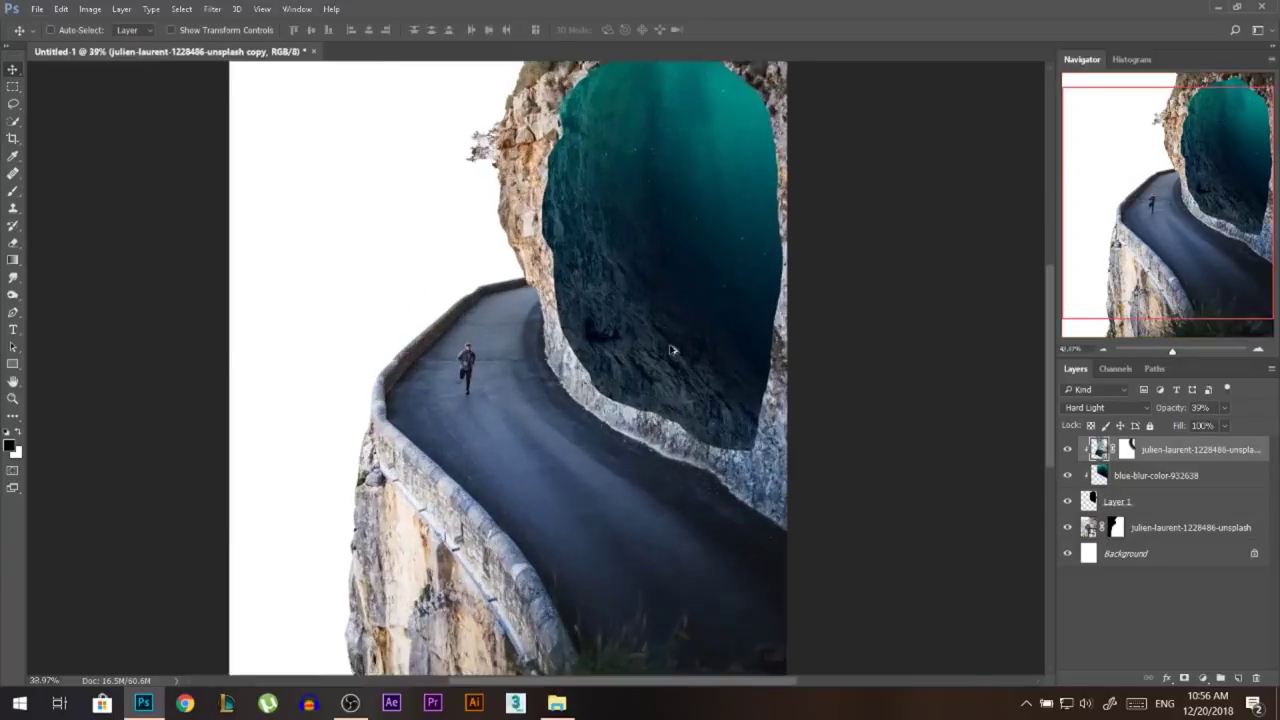
pyautogui.scroll(2, 557, 303)
pyautogui.scroll(4, 557, 303)
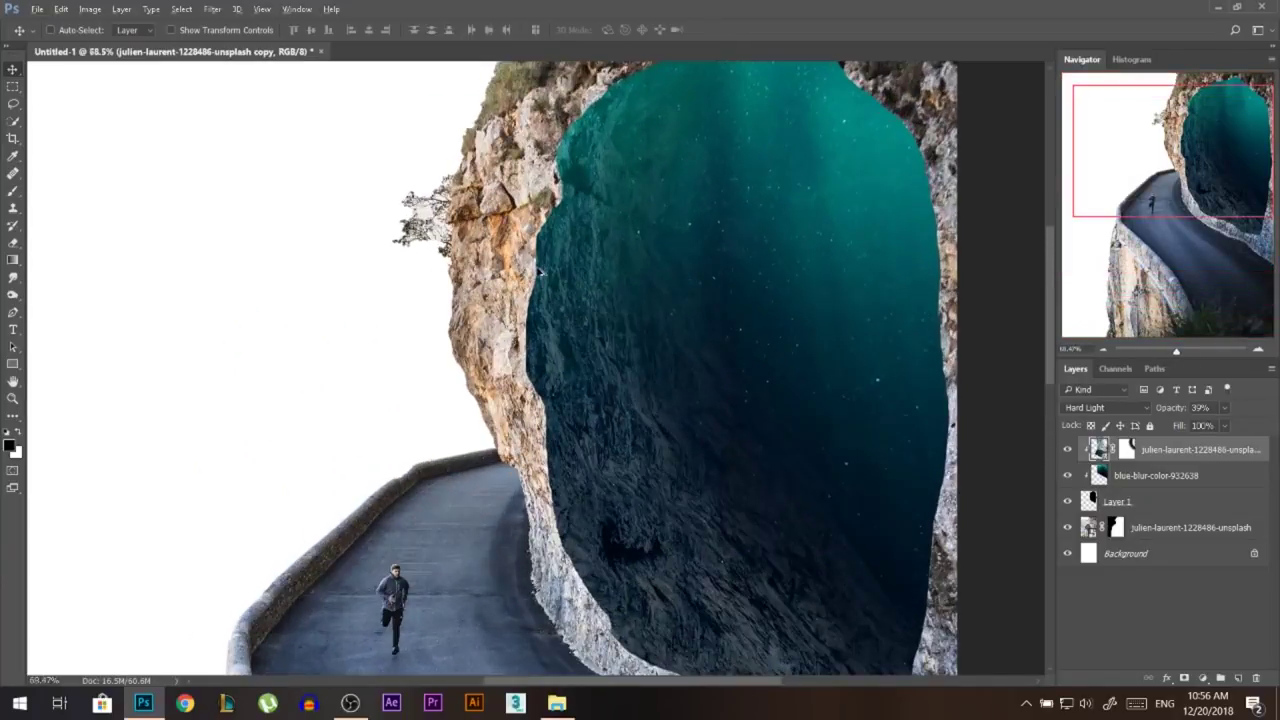
pyautogui.scroll(-3, 538, 313)
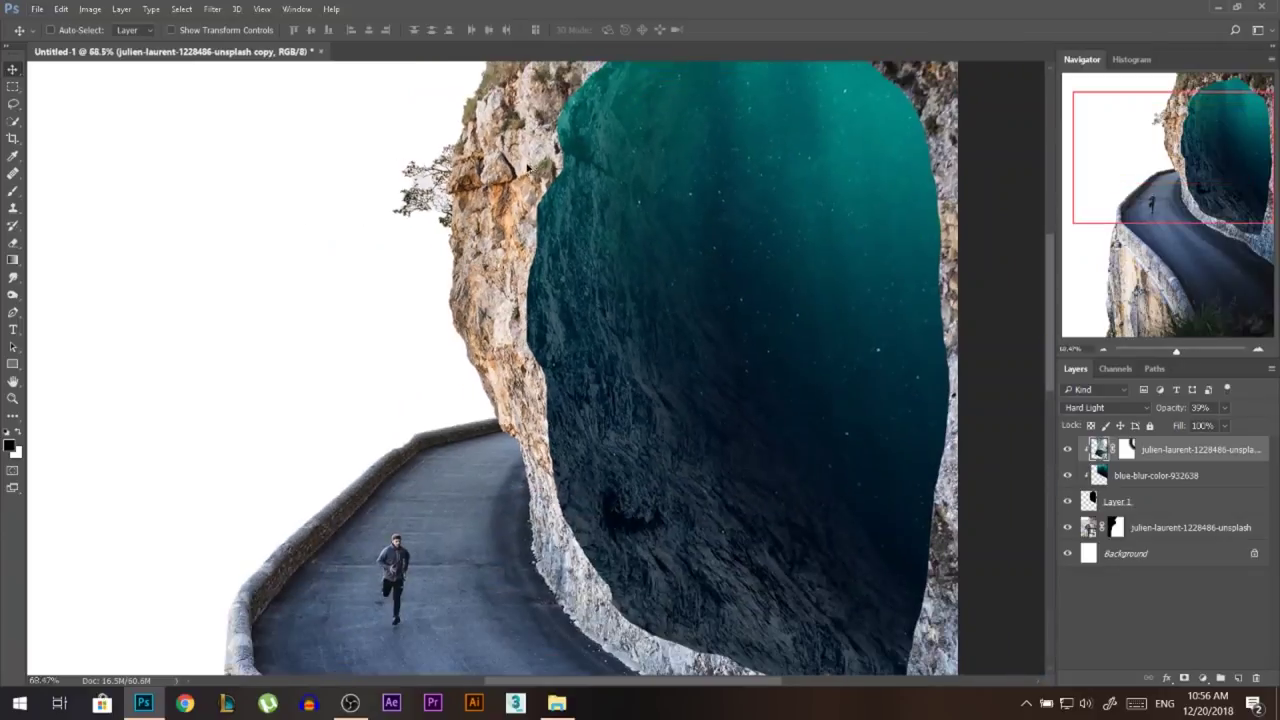
# Step: Soften the edges of the opening shape on Layer 1 with the Blur tool at 100% strength
pyautogui.click(16, 279)
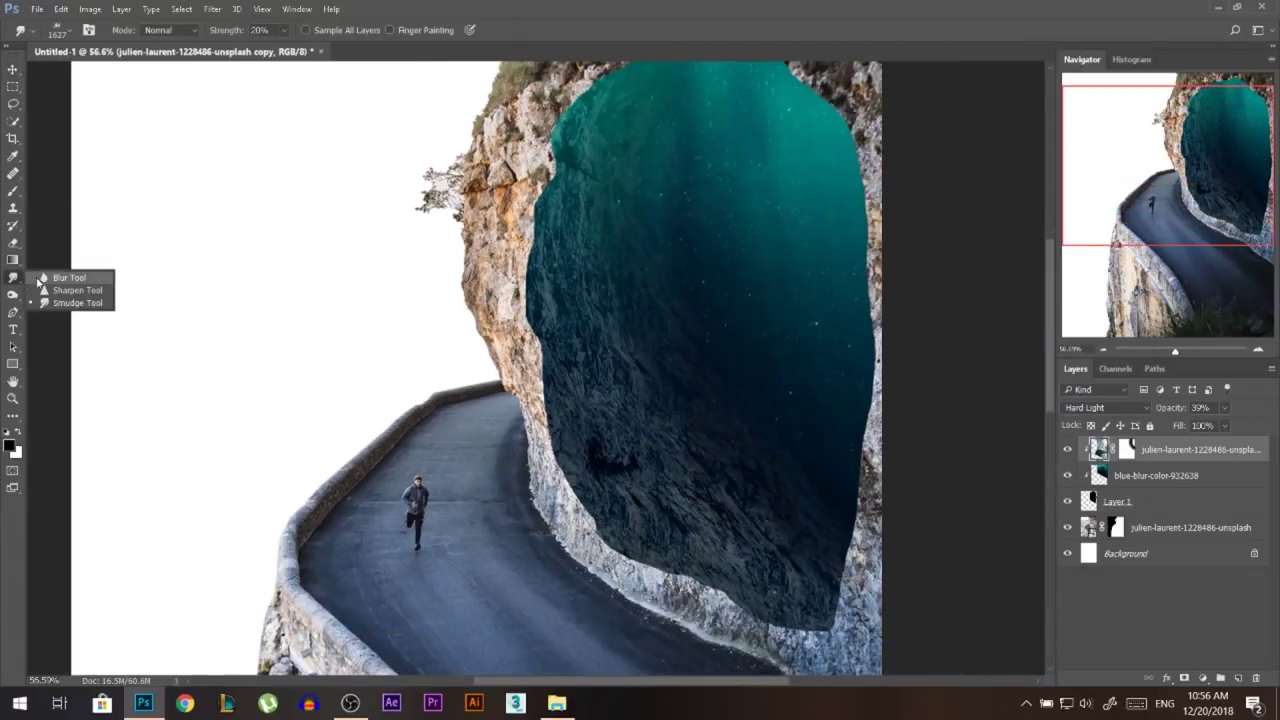
pyautogui.click(60, 278)
pyautogui.click(1068, 502)
pyautogui.click(1068, 502)
pyautogui.click(1110, 502)
pyautogui.moveTo(589, 467); pyautogui.dragTo(541, 467)
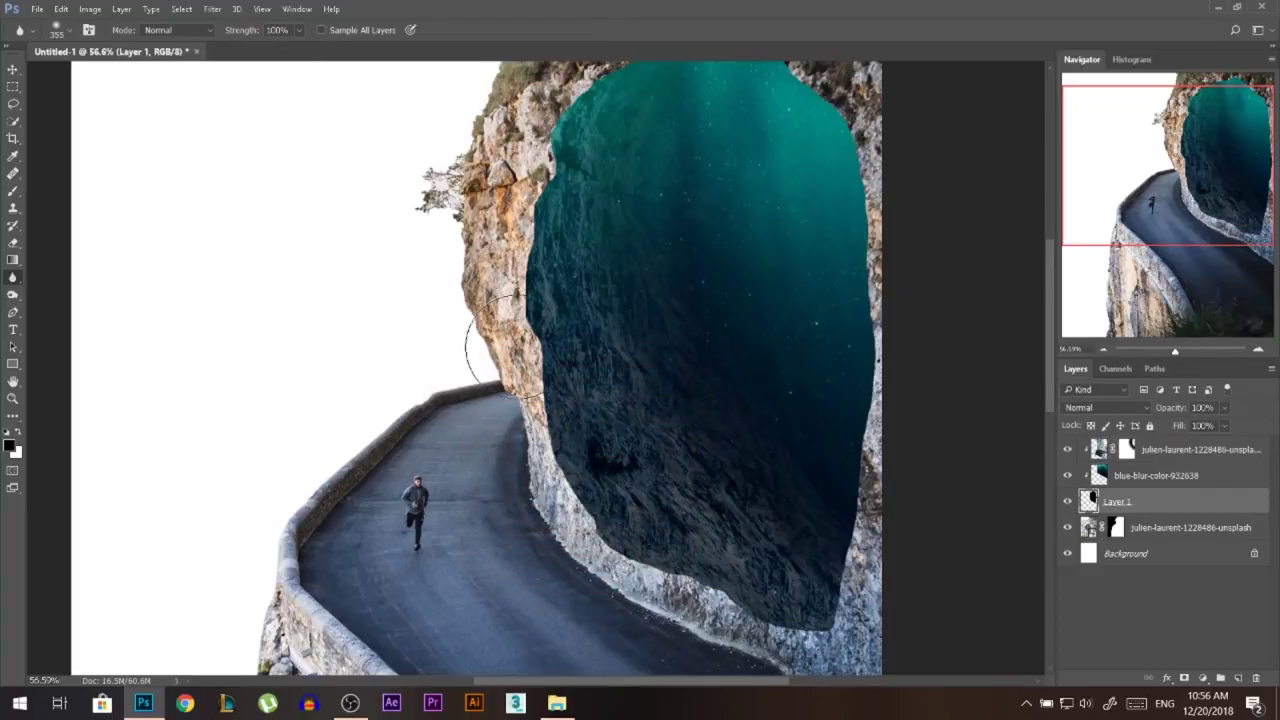
pyautogui.moveTo(553, 361); pyautogui.dragTo(490, 363)
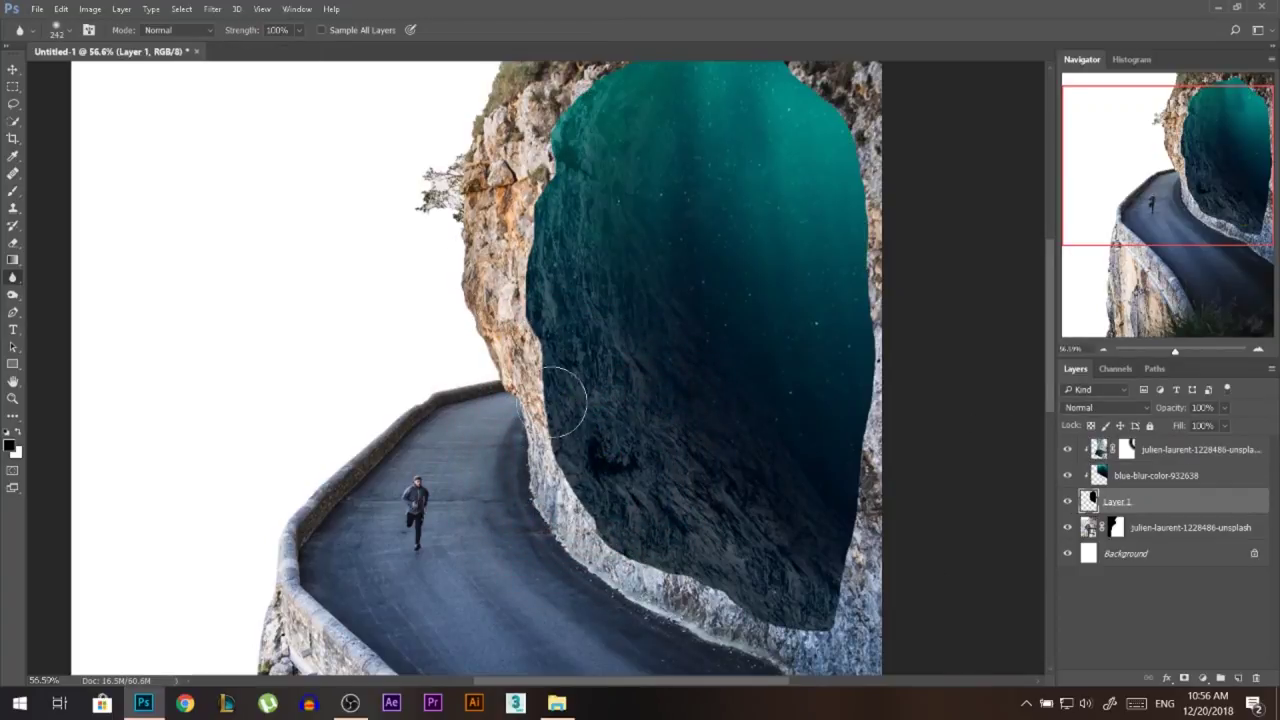
pyautogui.scroll(2, 549, 263)
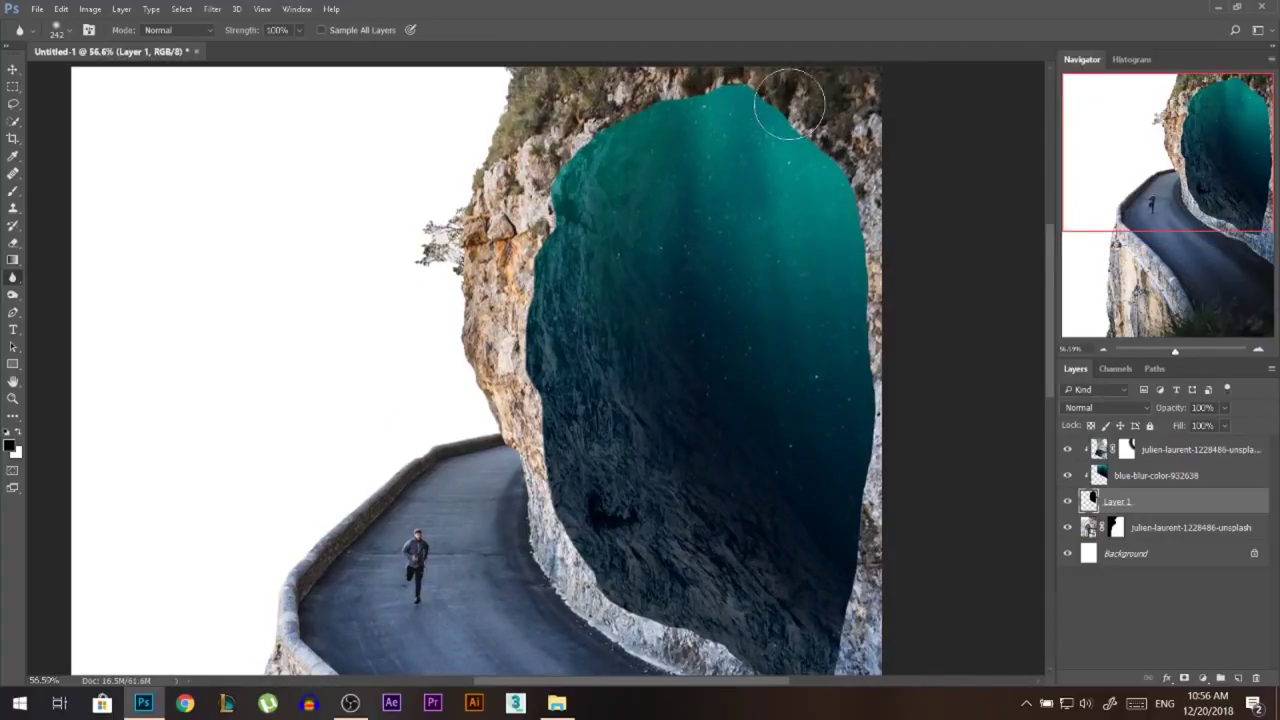
pyautogui.scroll(-4, 860, 428)
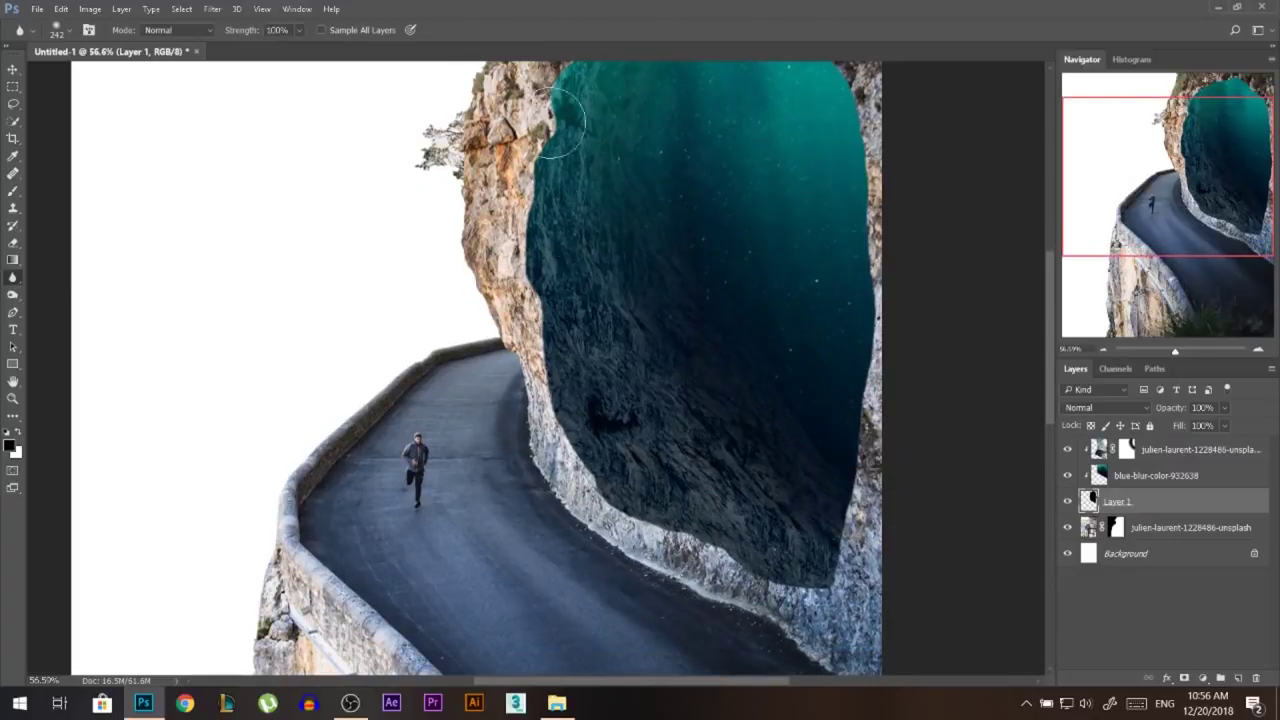
pyautogui.scroll(3, 560, 234)
# Step: Duplicate the original masked cliff layer within the same document and rasterize the copy
pyautogui.click(11, 69)
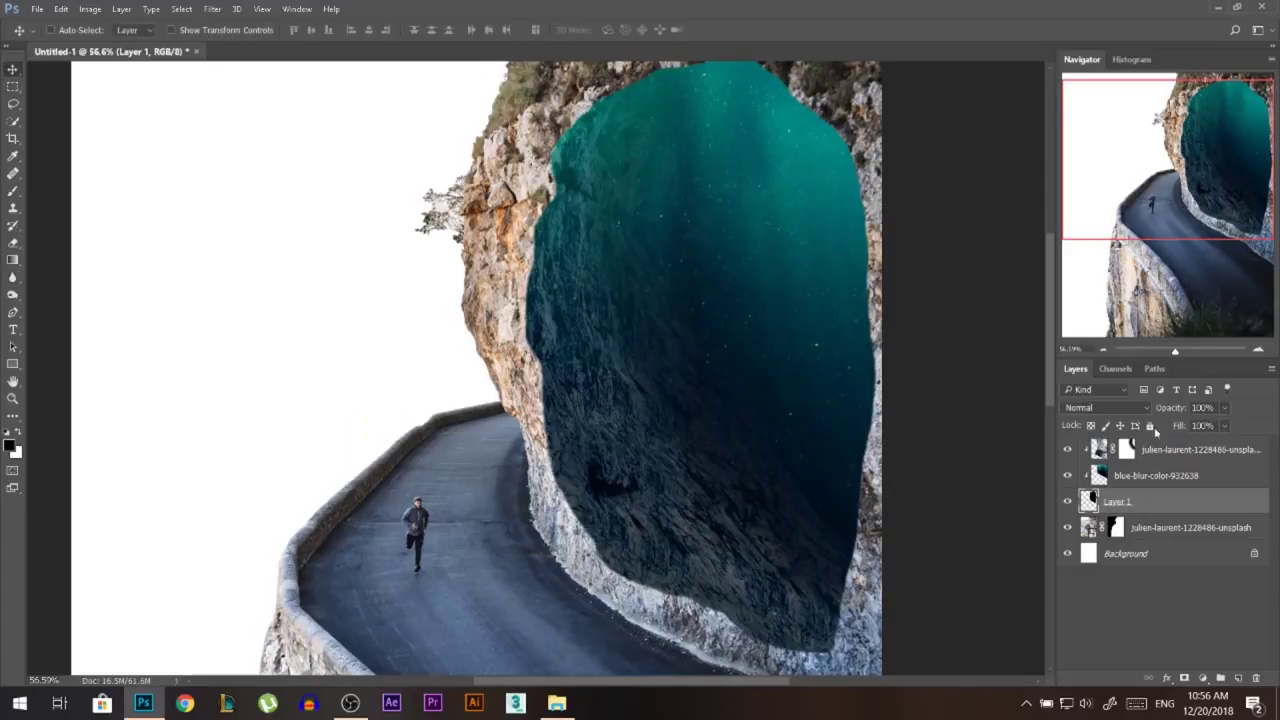
pyautogui.click(1066, 528)
pyautogui.click(1066, 528)
pyautogui.click(1086, 528)
pyautogui.rightClick(1153, 539)
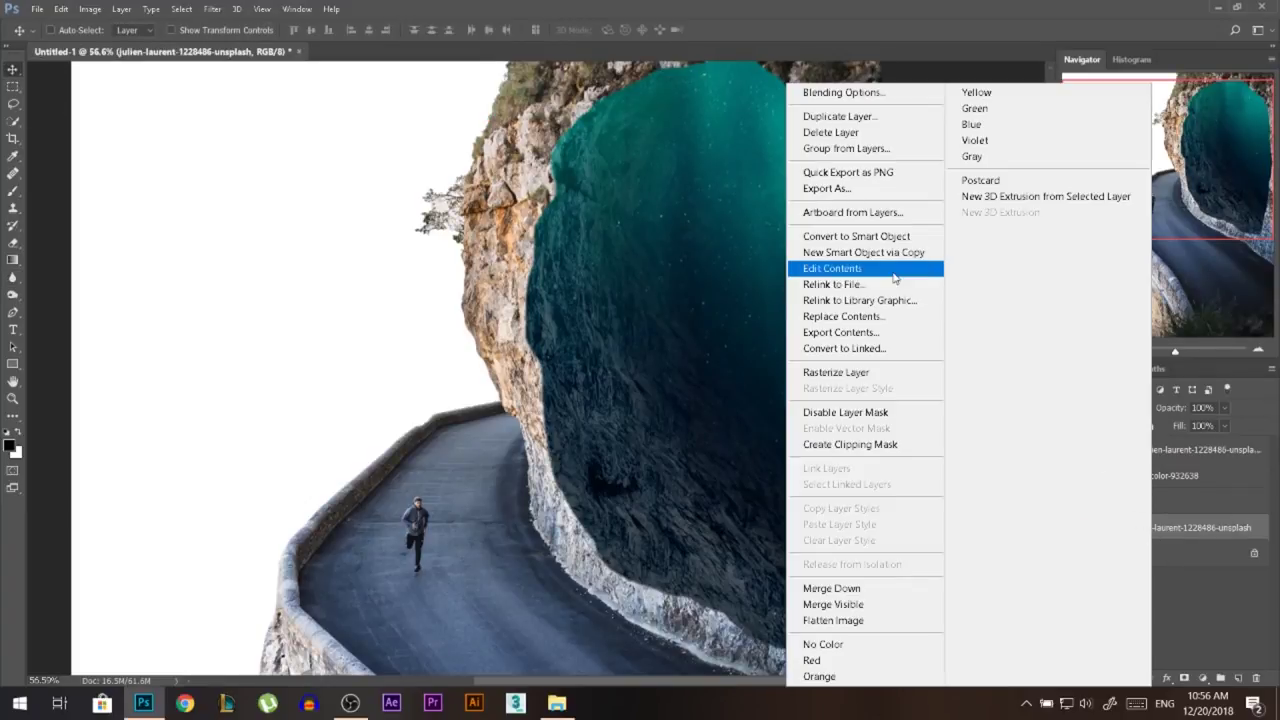
pyautogui.click(838, 116)
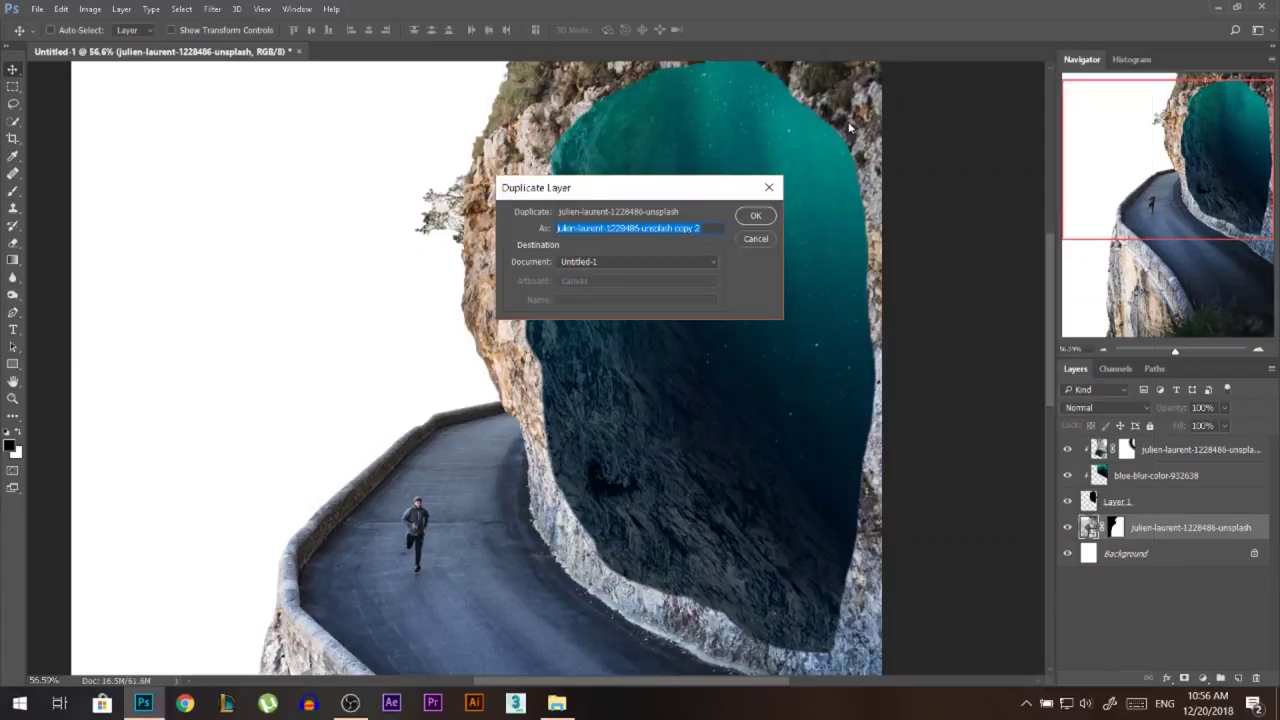
pyautogui.click(757, 214)
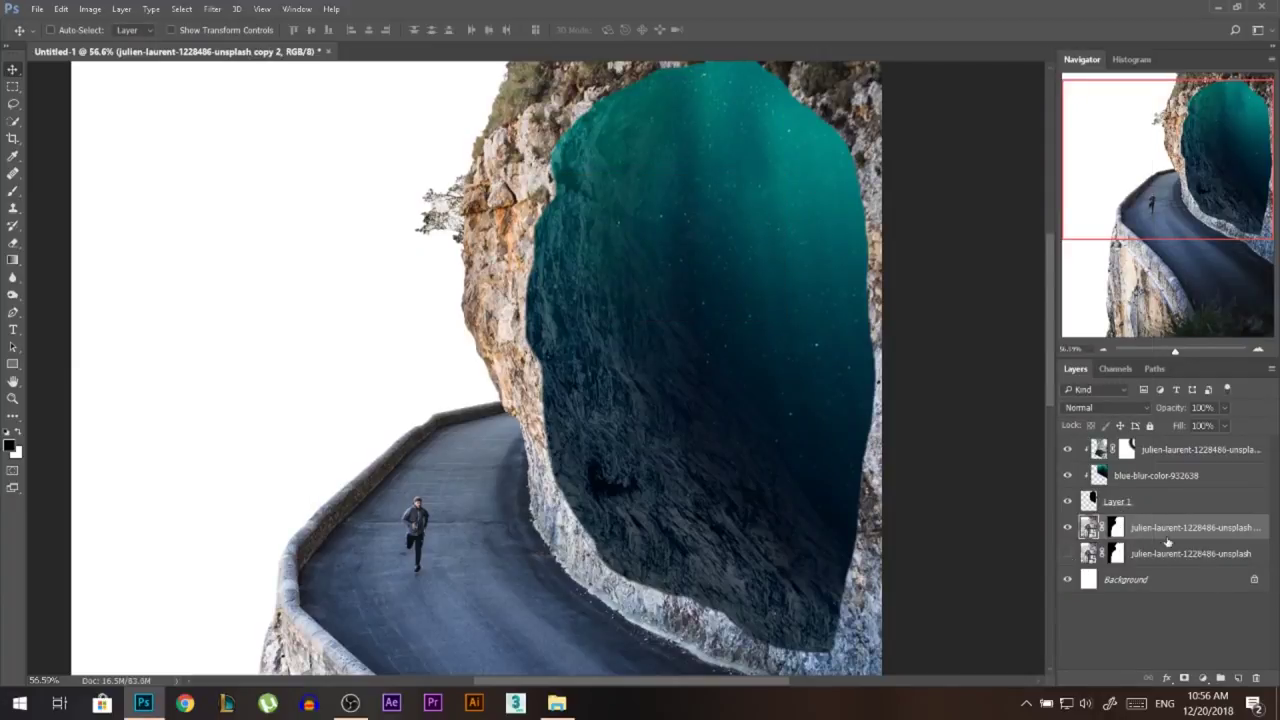
pyautogui.rightClick(1167, 540)
pyautogui.click(880, 379)
# Step: Darken the rock along the opening's left edge using the Burn tool with Midtones range, 100% exposure and an 18 px brush
pyautogui.click(13, 295)
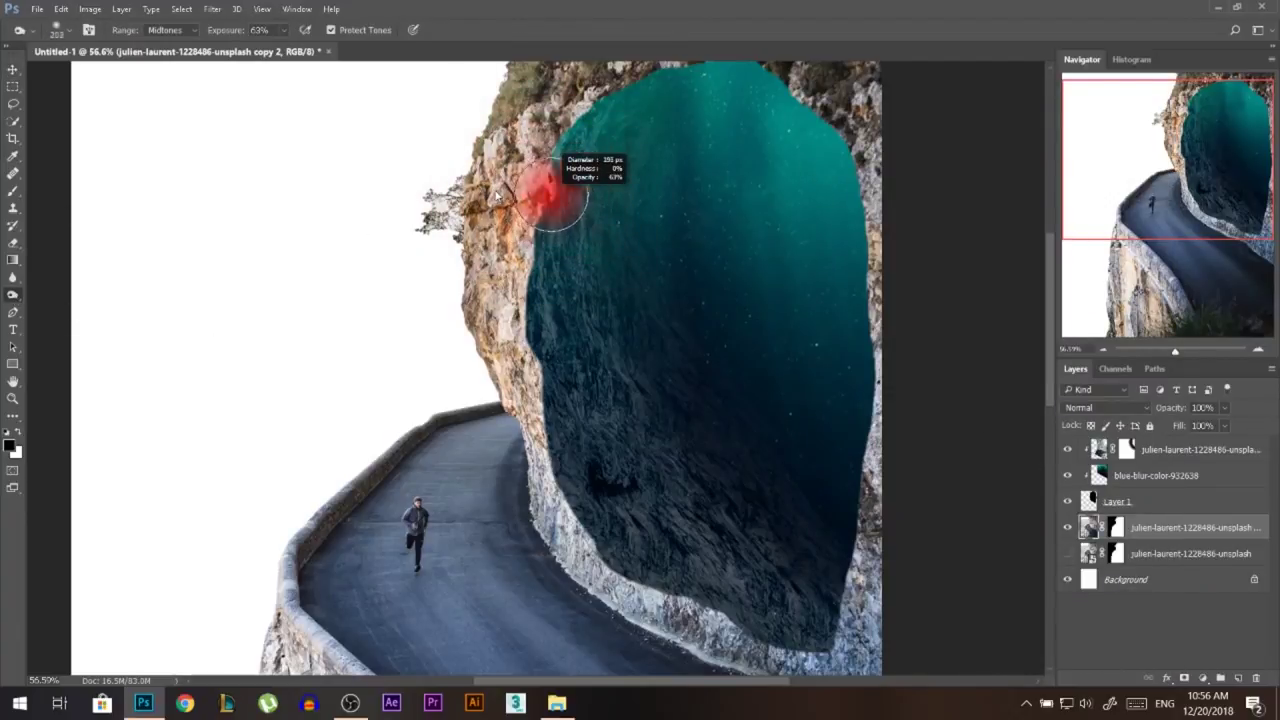
pyautogui.moveTo(484, 195); pyautogui.dragTo(473, 195)
pyautogui.scroll(10, 566, 244)
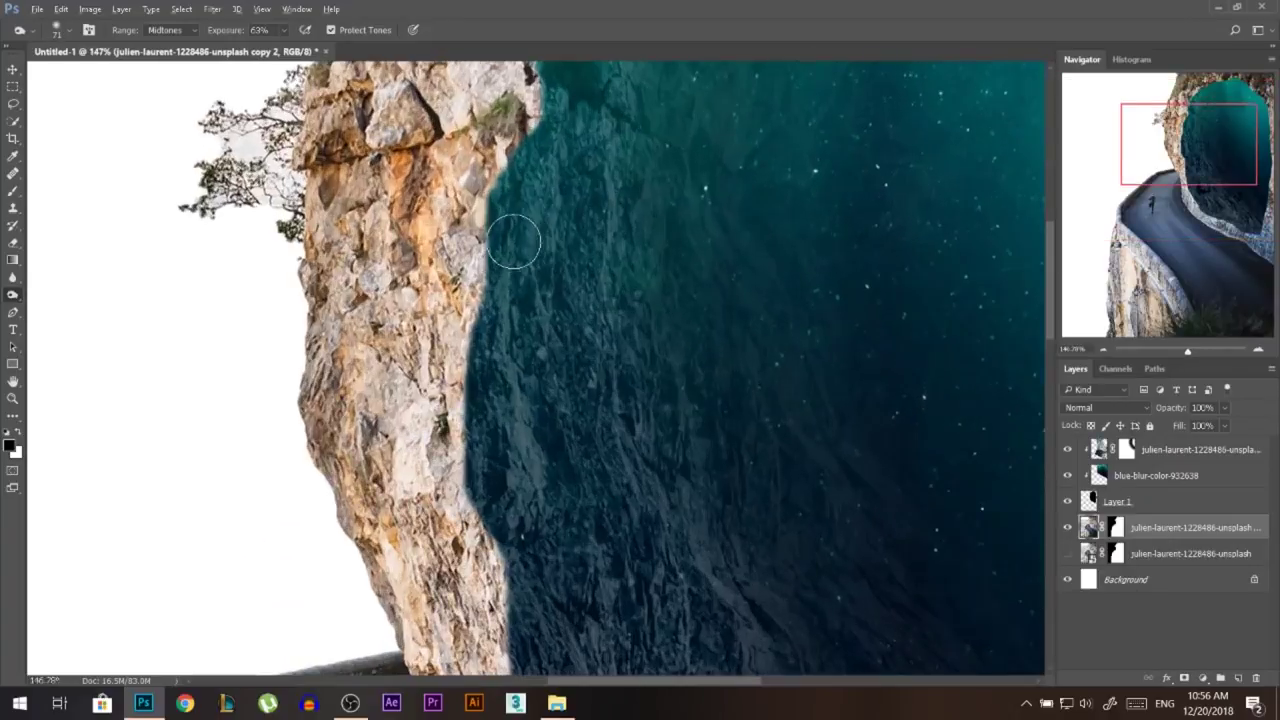
pyautogui.moveTo(222, 25); pyautogui.dragTo(260, 25)
pyautogui.moveTo(556, 253); pyautogui.dragTo(524, 252)
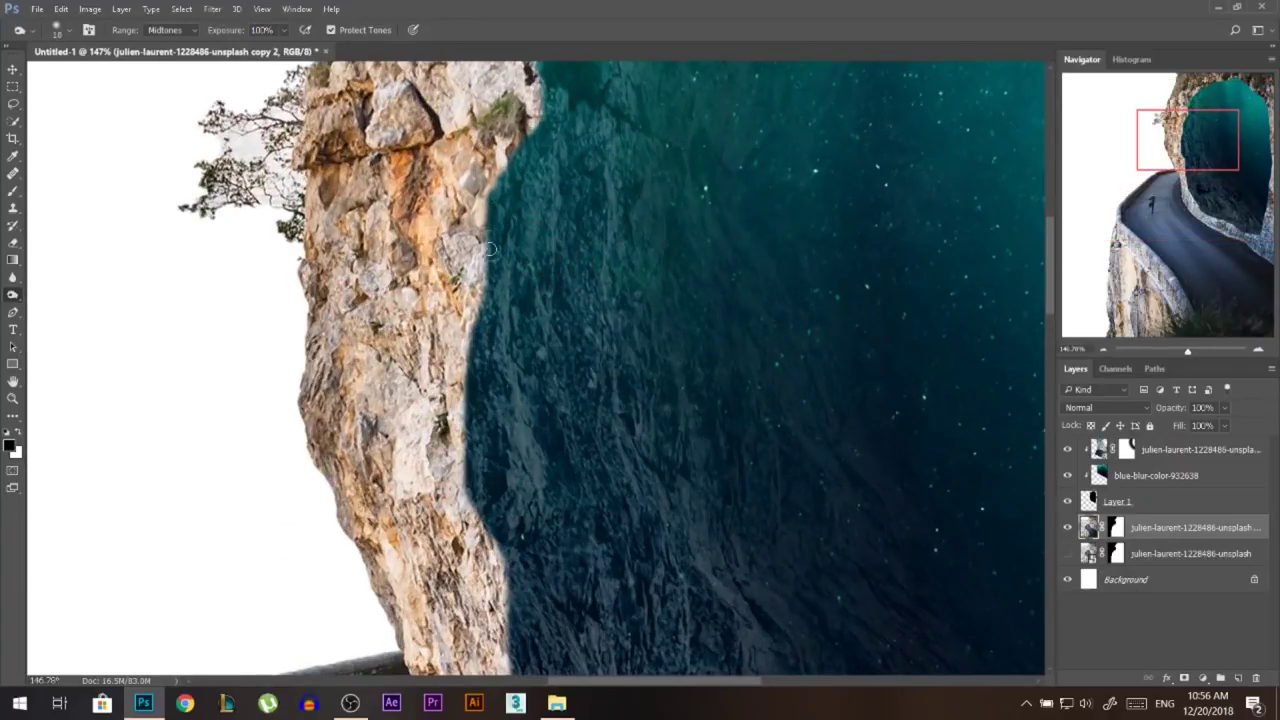
pyautogui.moveTo(490, 200); pyautogui.dragTo(458, 470)
# Step: Set the burn range to Highlights and darken the opening's left rim down towards the road, enlarging the brush to 34 px
pyautogui.click(181, 33)
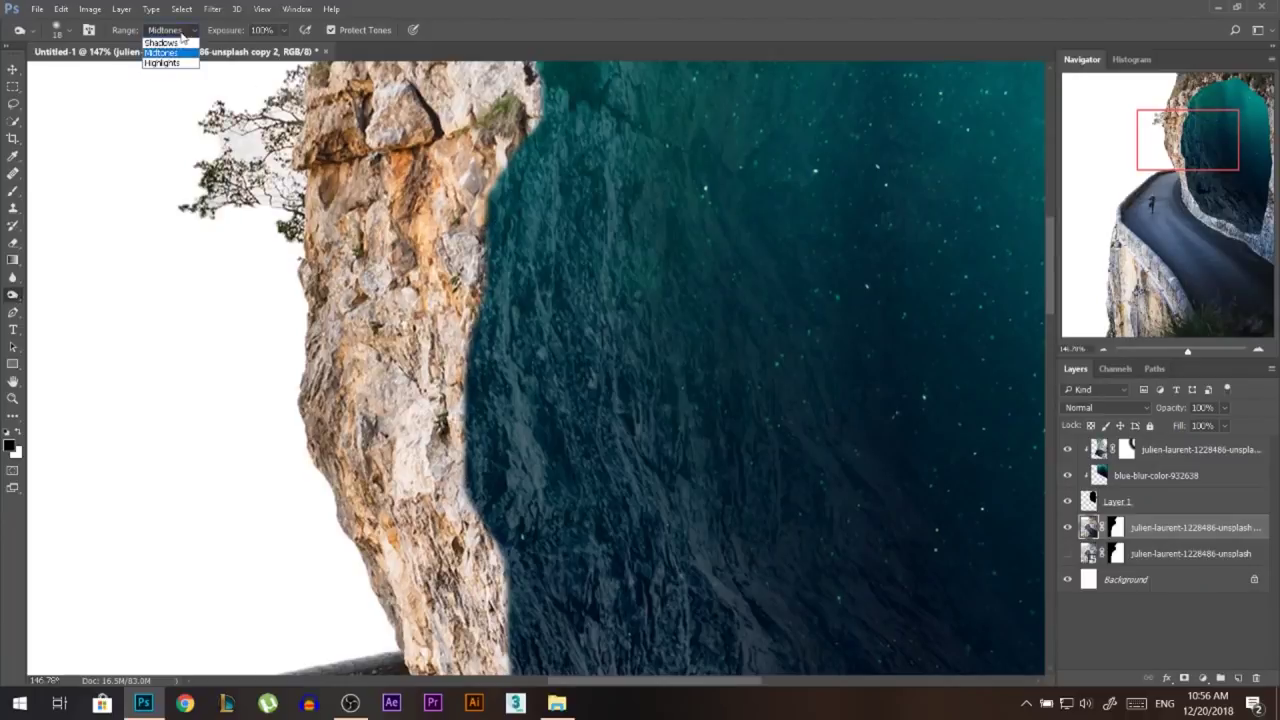
pyautogui.click(162, 63)
pyautogui.moveTo(494, 203); pyautogui.dragTo(468, 480)
pyautogui.scroll(-2, 468, 480)
pyautogui.scroll(2, 468, 480)
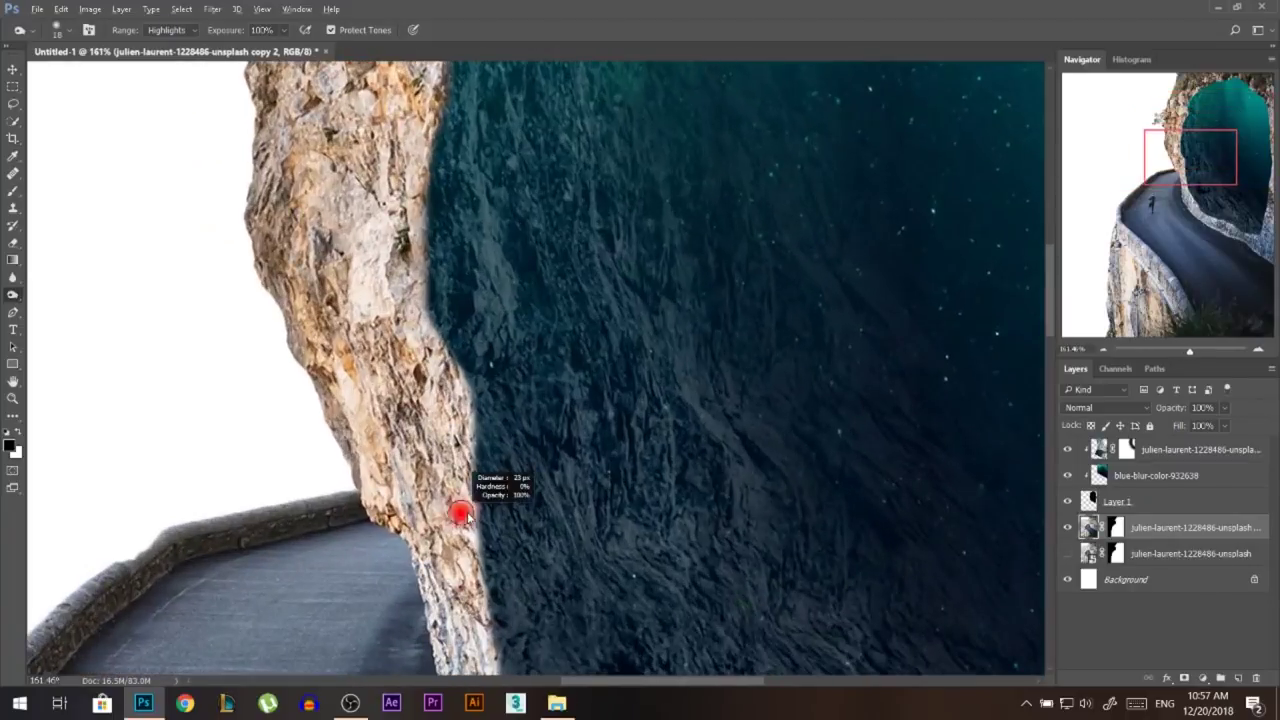
pyautogui.moveTo(491, 560)
pyautogui.mouseDown()
pyautogui.moveTo(484, 403)
pyautogui.moveTo(492, 456)
pyautogui.moveTo(443, 320)
pyautogui.mouseUp()
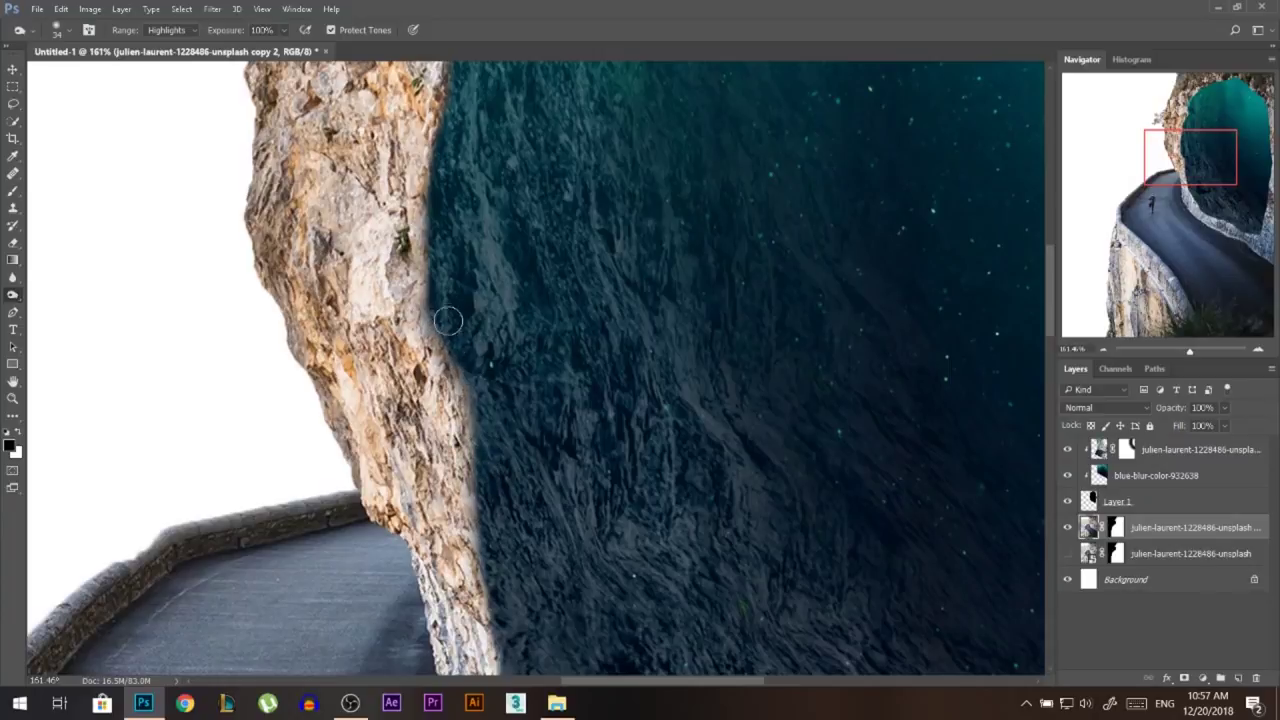
# Step: Burn the highlights along the opening's lower-left, bottom and lower-right rock rim
pyautogui.scroll(-3, 443, 318)
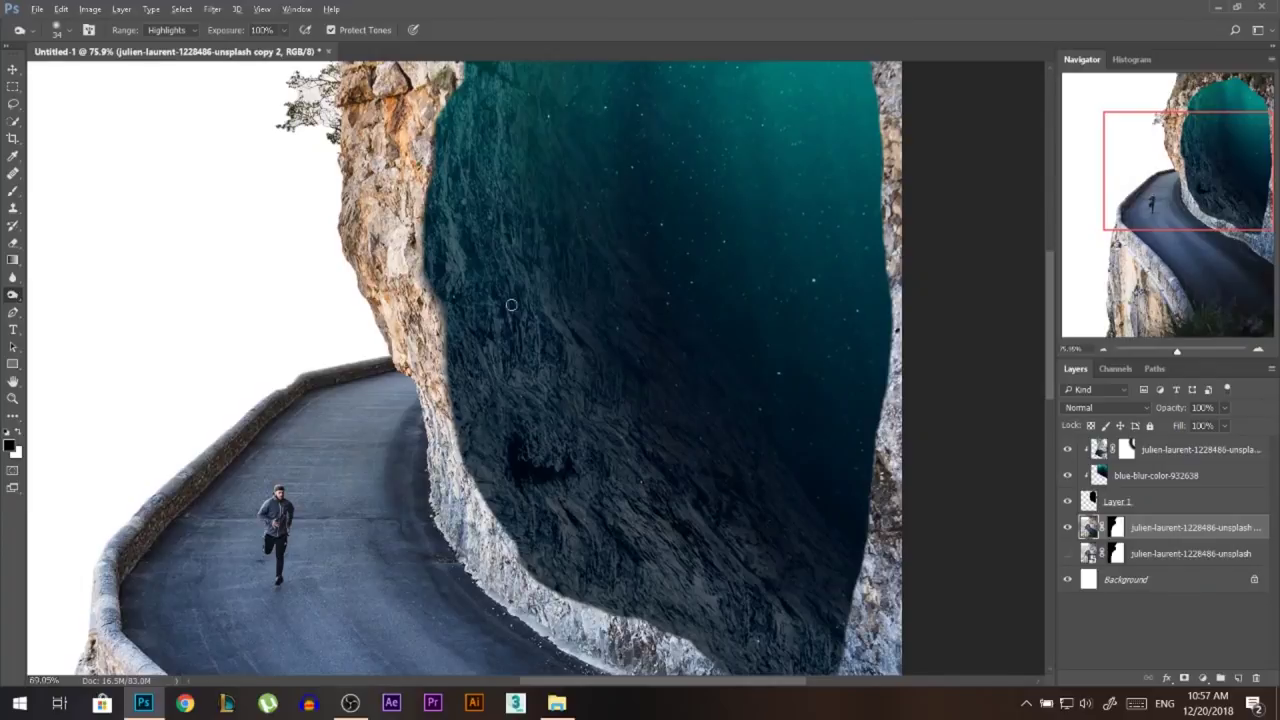
pyautogui.scroll(-2, 512, 300)
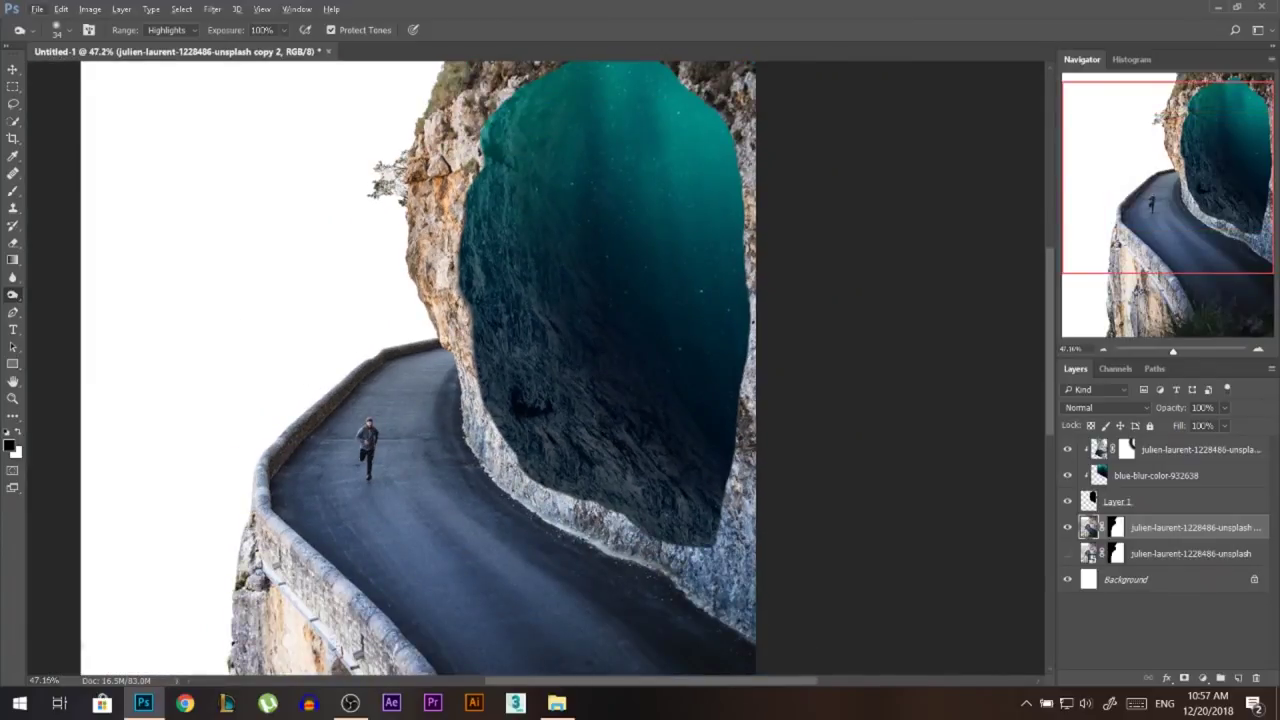
pyautogui.scroll(2, 469, 358)
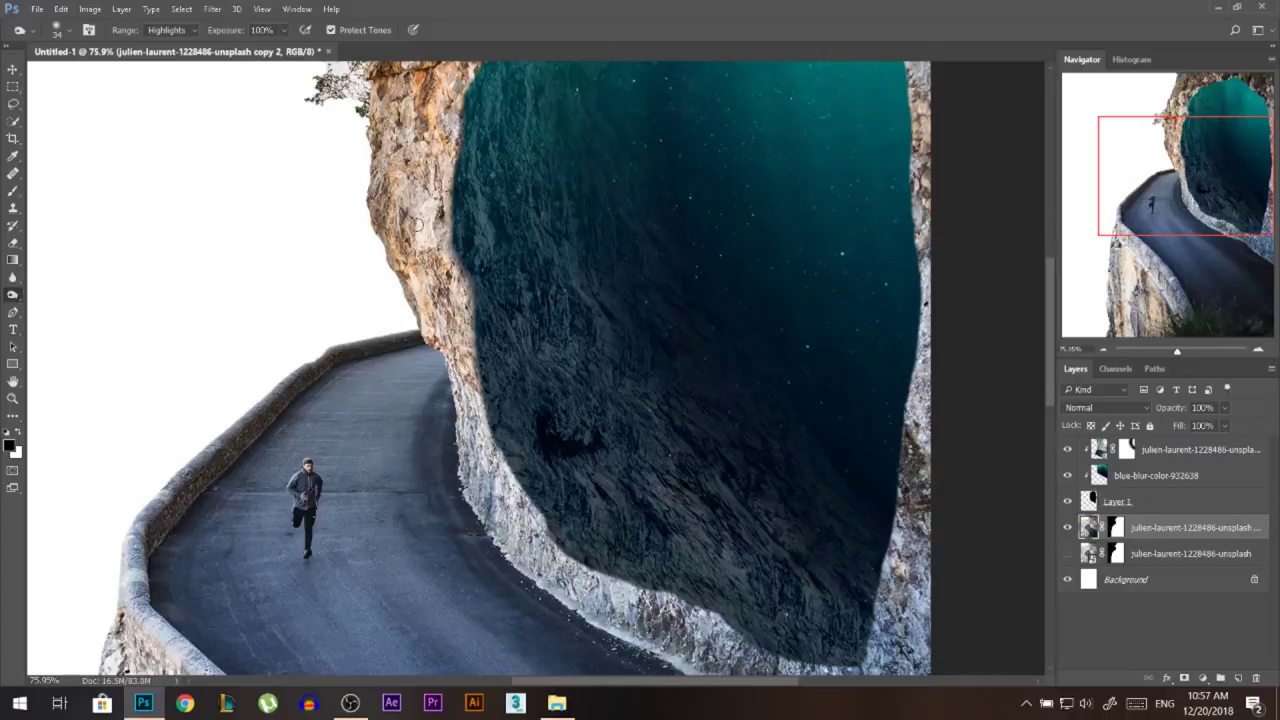
pyautogui.scroll(2, 422, 273)
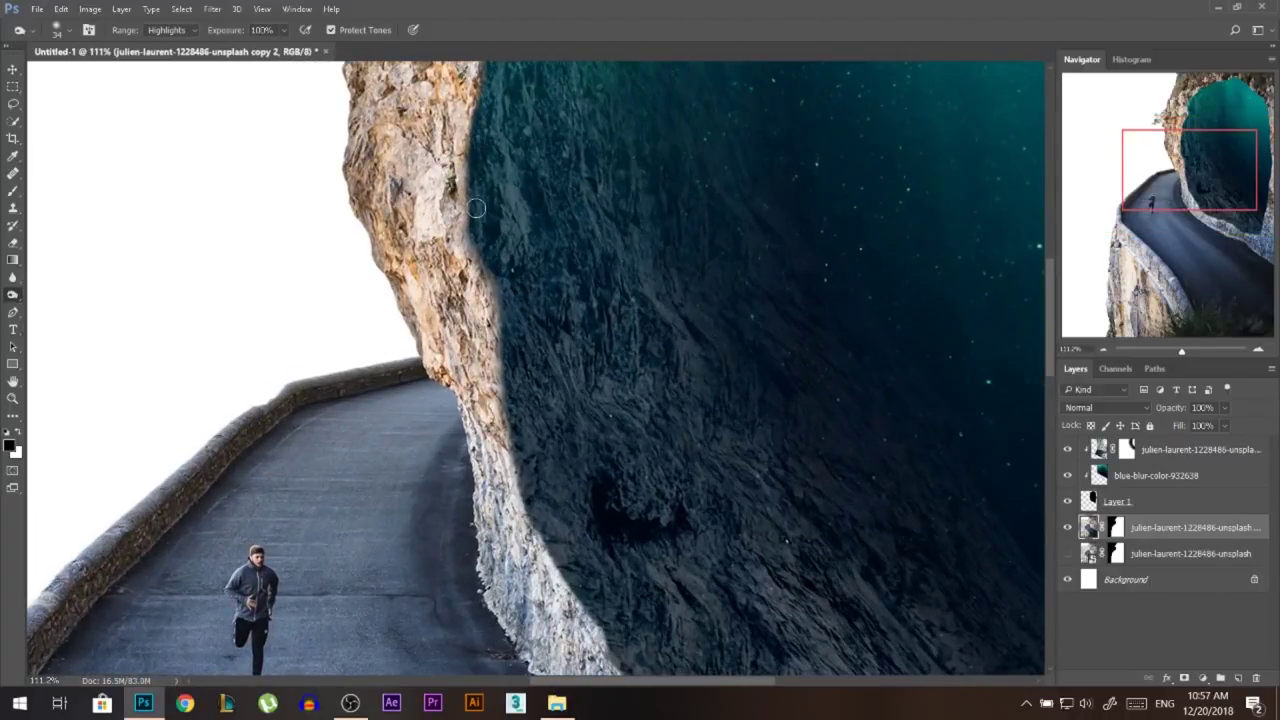
pyautogui.moveTo(499, 300)
pyautogui.mouseDown()
pyautogui.moveTo(505, 420)
pyautogui.moveTo(420, 300)
pyautogui.mouseUp()
pyautogui.moveTo(444, 380)
pyautogui.mouseDown()
pyautogui.moveTo(519, 493)
pyautogui.moveTo(585, 560)
pyautogui.moveTo(746, 625)
pyautogui.mouseUp()
pyautogui.scroll(-5, 744, 625)
pyautogui.scroll(4, 744, 625)
pyautogui.moveTo(600, 489); pyautogui.dragTo(610, 482)
pyautogui.click(611, 501)
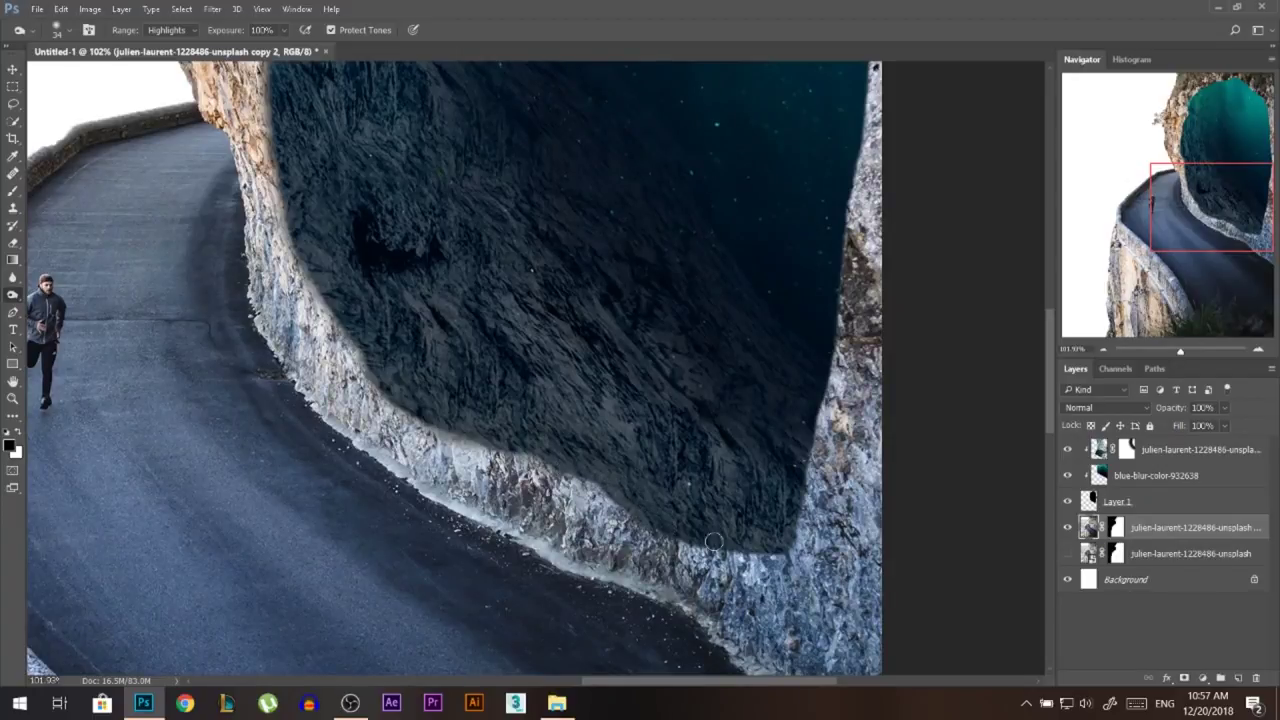
pyautogui.moveTo(805, 470)
pyautogui.mouseDown()
pyautogui.moveTo(857, 182)
pyautogui.moveTo(845, 302)
pyautogui.mouseUp()
# Step: Burn the highlights along the opening's right side and its upper-left rim
pyautogui.scroll(-3, 845, 302)
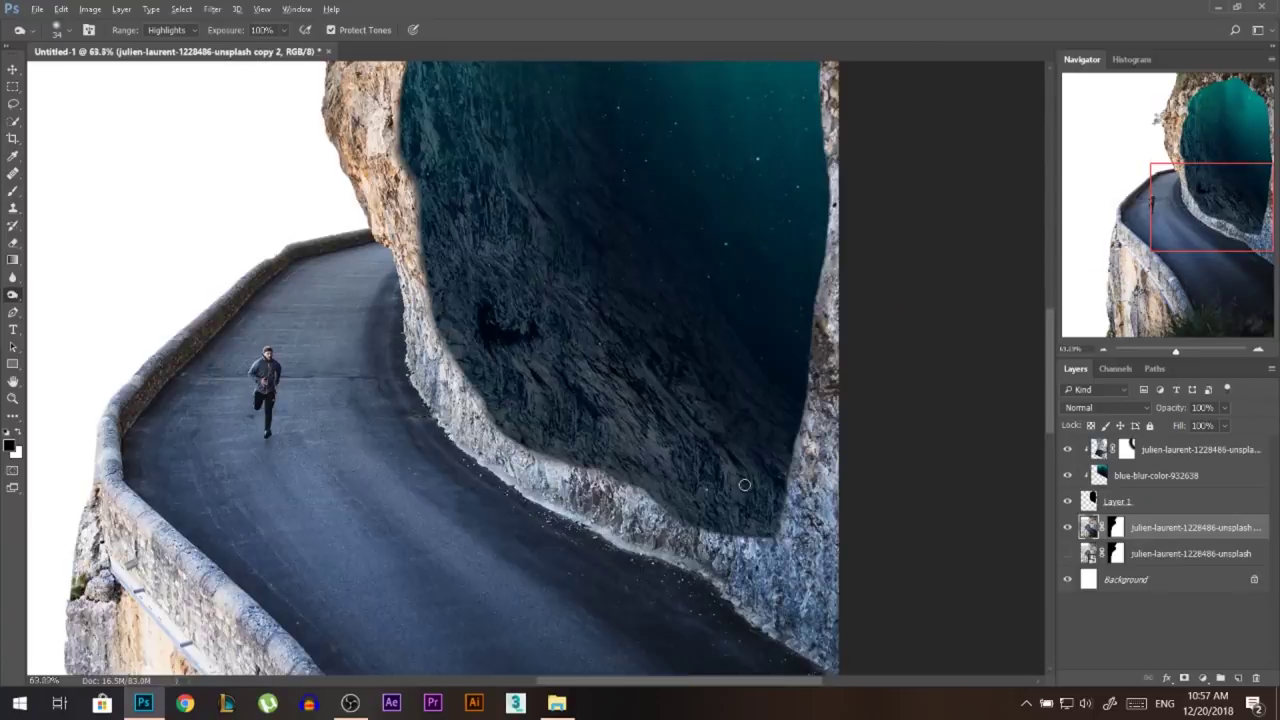
pyautogui.scroll(2, 814, 237)
pyautogui.scroll(-2, 816, 131)
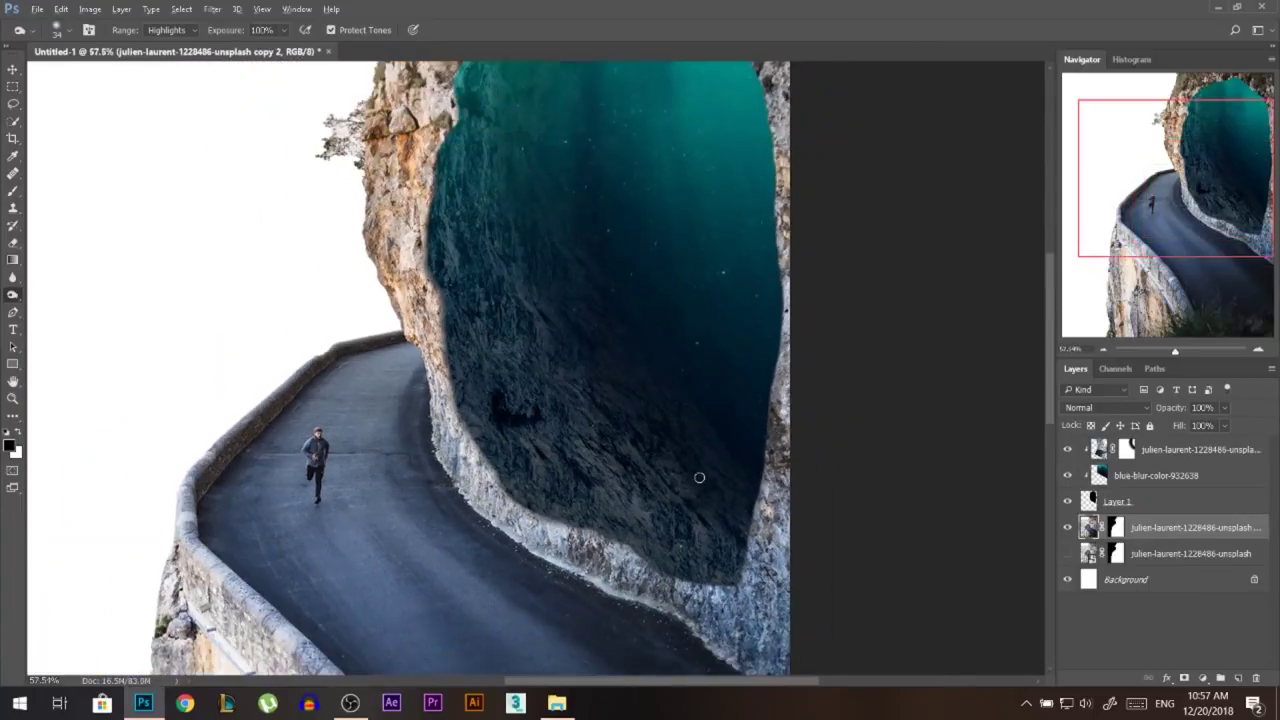
pyautogui.moveTo(765, 258); pyautogui.dragTo(771, 239)
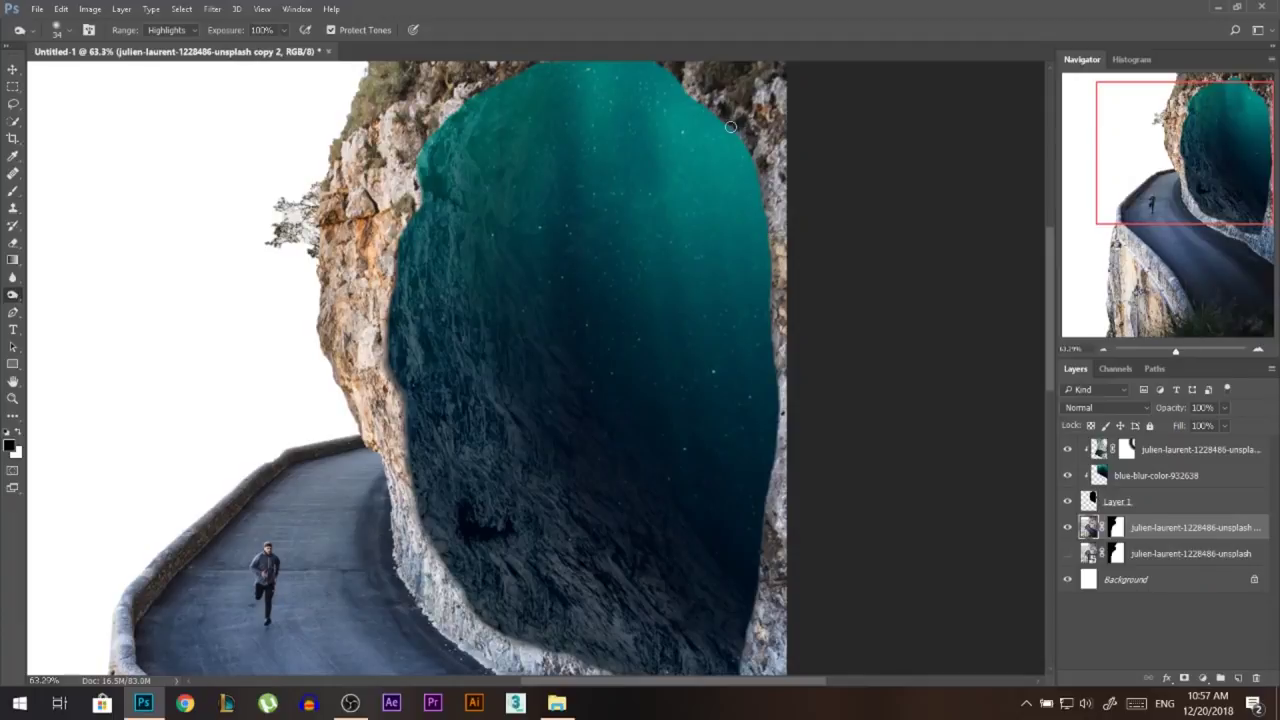
pyautogui.scroll(2, 680, 90)
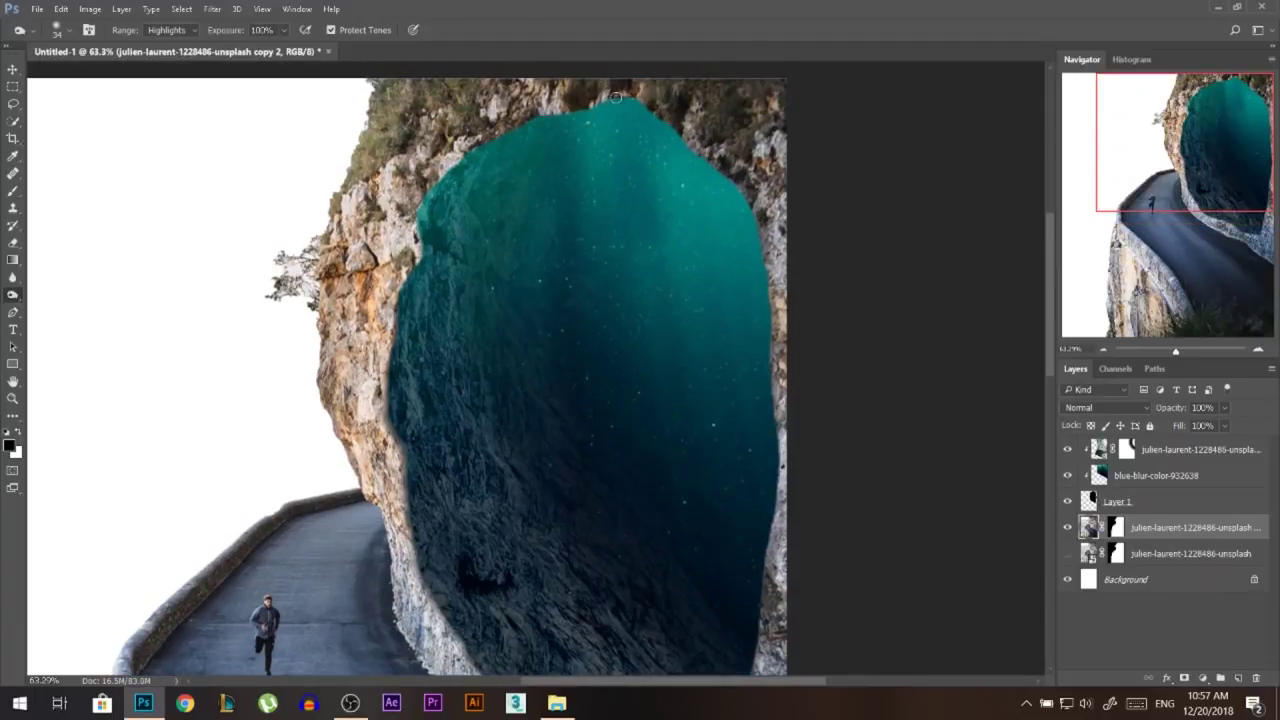
pyautogui.moveTo(474, 146); pyautogui.dragTo(444, 172)
pyautogui.moveTo(421, 214); pyautogui.dragTo(427, 238)
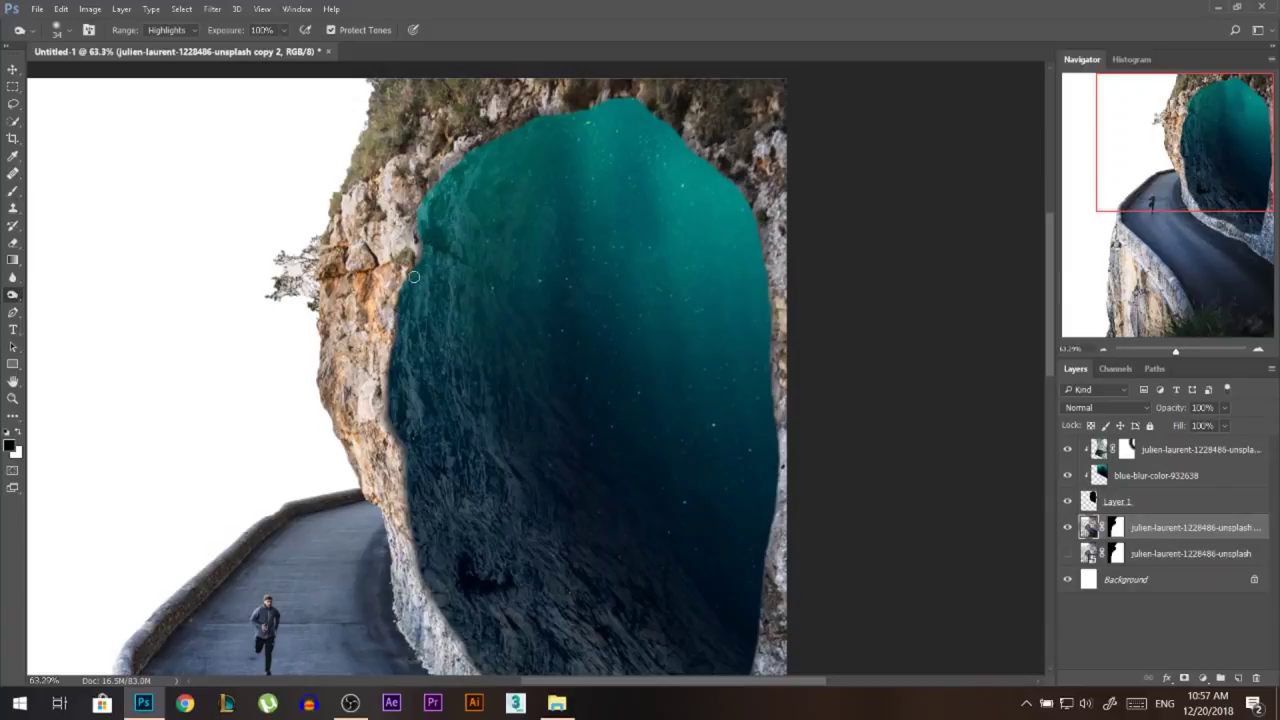
pyautogui.moveTo(469, 144); pyautogui.dragTo(442, 180)
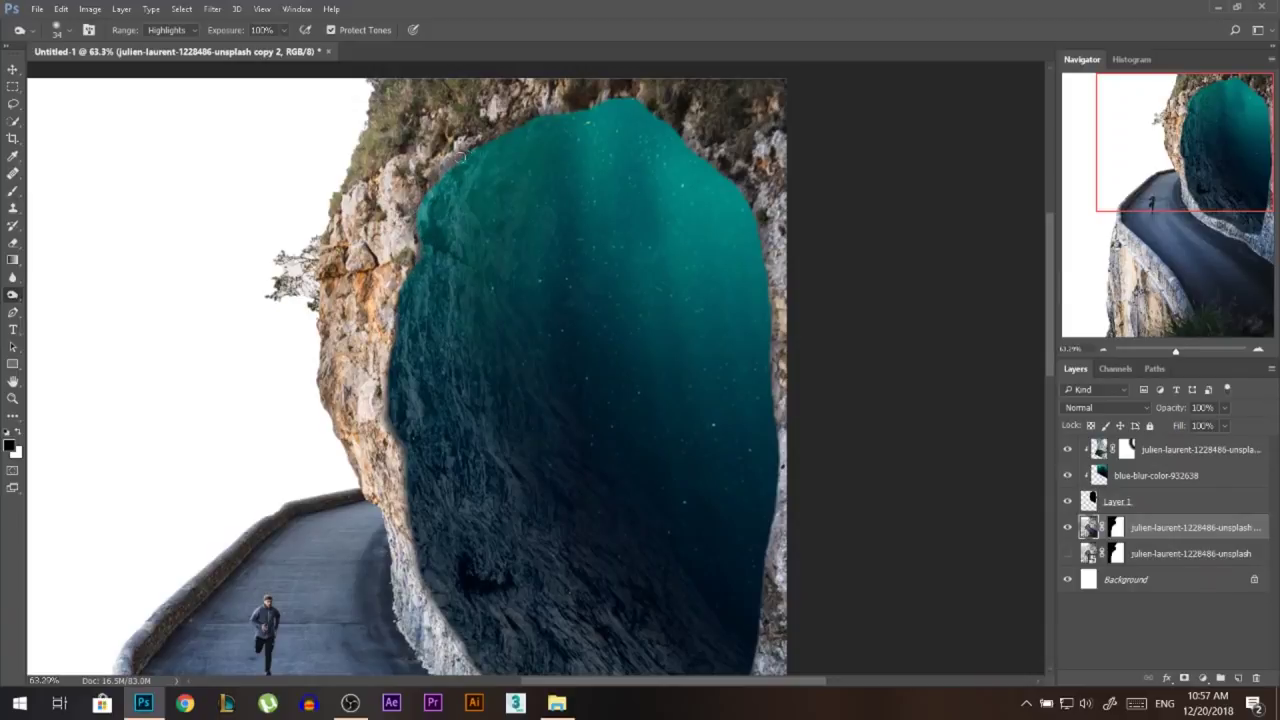
# Step: Set the burn range to Midtones and darken the left and upper-left rim with a 53 px brush
pyautogui.click(167, 30)
pyautogui.click(165, 51)
pyautogui.keyDown('alt'); pyautogui.rightClick(398, 400); pyautogui.keyUp('alt')
pyautogui.moveTo(394, 416); pyautogui.dragTo(393, 374)
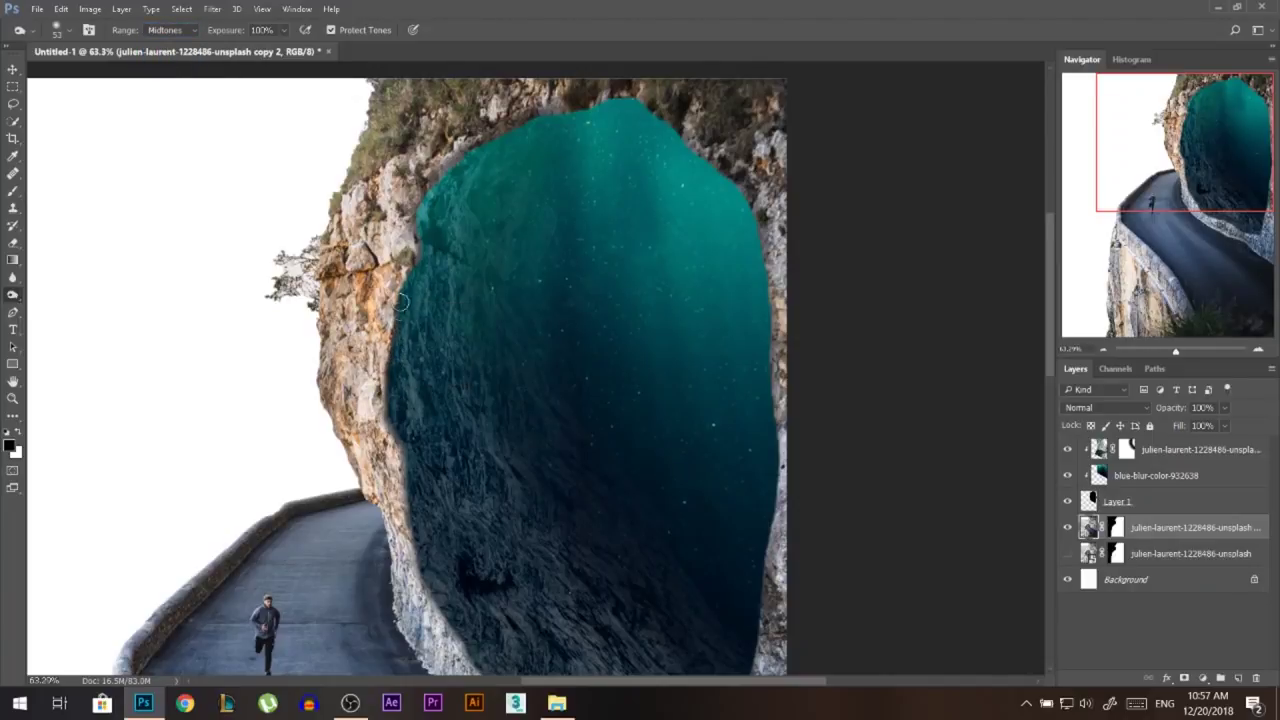
pyautogui.moveTo(431, 191)
pyautogui.mouseDown()
pyautogui.moveTo(482, 144)
pyautogui.moveTo(470, 157)
pyautogui.moveTo(538, 120)
pyautogui.mouseUp()
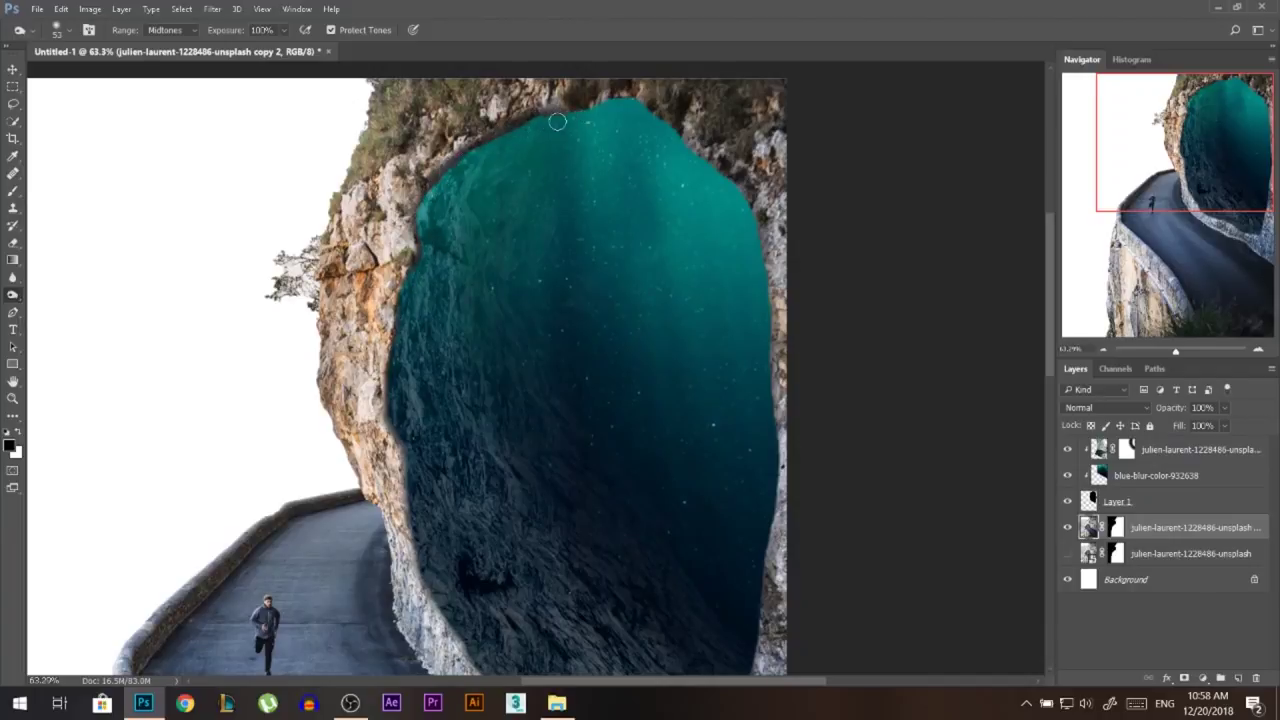
# Step: Set the burn range to Shadows and deepen the upper-left rim of the opening with a 43 px brush
pyautogui.scroll(-3, 545, 155)
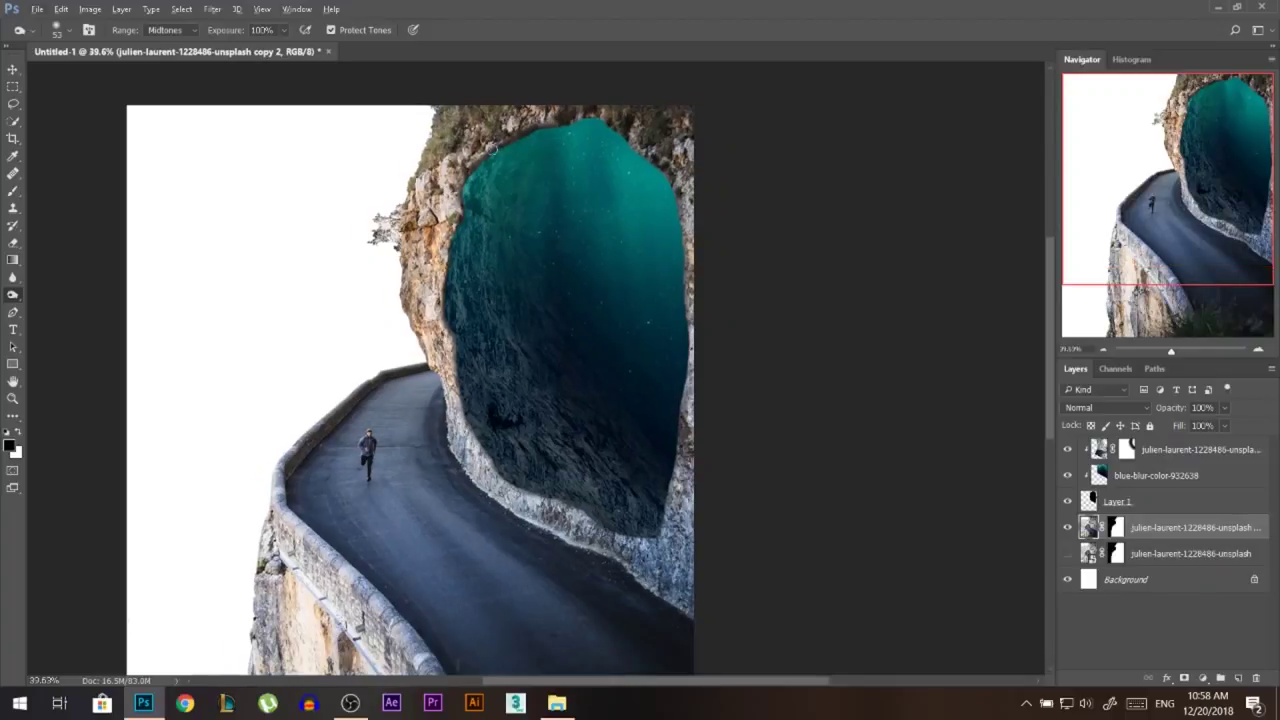
pyautogui.scroll(6, 490, 165)
pyautogui.scroll(1, 477, 174)
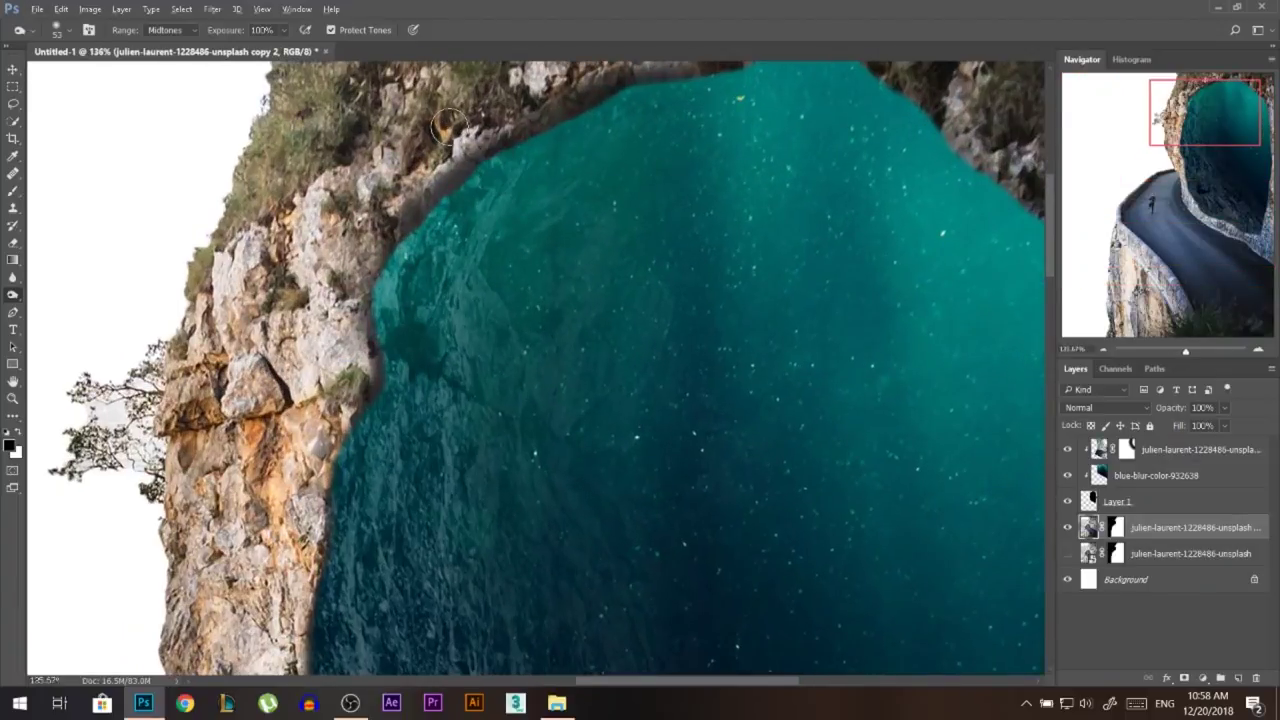
pyautogui.press('[')
pyautogui.click(166, 30)
pyautogui.click(165, 43)
pyautogui.moveTo(398, 275)
pyautogui.mouseDown()
pyautogui.moveTo(415, 237)
pyautogui.moveTo(411, 248)
pyautogui.moveTo(482, 192)
pyautogui.mouseUp()
pyautogui.scroll(-5, 546, 266)
pyautogui.scroll(-3, 554, 269)
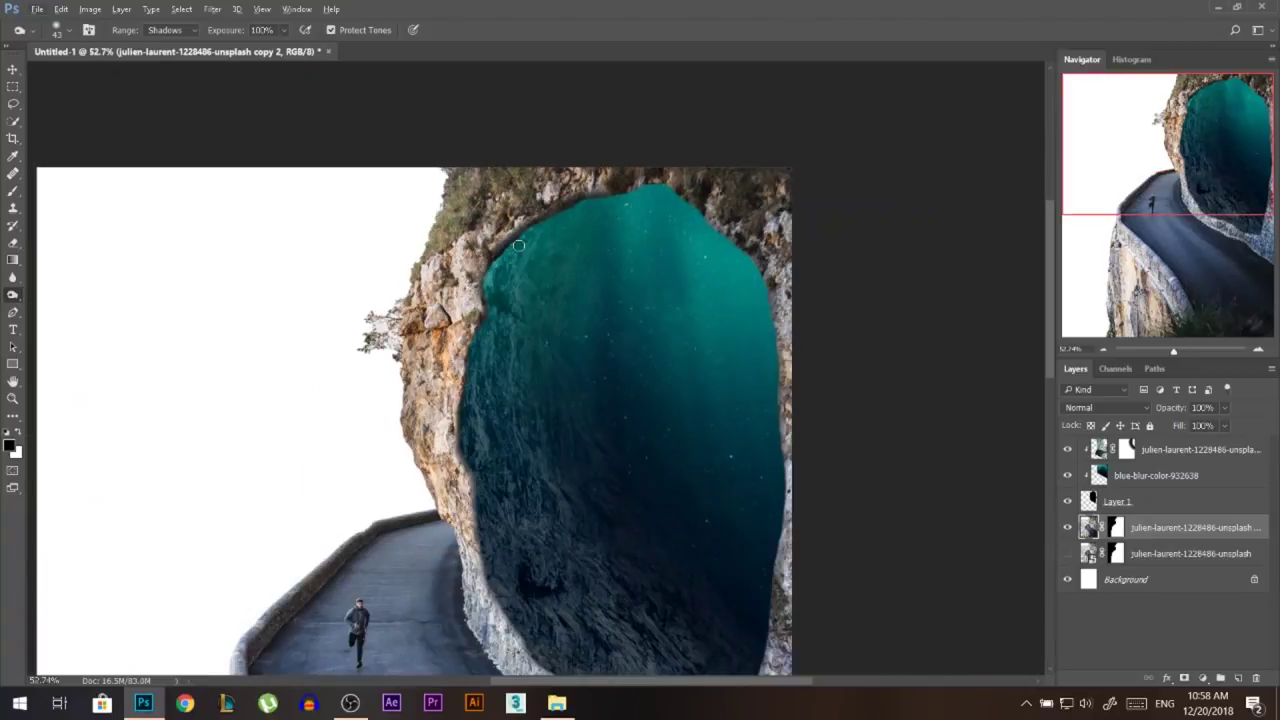
# Step: Set the burn range to Midtones and darken the rock along the opening's upper-right and right edges
pyautogui.click(166, 30)
pyautogui.click(166, 54)
pyautogui.moveTo(694, 214)
pyautogui.mouseDown()
pyautogui.moveTo(744, 244)
pyautogui.moveTo(765, 278)
pyautogui.moveTo(781, 428)
pyautogui.mouseUp()
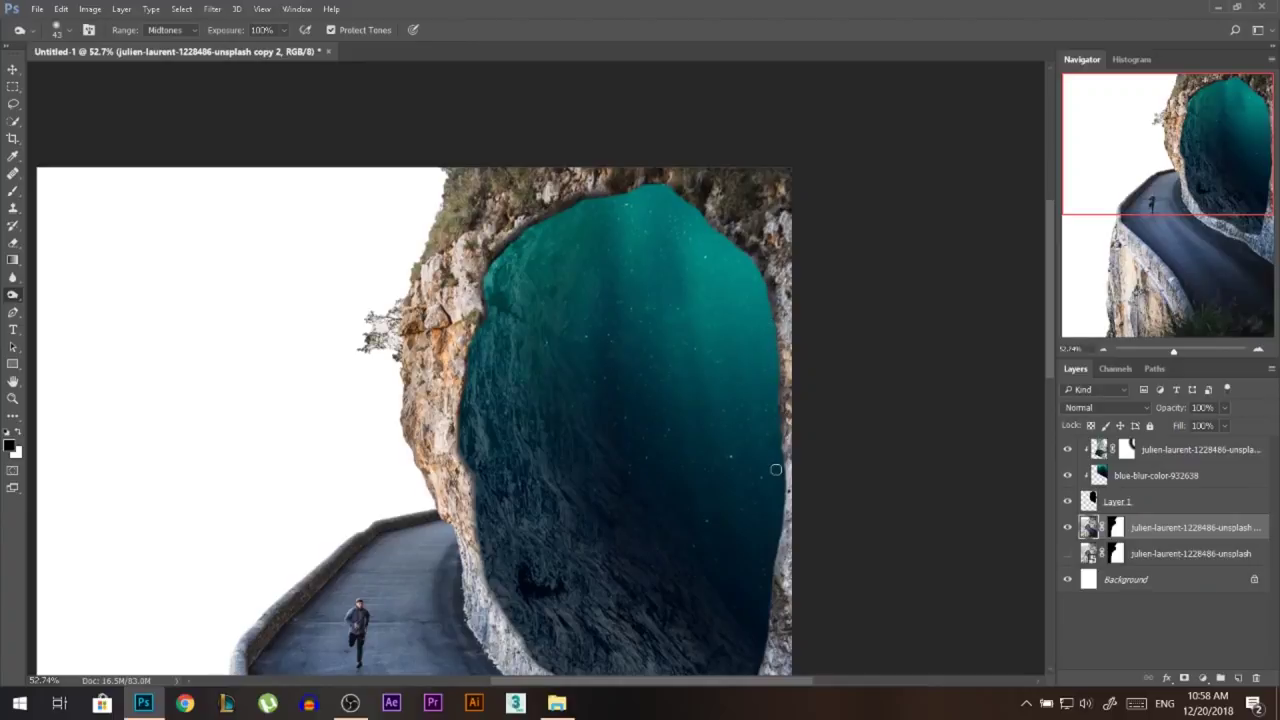
pyautogui.scroll(-4, 758, 338)
pyautogui.scroll(8, 780, 330)
pyautogui.scroll(2, 774, 110)
pyautogui.moveTo(762, 191)
pyautogui.mouseDown()
pyautogui.moveTo(731, 349)
pyautogui.moveTo(728, 490)
pyautogui.moveTo(700, 578)
pyautogui.mouseUp()
pyautogui.moveTo(724, 469); pyautogui.dragTo(719, 458)
pyautogui.moveTo(734, 358); pyautogui.dragTo(734, 541)
# Step: Burn the midtones along the opening's bottom rim and back up its left edge
pyautogui.moveTo(664, 606)
pyautogui.mouseDown()
pyautogui.moveTo(590, 594)
pyautogui.moveTo(522, 548)
pyautogui.mouseUp()
pyautogui.moveTo(440, 503); pyautogui.dragTo(433, 509)
pyautogui.scroll(-3, 300, 400)
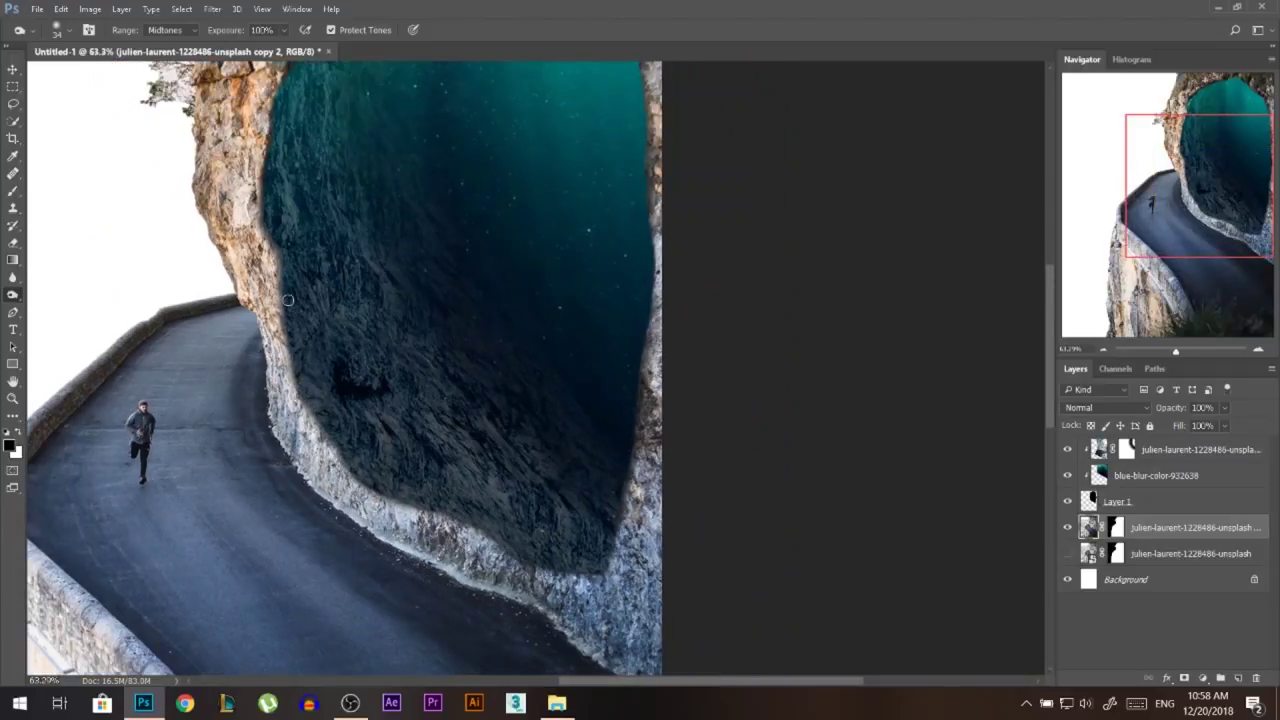
pyautogui.moveTo(268, 204); pyautogui.dragTo(285, 268)
# Step: Set the burn range to Shadows and deepen the opening's left rim up to the upper left with a 16 px brush
pyautogui.click(167, 30)
pyautogui.click(163, 42)
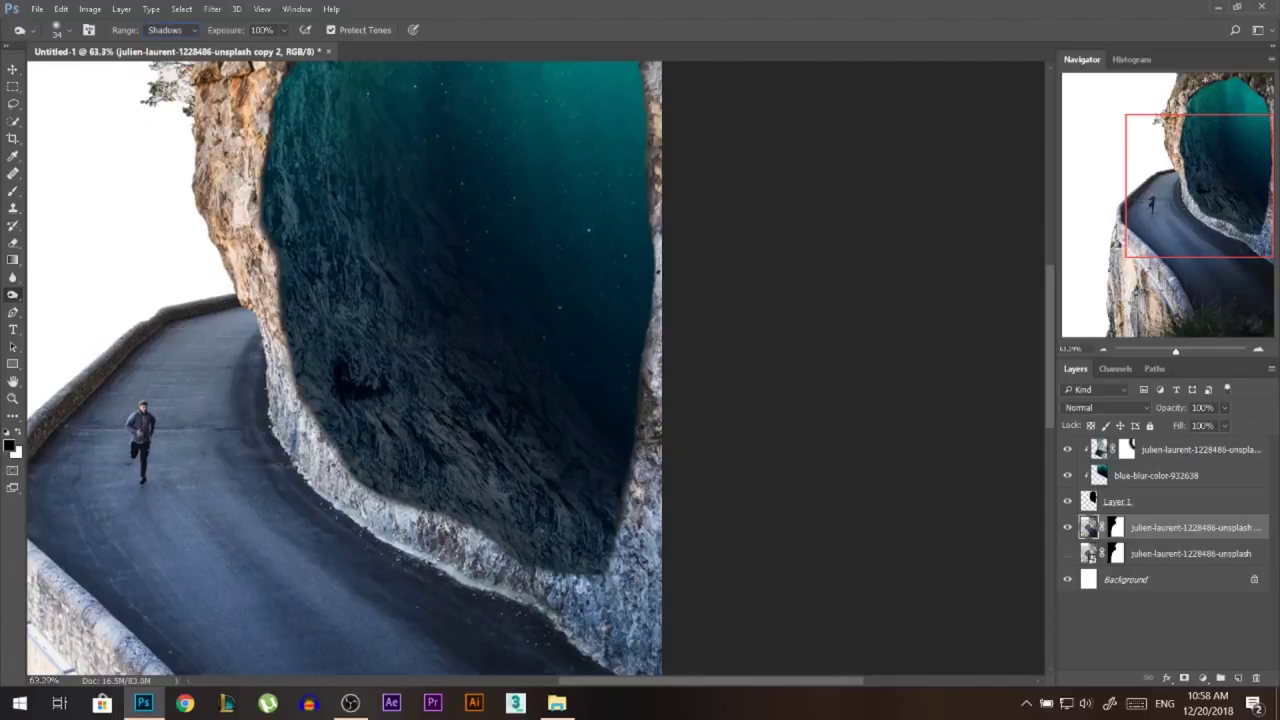
pyautogui.scroll(5, 278, 194)
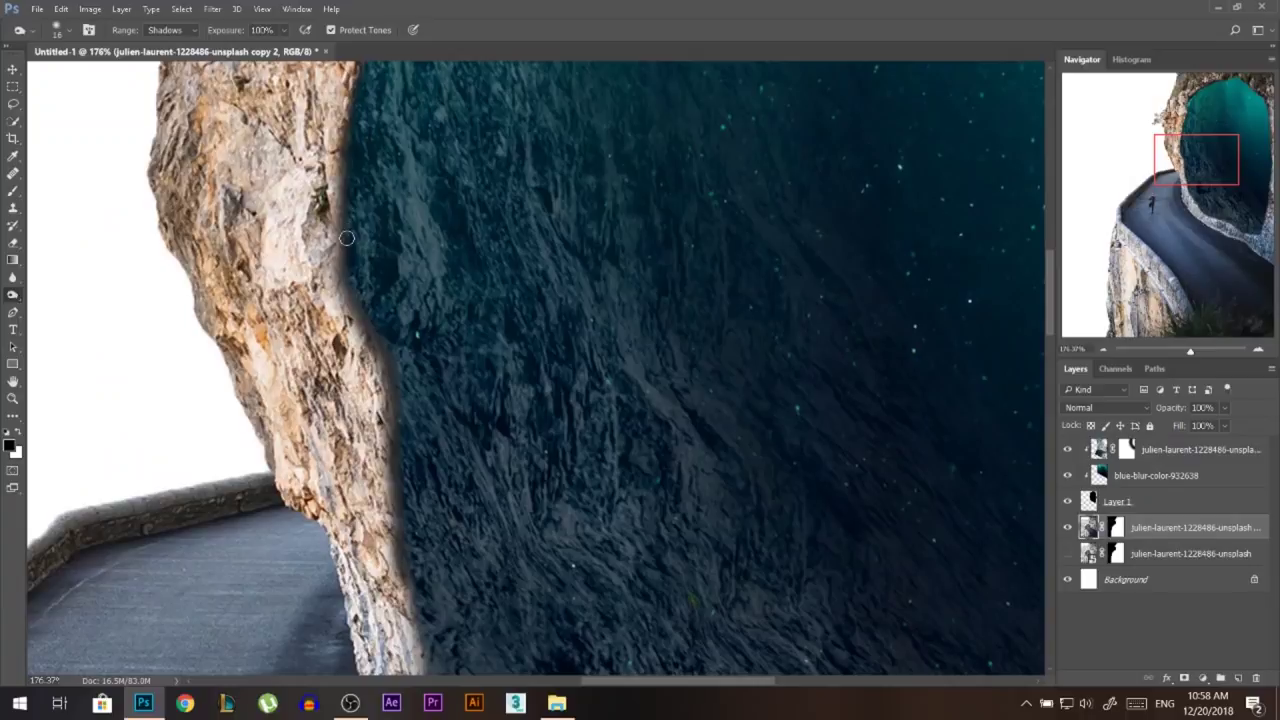
pyautogui.moveTo(347, 238); pyautogui.dragTo(364, 100)
pyautogui.scroll(-2, 356, 178)
pyautogui.scroll(2, 362, 127)
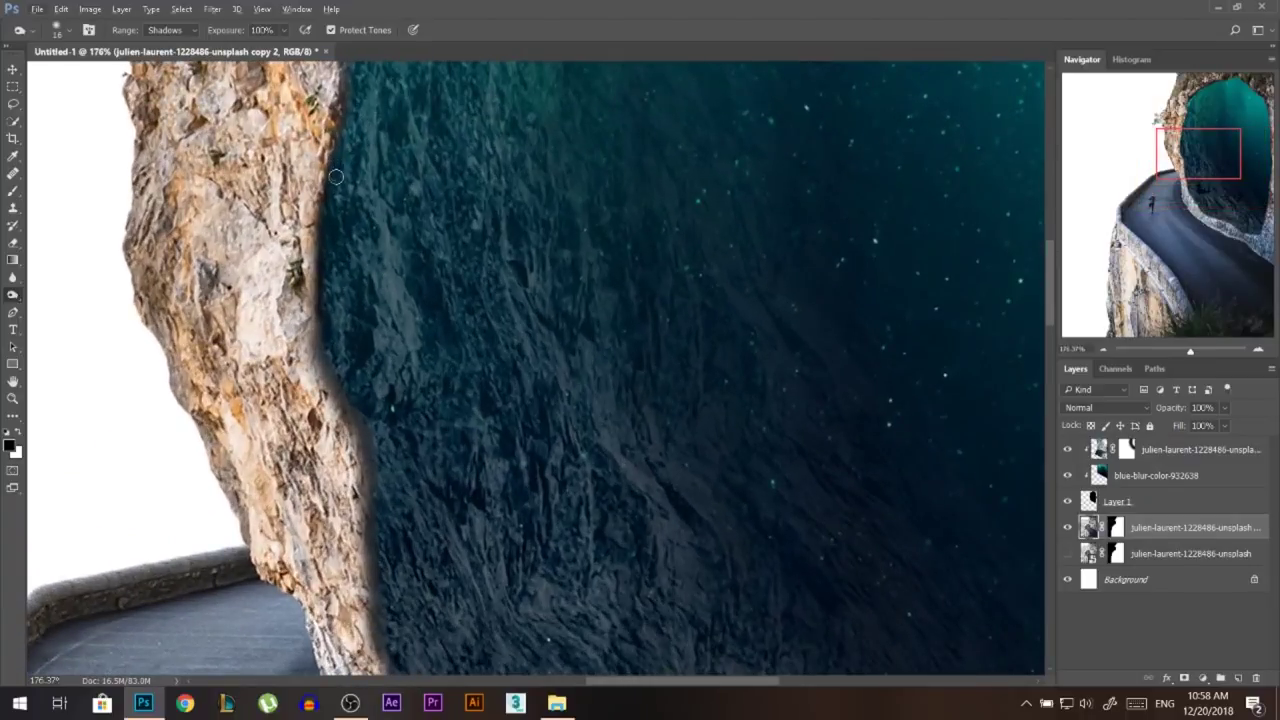
pyautogui.scroll(-2, 369, 103)
pyautogui.scroll(2, 364, 217)
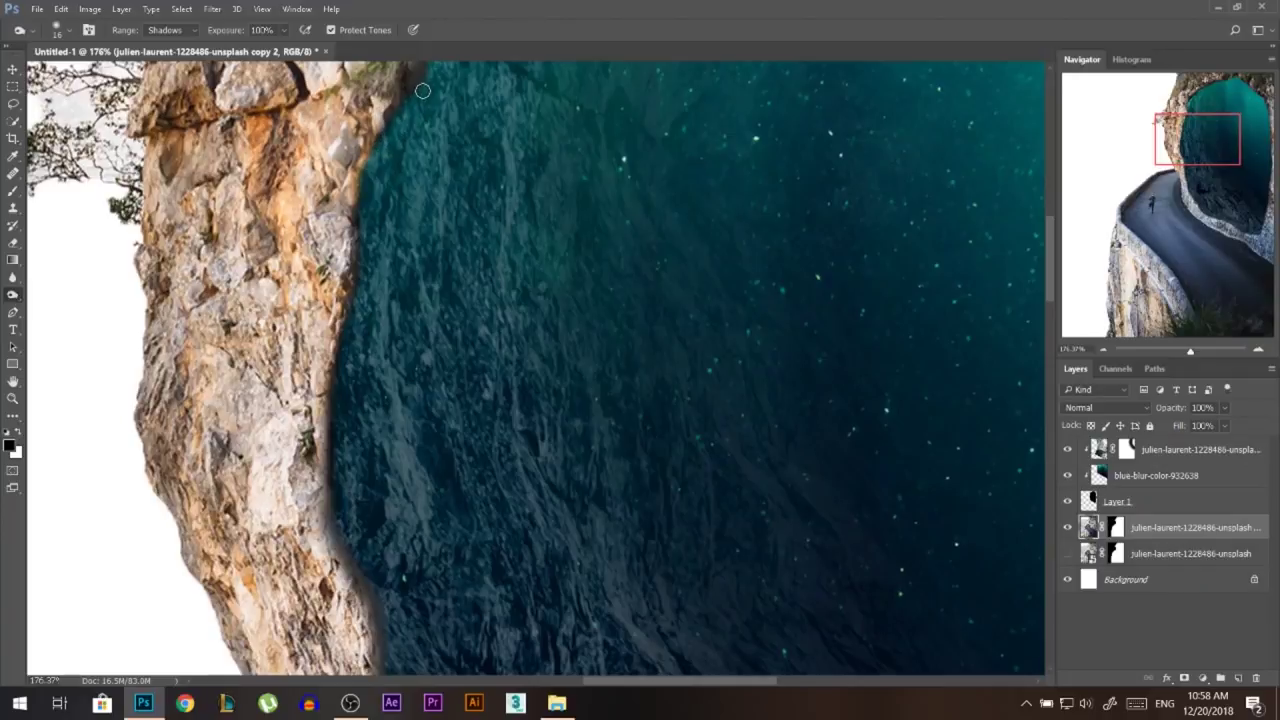
pyautogui.scroll(2, 420, 220)
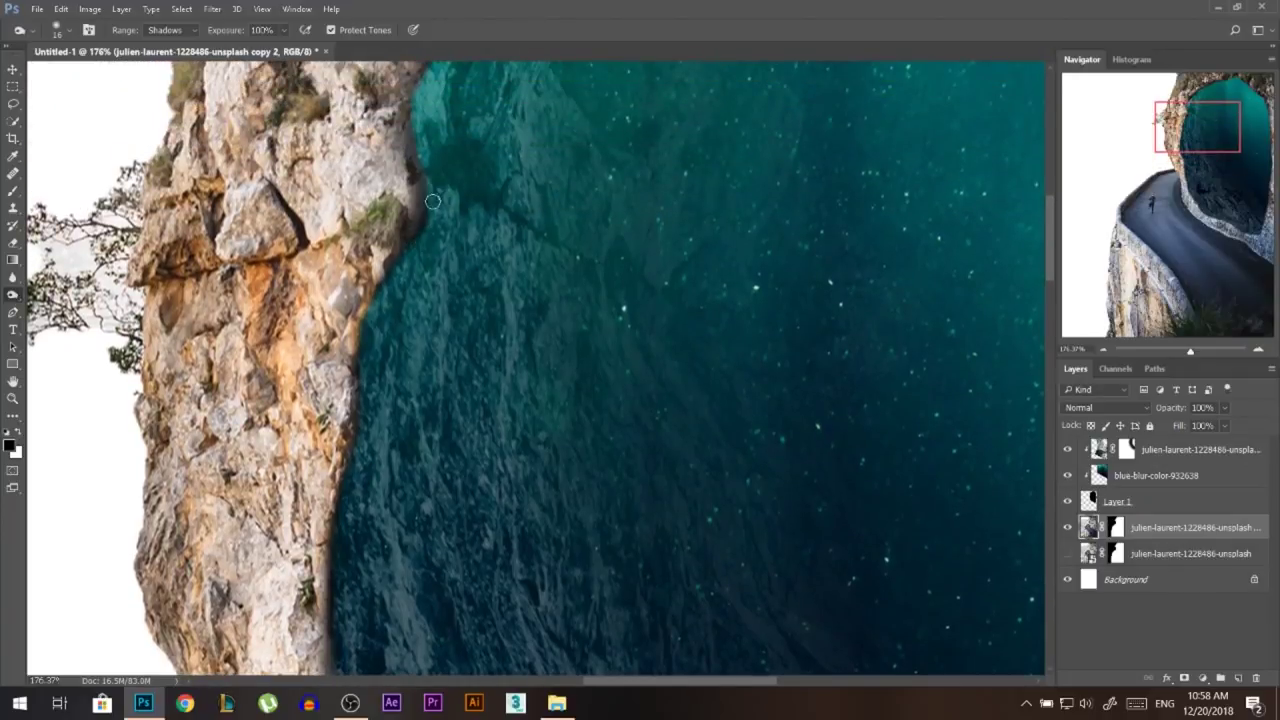
pyautogui.scroll(-4, 425, 128)
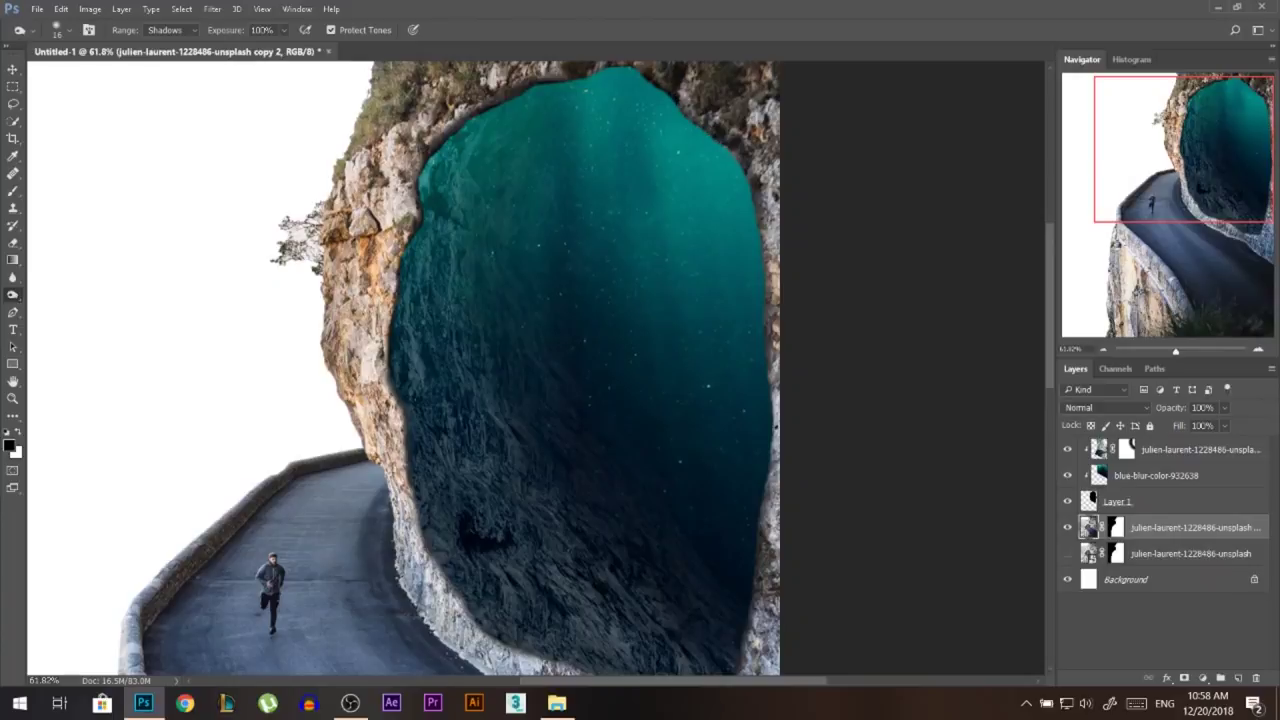
# Step: Burn the shadows along the opening's lower-left rim and up its right edge with a 43 px brush
pyautogui.scroll(3, 549, 435)
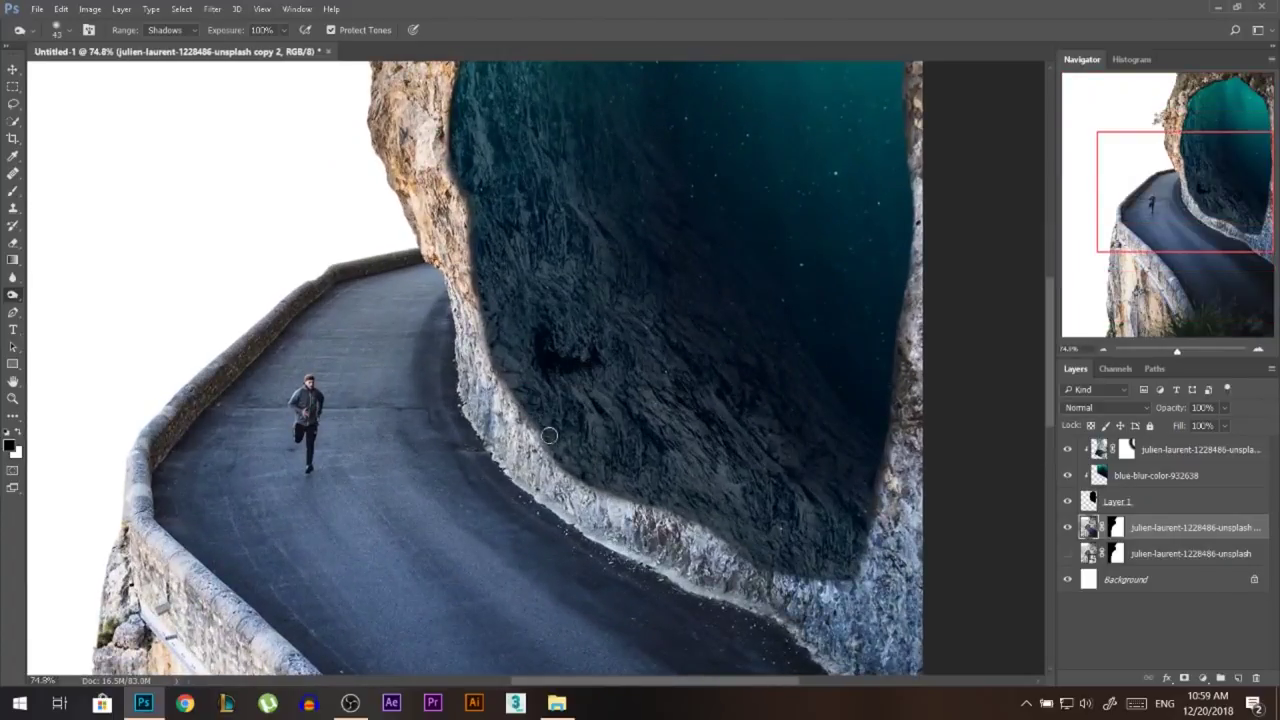
pyautogui.moveTo(518, 386); pyautogui.dragTo(489, 313)
pyautogui.scroll(-2, 489, 329)
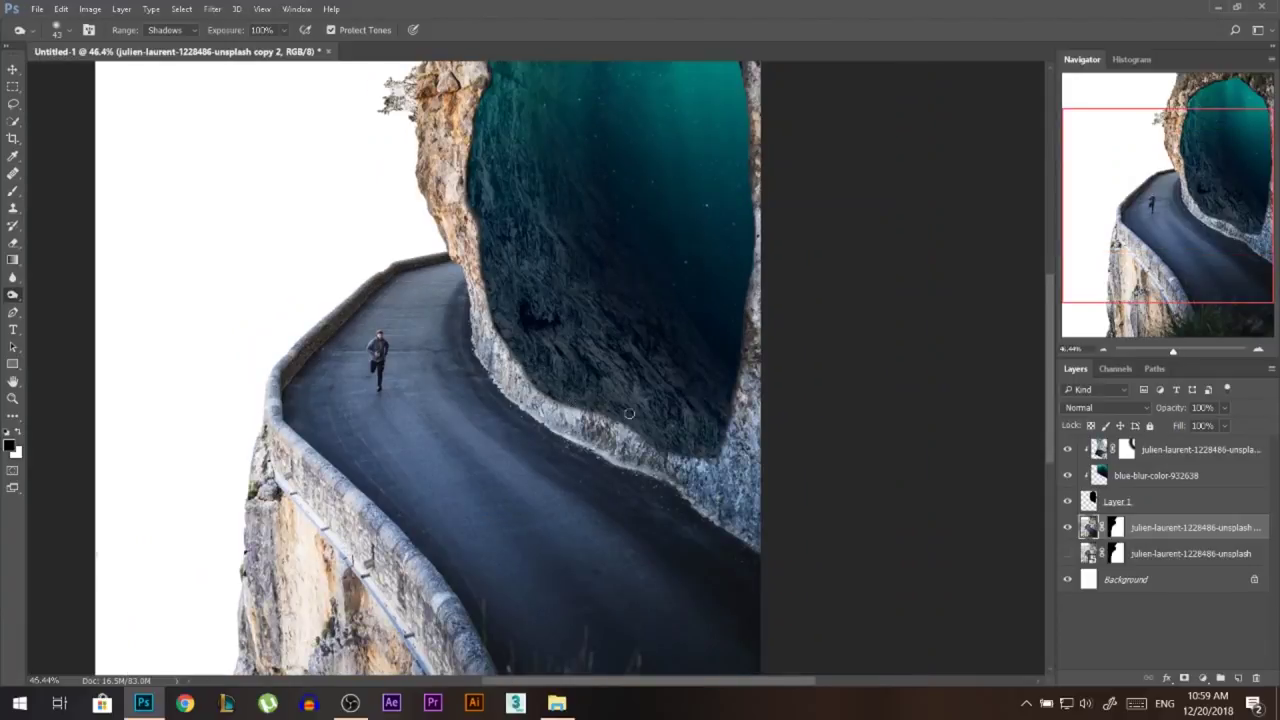
pyautogui.moveTo(736, 363); pyautogui.dragTo(739, 305)
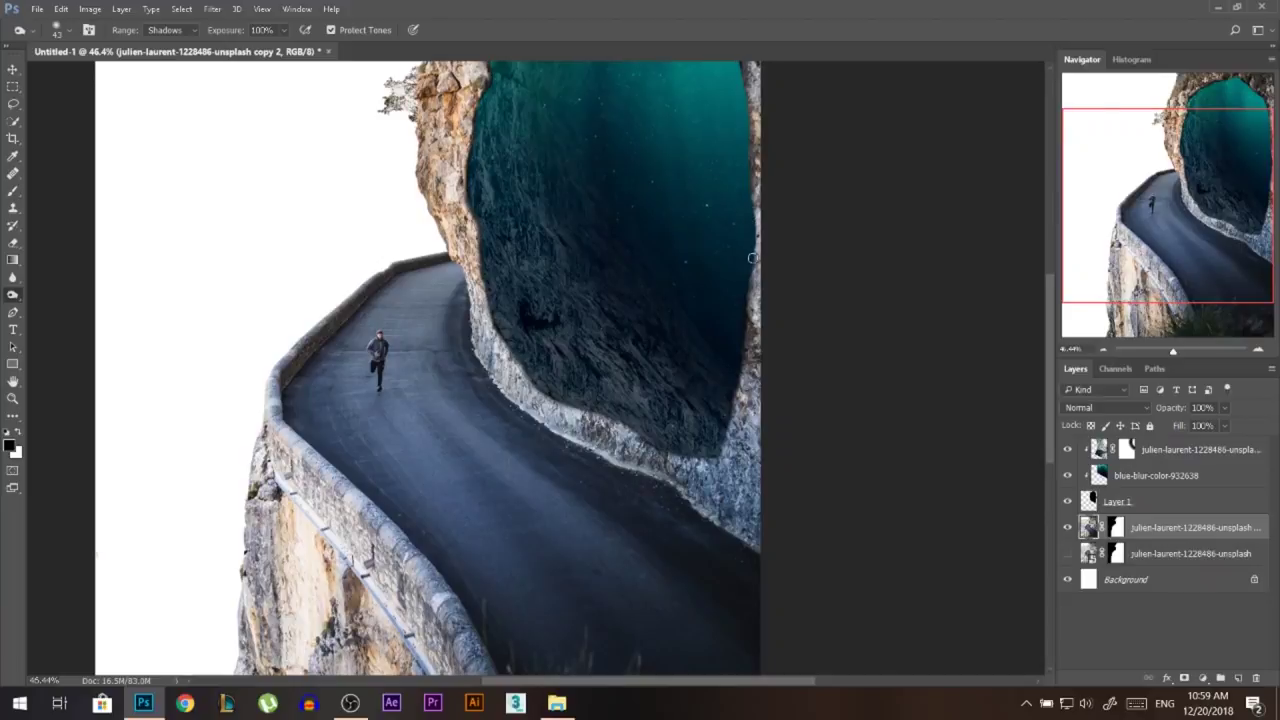
pyautogui.moveTo(754, 213); pyautogui.dragTo(739, 55)
pyautogui.scroll(-3, 600, 320)
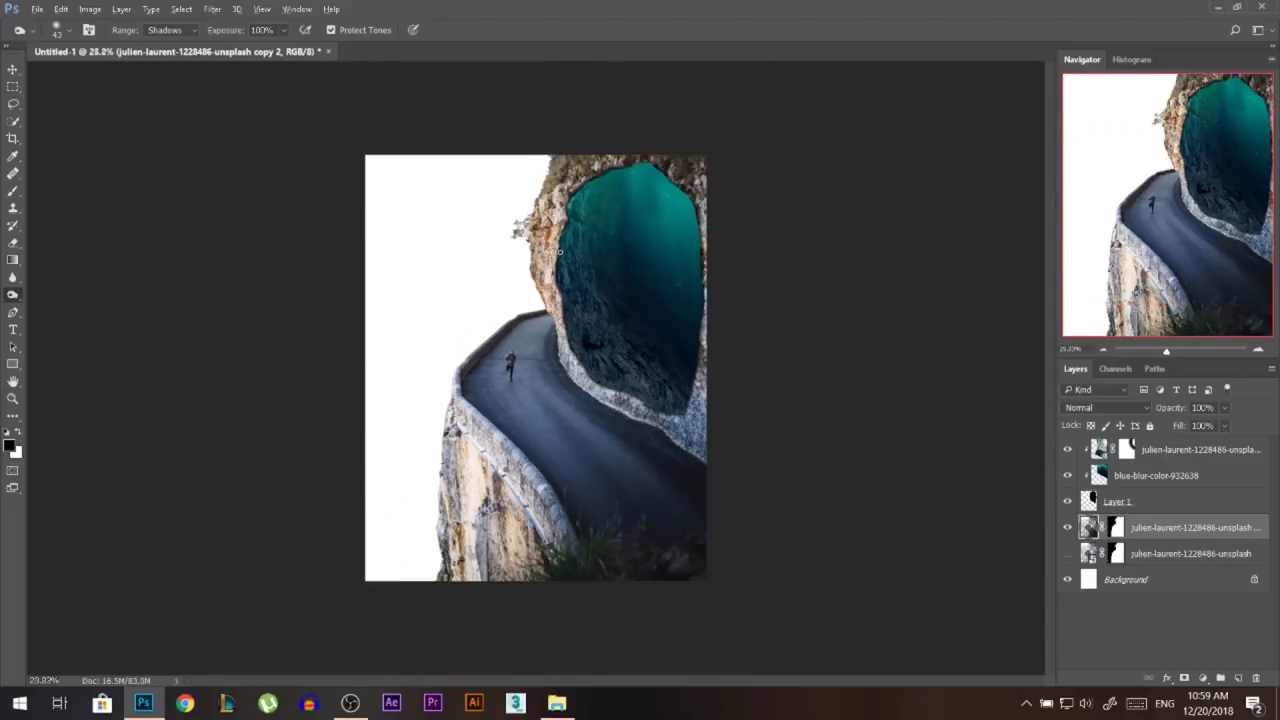
# Step: Compare the burned cliff copy with the original cliff layer by toggling the copy's visibility
pyautogui.scroll(6, 634, 274)
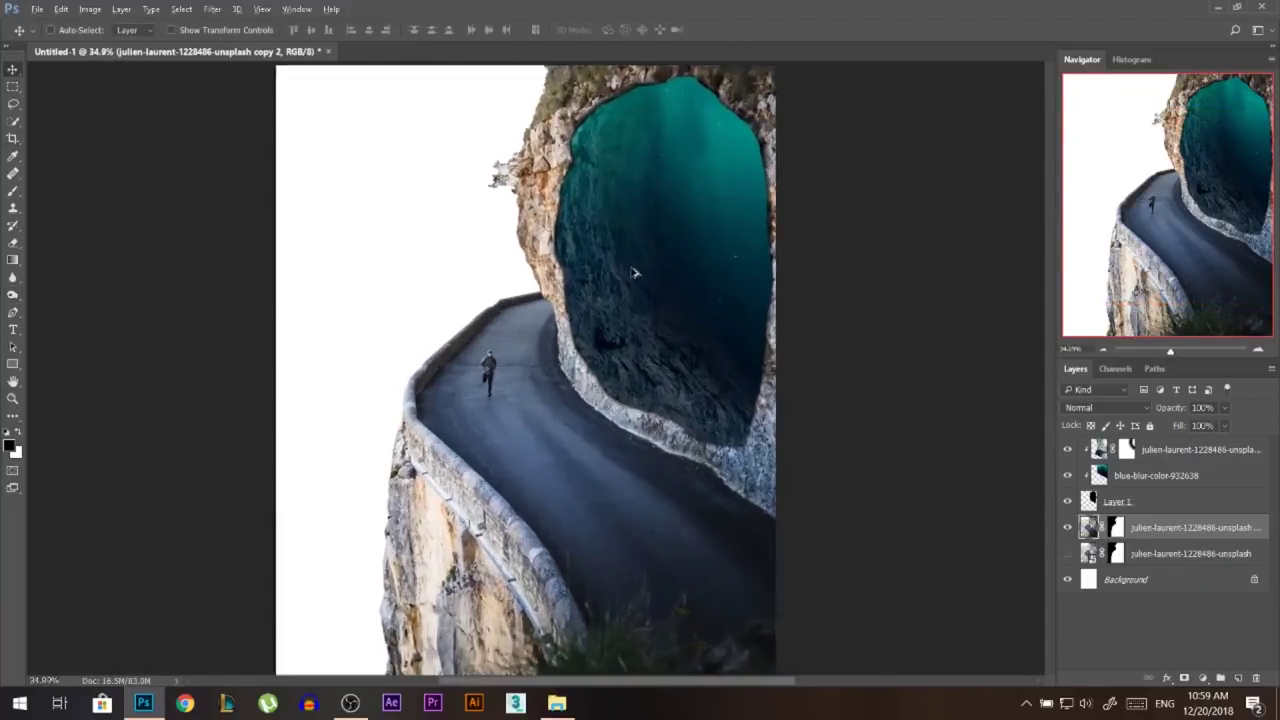
pyautogui.scroll(-3, 634, 274)
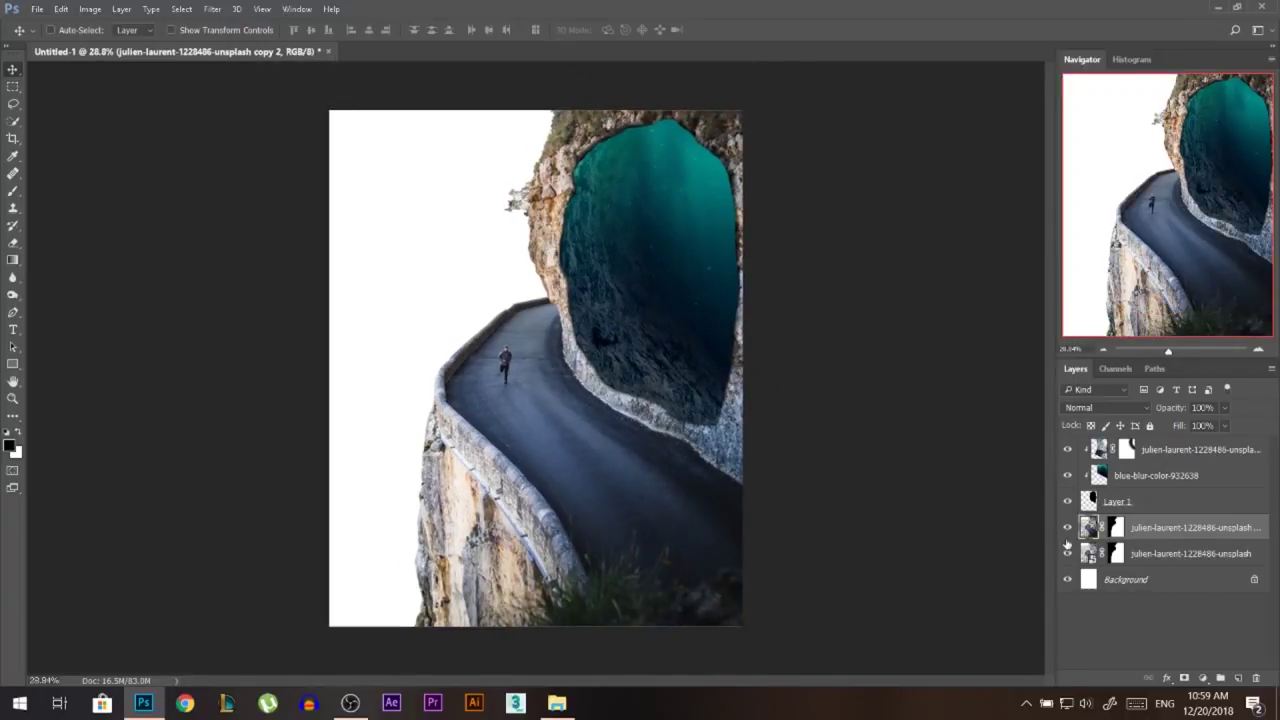
pyautogui.click(1067, 528)
pyautogui.click(1067, 528)
pyautogui.click(1067, 528)
pyautogui.scroll(5, 568, 185)
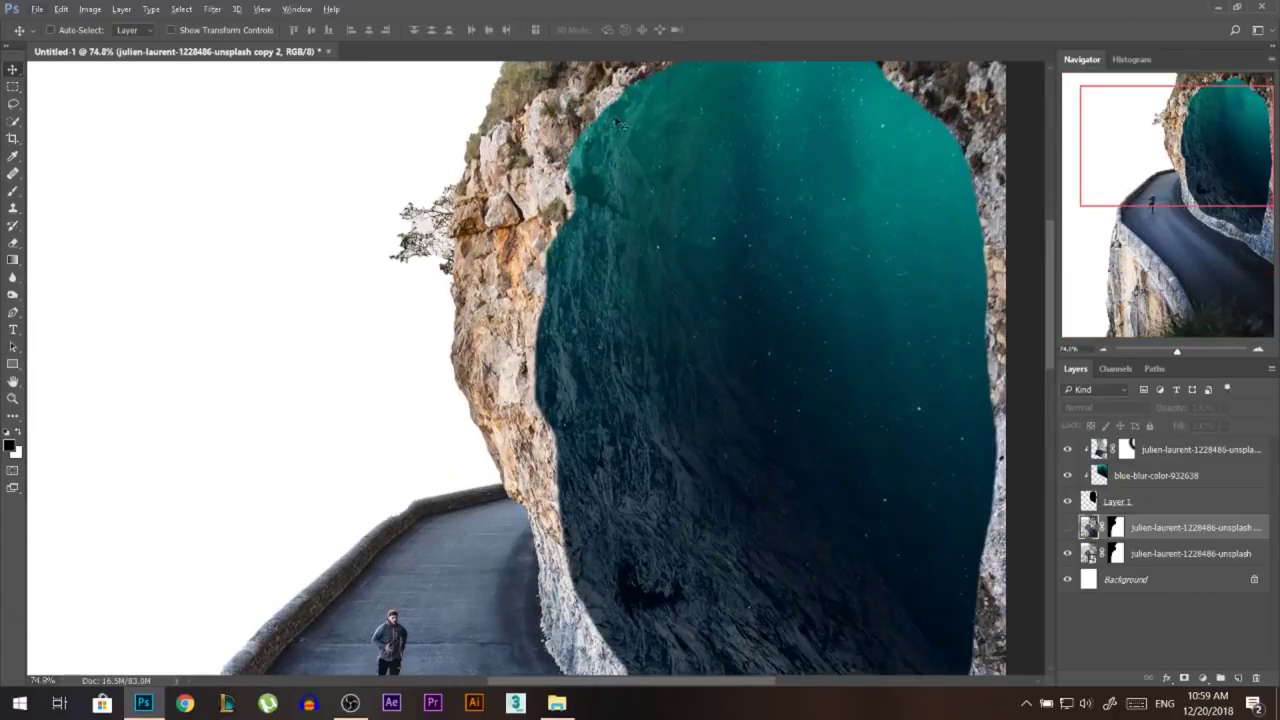
pyautogui.scroll(-3, 612, 116)
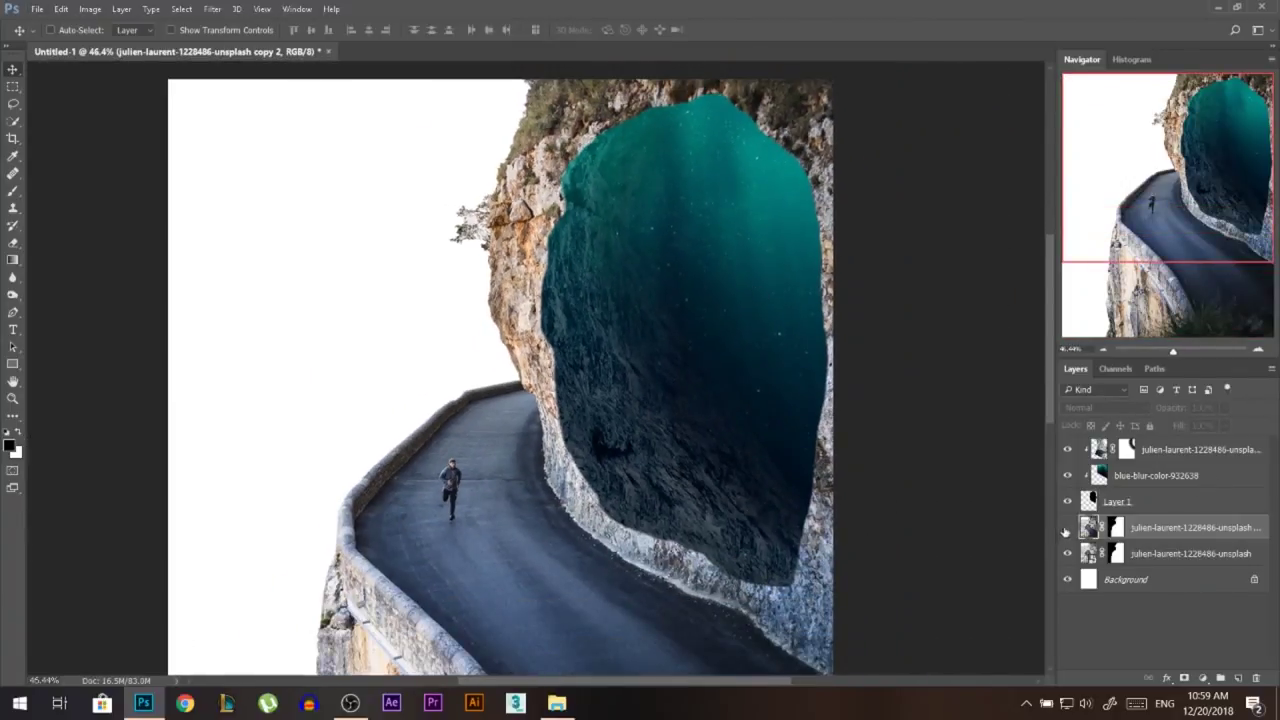
pyautogui.click(1066, 528)
pyautogui.scroll(-2, 575, 195)
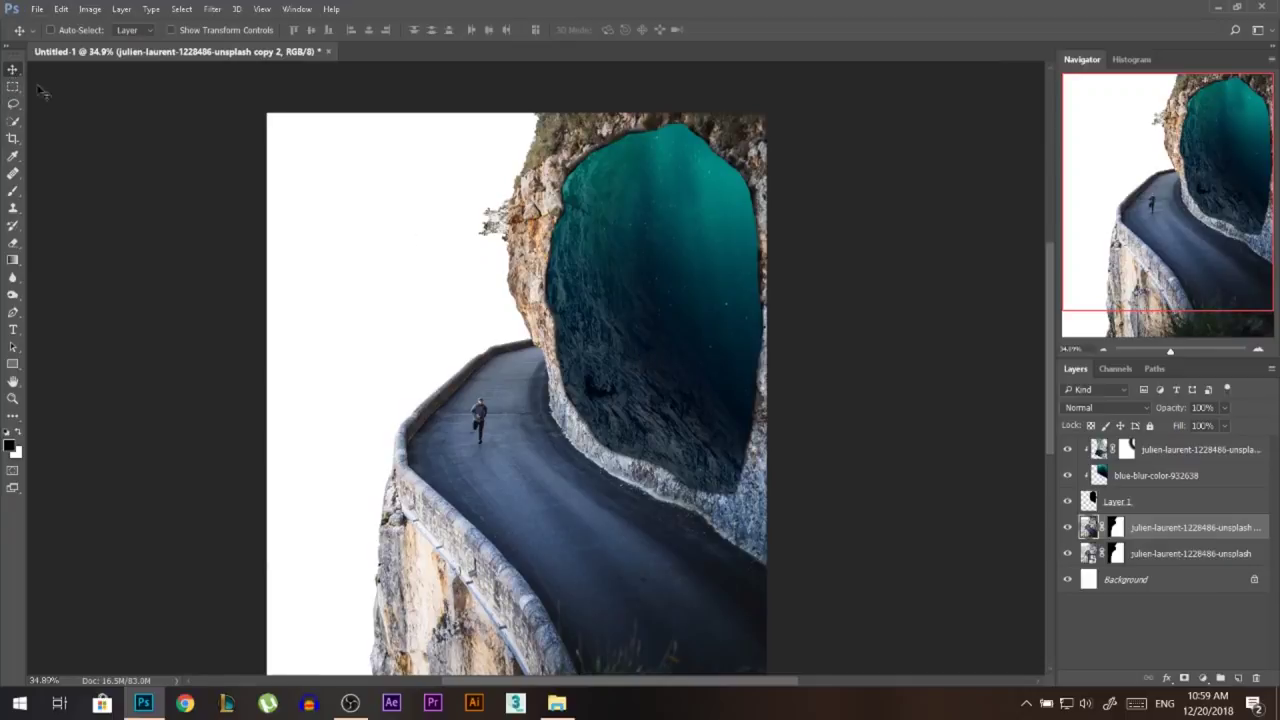
# Step: Place the deep-diving-gear diver photo, move its layer above all others and align it to the canvas's right edge
pyautogui.click(557, 703)
pyautogui.moveTo(952, 318); pyautogui.dragTo(655, 343)
pyautogui.press('Return')
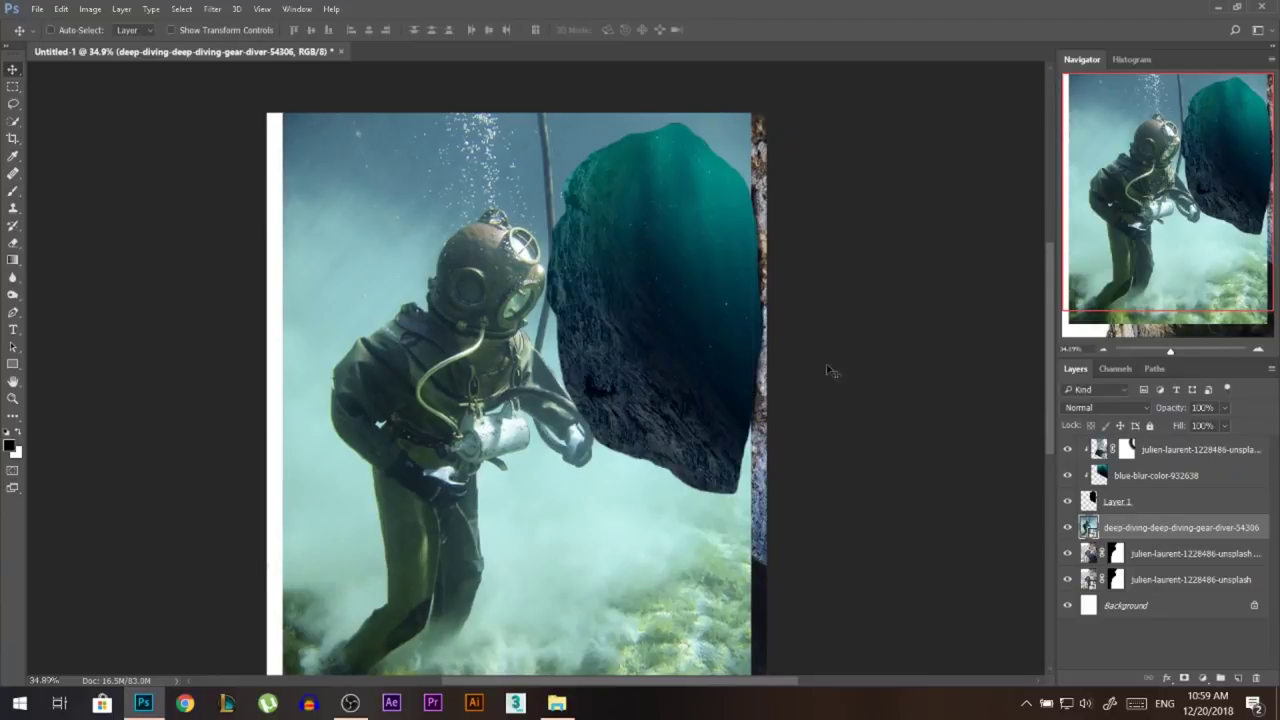
pyautogui.moveTo(1139, 532); pyautogui.dragTo(1145, 443)
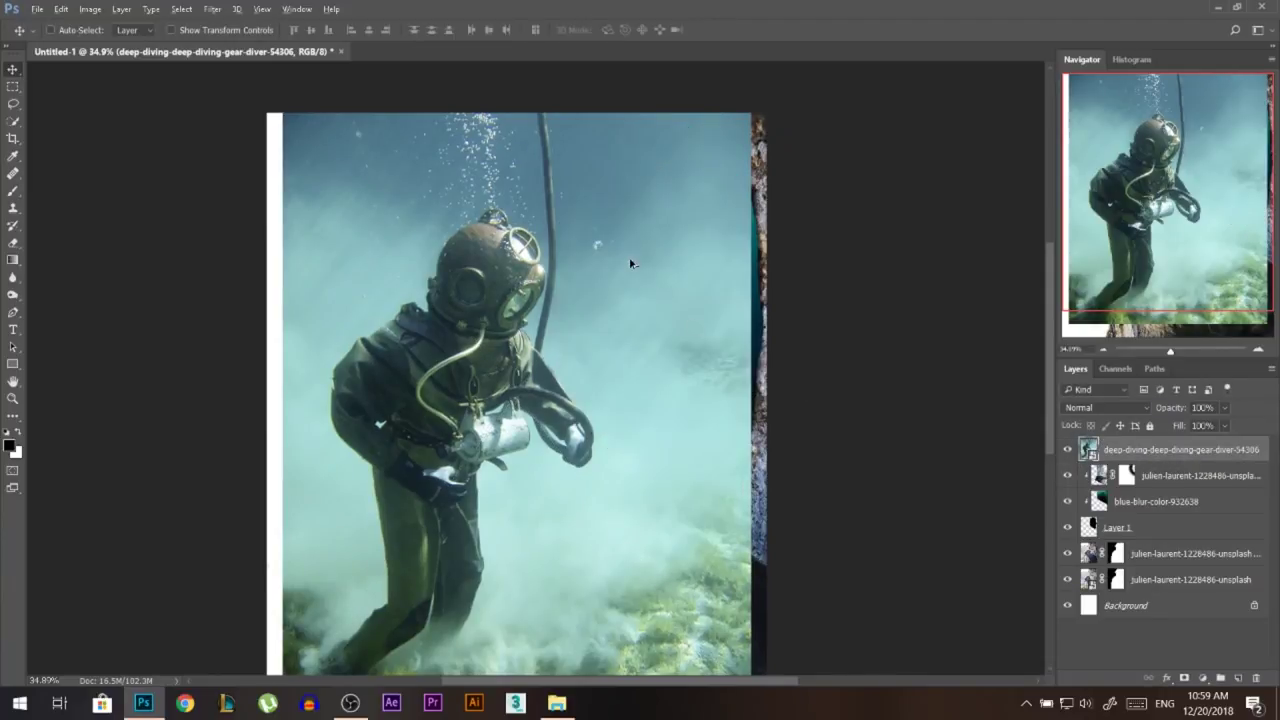
pyautogui.scroll(-3, 601, 321)
pyautogui.moveTo(573, 342); pyautogui.dragTo(609, 331)
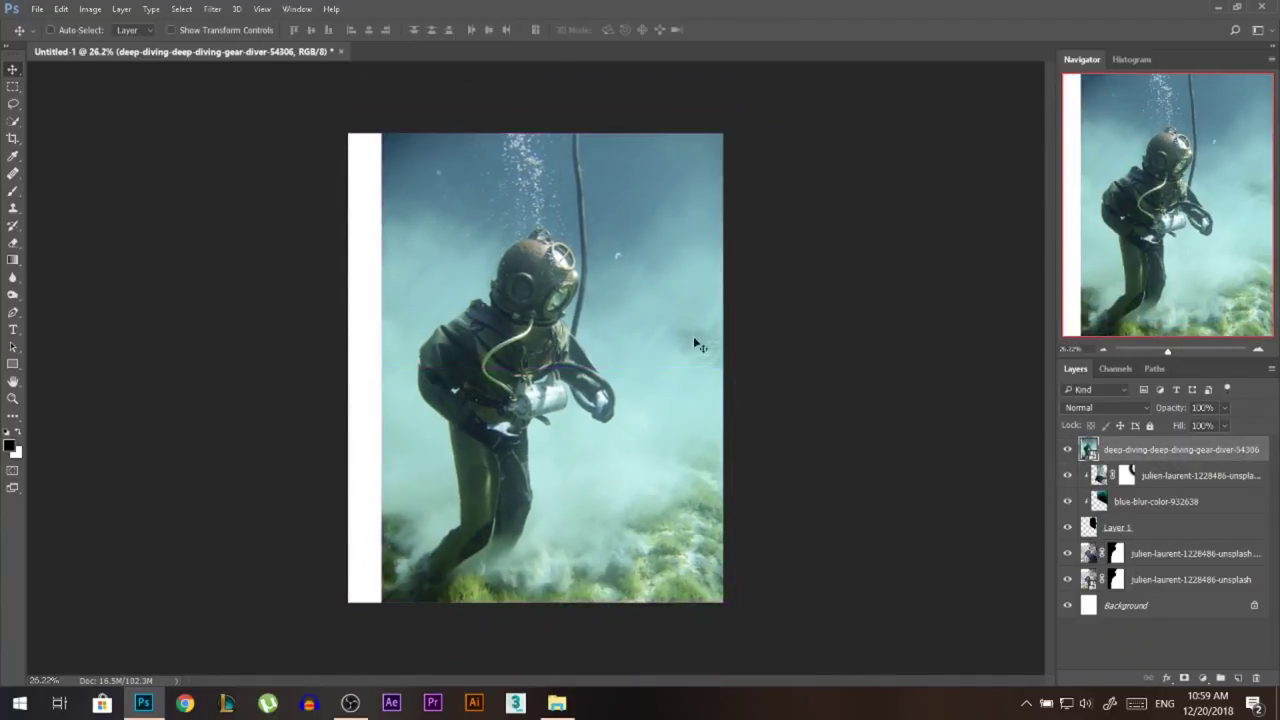
# Step: Check the composition beneath the diver photo and rasterize the diver layer
pyautogui.click(1067, 450)
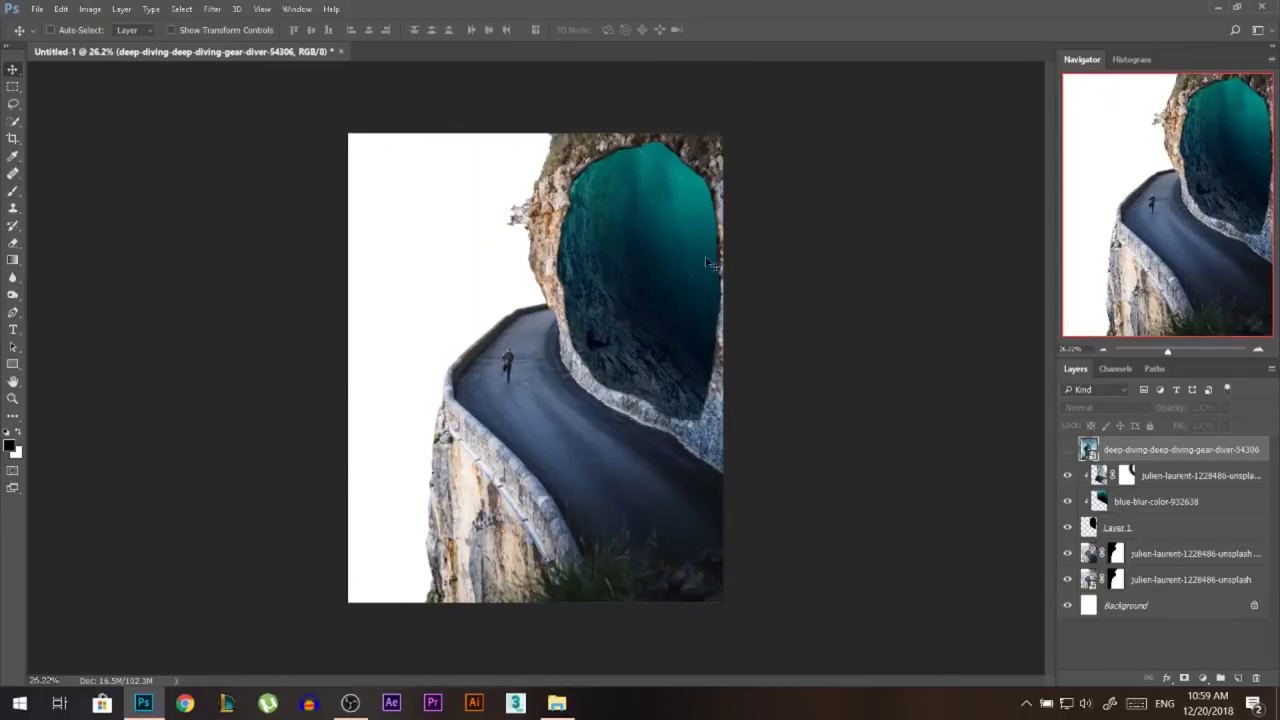
pyautogui.click(1066, 450)
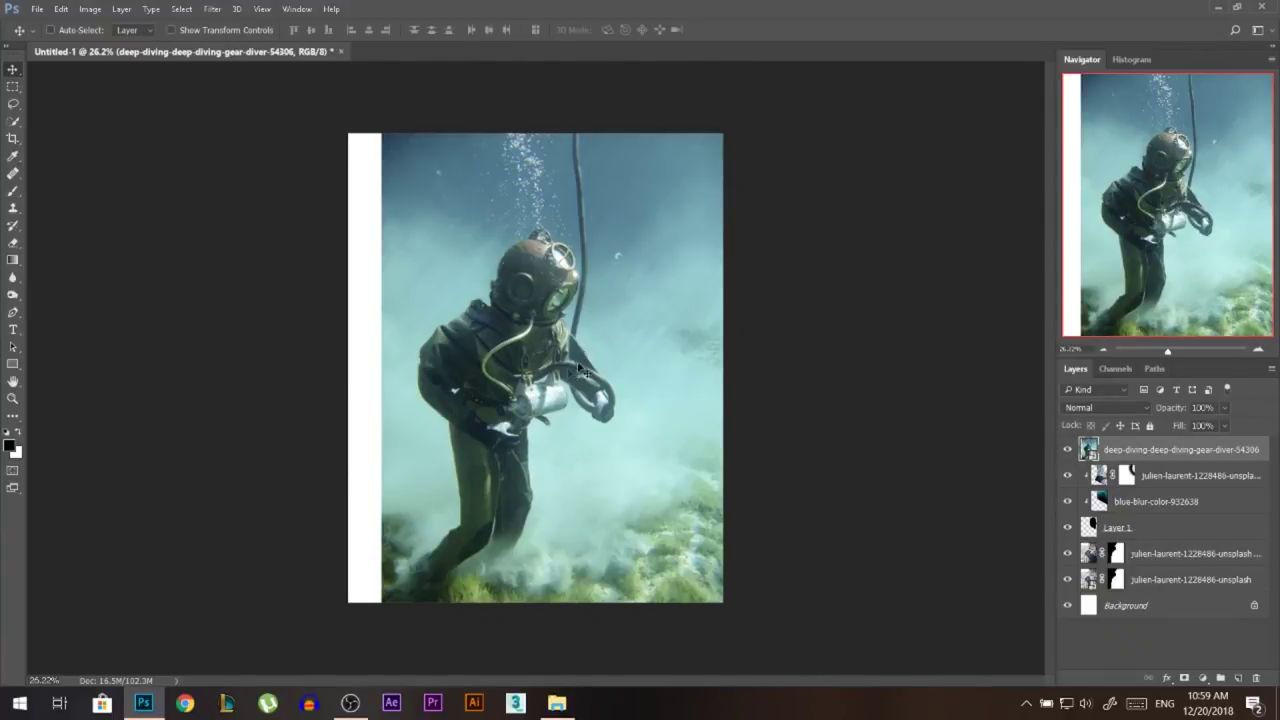
pyautogui.rightClick(1124, 447)
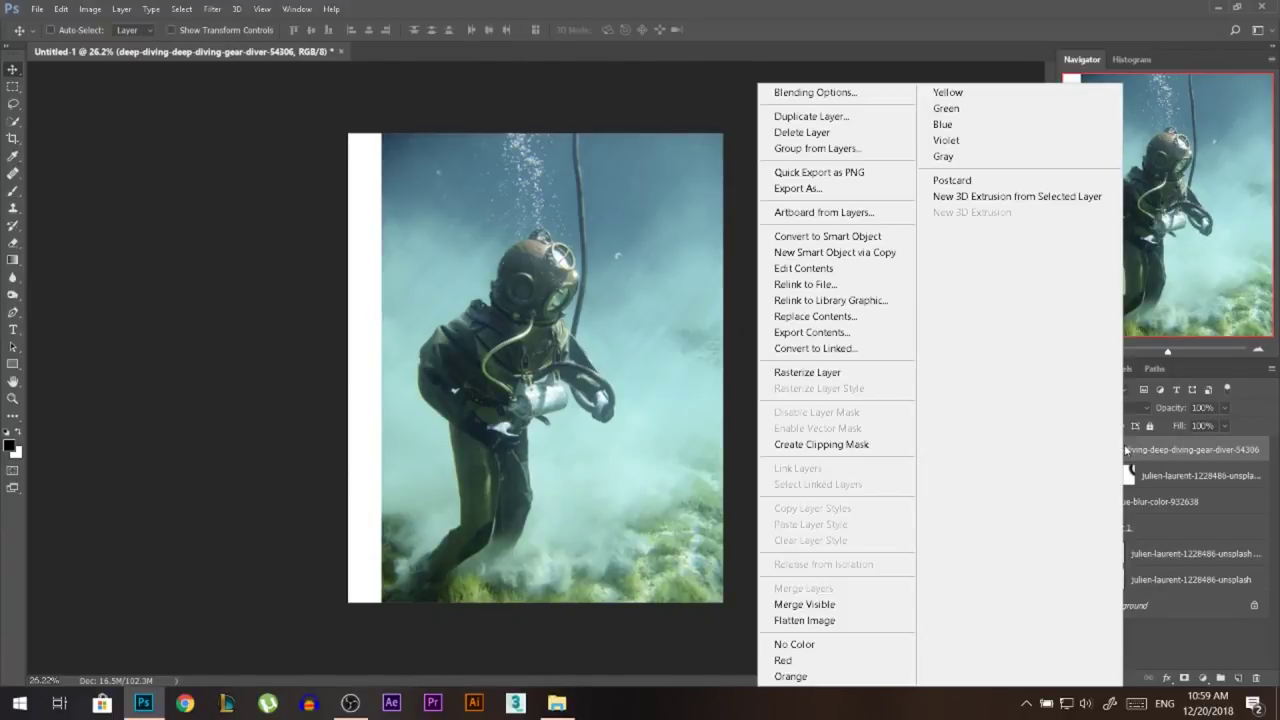
pyautogui.click(827, 371)
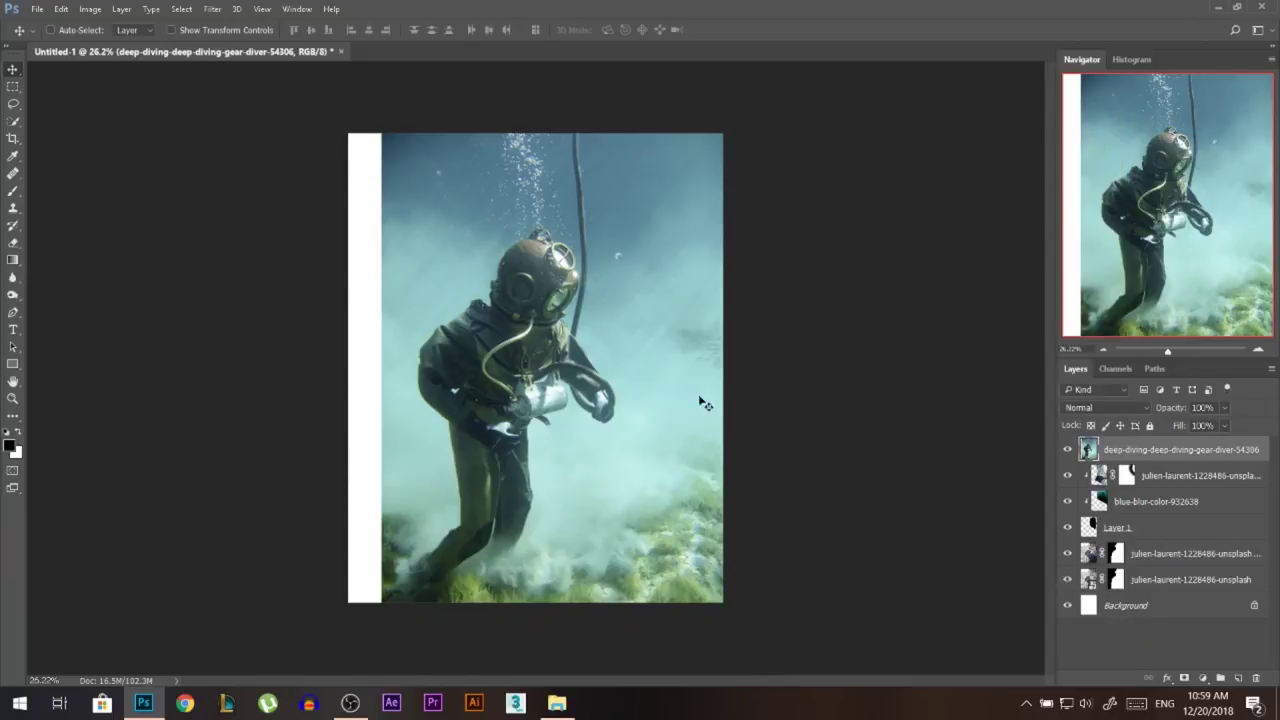
# Step: Select the water along the diver's left side with the Quick Selection tool, adjusting the brush size up to the helmet
pyautogui.click(14, 121)
pyautogui.moveTo(407, 392)
pyautogui.mouseDown()
pyautogui.moveTo(391, 394)
pyautogui.moveTo(409, 303)
pyautogui.mouseUp()
pyautogui.scroll(3, 426, 334)
pyautogui.keyDown('alt'); pyautogui.rightClick(423, 351); pyautogui.keyUp('alt')
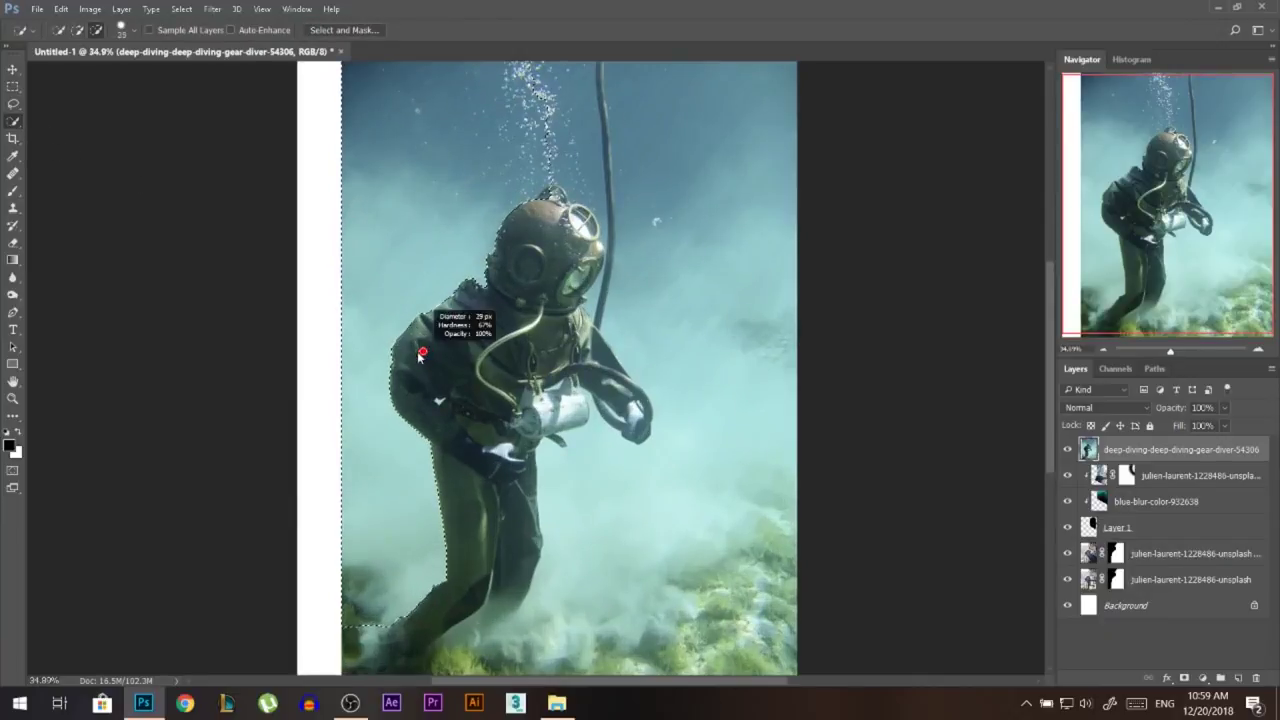
pyautogui.scroll(2, 386, 280)
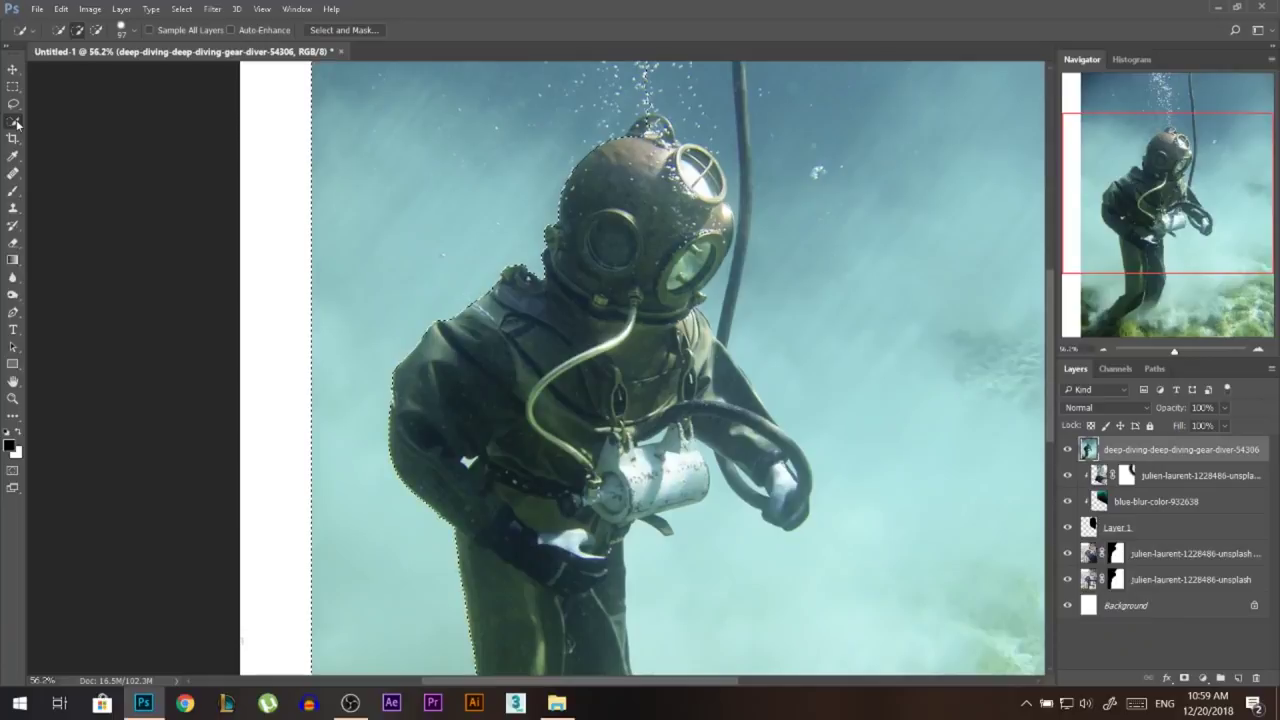
pyautogui.scroll(2, 423, 314)
pyautogui.keyDown('alt'); pyautogui.rightClick(454, 300); pyautogui.keyUp('alt')
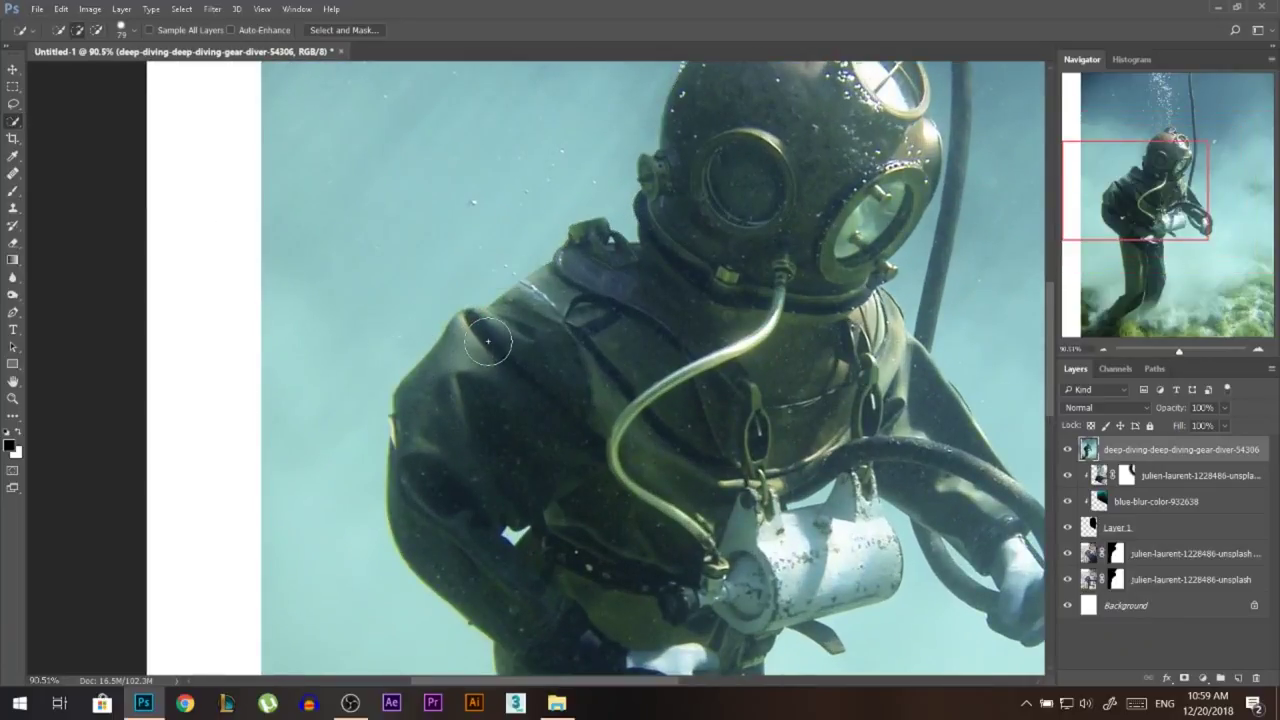
pyautogui.scroll(-2, 406, 286)
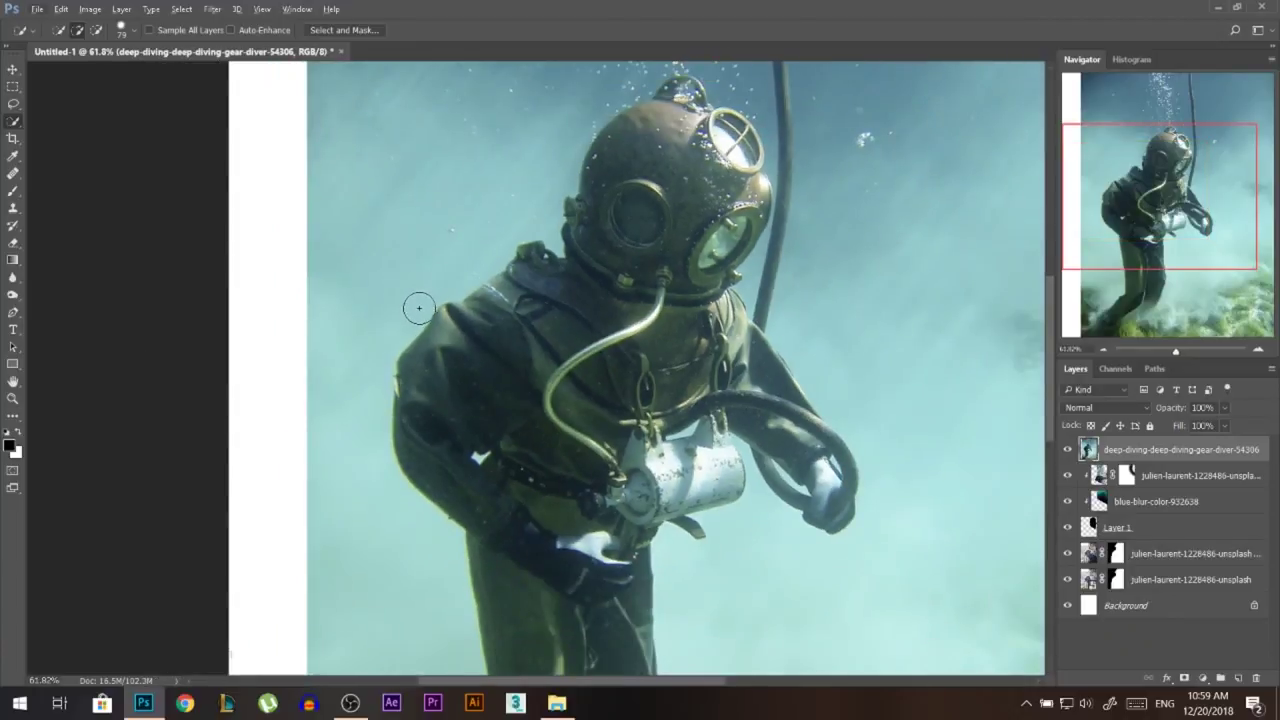
pyautogui.scroll(-1, 404, 302)
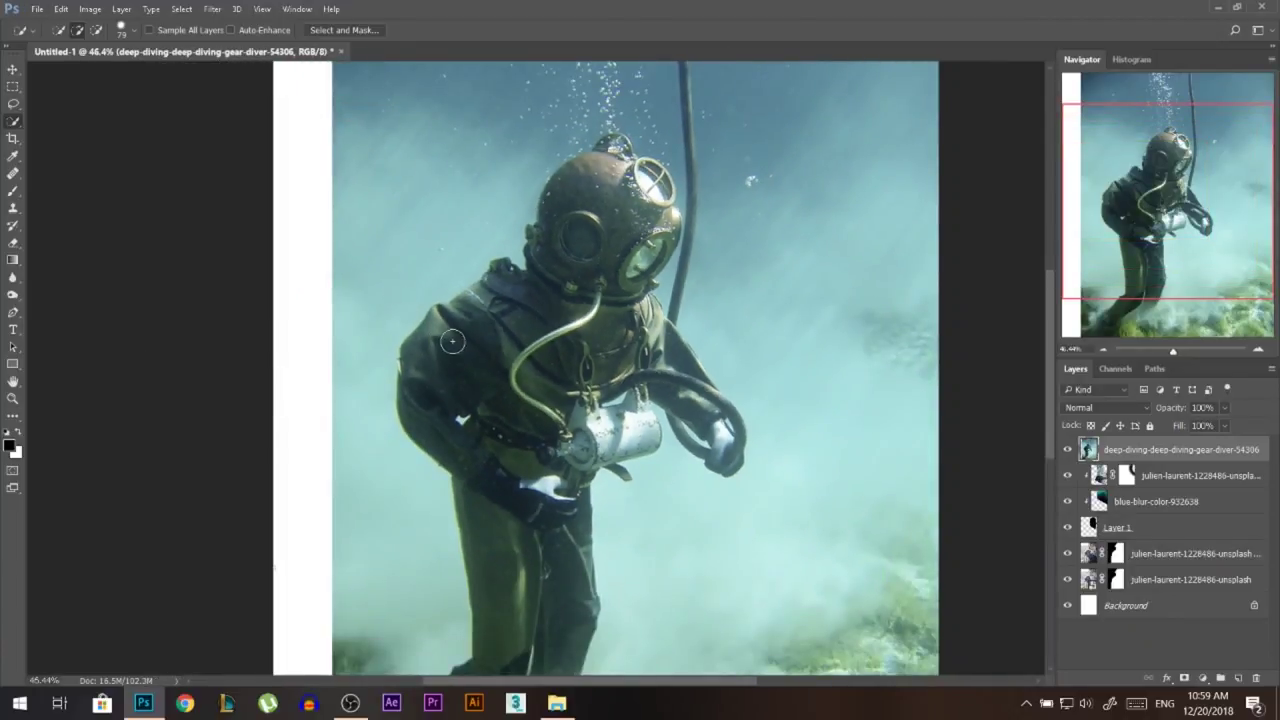
pyautogui.scroll(-1, 452, 341)
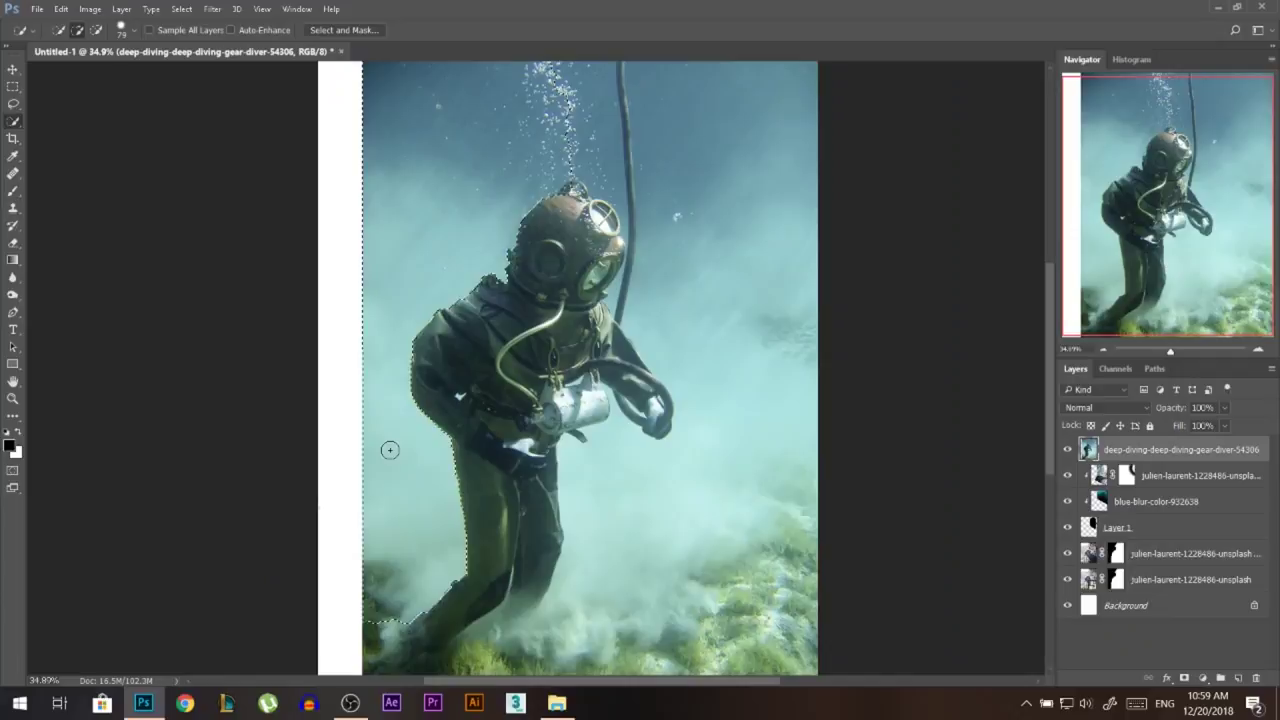
# Step: Extend the selection over the water on the diver's right side and refine its edge around the helmet and hose with a smaller brush
pyautogui.scroll(-2, 389, 452)
pyautogui.scroll(1, 560, 510)
pyautogui.moveTo(598, 537)
pyautogui.mouseDown()
pyautogui.moveTo(592, 400)
pyautogui.moveTo(601, 434)
pyautogui.moveTo(671, 436)
pyautogui.moveTo(700, 349)
pyautogui.mouseUp()
pyautogui.scroll(2, 671, 254)
pyautogui.scroll(3, 622, 300)
pyautogui.press('[')
pyautogui.press('[')
pyautogui.press('[')
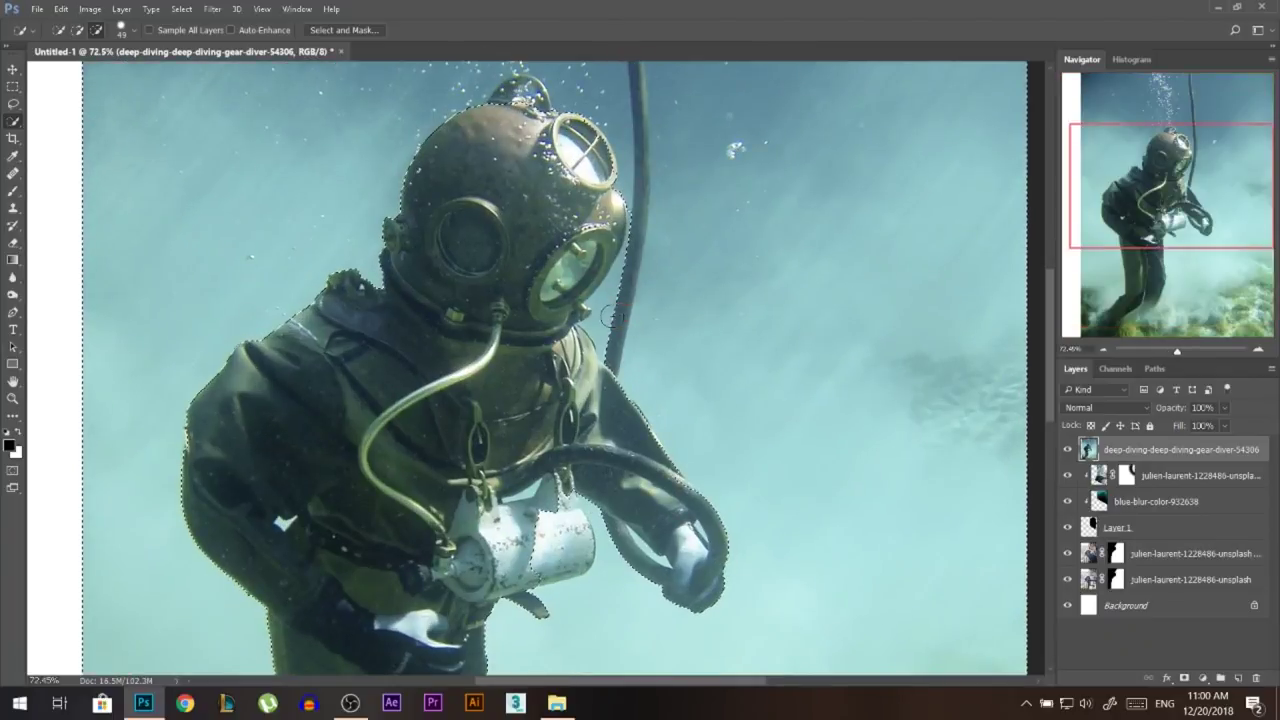
pyautogui.scroll(-2, 606, 313)
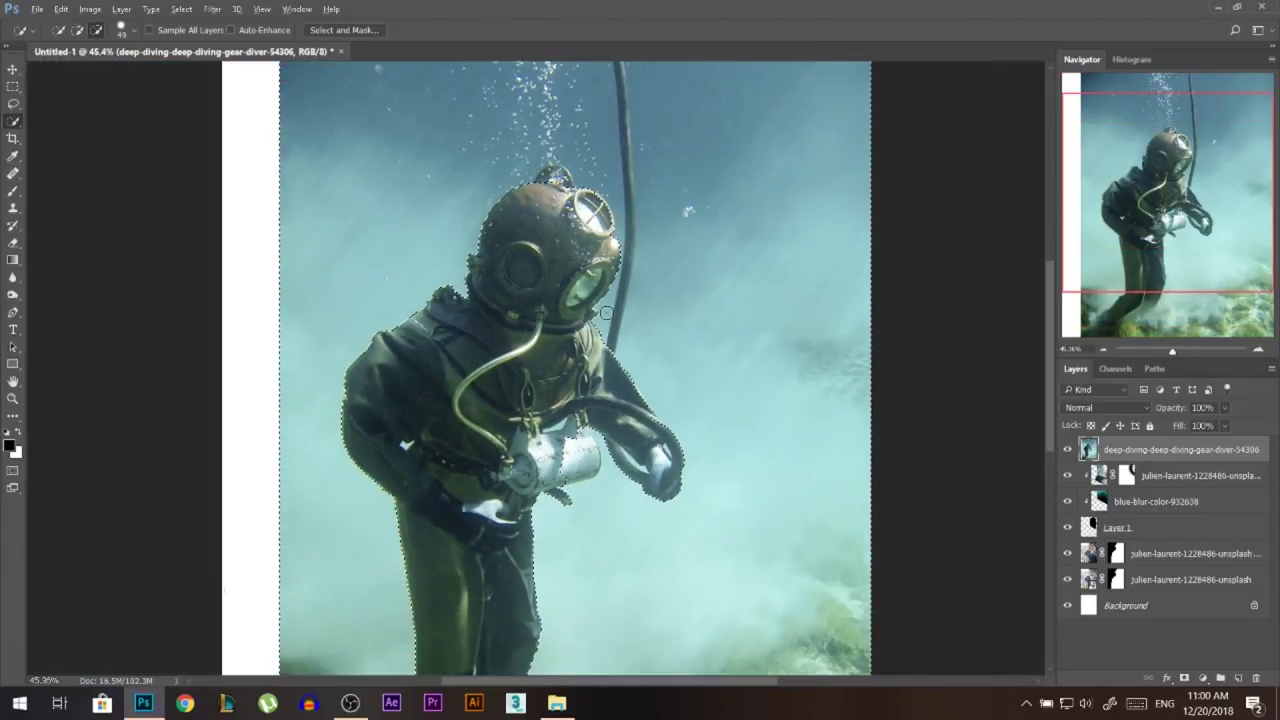
pyautogui.scroll(-1, 606, 313)
# Step: Add a layer mask to the diver layer from the water selection and inspect the helmet's outline
pyautogui.click(1184, 678)
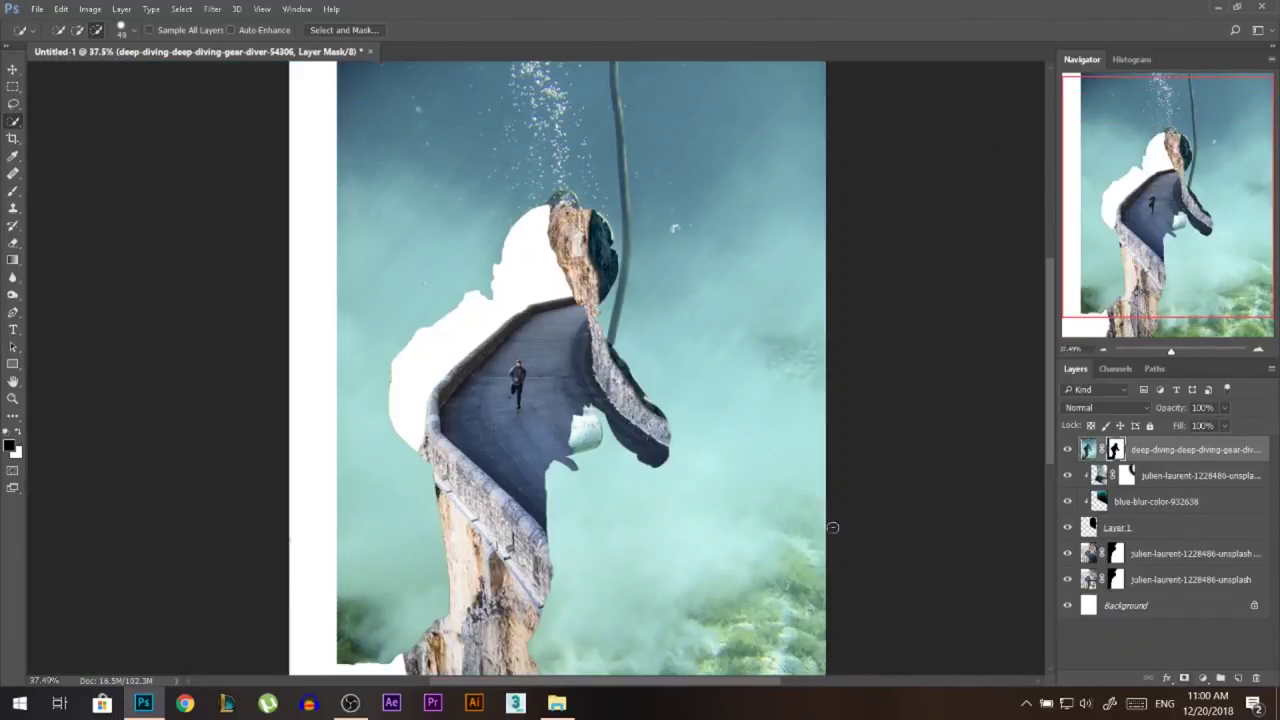
pyautogui.scroll(-3, 539, 347)
pyautogui.scroll(3, 554, 404)
pyautogui.scroll(3, 562, 400)
pyautogui.scroll(5, 559, 300)
pyautogui.scroll(10, 548, 262)
pyautogui.scroll(-6, 486, 258)
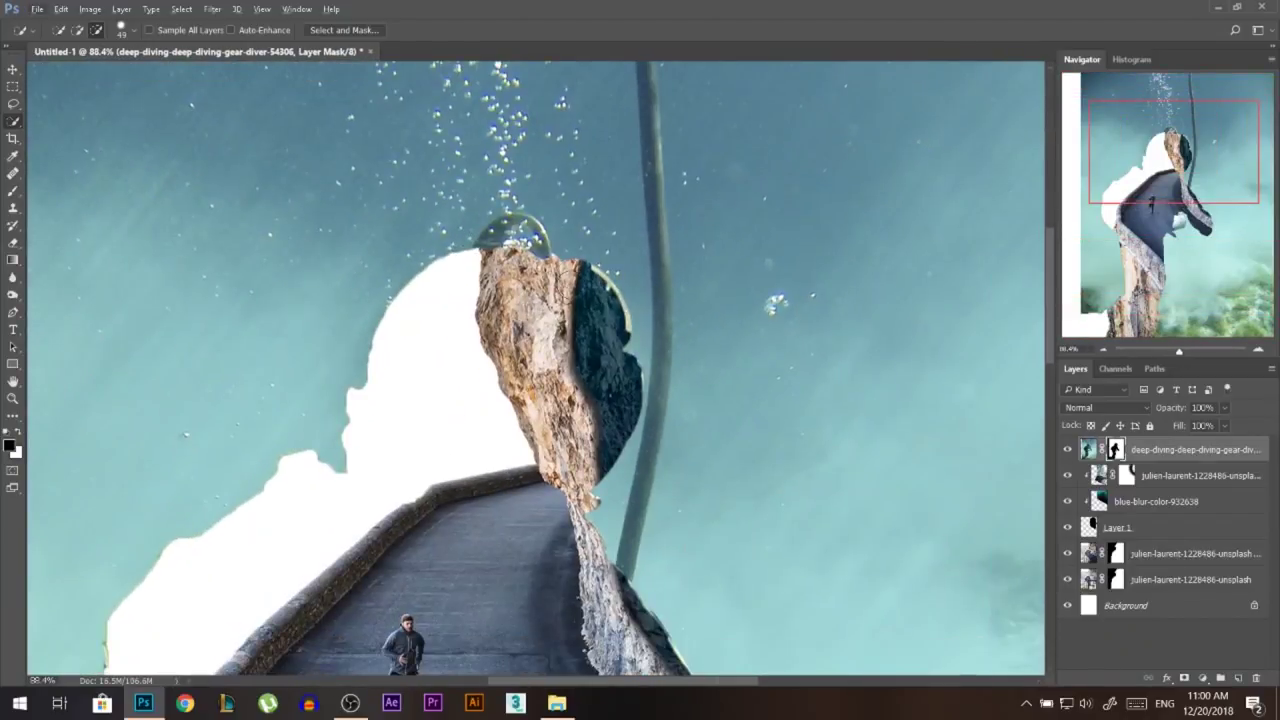
# Step: Set up a hard round brush at 100% opacity and flow, sized to 24 px, for painting on the diver's mask
pyautogui.scroll(1, 571, 280)
pyautogui.click(13, 191)
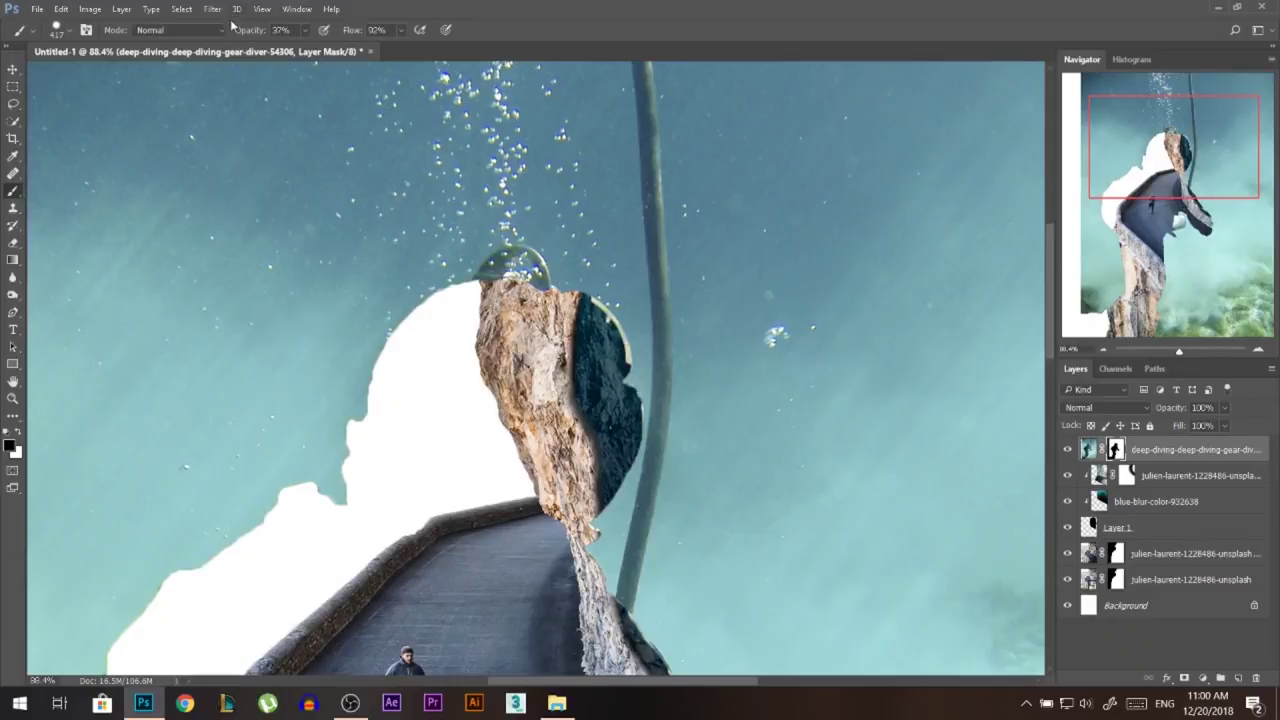
pyautogui.rightClick(614, 257)
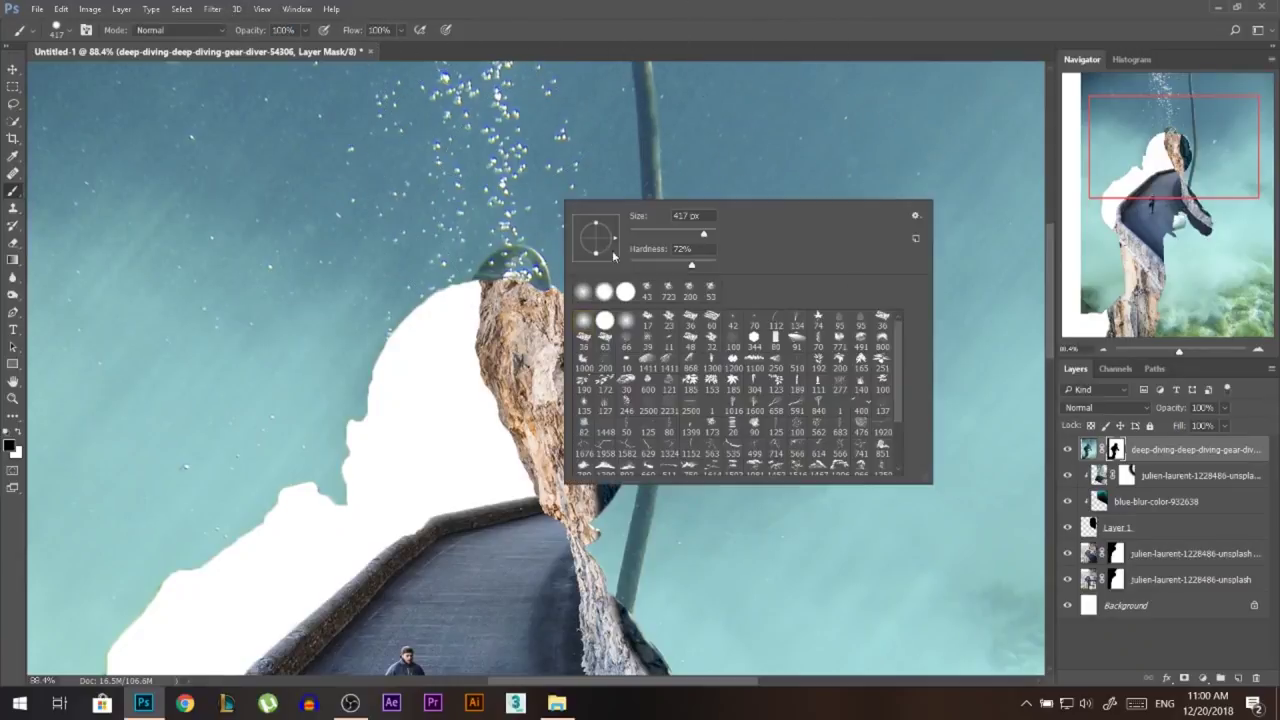
pyautogui.click(623, 296)
pyautogui.moveTo(483, 285)
pyautogui.mouseDown()
pyautogui.moveTo(352, 275)
pyautogui.moveTo(363, 283)
pyautogui.mouseUp()
pyautogui.click(17, 432)
pyautogui.scroll(4, 487, 278)
pyautogui.moveTo(566, 245); pyautogui.dragTo(554, 245)
# Step: Isolate the diver layer and paint black on its mask over the dome-shaped valve on top of the helmet
pyautogui.click(575, 305)
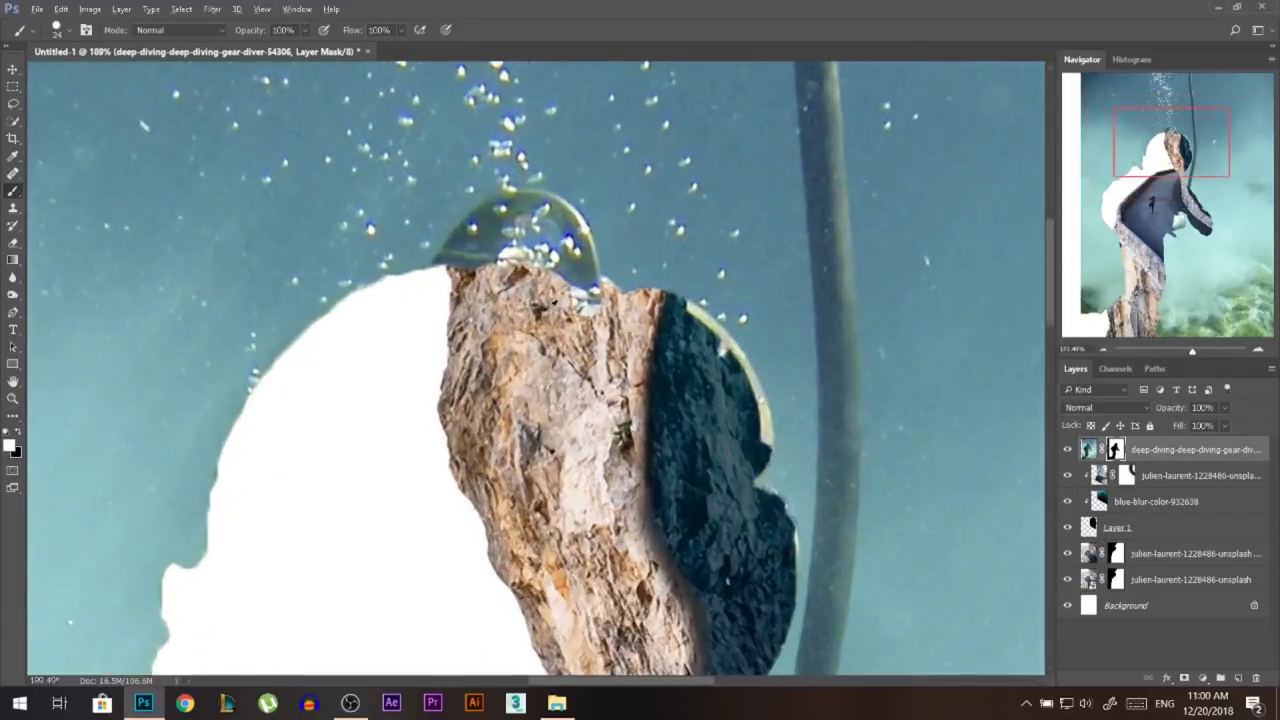
pyautogui.scroll(2, 575, 268)
pyautogui.press('x')
pyautogui.moveTo(575, 268)
pyautogui.mouseDown()
pyautogui.moveTo(587, 323)
pyautogui.moveTo(582, 265)
pyautogui.moveTo(603, 320)
pyautogui.moveTo(621, 280)
pyautogui.moveTo(581, 272)
pyautogui.moveTo(570, 214)
pyautogui.mouseUp()
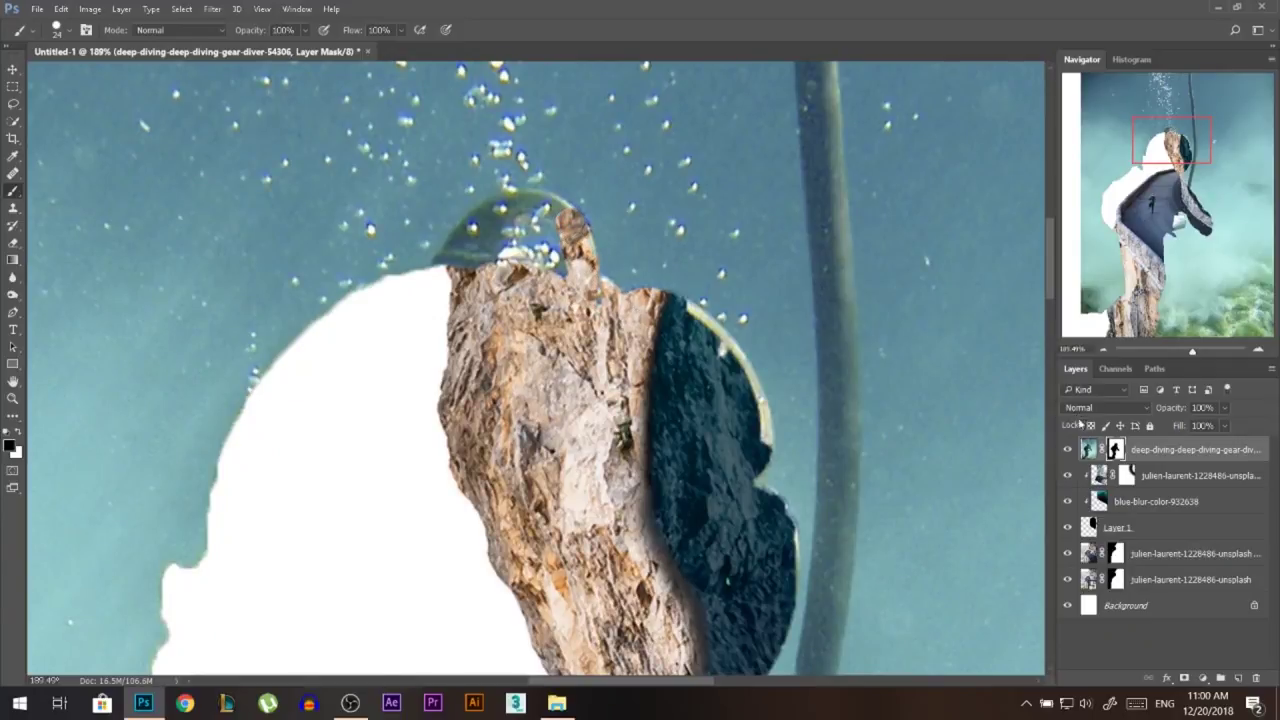
pyautogui.keyDown('alt'); pyautogui.click(1068, 450); pyautogui.keyUp('alt')
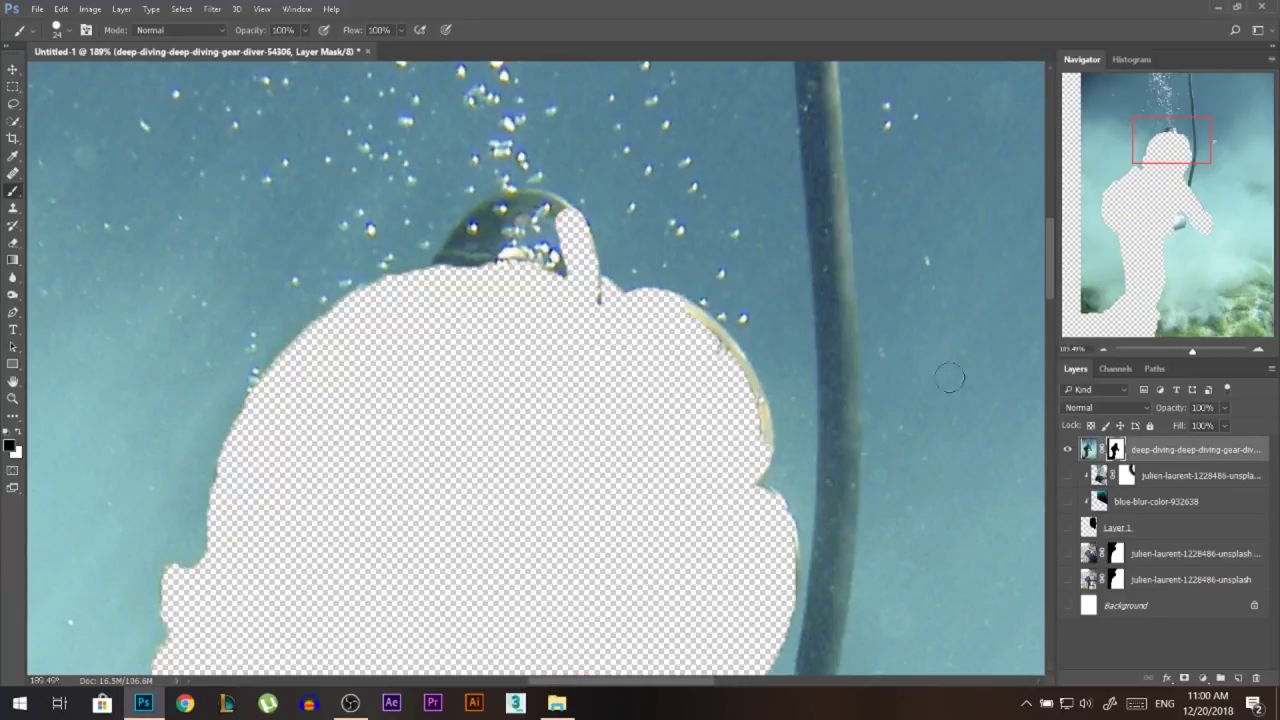
pyautogui.moveTo(460, 281)
pyautogui.mouseDown()
pyautogui.moveTo(462, 250)
pyautogui.moveTo(450, 270)
pyautogui.moveTo(480, 225)
pyautogui.mouseUp()
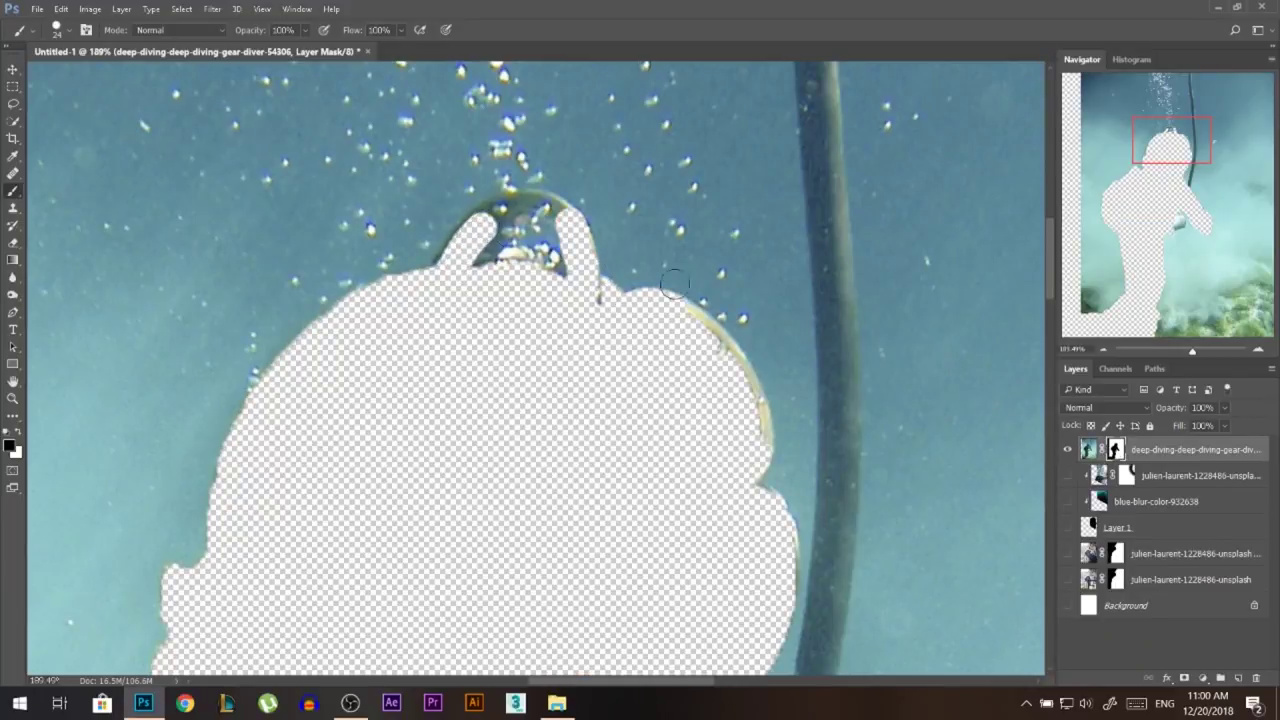
pyautogui.keyDown('alt'); pyautogui.click(1068, 450); pyautogui.keyUp('alt')
pyautogui.keyDown('alt'); pyautogui.click(1068, 450); pyautogui.keyUp('alt')
pyautogui.moveTo(486, 277)
pyautogui.mouseDown()
pyautogui.moveTo(486, 222)
pyautogui.moveTo(532, 201)
pyautogui.moveTo(565, 229)
pyautogui.moveTo(521, 214)
pyautogui.moveTo(452, 266)
pyautogui.moveTo(486, 222)
pyautogui.moveTo(484, 270)
pyautogui.moveTo(560, 248)
pyautogui.moveTo(520, 237)
pyautogui.mouseUp()
# Step: Paint black on the mask along the right half of the air hose, from the shoulder up to the photo's upper edge
pyautogui.scroll(-4, 759, 423)
pyautogui.scroll(-1, 759, 423)
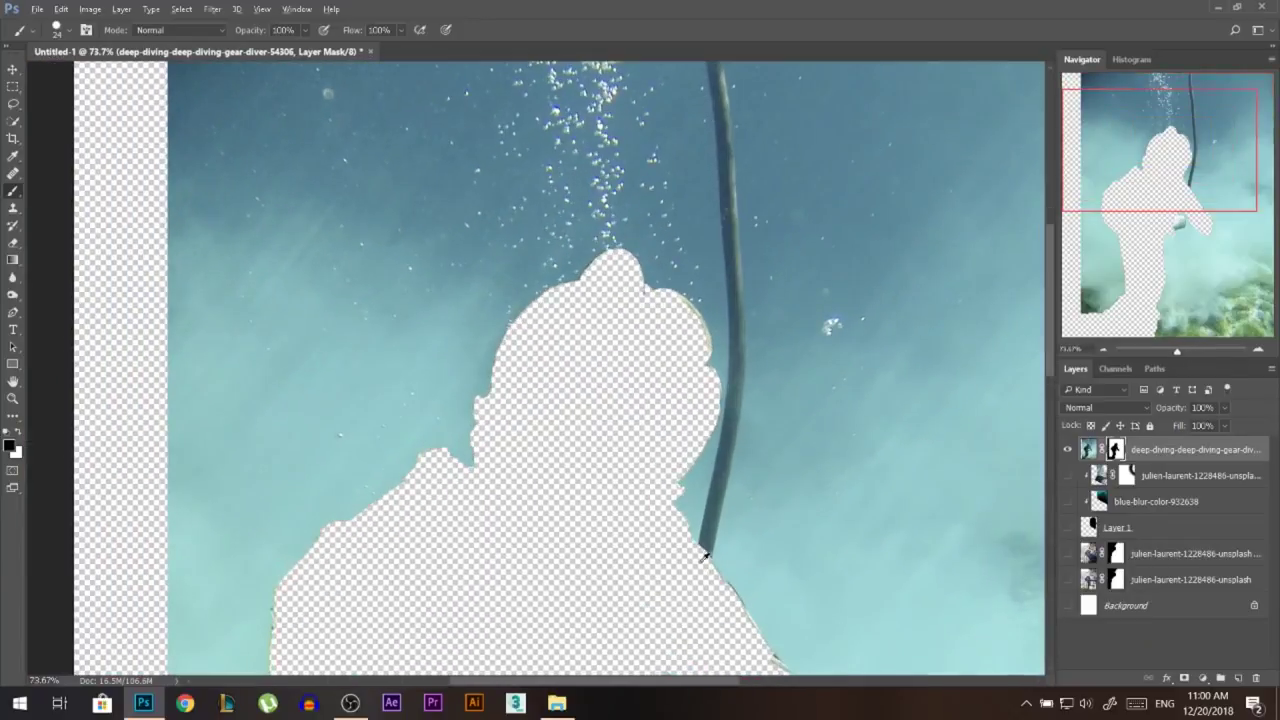
pyautogui.moveTo(732, 415); pyautogui.dragTo(706, 540)
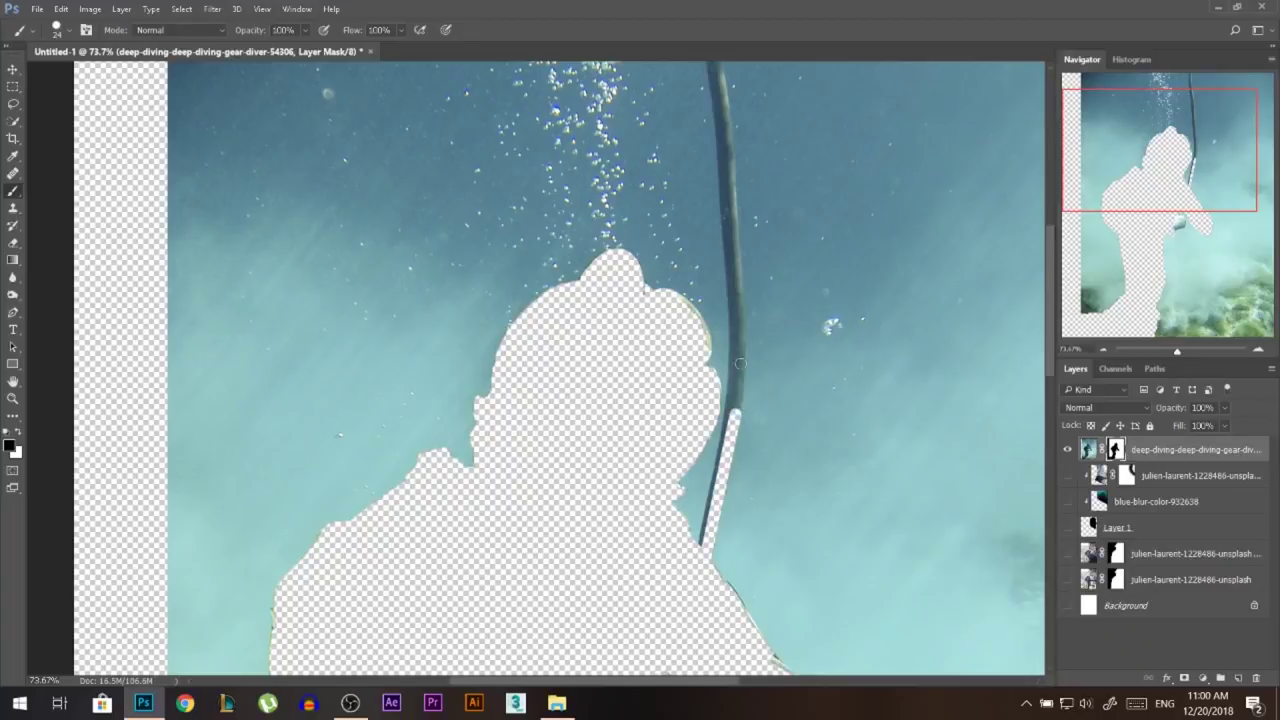
pyautogui.moveTo(741, 341); pyautogui.dragTo(739, 336)
pyautogui.keyDown('shift'); pyautogui.click(732, 203); pyautogui.keyUp('shift')
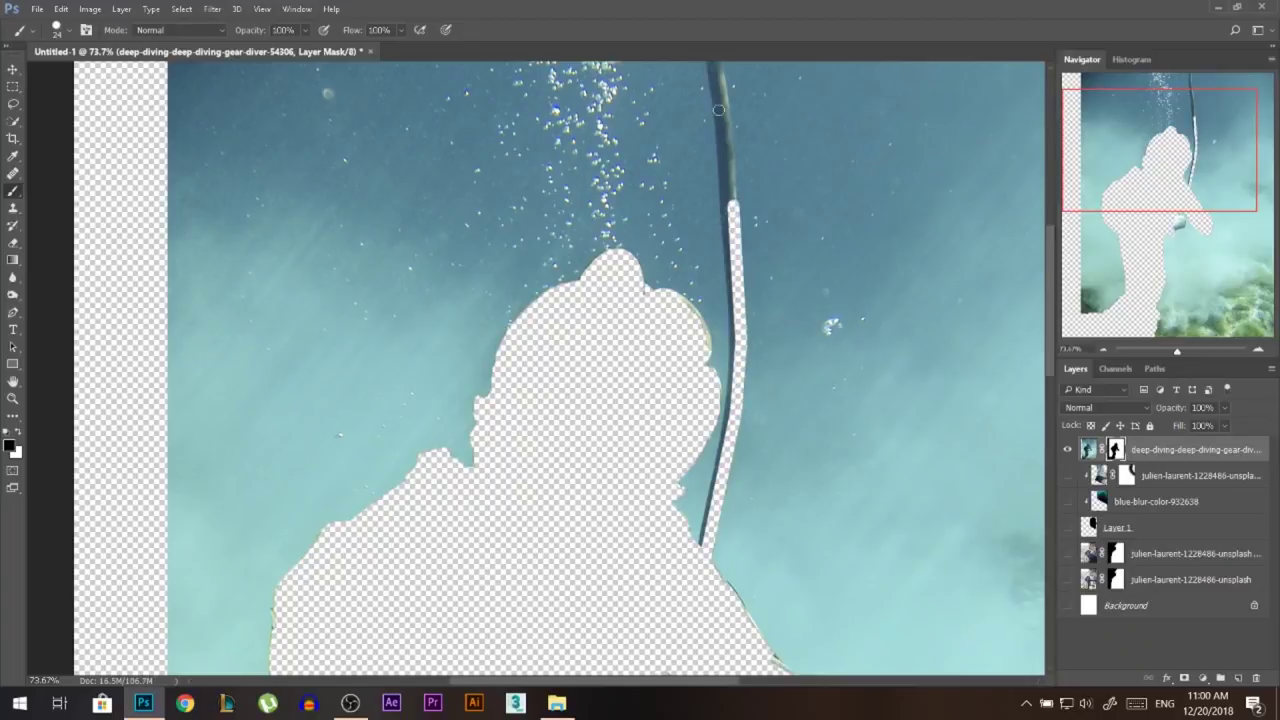
pyautogui.keyDown('shift'); pyautogui.click(720, 92); pyautogui.keyUp('shift')
pyautogui.scroll(3, 716, 120)
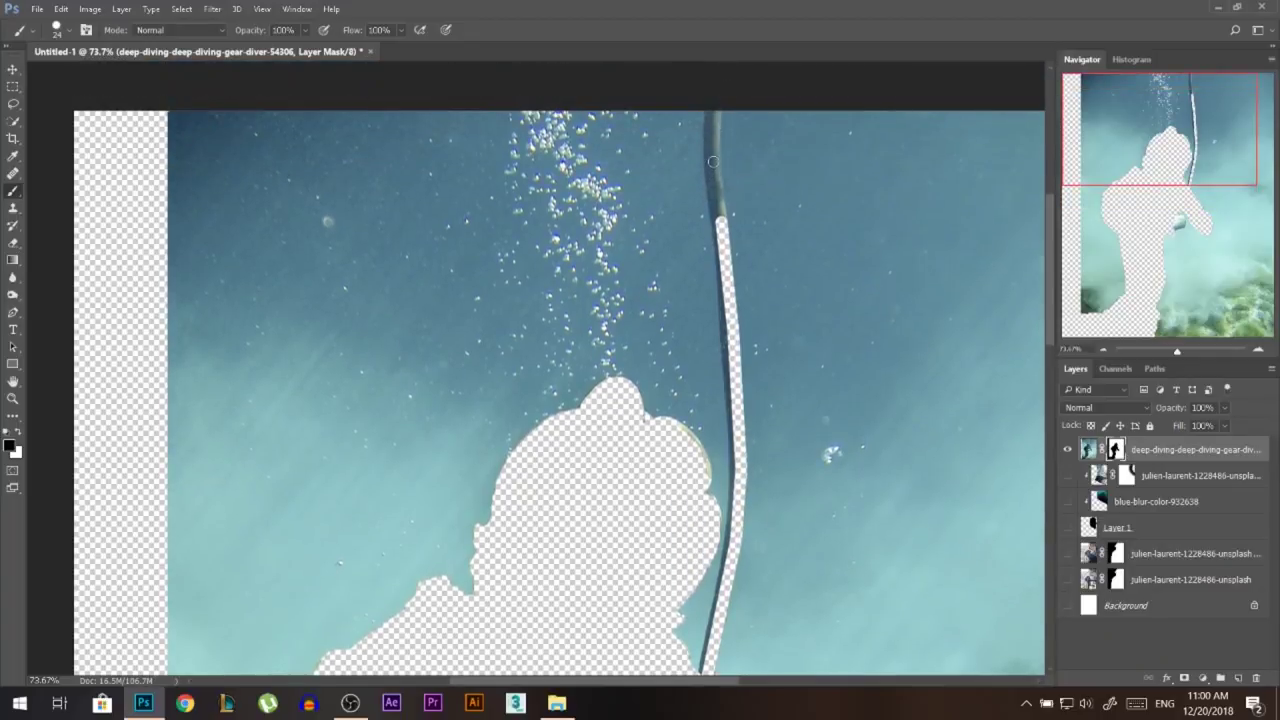
pyautogui.keyDown('shift'); pyautogui.click(712, 161); pyautogui.keyUp('shift')
pyautogui.keyDown('shift'); pyautogui.click(716, 114); pyautogui.keyUp('shift')
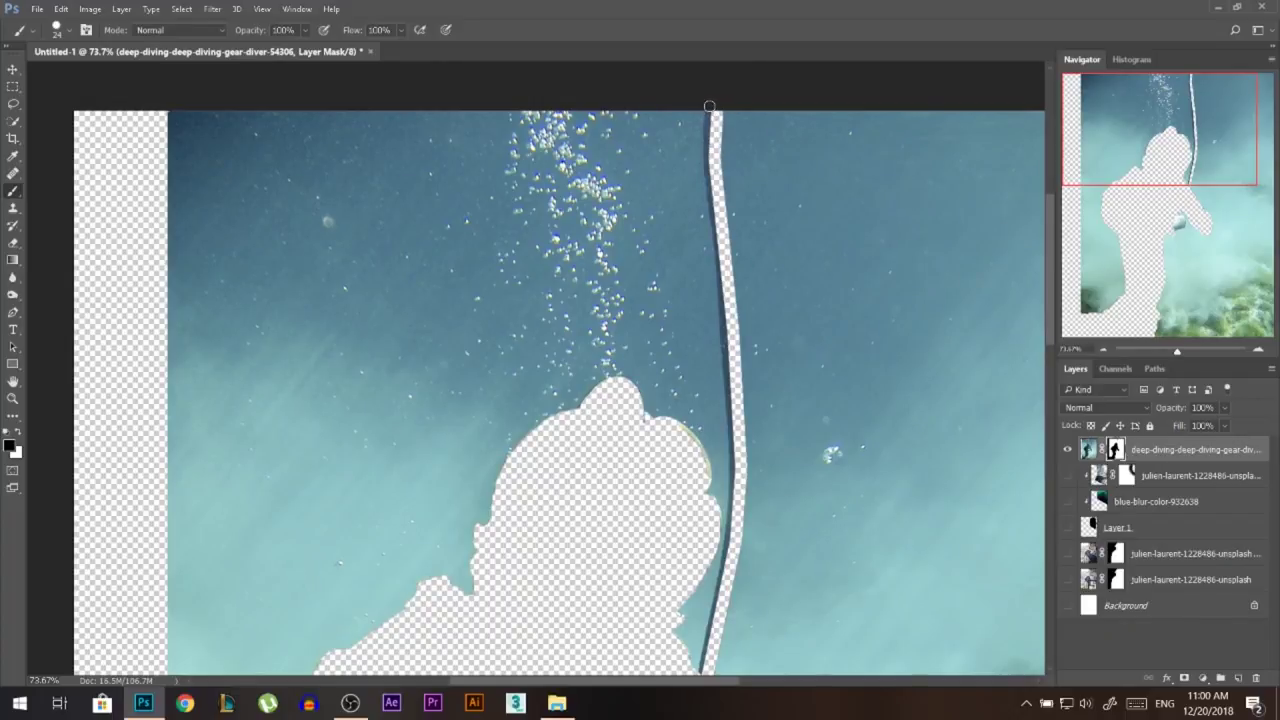
# Step: Mask the remaining left edge of the air hose with connected straight strokes, from the photo's upper edge down to the shoulder
pyautogui.keyDown('shift'); pyautogui.click(708, 140); pyautogui.keyUp('shift')
pyautogui.keyDown('shift'); pyautogui.click(721, 254); pyautogui.keyUp('shift')
pyautogui.keyDown('shift'); pyautogui.click(731, 370); pyautogui.keyUp('shift')
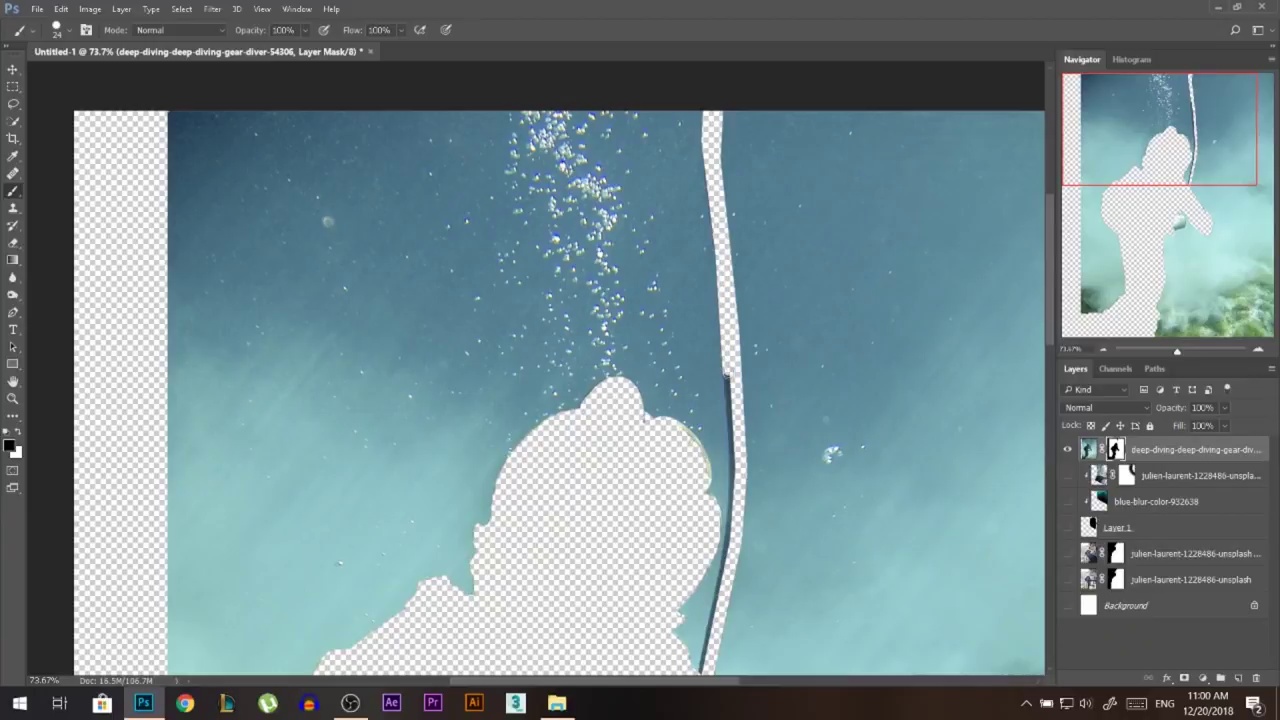
pyautogui.keyDown('shift'); pyautogui.click(736, 471); pyautogui.keyUp('shift')
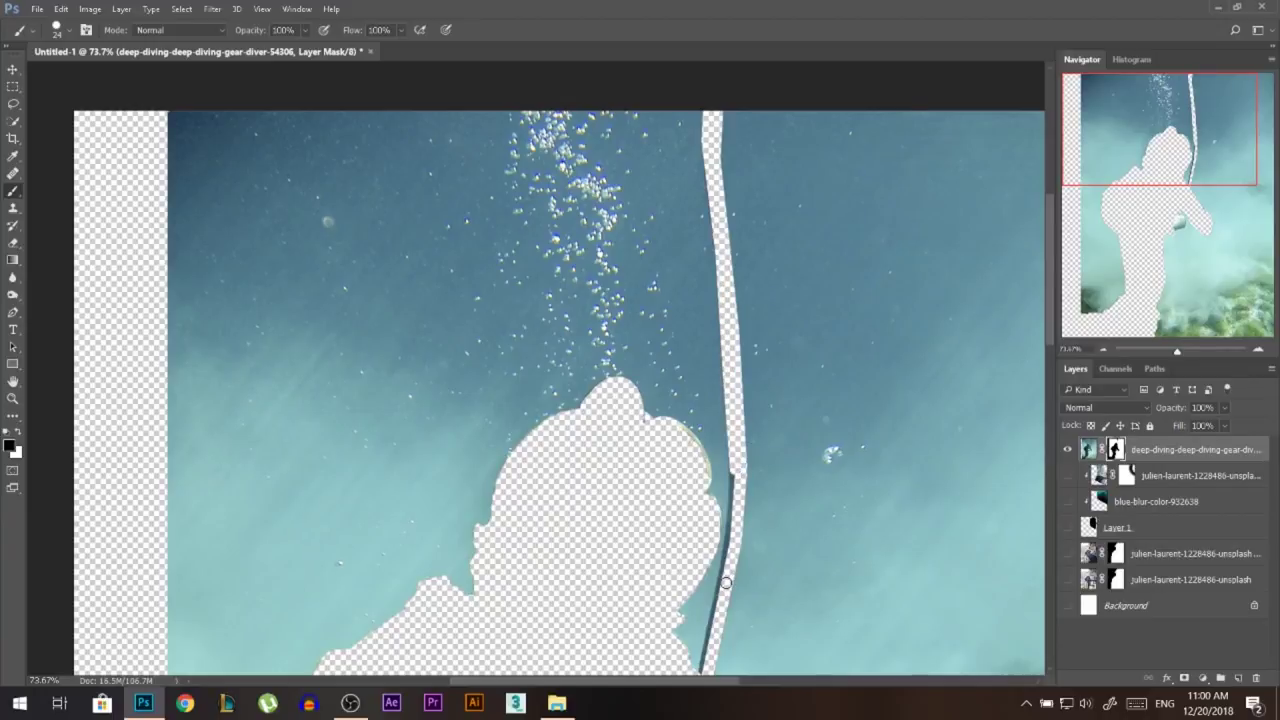
pyautogui.keyDown('shift'); pyautogui.click(722, 584); pyautogui.keyUp('shift')
pyautogui.scroll(-1, 714, 600)
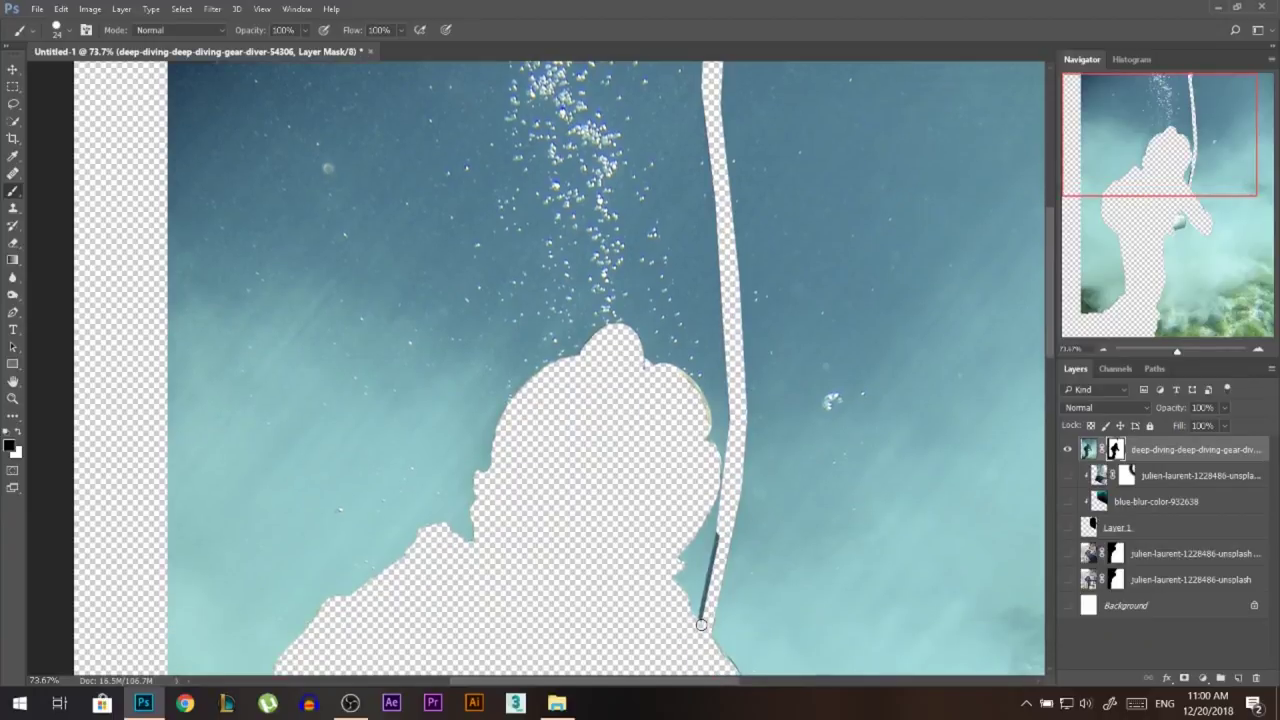
pyautogui.keyDown('shift'); pyautogui.click(701, 624); pyautogui.keyUp('shift')
# Step: Paint black on the mask over the remaining spots around the diver's chest and arm with a 46 px brush
pyautogui.scroll(-3, 701, 624)
pyautogui.press('super')
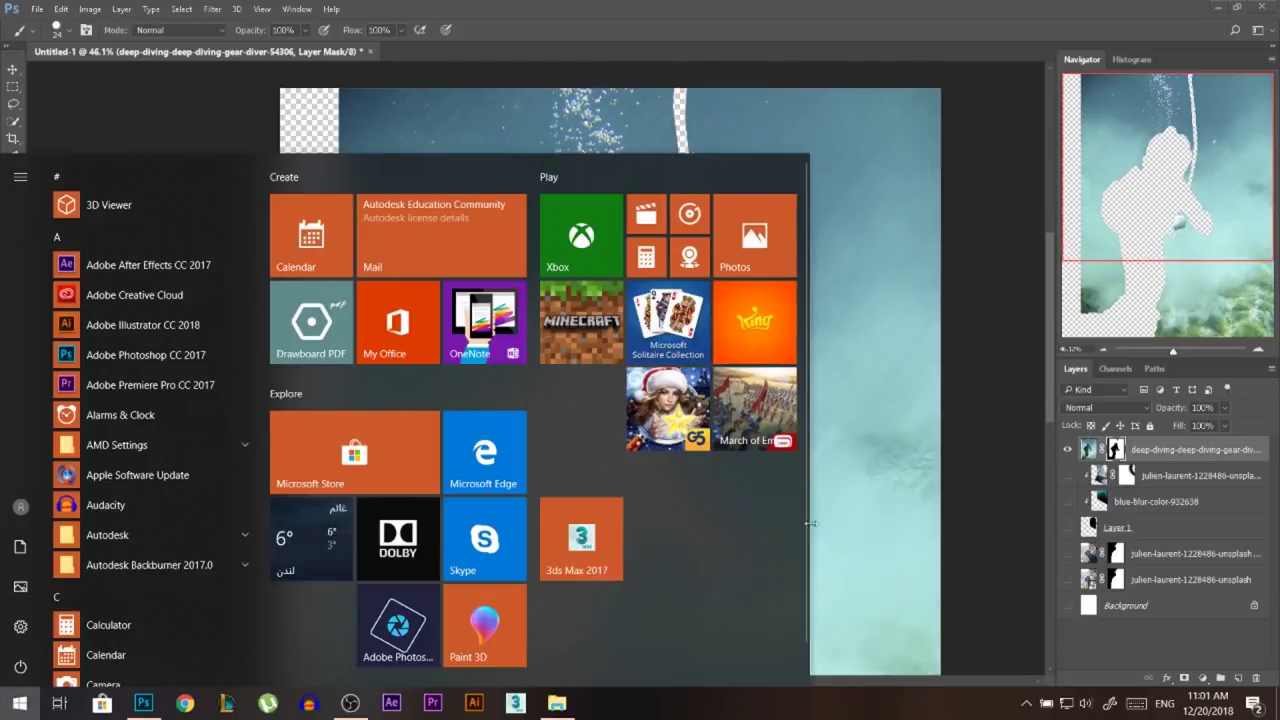
pyautogui.press('Escape')
pyautogui.scroll(4, 604, 480)
pyautogui.moveTo(604, 478)
pyautogui.mouseDown()
pyautogui.moveTo(621, 536)
pyautogui.moveTo(533, 560)
pyautogui.moveTo(584, 548)
pyautogui.moveTo(593, 511)
pyautogui.moveTo(552, 458)
pyautogui.moveTo(546, 535)
pyautogui.moveTo(593, 438)
pyautogui.moveTo(623, 509)
pyautogui.moveTo(618, 539)
pyautogui.moveTo(780, 446)
pyautogui.moveTo(703, 341)
pyautogui.mouseUp()
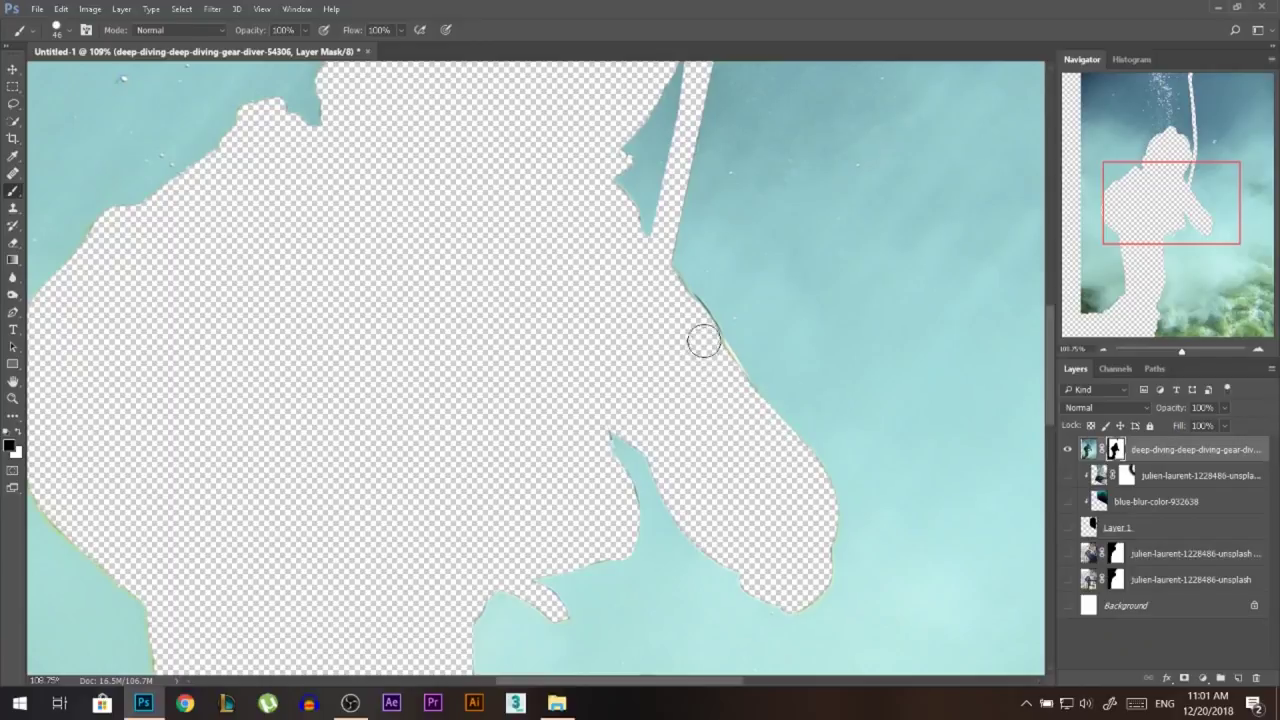
# Step: Show all the other layers again and invert the diver's layer mask
pyautogui.hotkey('ctrl', '0')
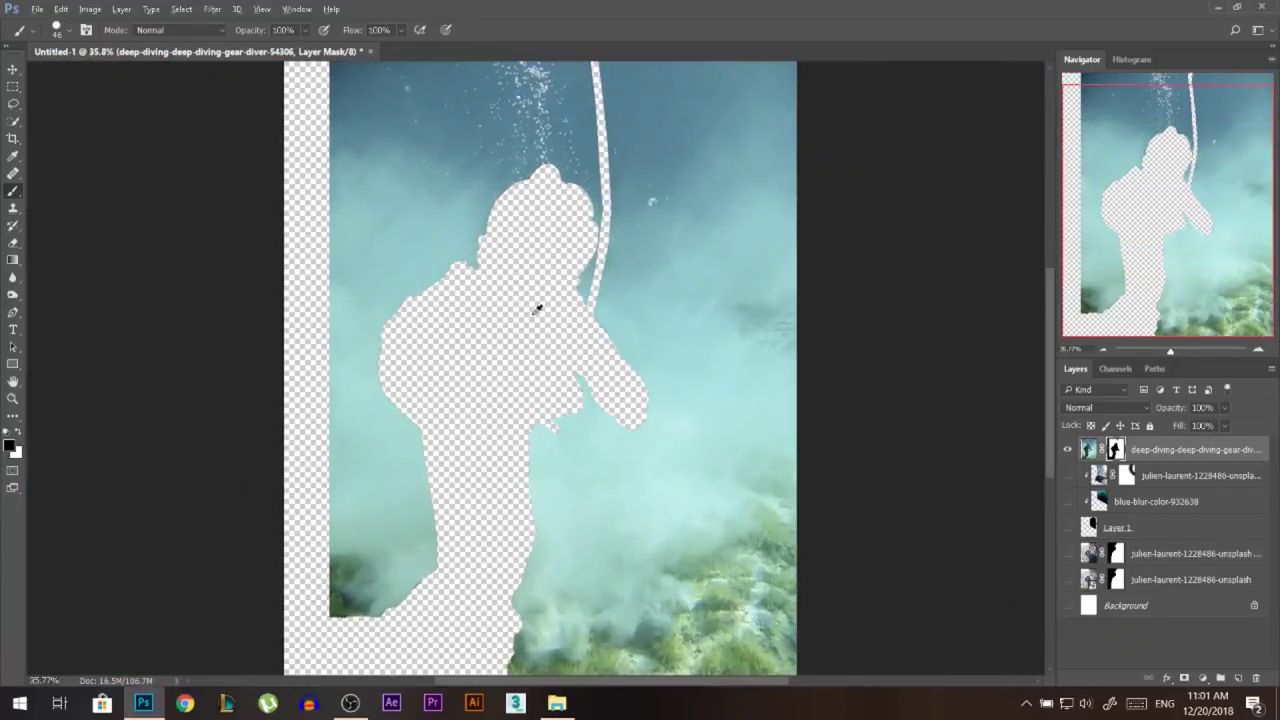
pyautogui.scroll(-2, 564, 284)
pyautogui.keyDown('alt'); pyautogui.click(1066, 451); pyautogui.keyUp('alt')
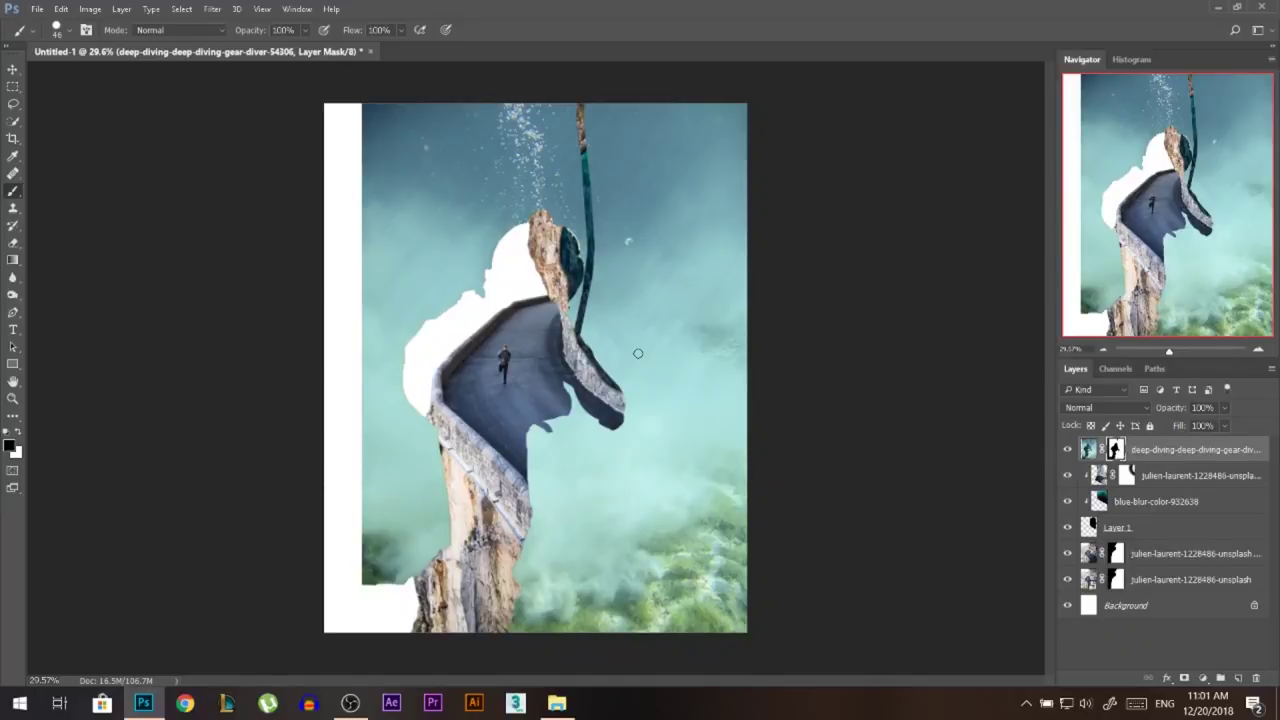
pyautogui.hotkey('ctrl', 'i')
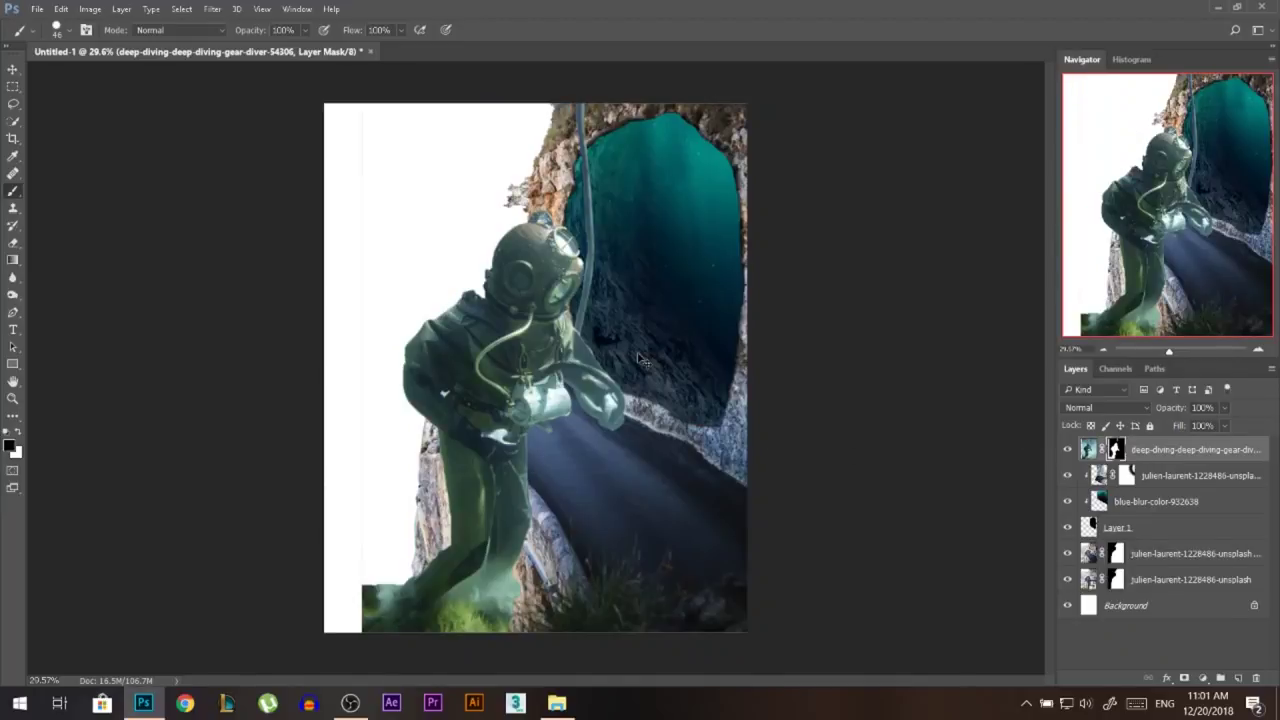
# Step: Move the diver into the cave opening, flip it horizontally and scale it to 62.74%
pyautogui.click(12, 69)
pyautogui.moveTo(510, 334); pyautogui.dragTo(592, 279)
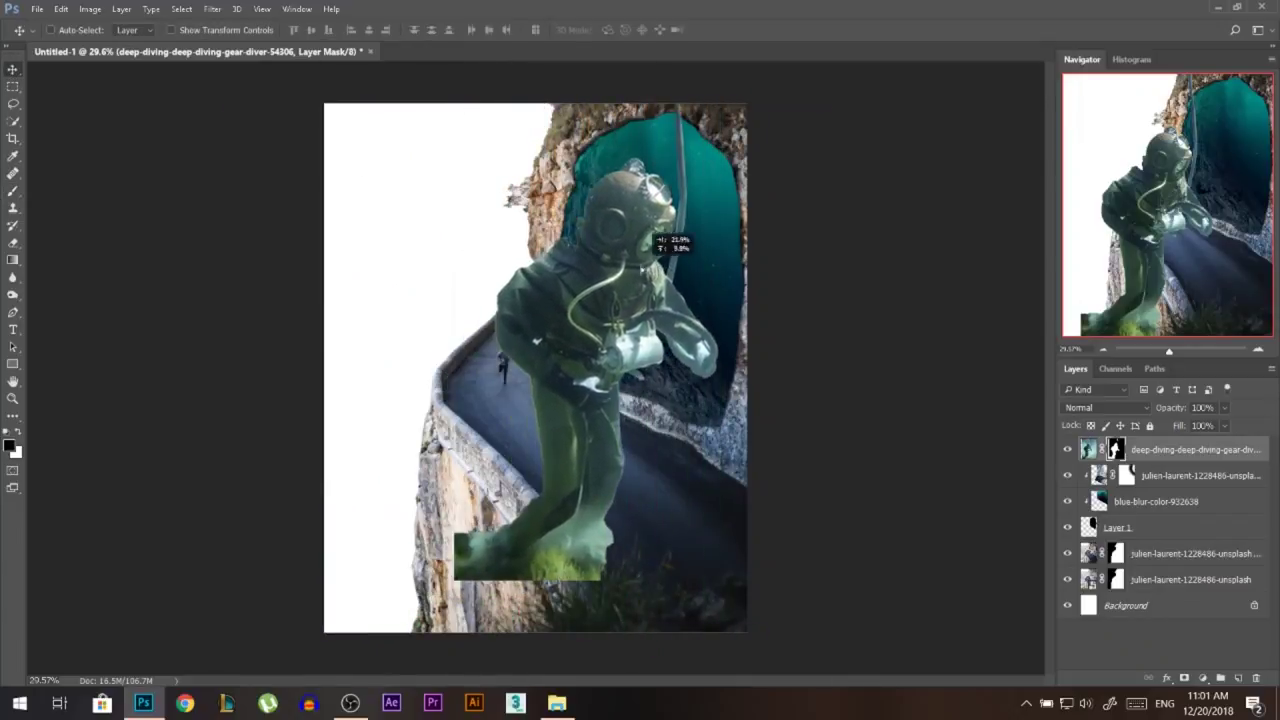
pyautogui.hotkey('ctrl', 't')
pyautogui.moveTo(855, 578); pyautogui.dragTo(781, 486)
pyautogui.rightClick(632, 287)
pyautogui.click(690, 502)
pyautogui.moveTo(713, 385); pyautogui.dragTo(678, 302)
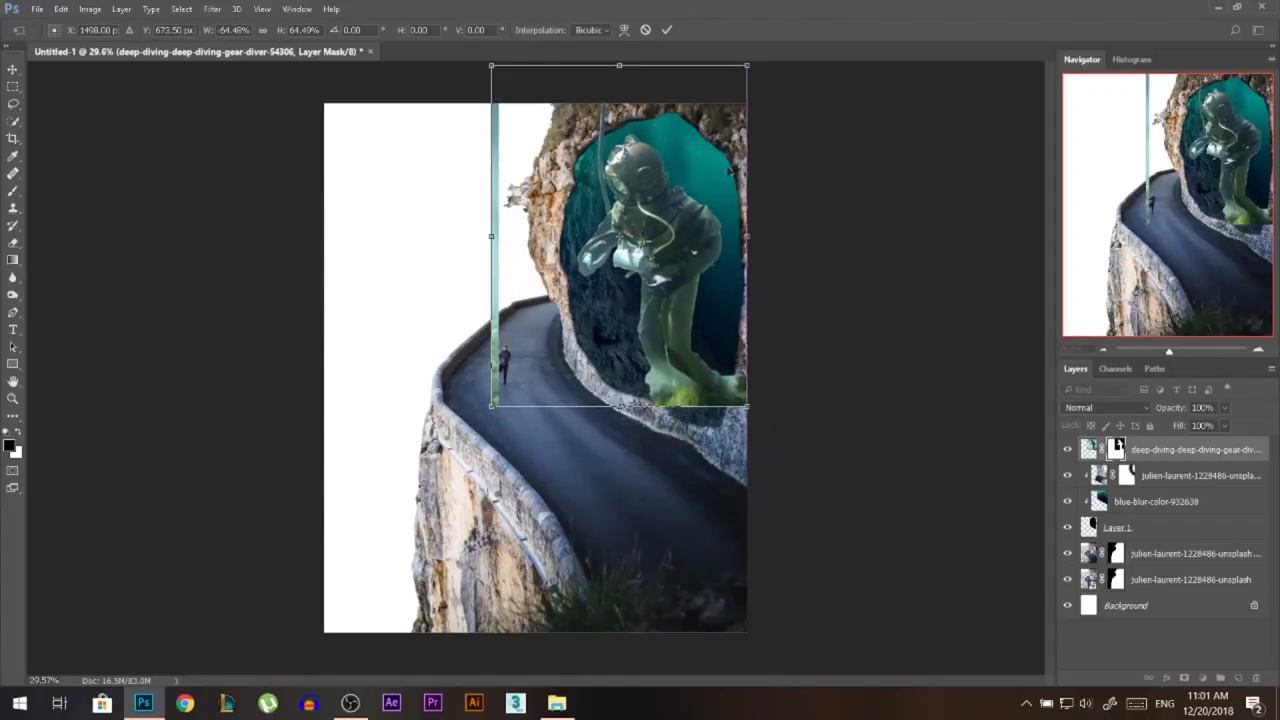
pyautogui.moveTo(747, 406); pyautogui.dragTo(741, 399)
pyautogui.press('Return')
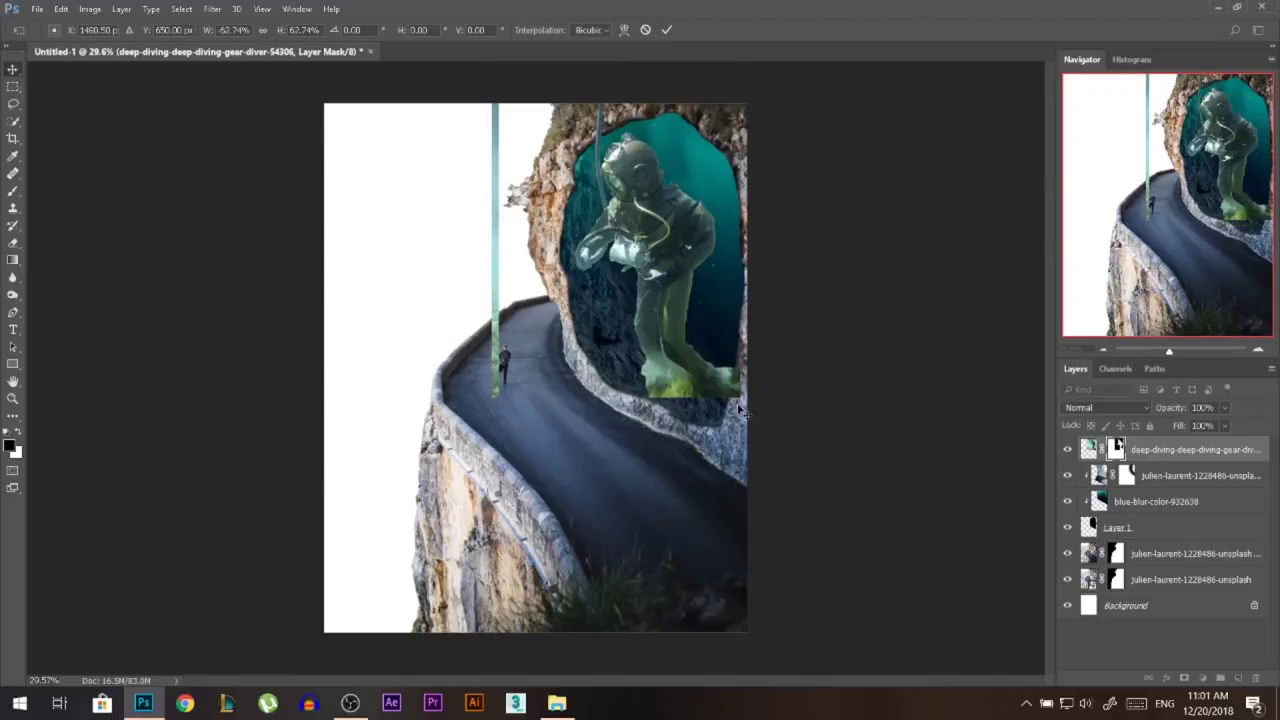
# Step: Clip the diver layer to the cave shape, shift it slightly down and right, and apply its layer mask
pyautogui.keyDown('alt'); pyautogui.click(1119, 450); pyautogui.keyUp('alt')
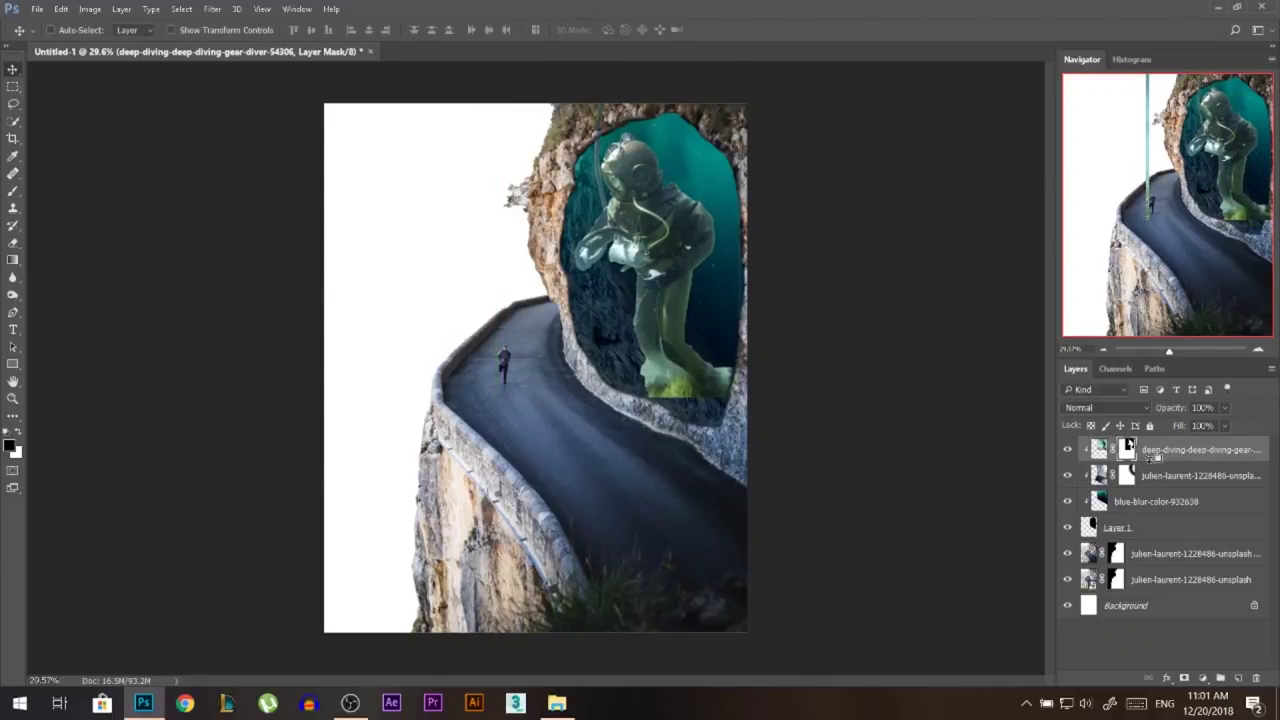
pyautogui.moveTo(656, 294)
pyautogui.mouseDown()
pyautogui.moveTo(675, 331)
pyautogui.moveTo(700, 332)
pyautogui.moveTo(688, 285)
pyautogui.moveTo(670, 312)
pyautogui.mouseUp()
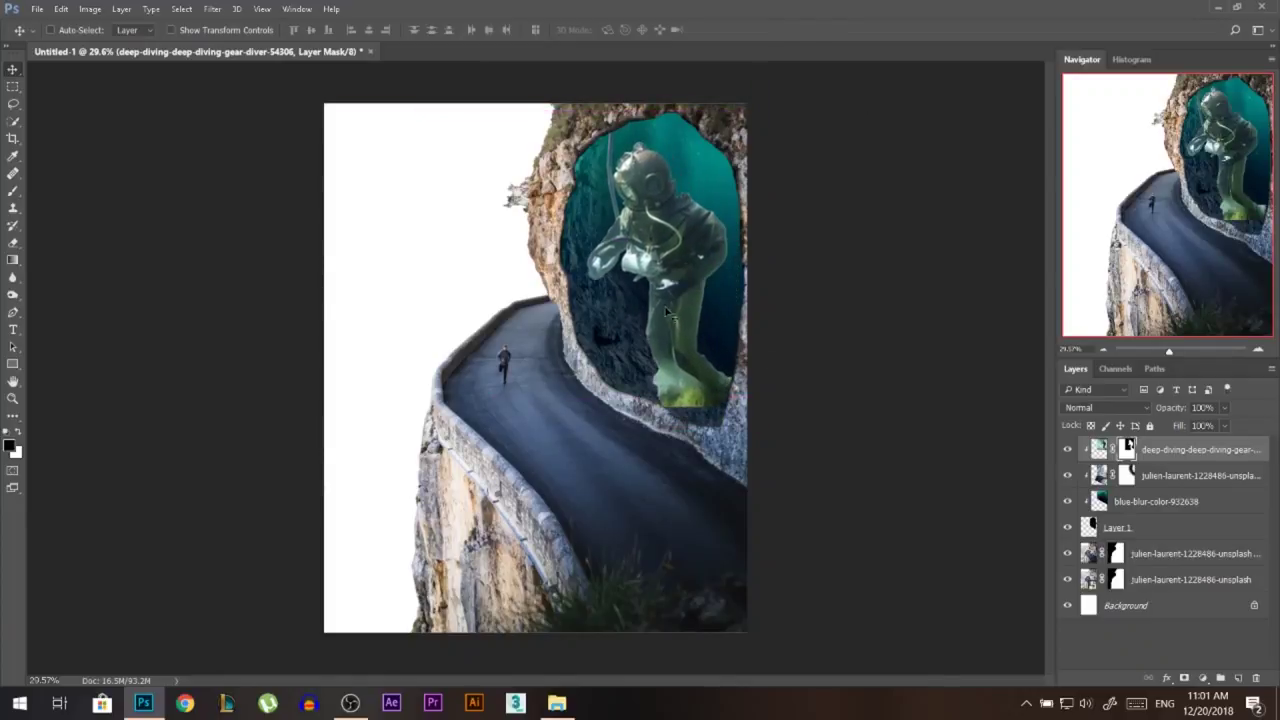
pyautogui.rightClick(1127, 450)
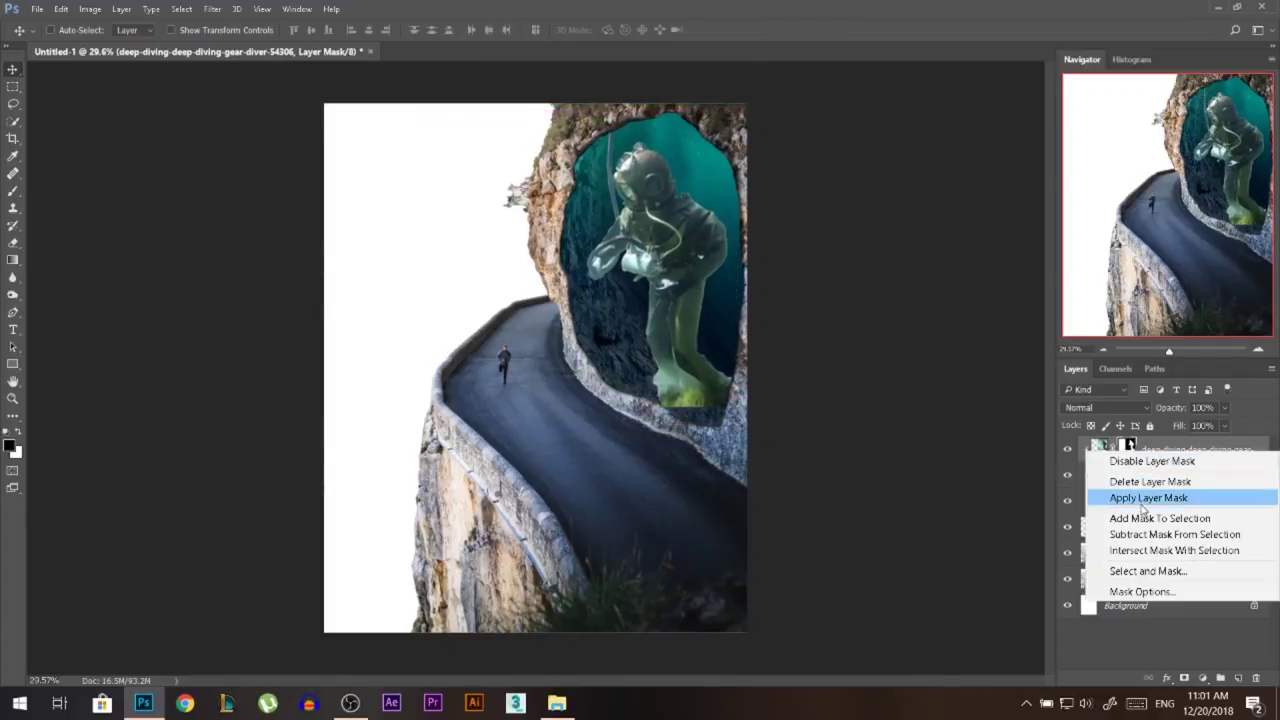
pyautogui.click(1141, 500)
pyautogui.scroll(3, 705, 300)
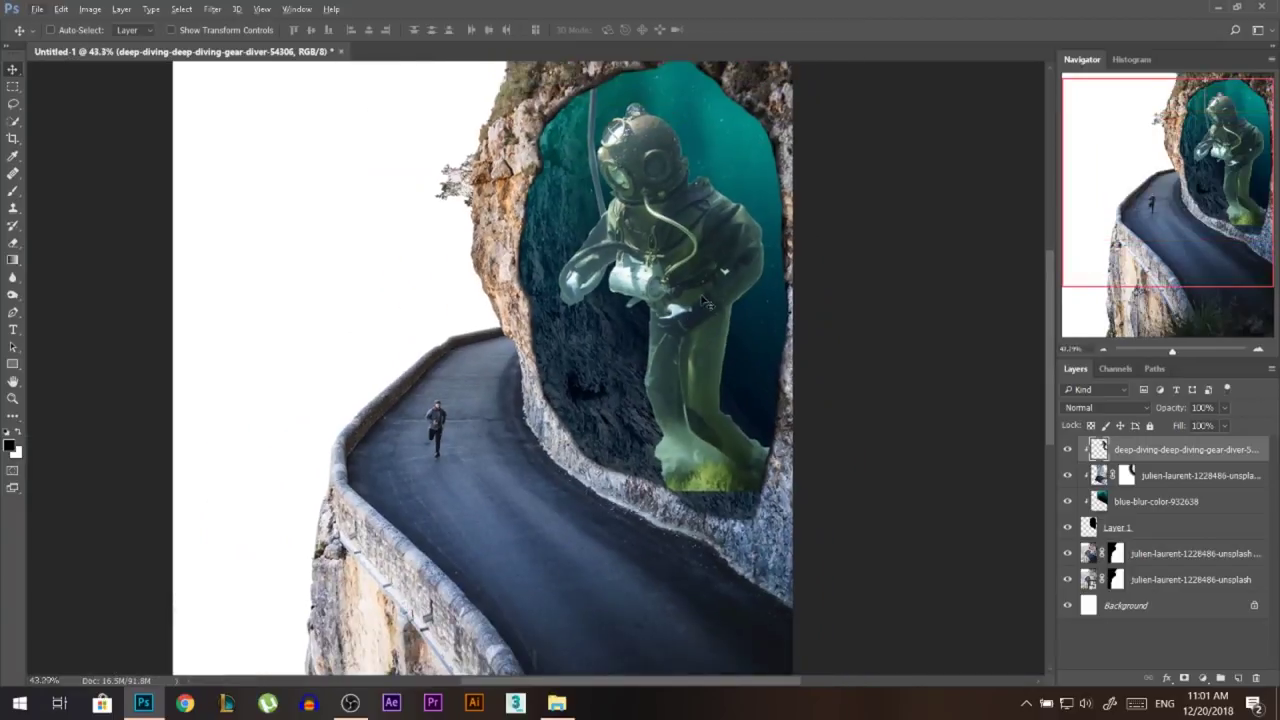
pyautogui.scroll(5, 705, 300)
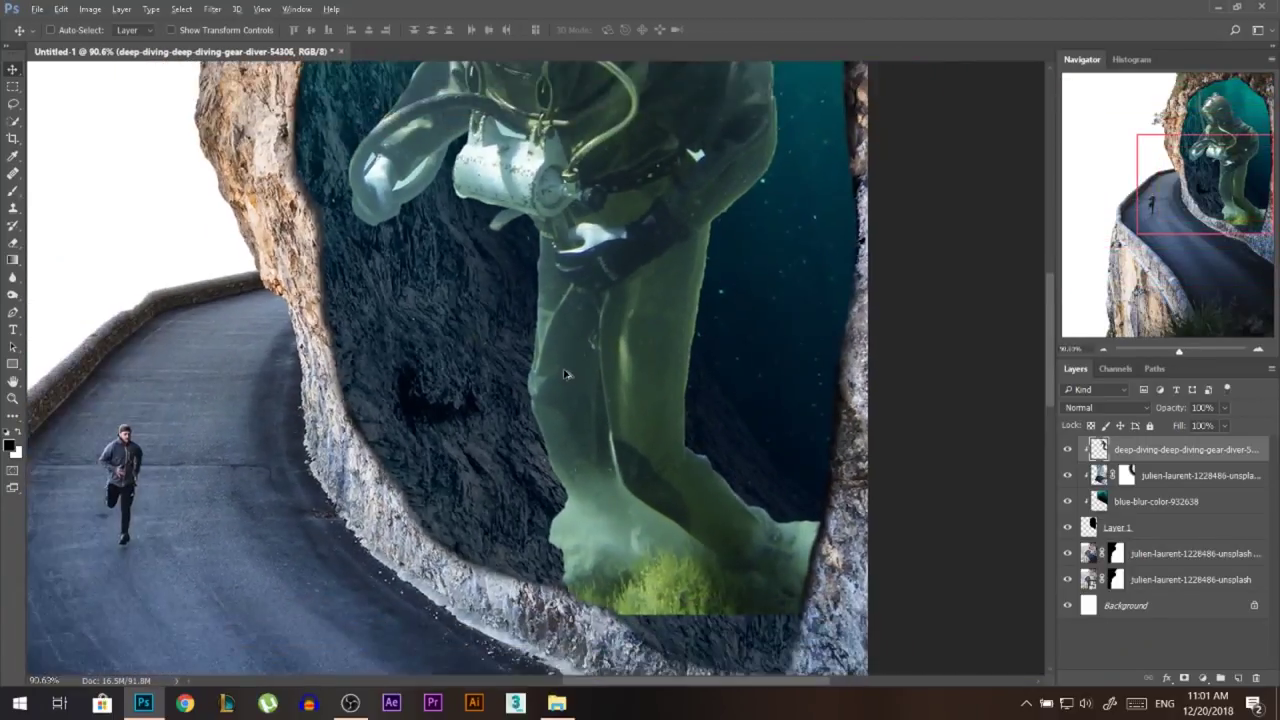
pyautogui.scroll(-3, 565, 374)
pyautogui.click(1203, 680)
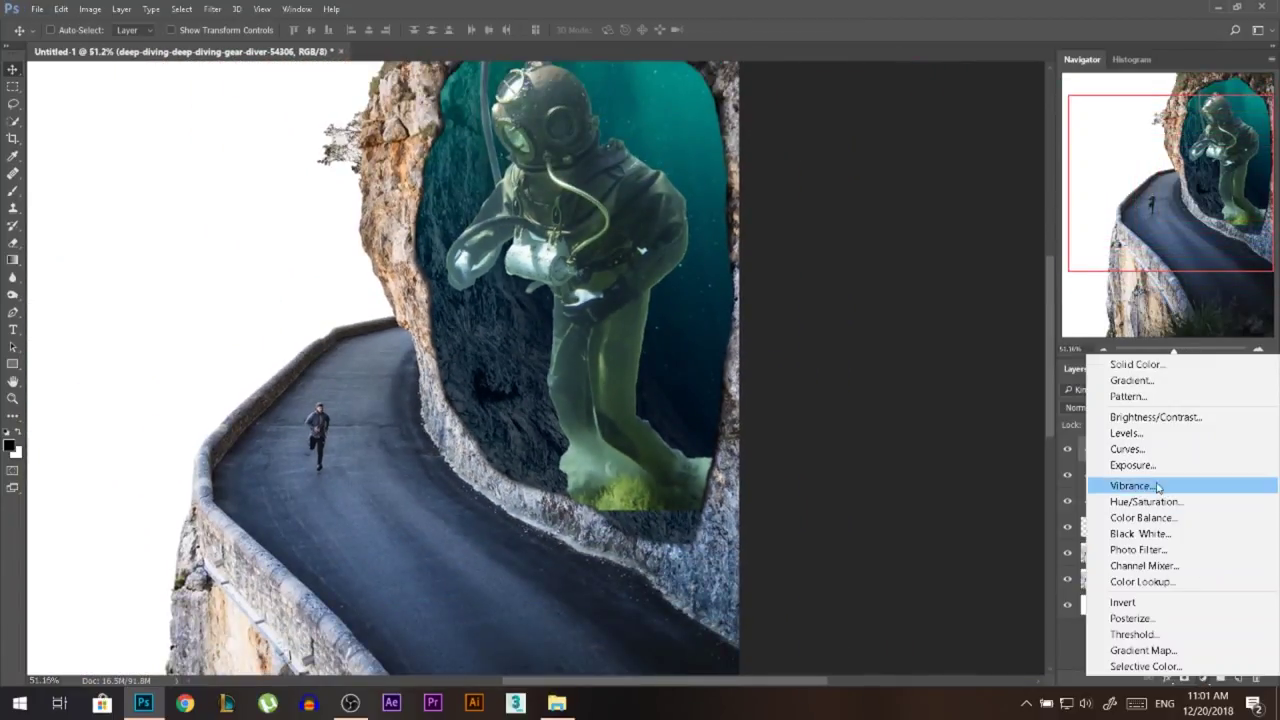
pyautogui.click(1100, 451)
pyautogui.click(922, 294)
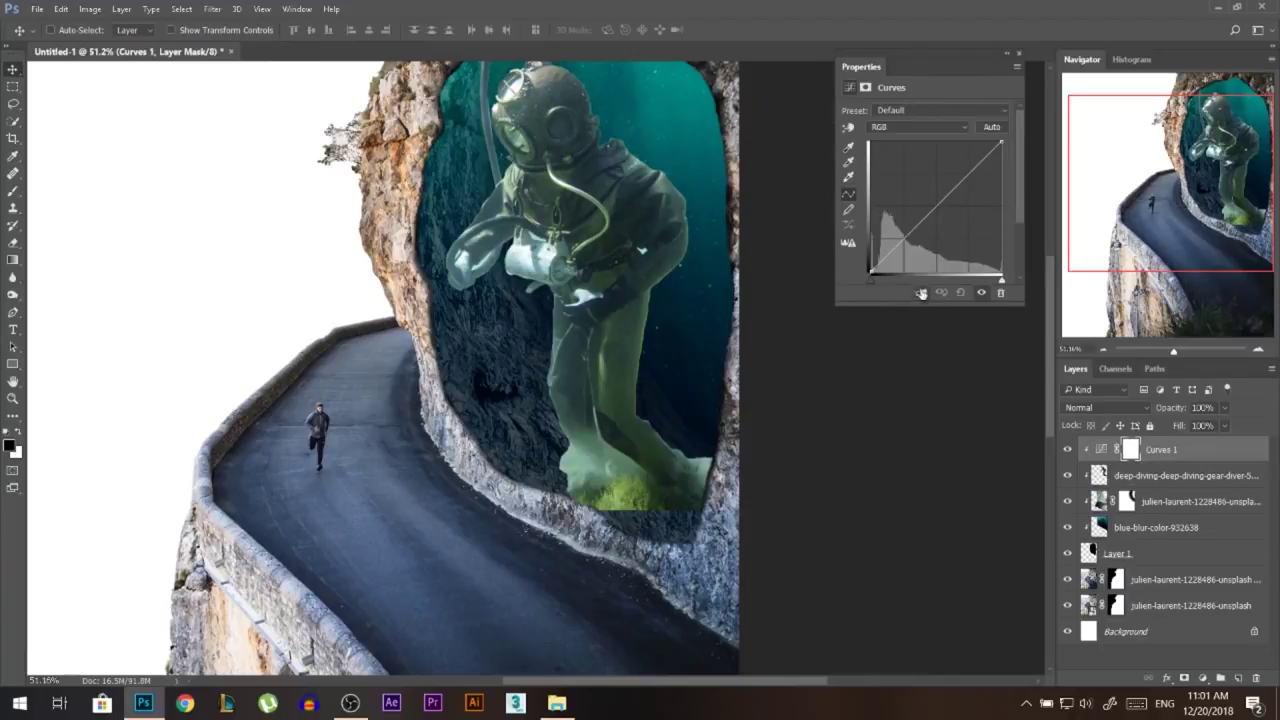
pyautogui.click(903, 241)
pyautogui.moveTo(903, 241); pyautogui.dragTo(905, 249)
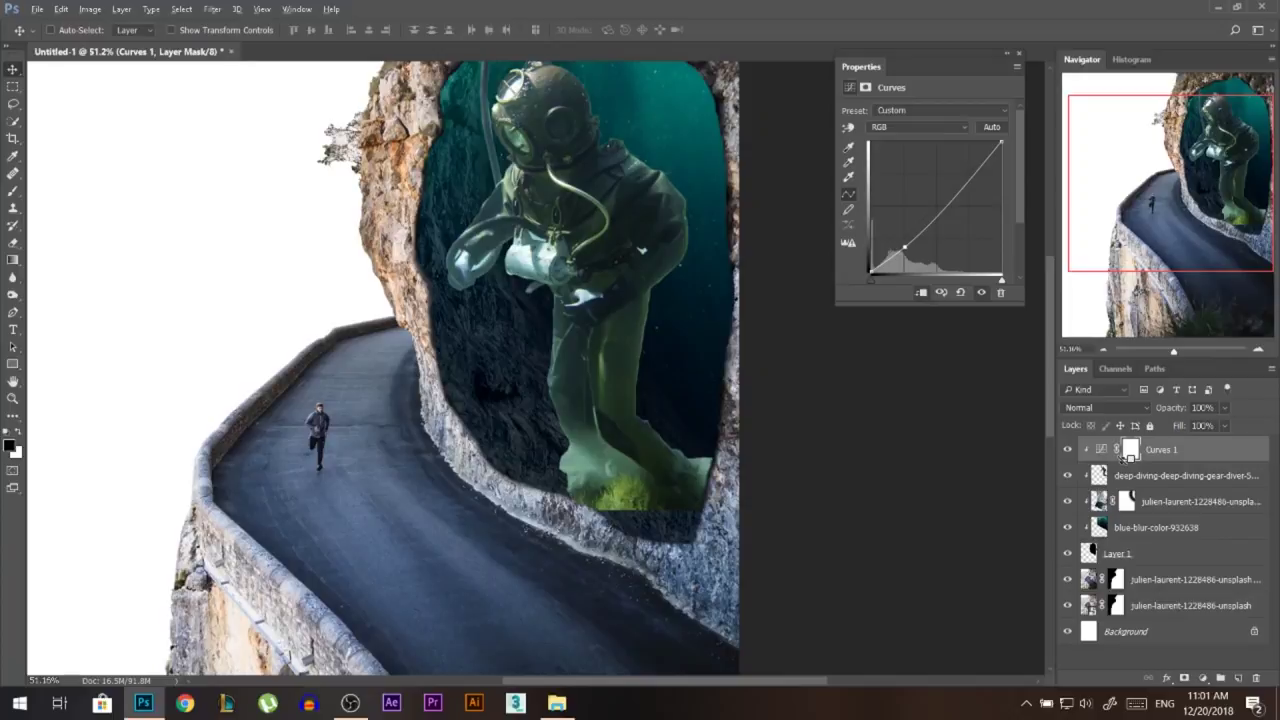
pyautogui.press('Delete')
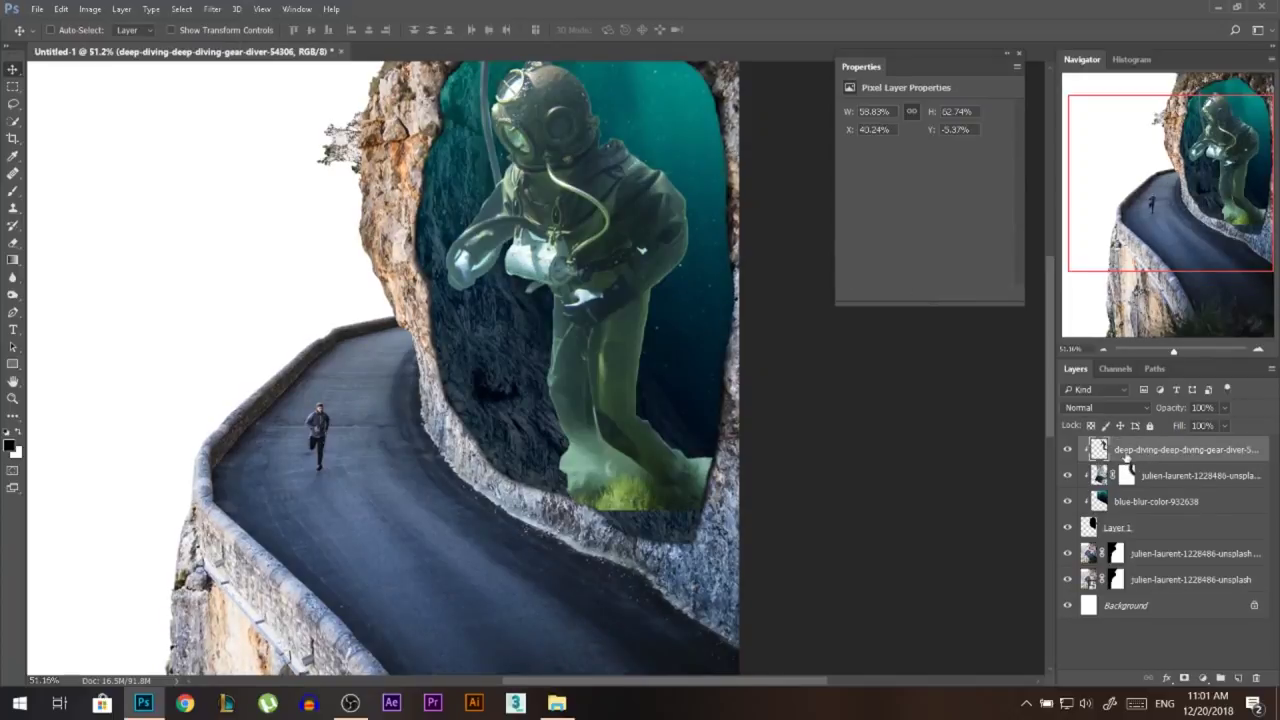
# Step: Darken the diver layer directly with a Curves adjustment, mapping input 64 to output 38
pyautogui.click(89, 9)
pyautogui.moveTo(165, 52)
pyautogui.click(293, 81)
pyautogui.moveTo(803, 261); pyautogui.dragTo(804, 279)
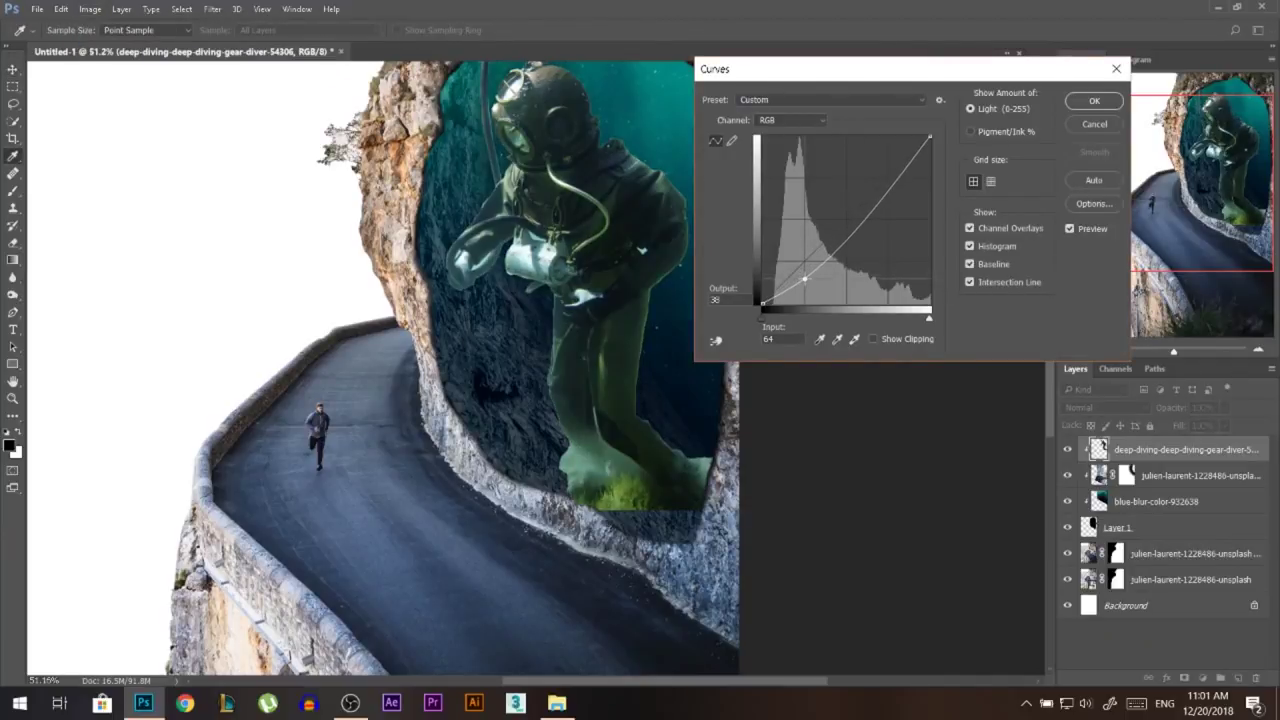
pyautogui.click(1085, 104)
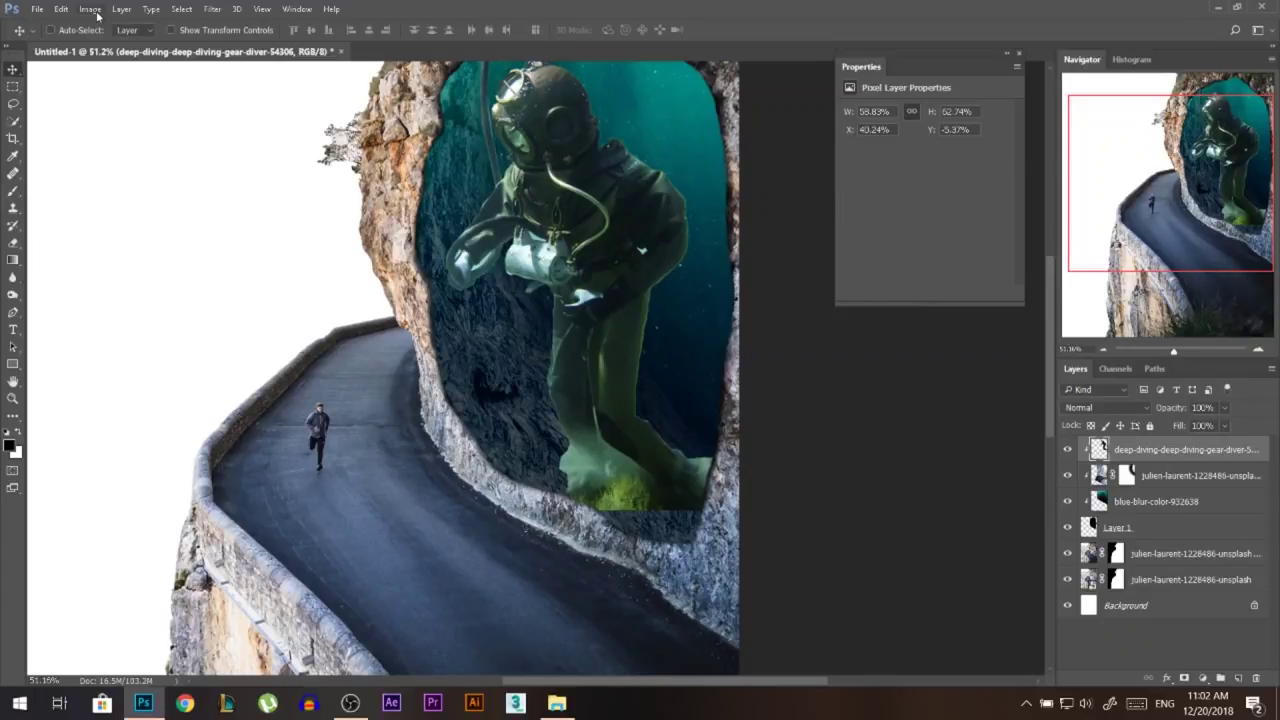
# Step: Start a Hue/Saturation adjustment on the diver layer and widen its Yellows range into the greens, spanning 14°/43° to 116°\146°
pyautogui.click(95, 12)
pyautogui.moveTo(188, 57)
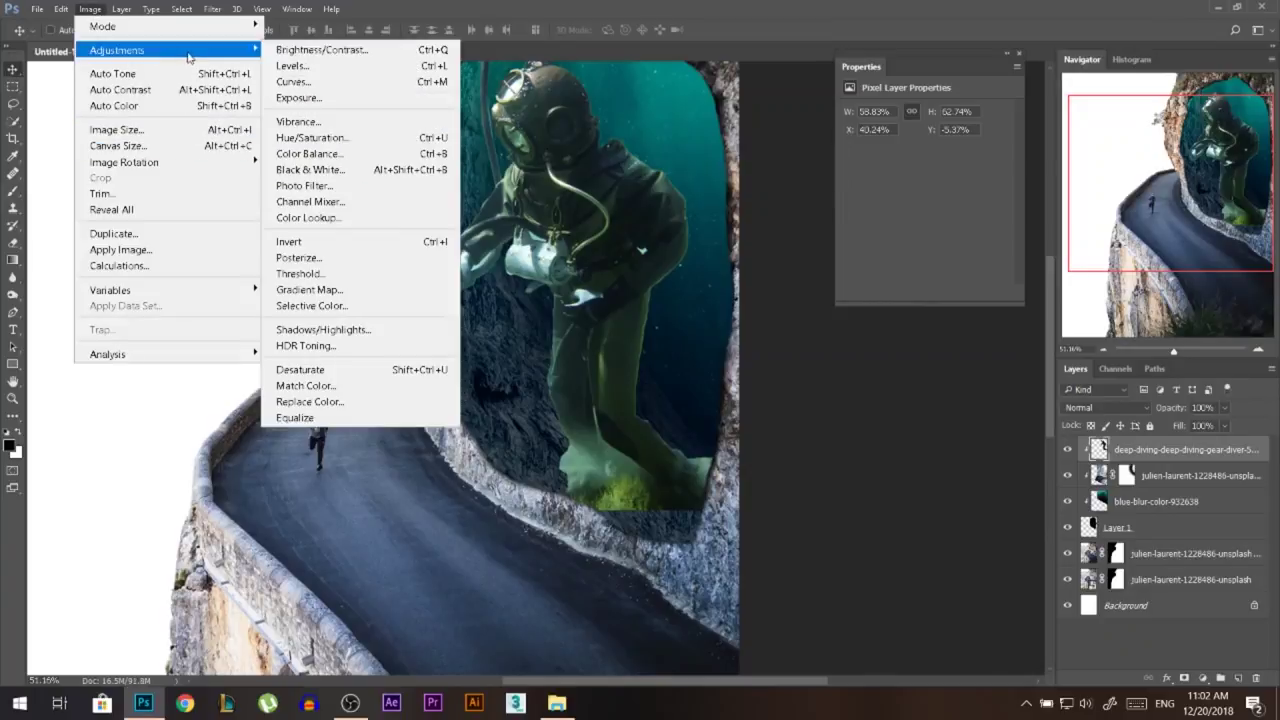
pyautogui.click(338, 140)
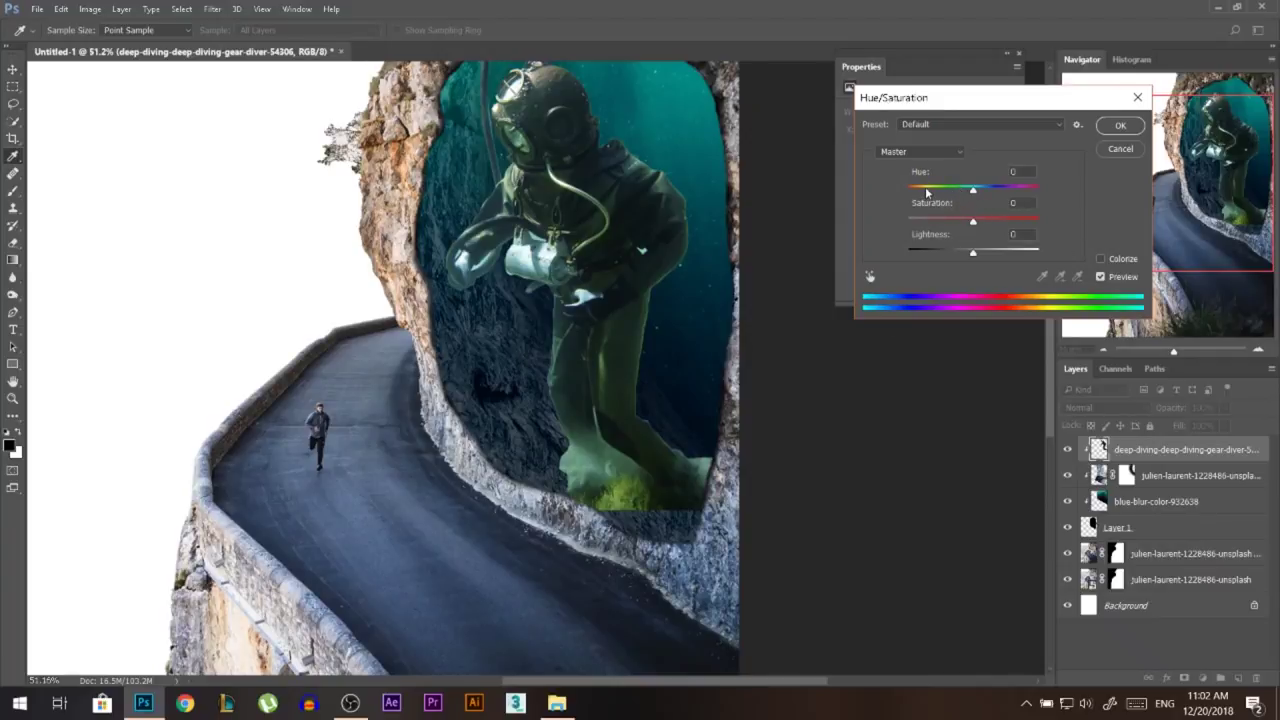
pyautogui.moveTo(972, 190); pyautogui.dragTo(991, 193)
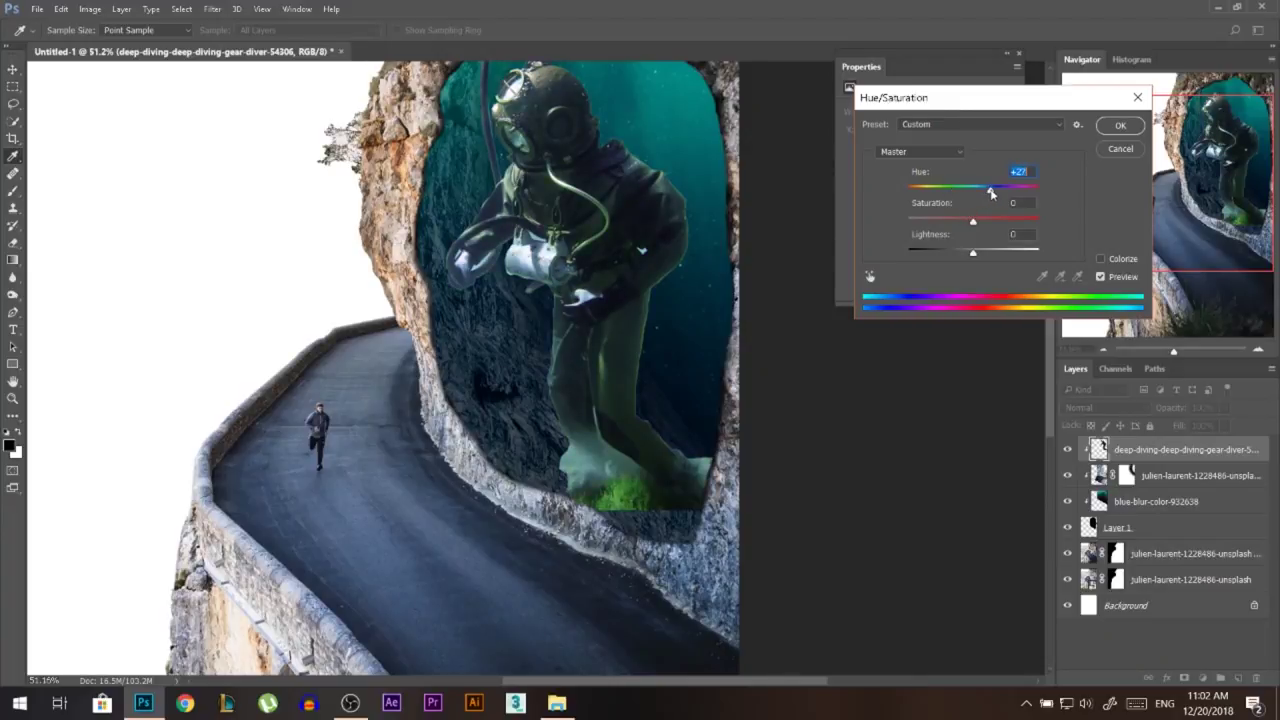
pyautogui.moveTo(990, 188); pyautogui.dragTo(974, 180)
pyautogui.click(953, 152)
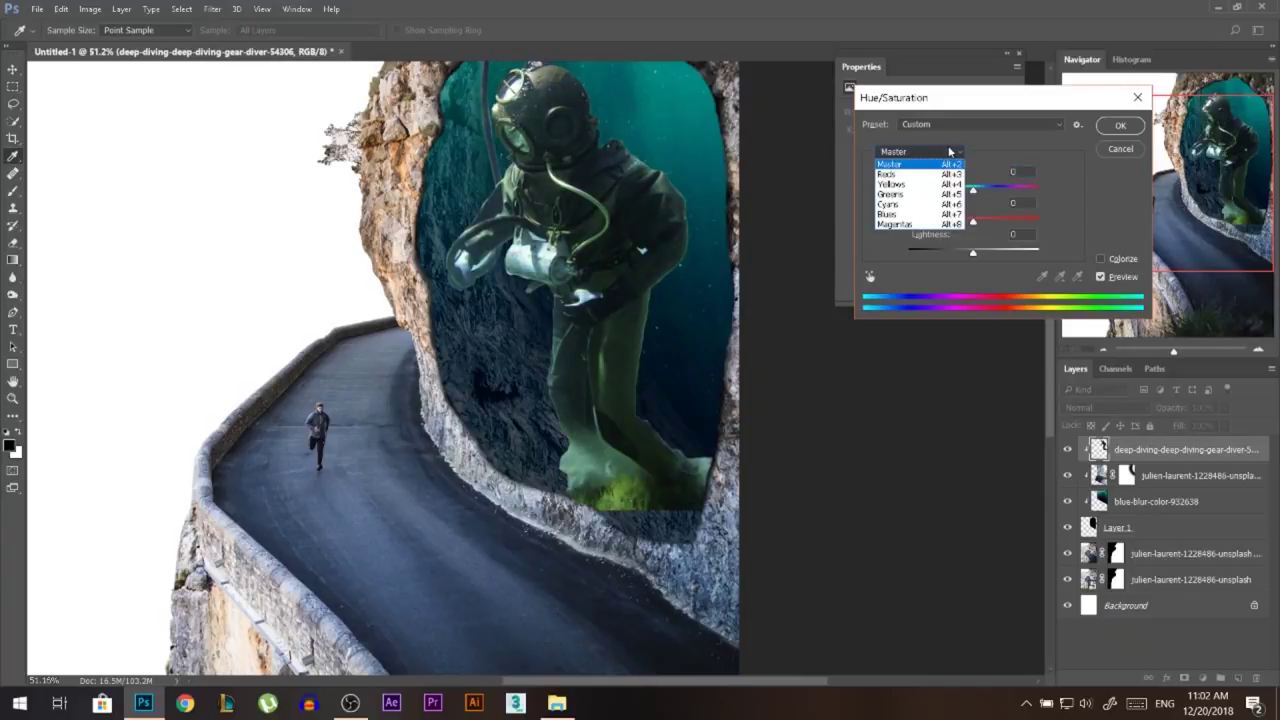
pyautogui.click(907, 185)
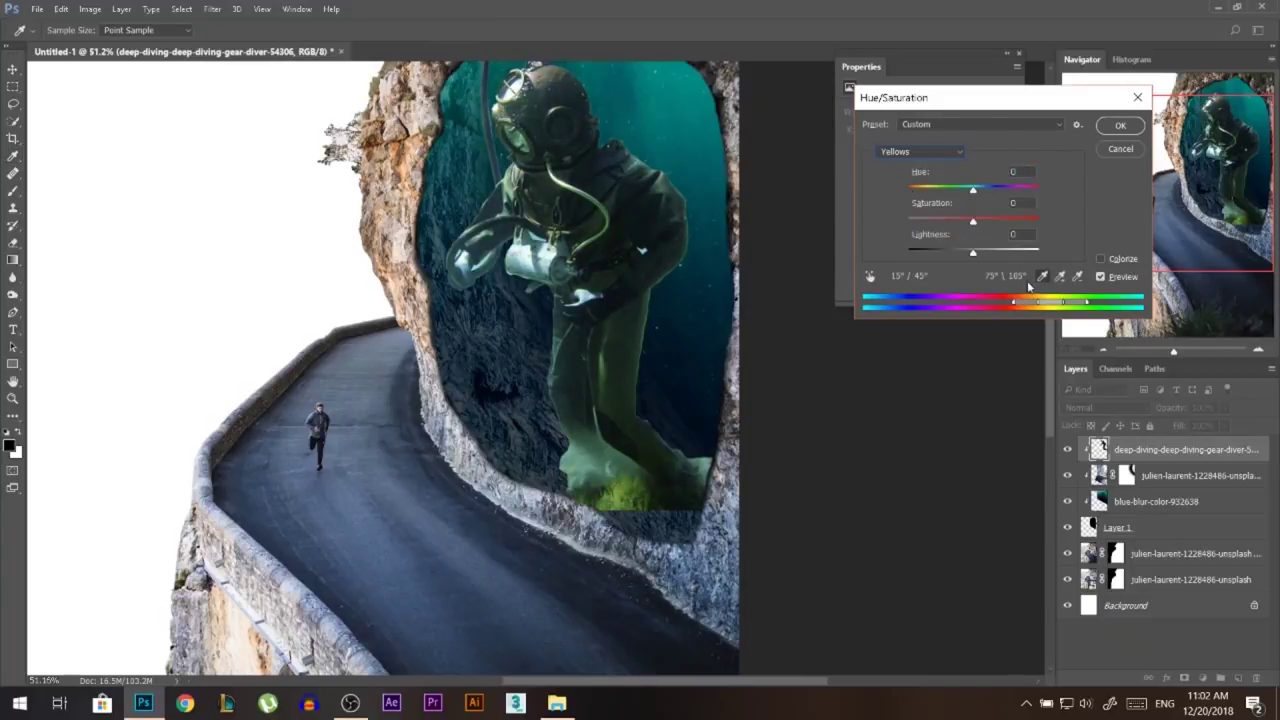
pyautogui.moveTo(1069, 308); pyautogui.dragTo(1017, 306)
pyautogui.moveTo(1083, 306); pyautogui.dragTo(1104, 306)
# Step: Shift the diver's Yellows to hue +39 and saturation -72, and apply the adjustment
pyautogui.moveTo(976, 192)
pyautogui.mouseDown()
pyautogui.moveTo(1046, 186)
pyautogui.moveTo(977, 193)
pyautogui.moveTo(999, 193)
pyautogui.mouseUp()
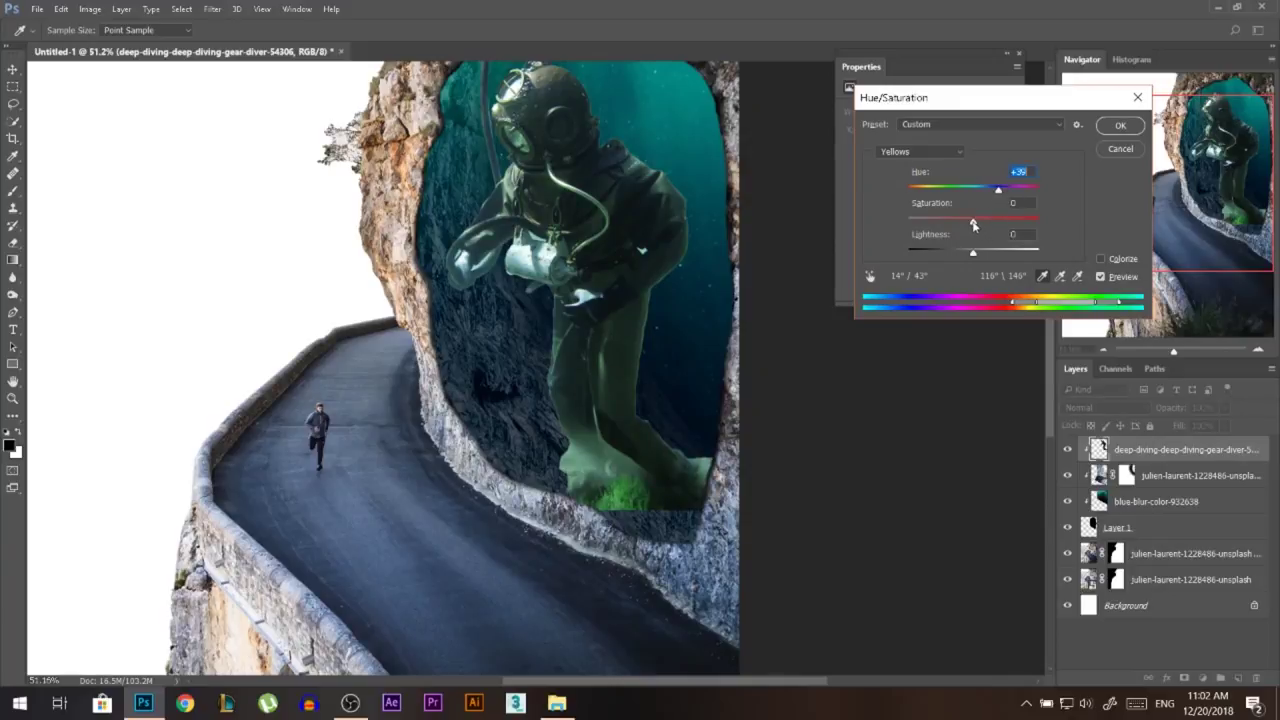
pyautogui.moveTo(974, 224); pyautogui.dragTo(929, 233)
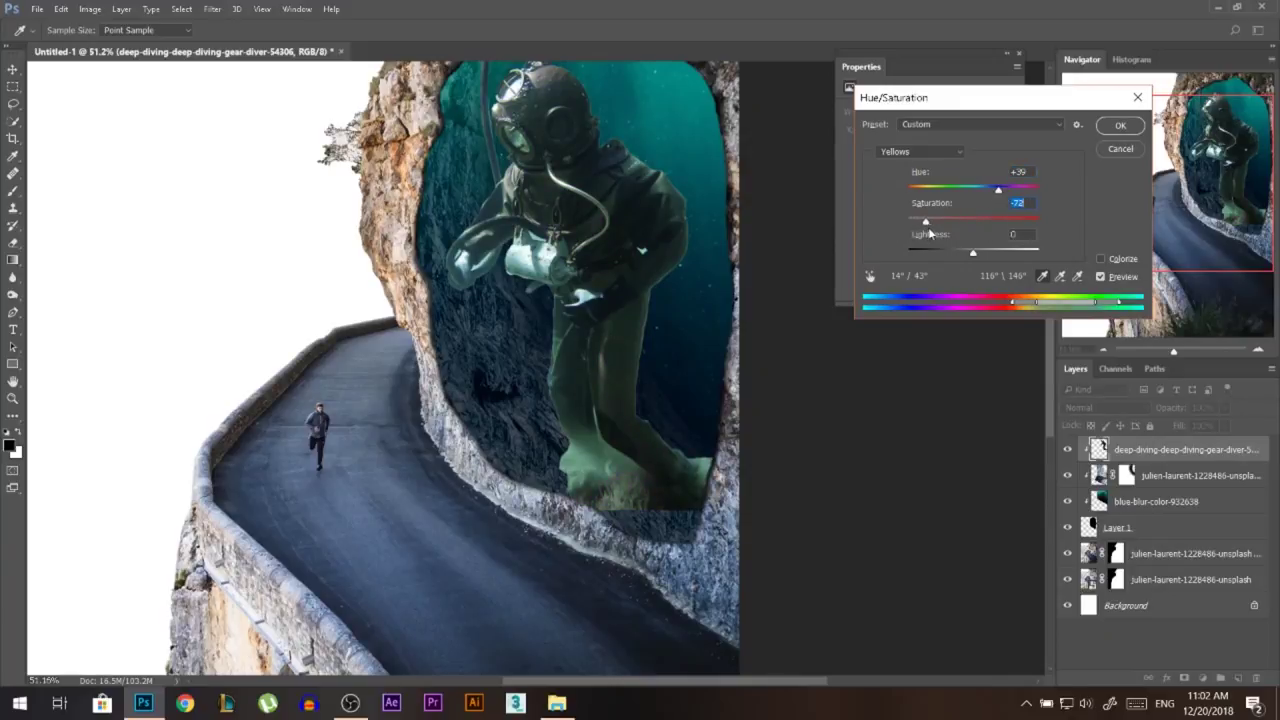
pyautogui.click(1119, 127)
# Step: Move the diver slightly down and to the right within the cave opening
pyautogui.press('v')
pyautogui.scroll(-3, 720, 175)
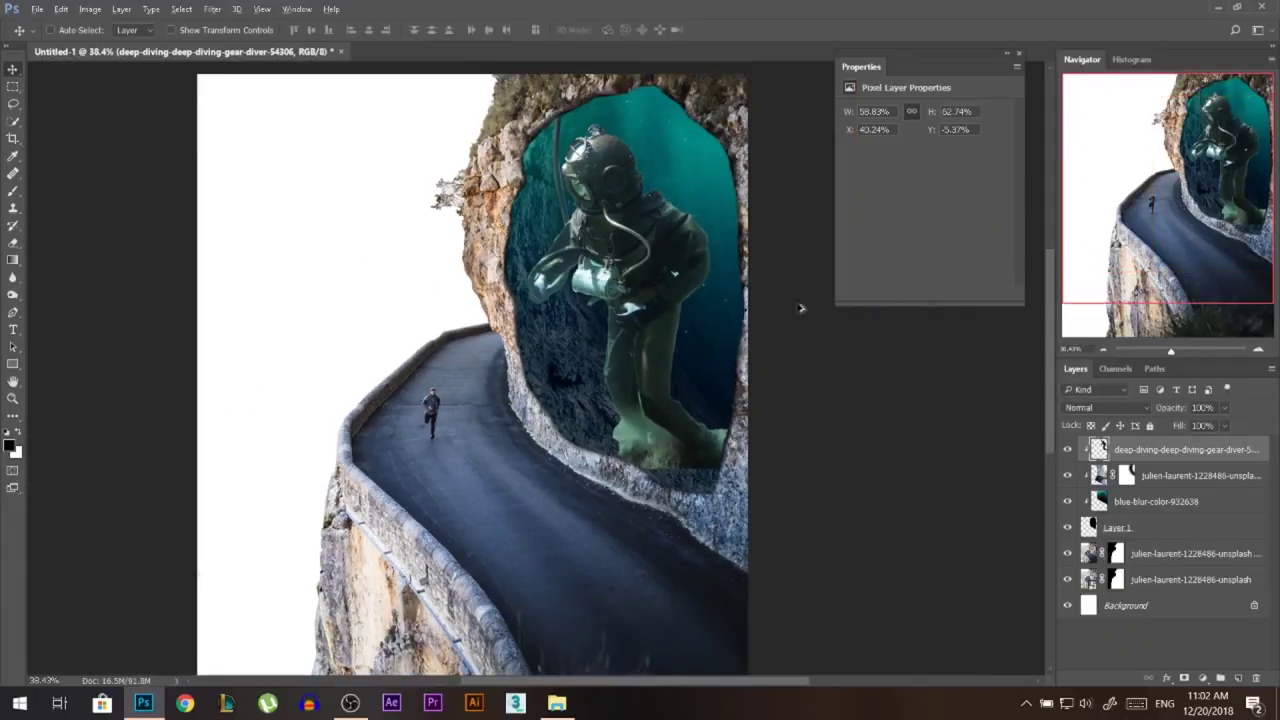
pyautogui.moveTo(652, 252); pyautogui.dragTo(664, 267)
pyautogui.scroll(3, 630, 295)
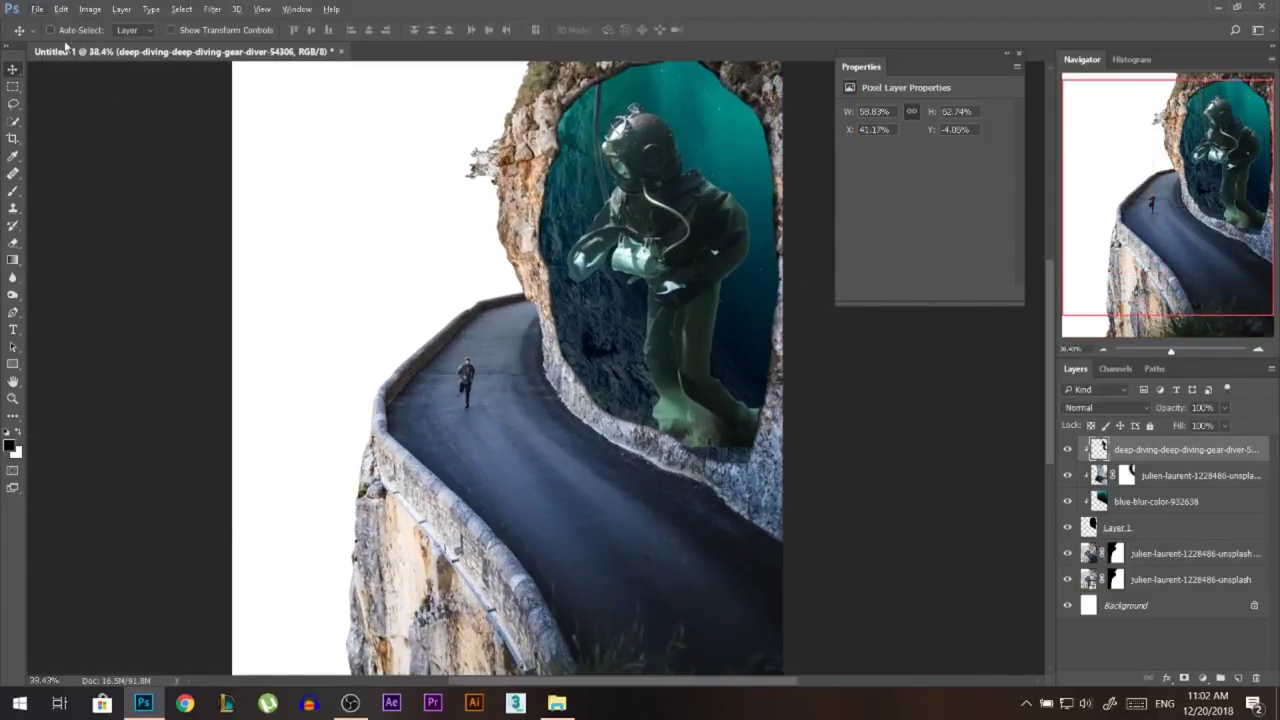
# Step: Puppet-warp the diver, bending the air hose right and the legs up toward the cave's right edge, and shift it slightly down and right
pyautogui.click(61, 9)
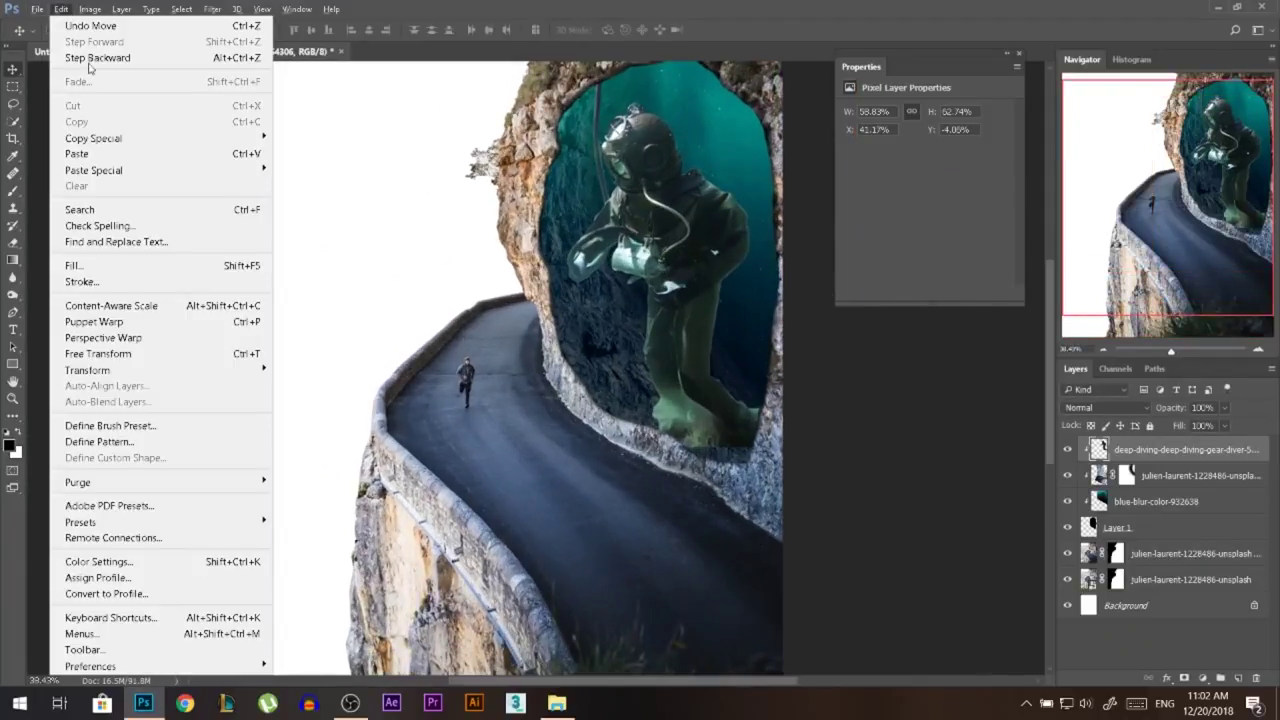
pyautogui.click(162, 322)
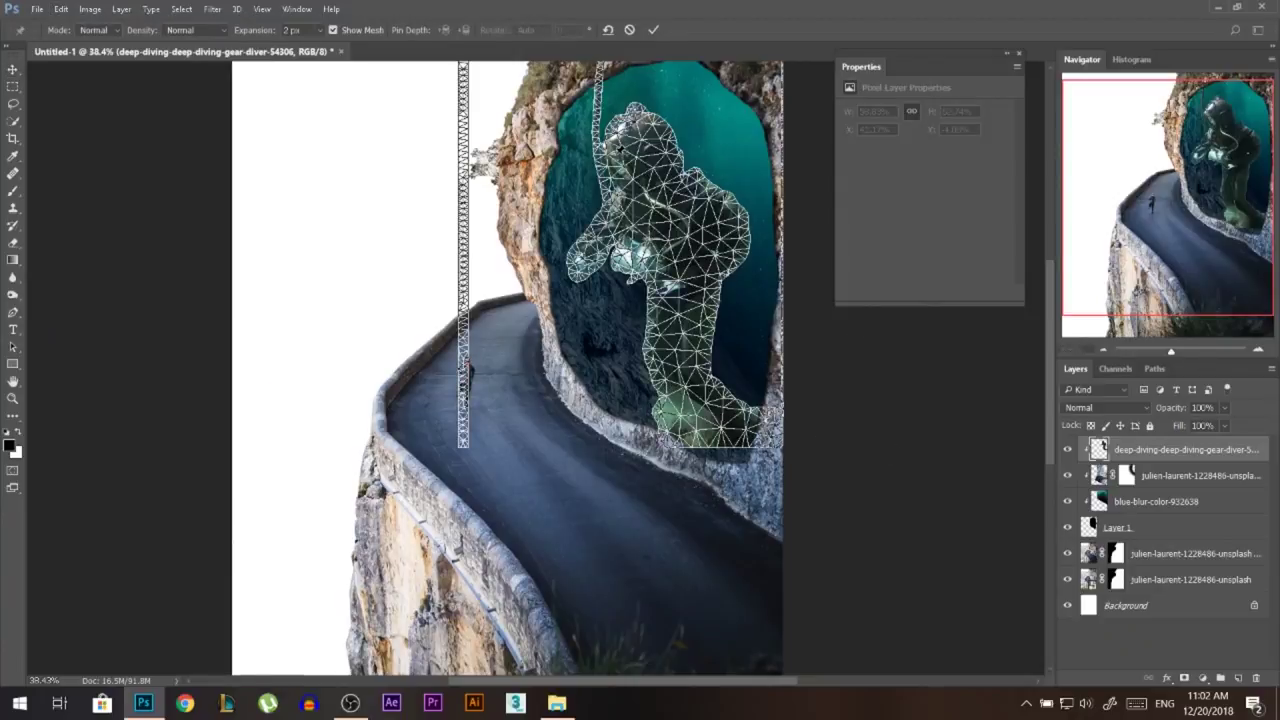
pyautogui.scroll(1, 580, 88)
pyautogui.click(598, 156)
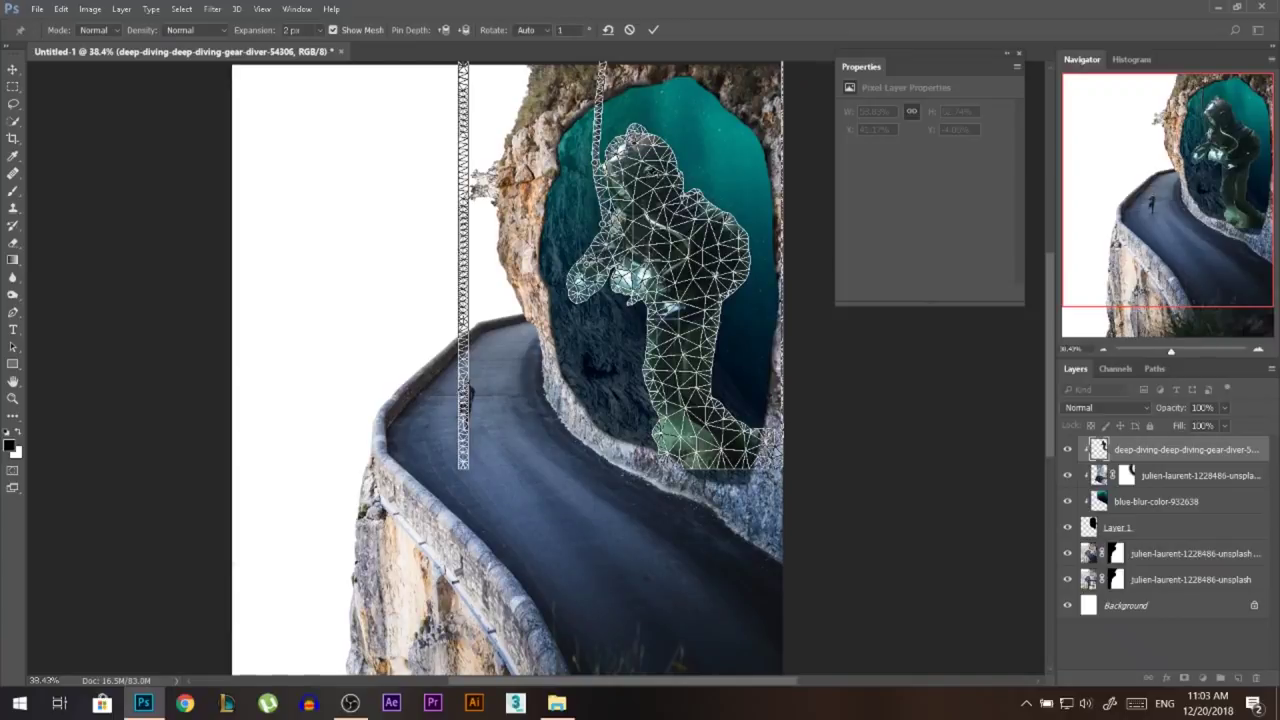
pyautogui.moveTo(608, 84); pyautogui.dragTo(618, 110)
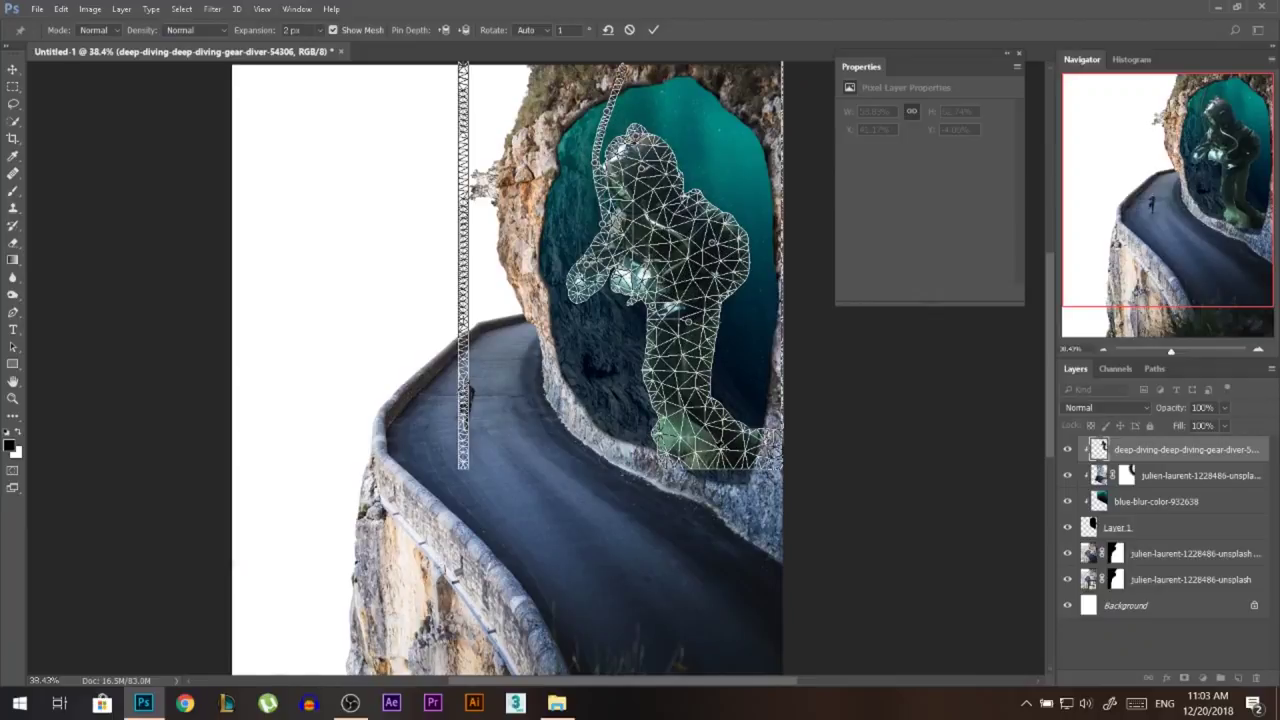
pyautogui.moveTo(695, 434); pyautogui.dragTo(774, 388)
pyautogui.press('Return')
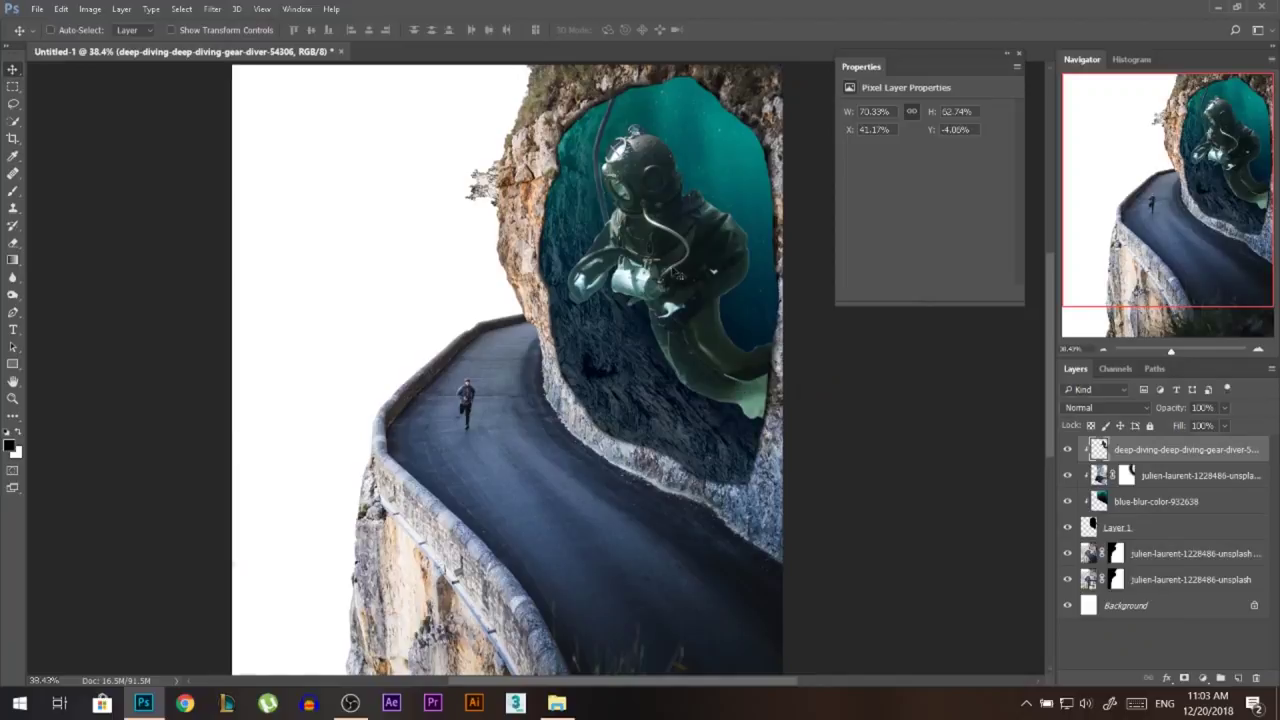
pyautogui.moveTo(654, 246); pyautogui.dragTo(661, 263)
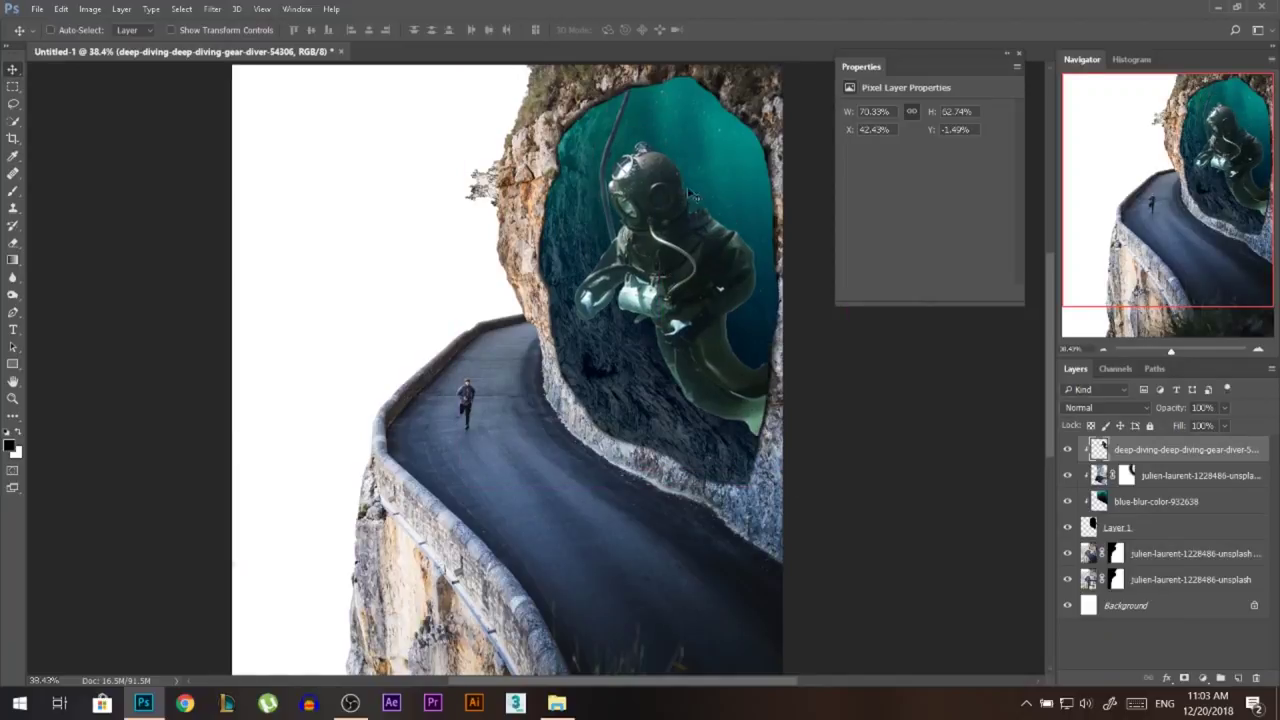
# Step: Examine the warped diver in the cave up close and within the whole composition
pyautogui.scroll(-1, 470, 282)
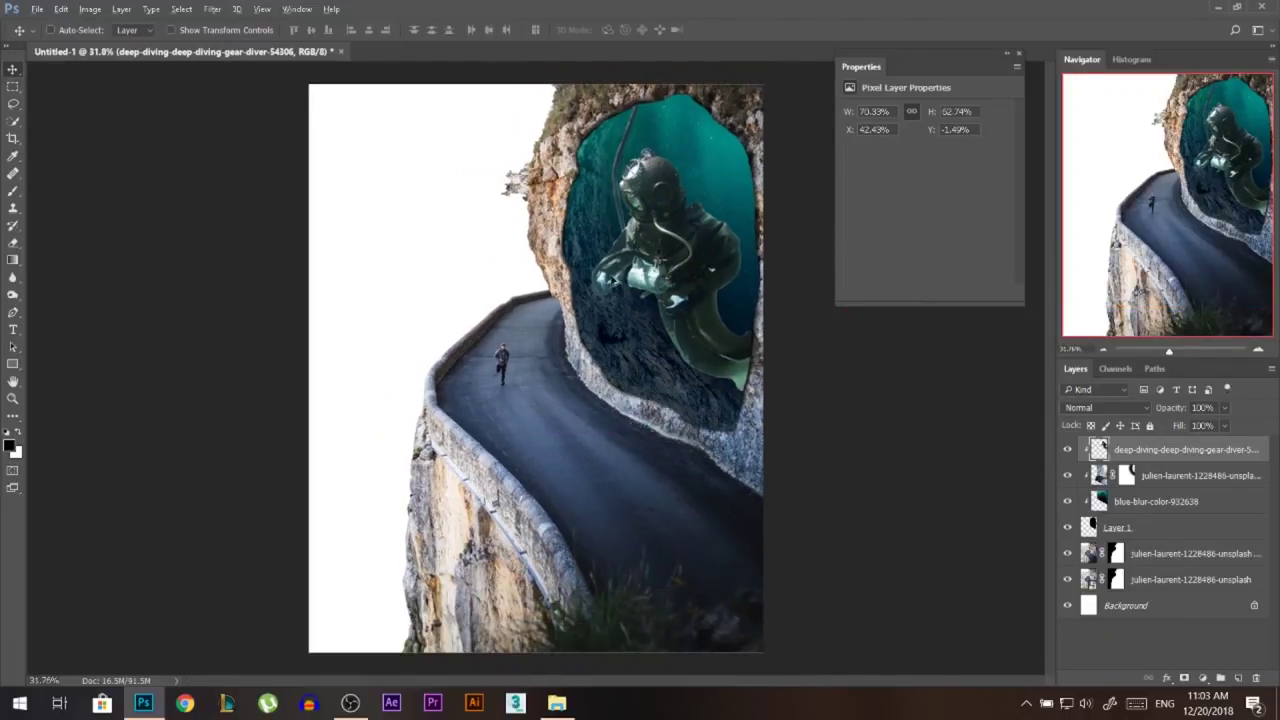
pyautogui.scroll(9, 633, 236)
pyautogui.scroll(-4, 648, 212)
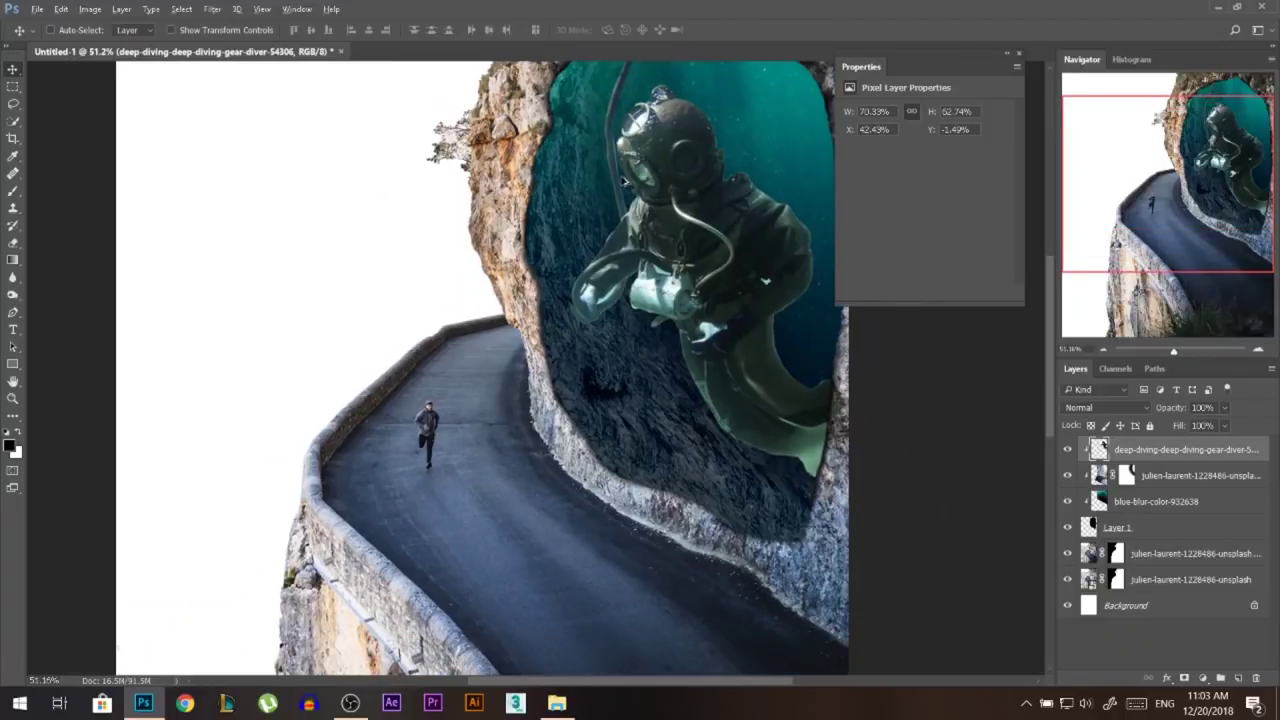
pyautogui.scroll(-1, 678, 237)
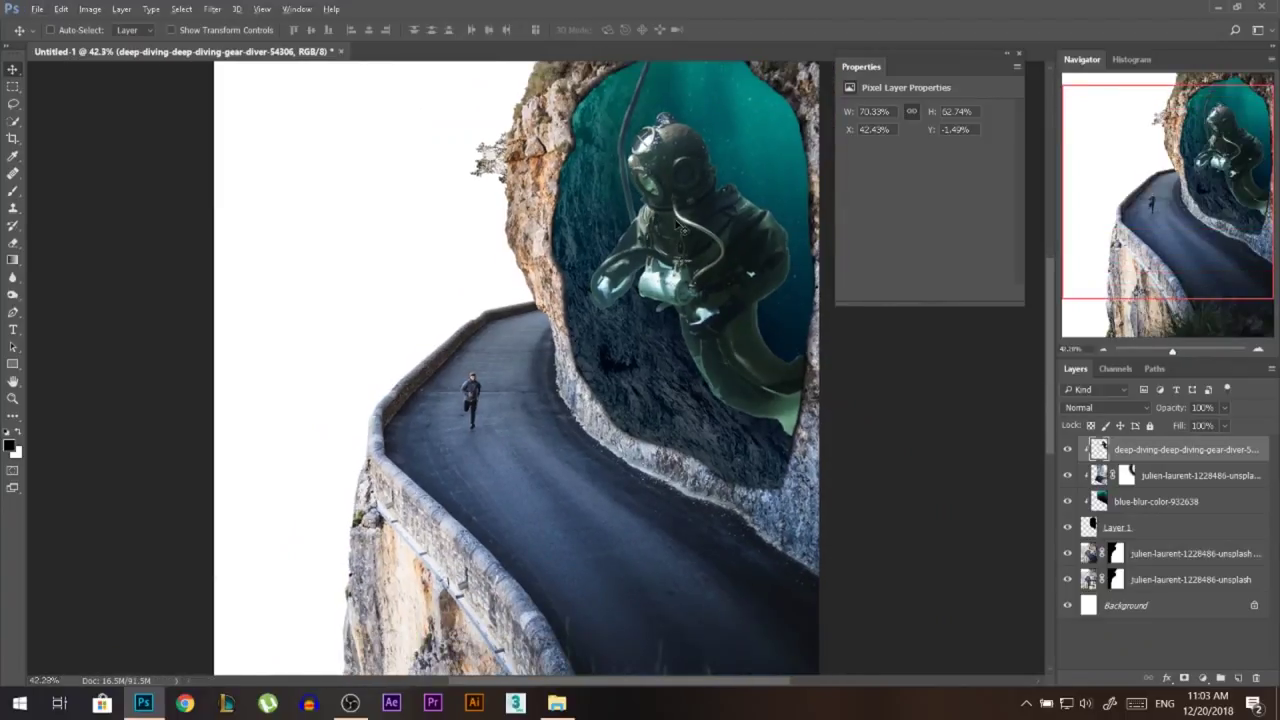
pyautogui.scroll(1, 680, 232)
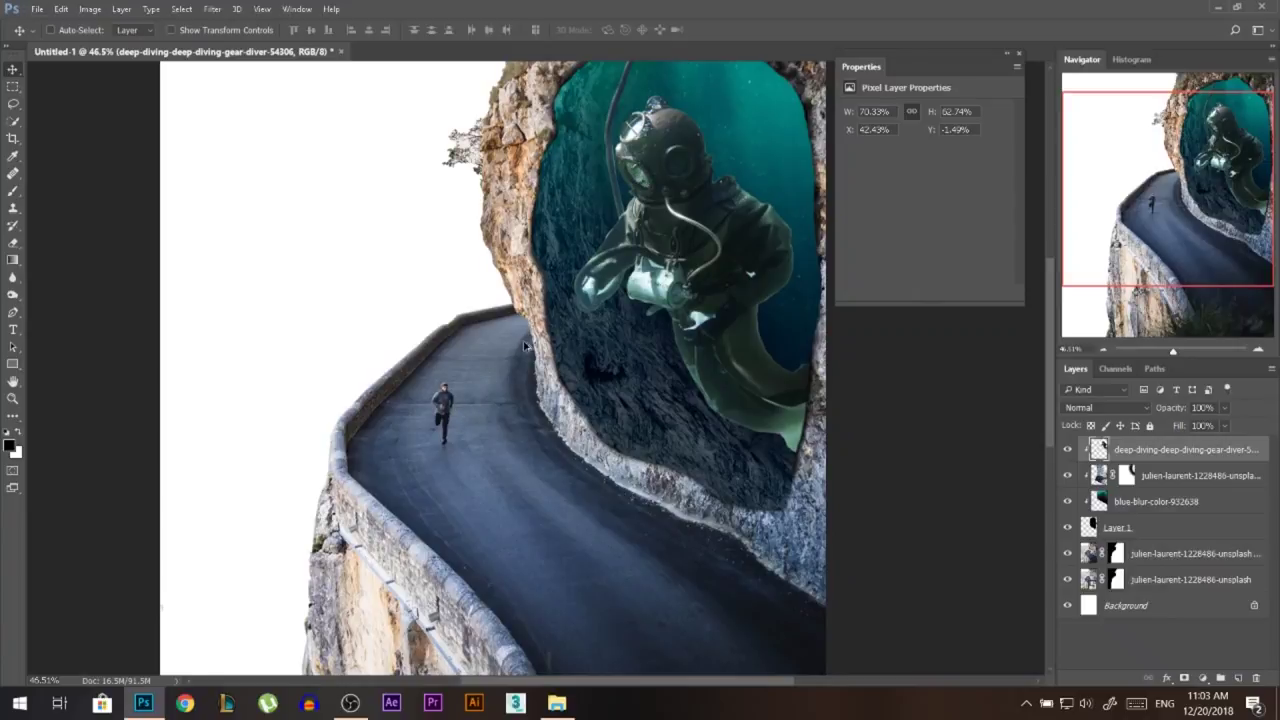
pyautogui.scroll(-1, 525, 345)
pyautogui.scroll(-1, 600, 338)
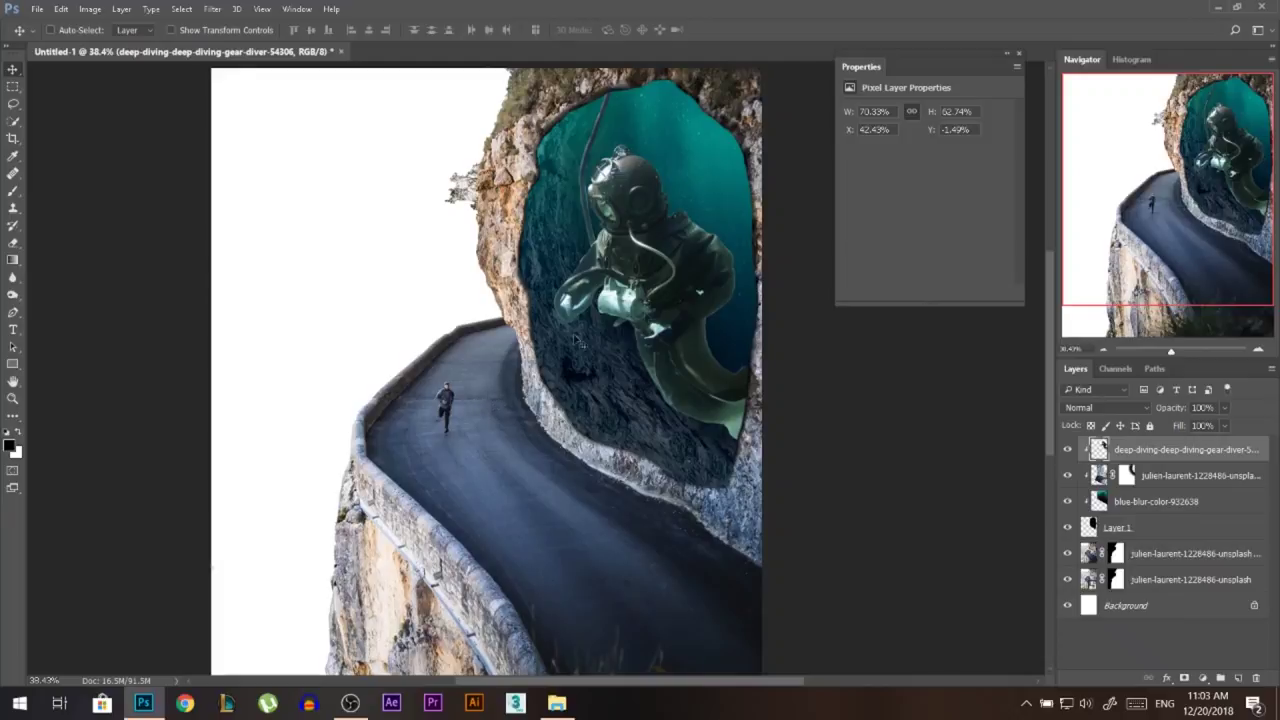
pyautogui.scroll(4, 662, 240)
pyautogui.scroll(-4, 660, 245)
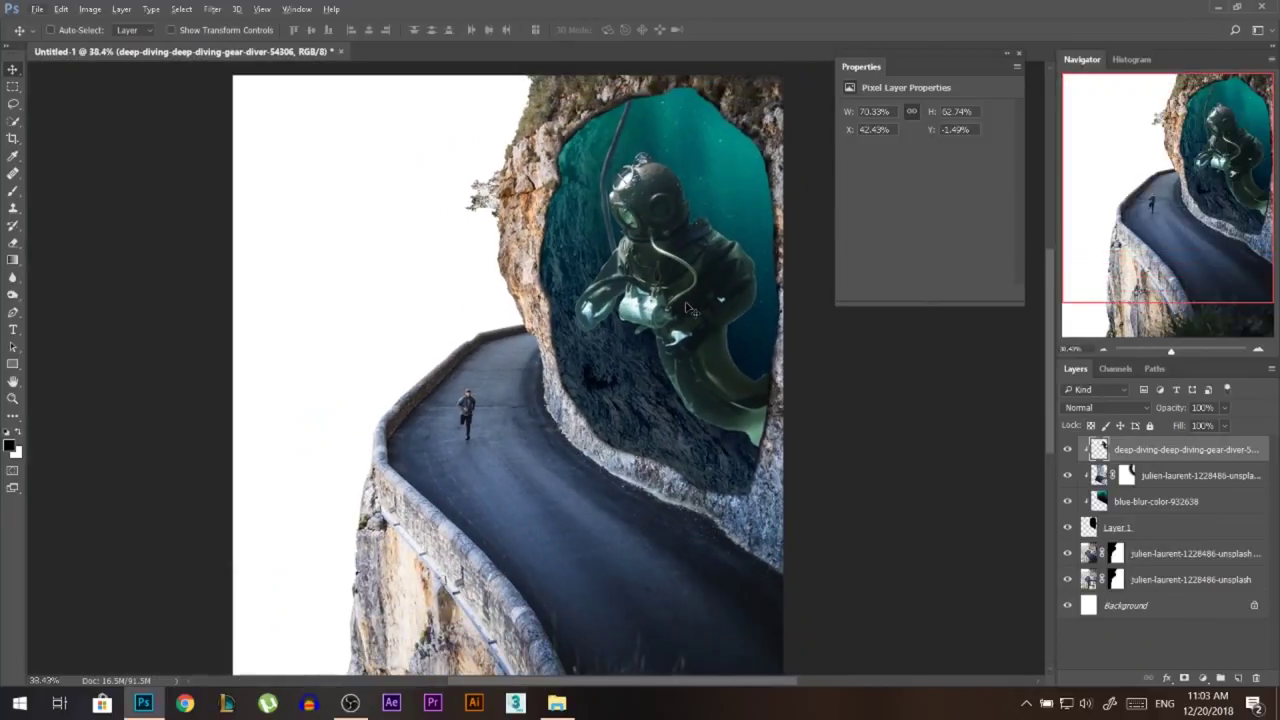
# Step: Adjust the diver layer's overall Hue/Saturation to hue +32 and saturation -44
pyautogui.press('ctrl')
pyautogui.click(89, 9)
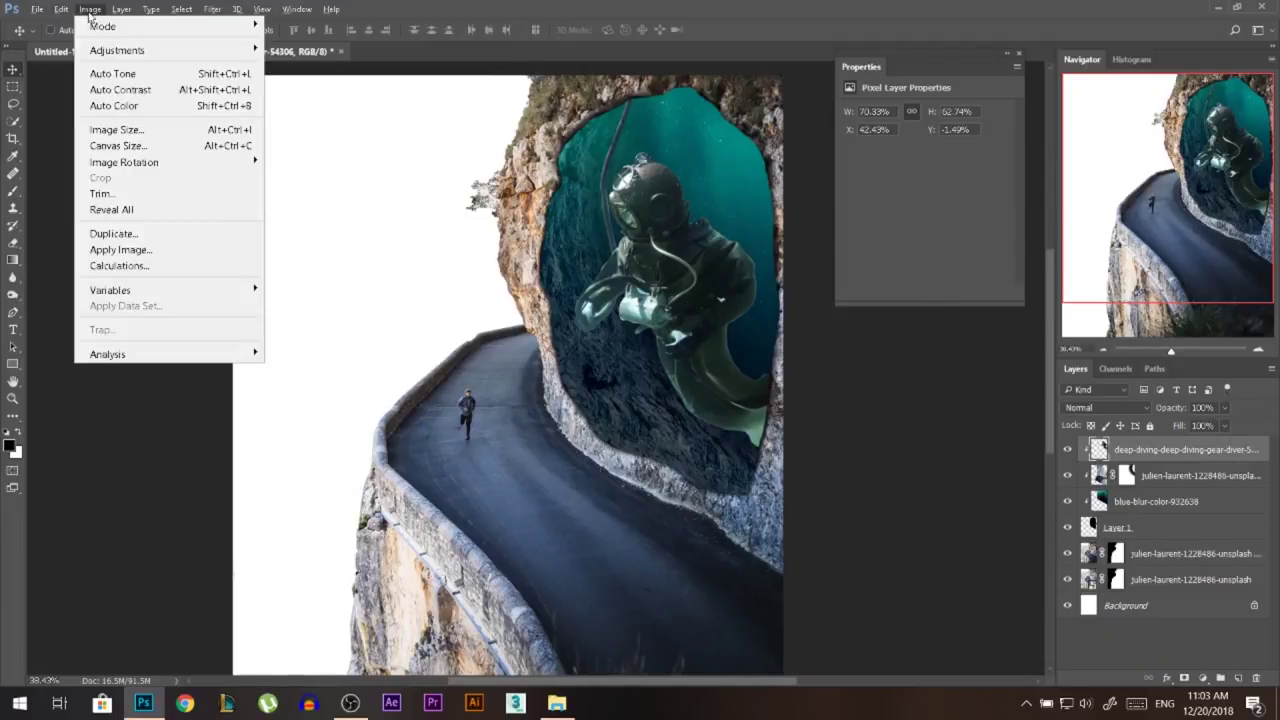
pyautogui.moveTo(166, 61)
pyautogui.click(330, 137)
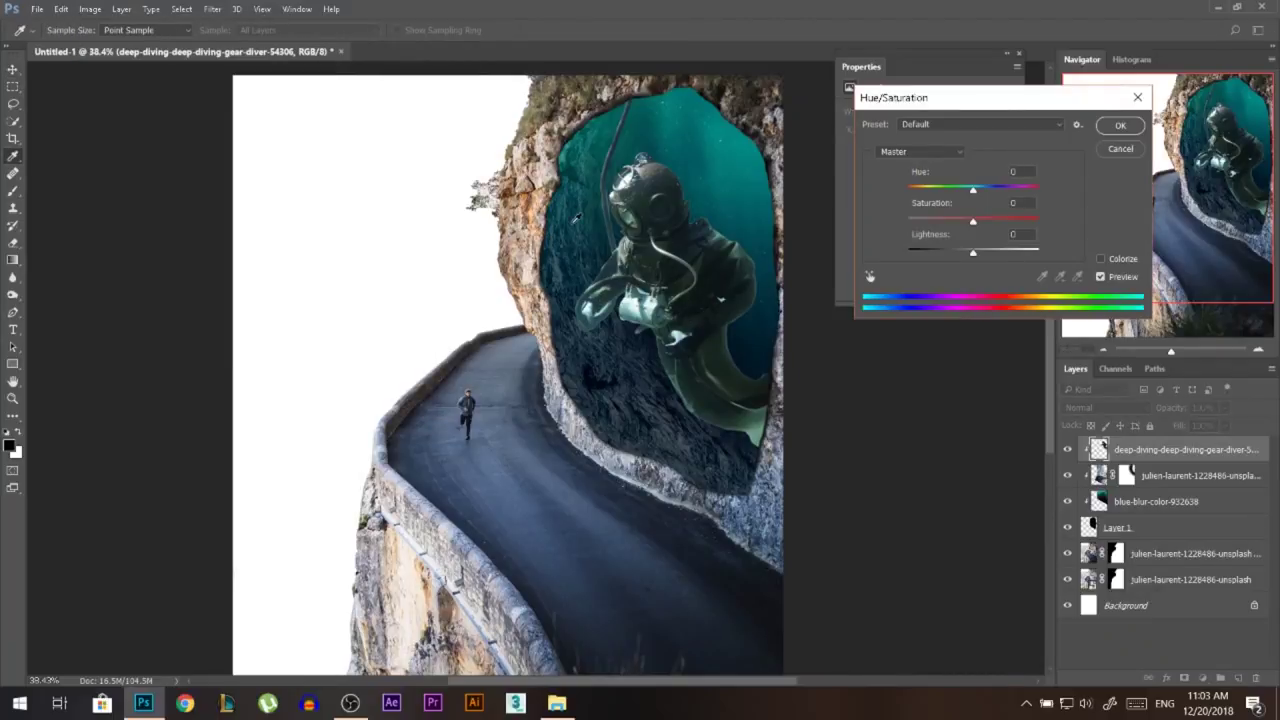
pyautogui.moveTo(972, 190); pyautogui.dragTo(939, 222)
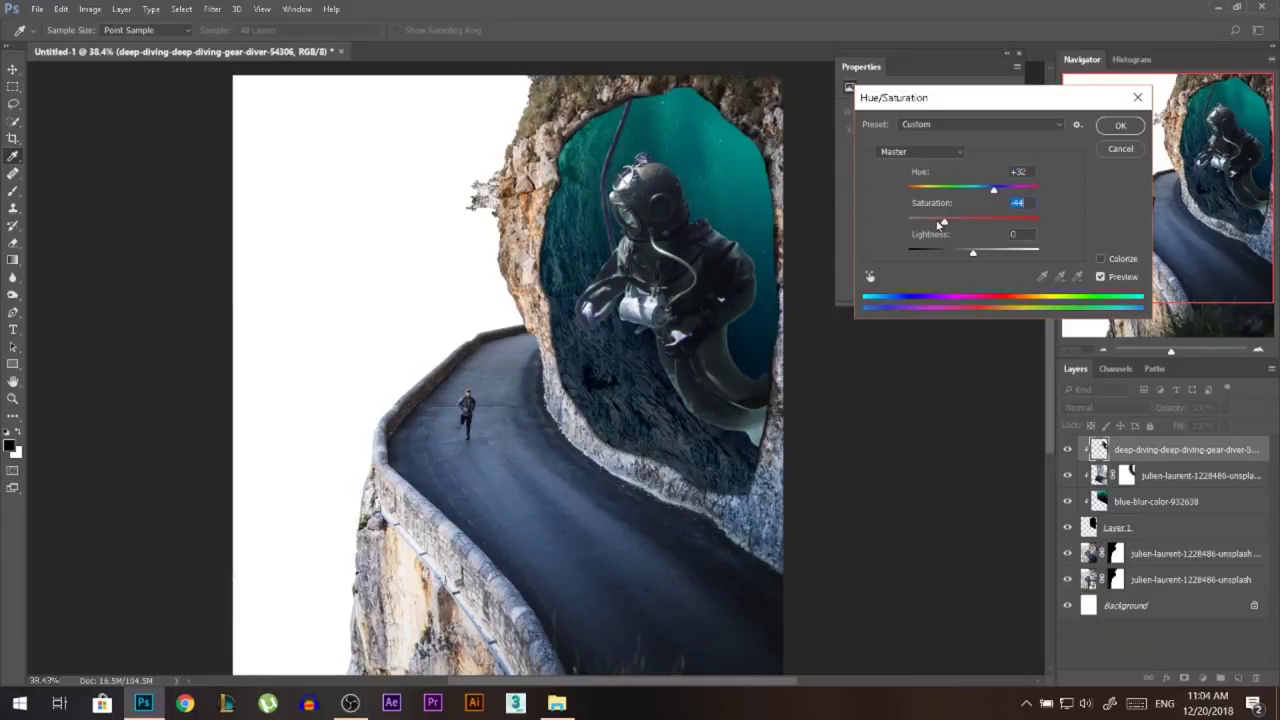
pyautogui.click(1120, 127)
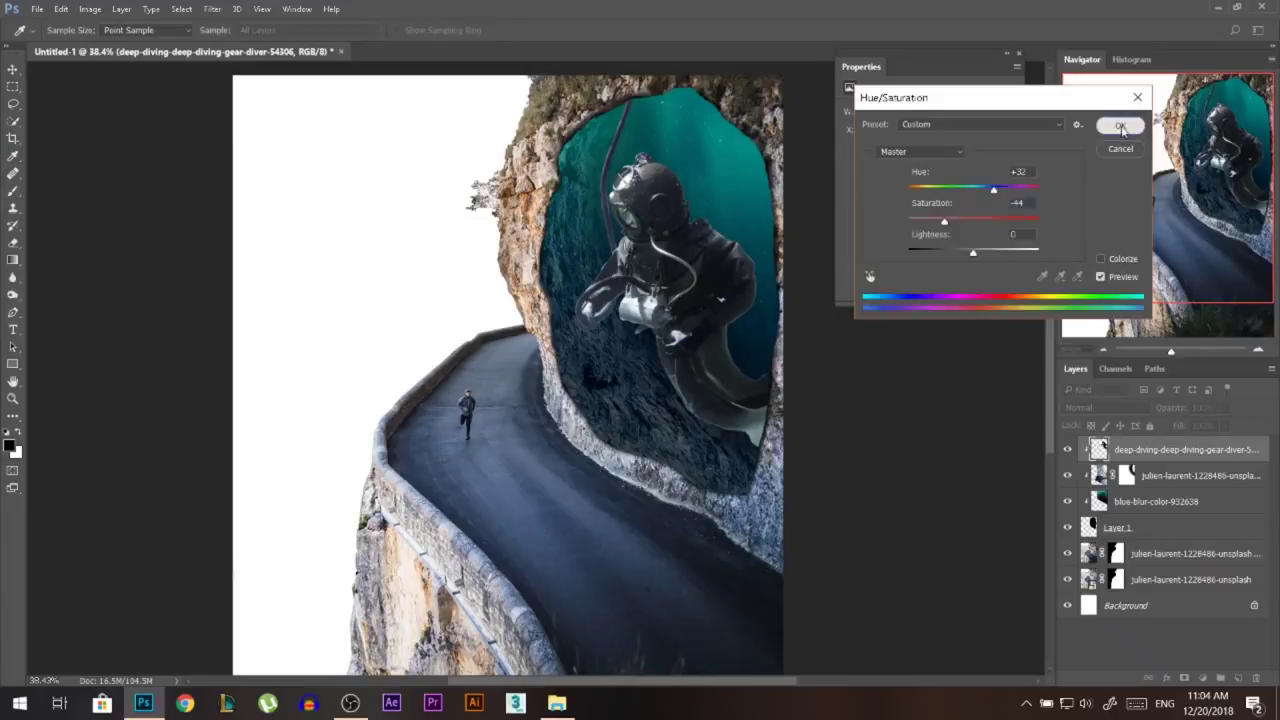
# Step: Tint the diver's midtones toward cyan with a Color Balance adjustment, setting the cyan–red level to -22
pyautogui.click(90, 9)
pyautogui.moveTo(222, 52)
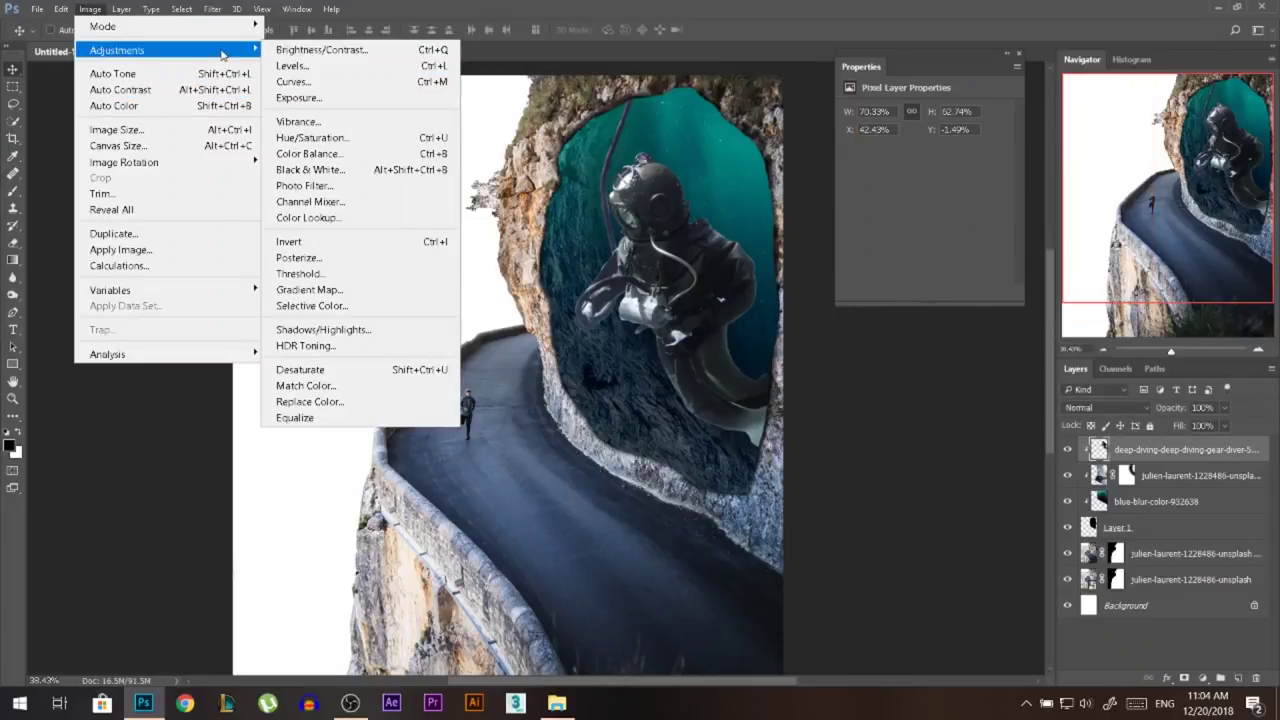
pyautogui.click(356, 153)
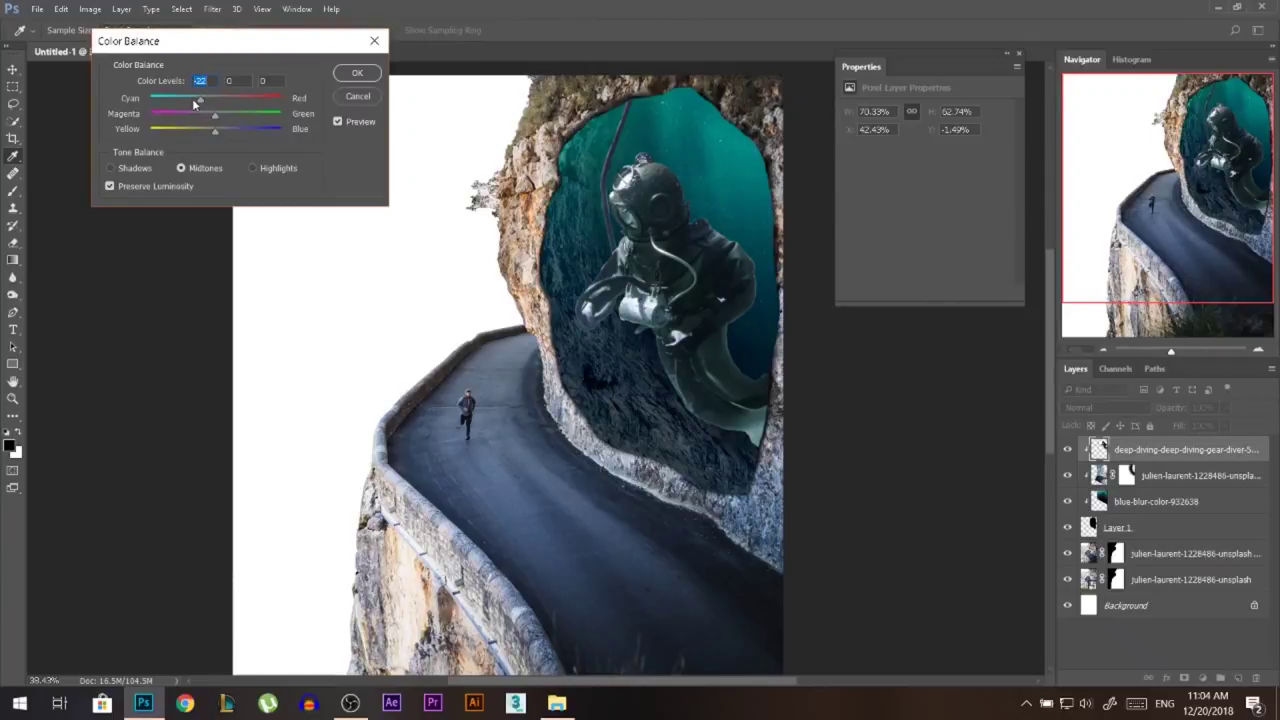
pyautogui.click(366, 75)
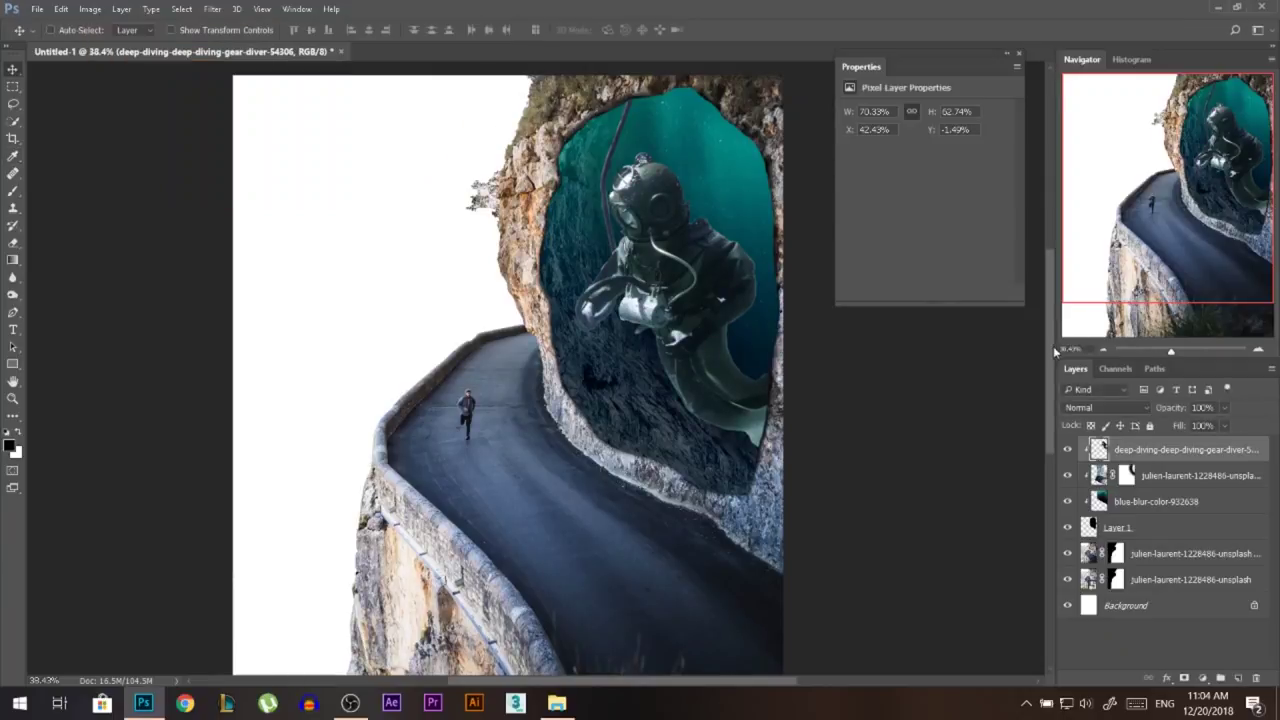
# Step: Try out Soft Light and Overlay blending, and Normal blending at 51% opacity, on the diver layer
pyautogui.click(1109, 407)
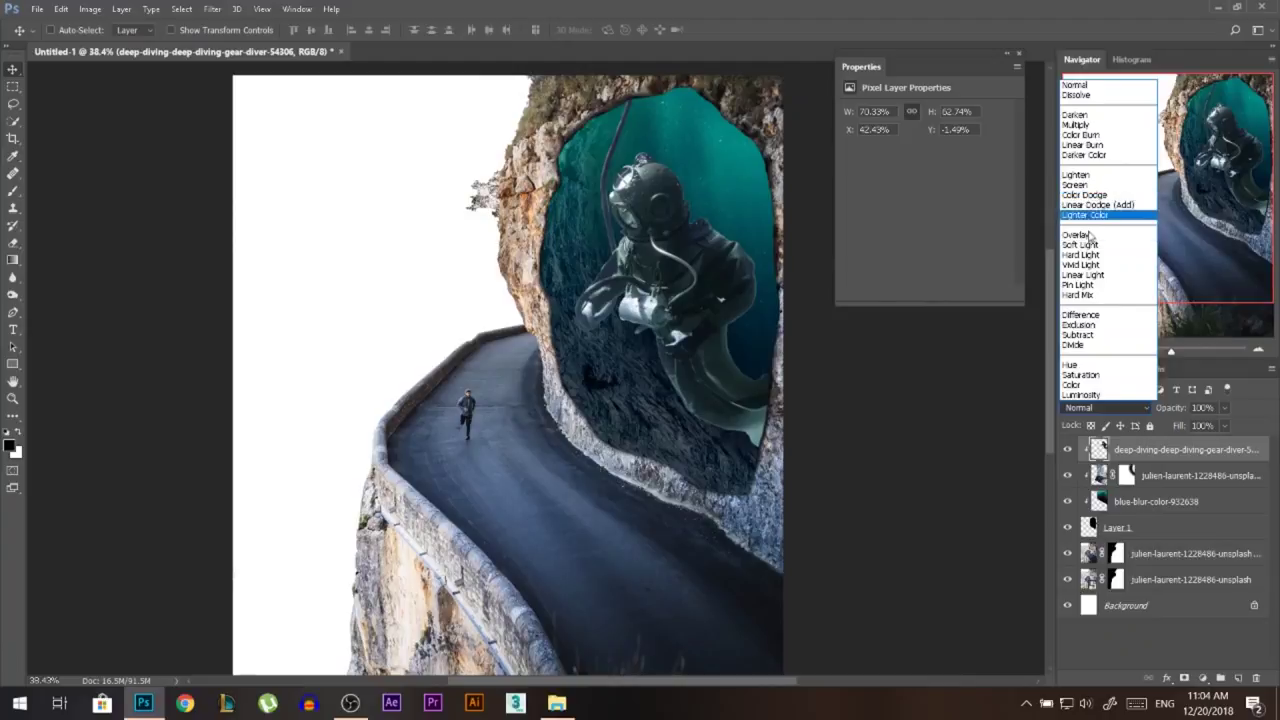
pyautogui.press('Escape')
pyautogui.hotkey('shift', 'alt', 'o')
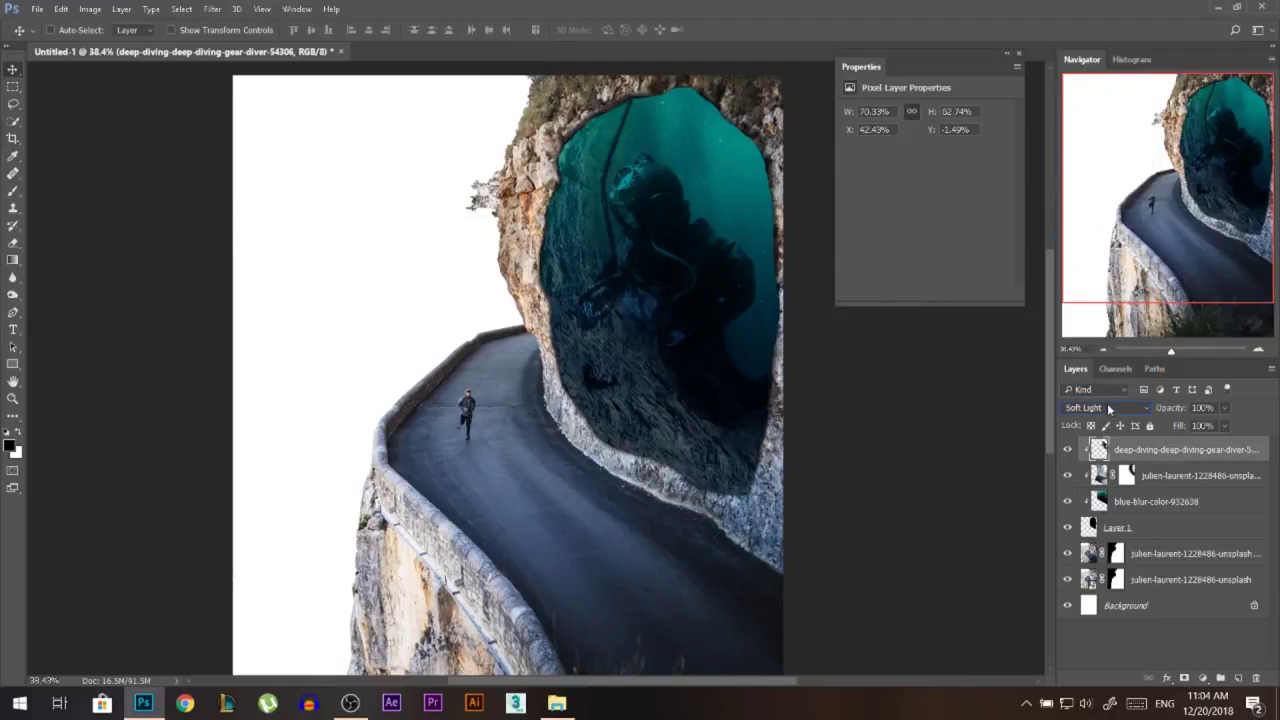
pyautogui.hotkey('shift', '+')
pyautogui.hotkey('shift', '-')
pyautogui.hotkey('shift', '-')
pyautogui.click(1104, 403)
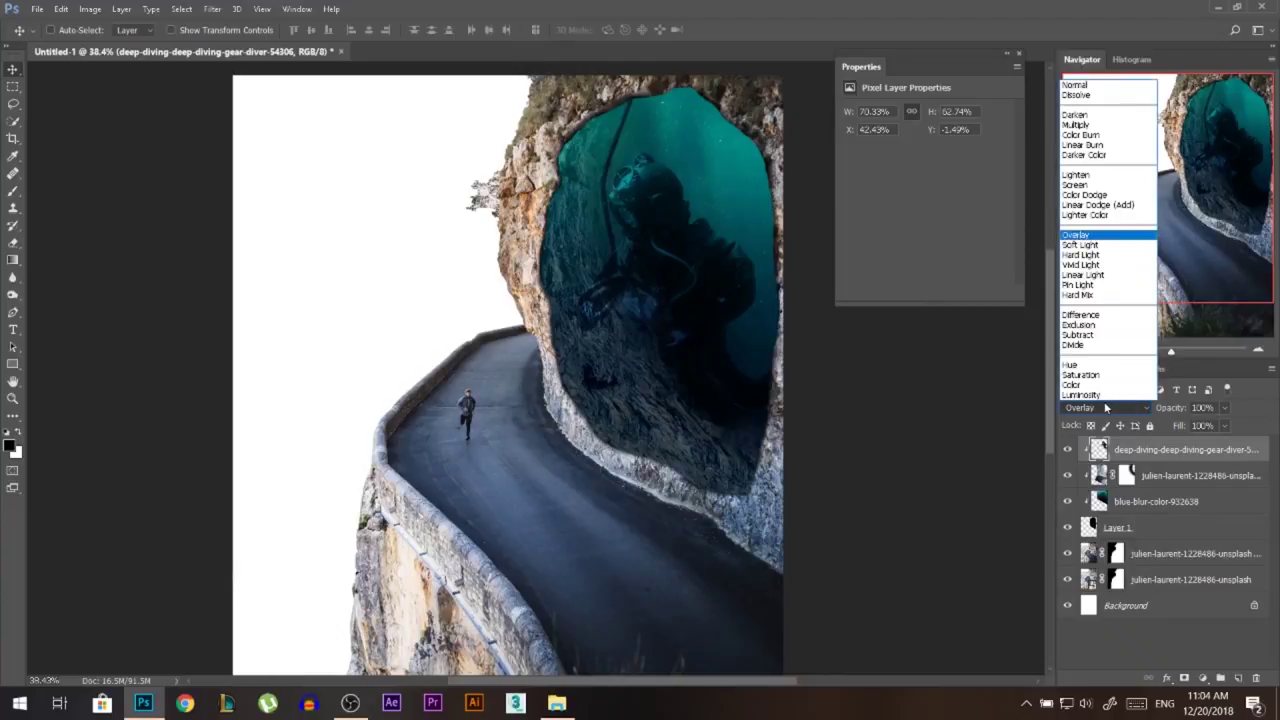
pyautogui.click(1085, 87)
pyautogui.moveTo(1173, 409); pyautogui.dragTo(1172, 406)
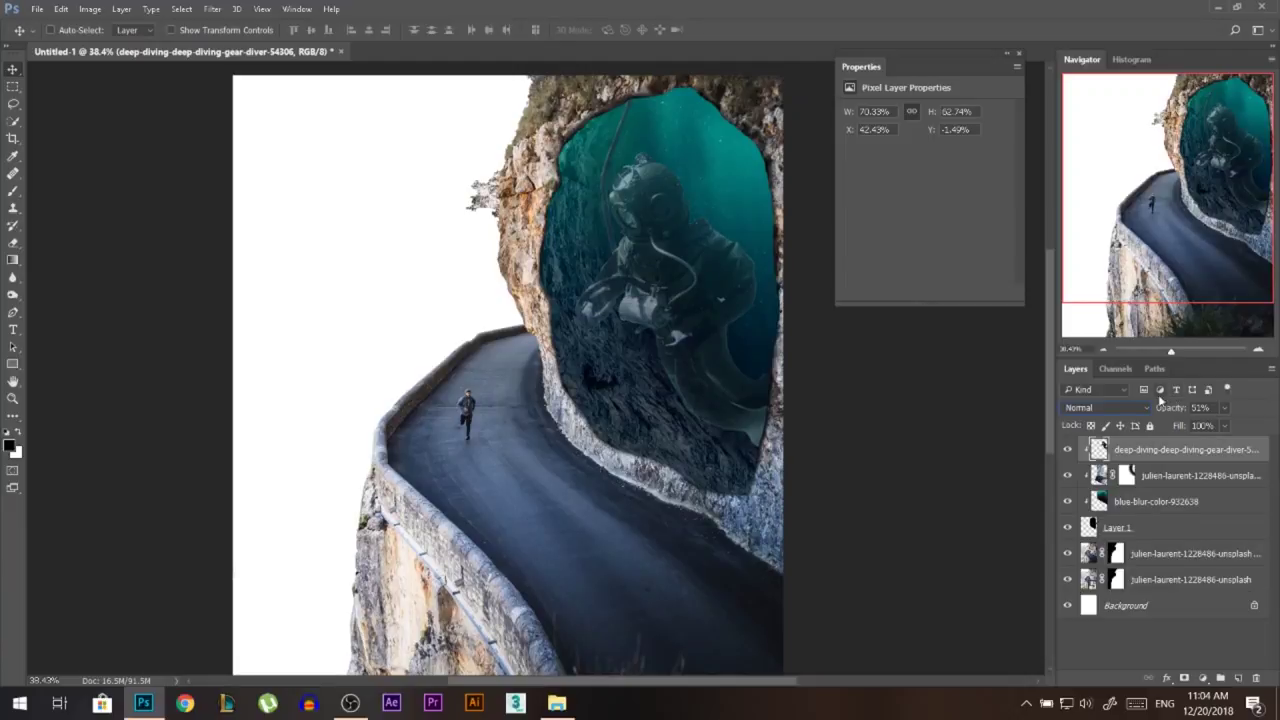
# Step: Set the diver layer to Overlay blending at 100% opacity
pyautogui.click(1144, 401)
pyautogui.click(1088, 237)
pyautogui.moveTo(1157, 406); pyautogui.dragTo(1277, 410)
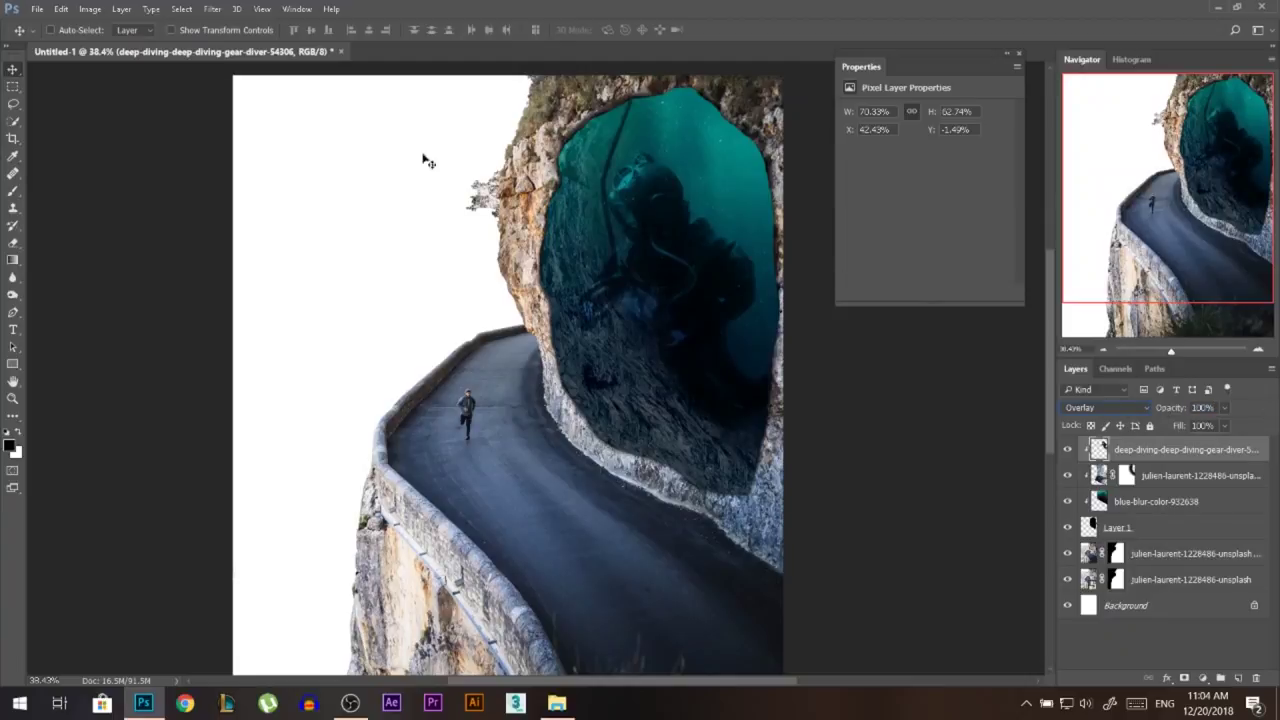
pyautogui.click(88, 9)
pyautogui.moveTo(112, 47)
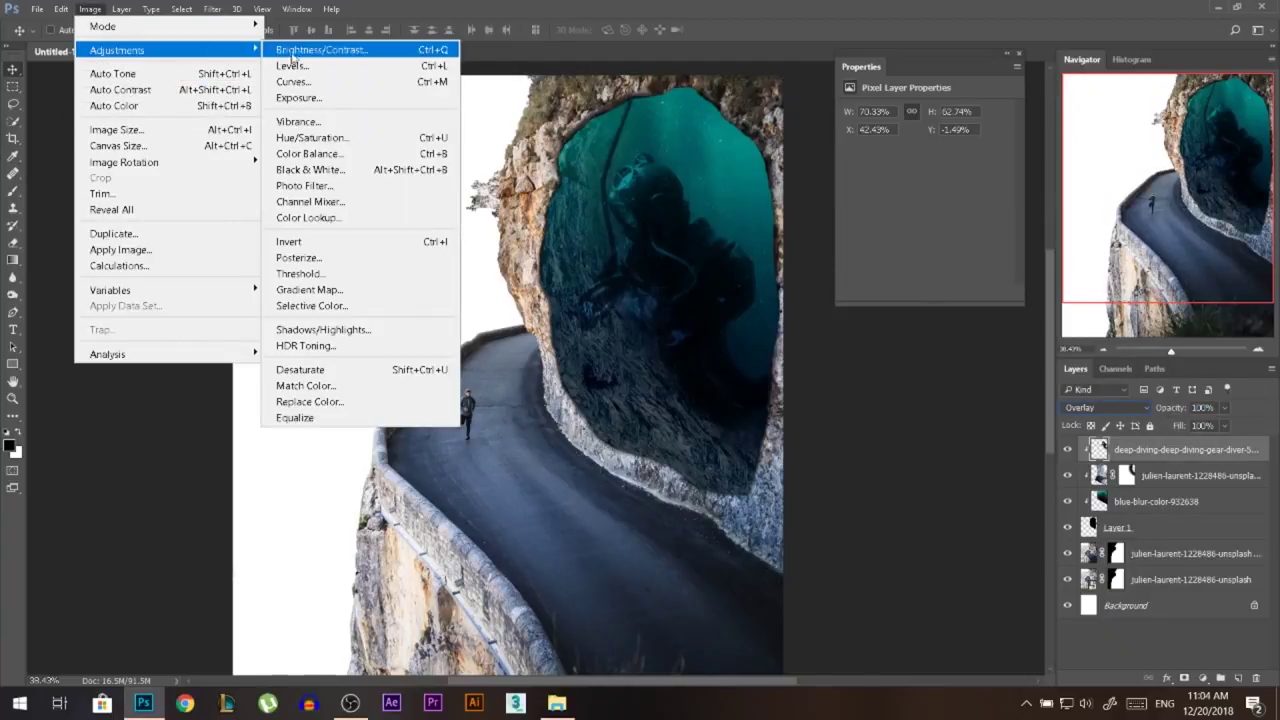
pyautogui.click(300, 52)
pyautogui.moveTo(803, 122); pyautogui.dragTo(848, 125)
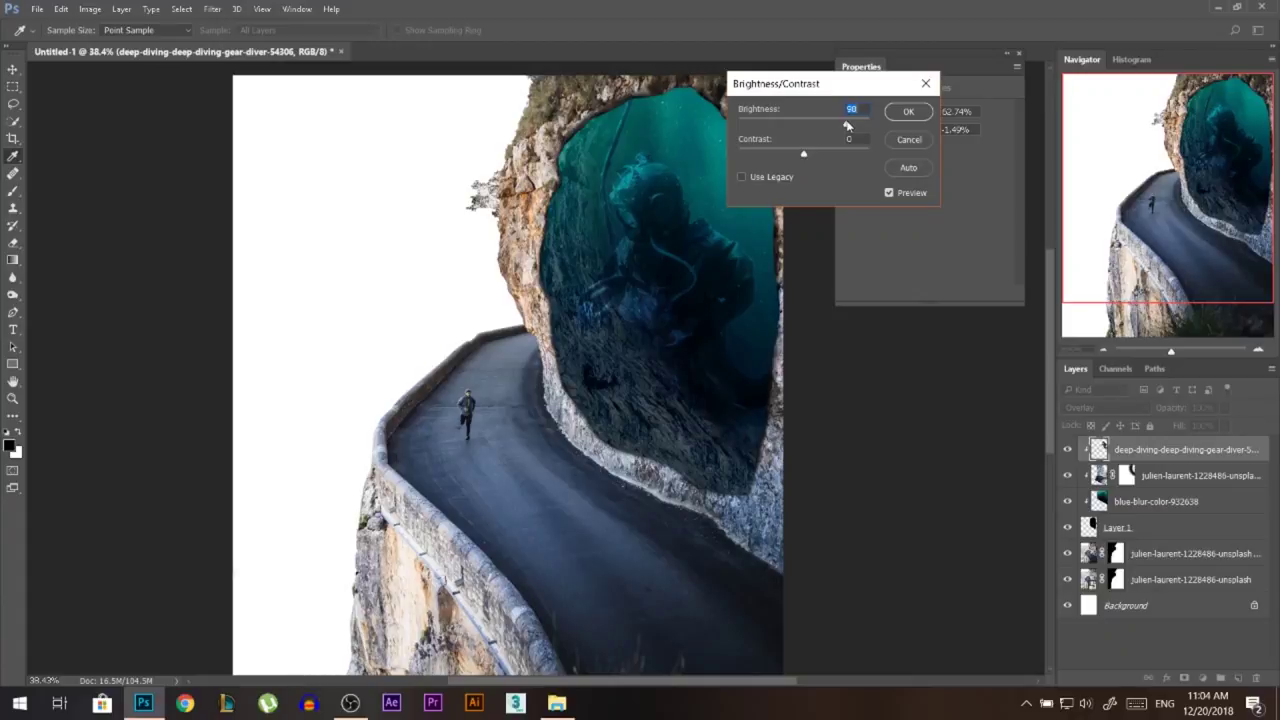
pyautogui.click(909, 139)
pyautogui.press('v')
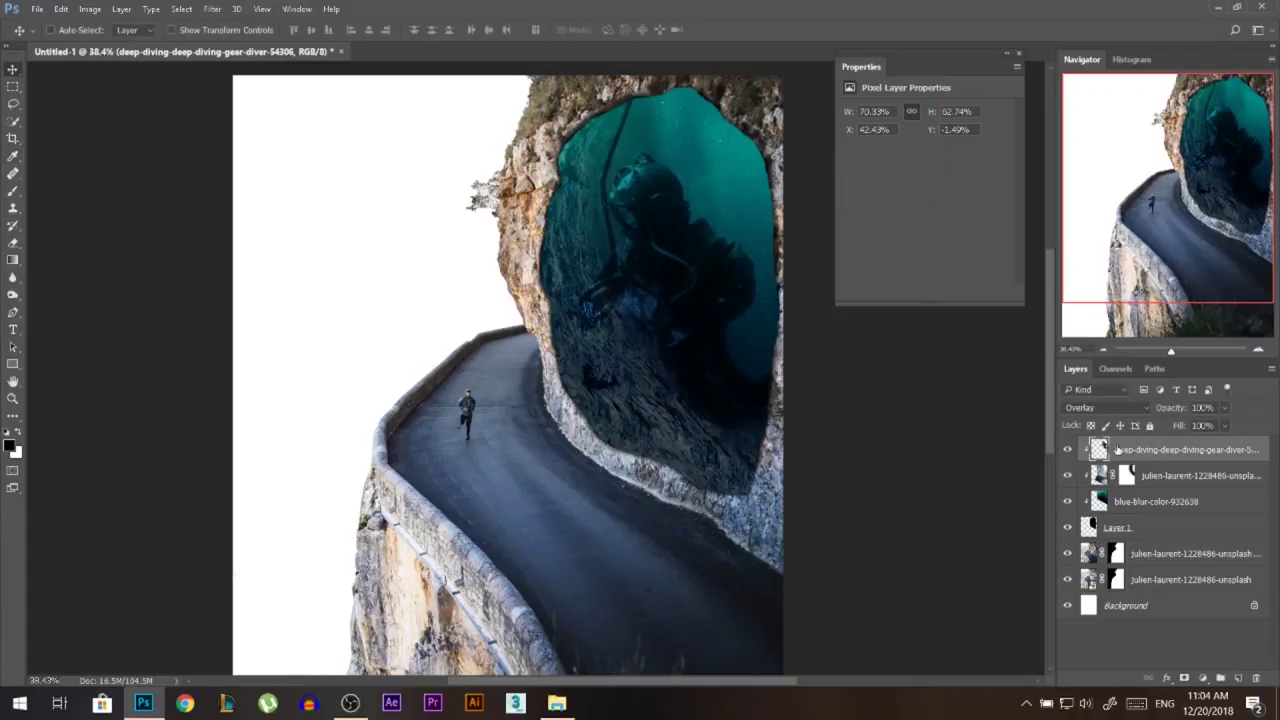
# Step: Set the diver layer to Normal blending at 65% opacity
pyautogui.click(1105, 407)
pyautogui.click(1075, 85)
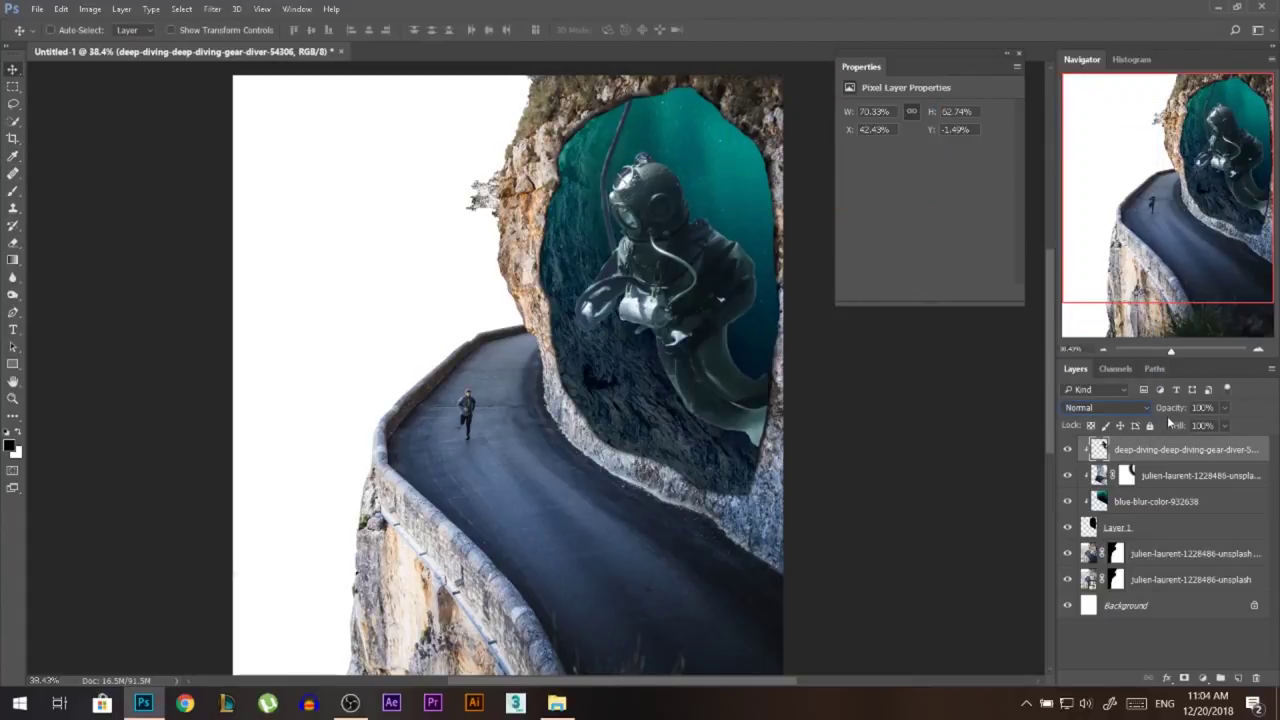
pyautogui.moveTo(1178, 410); pyautogui.dragTo(1184, 410)
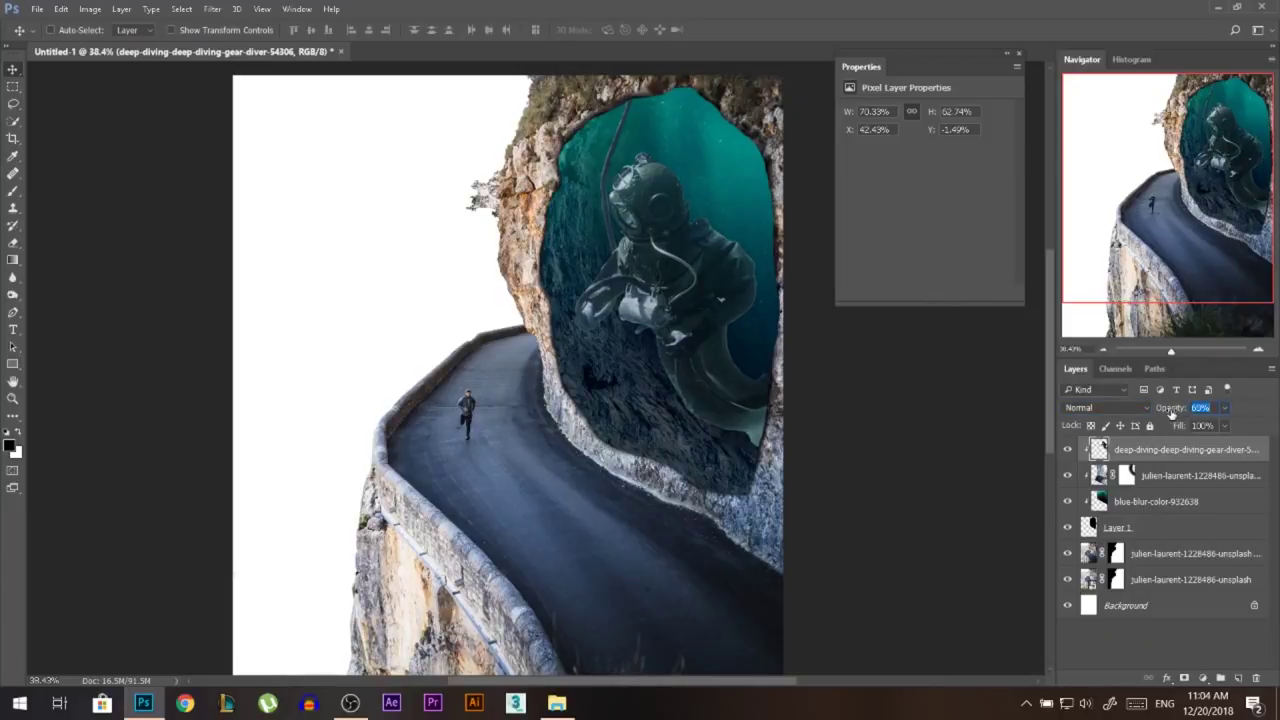
# Step: Darken the diver's shadows with a Curves adjustment, mapping input 52 to output 30
pyautogui.click(121, 9)
pyautogui.moveTo(92, 14)
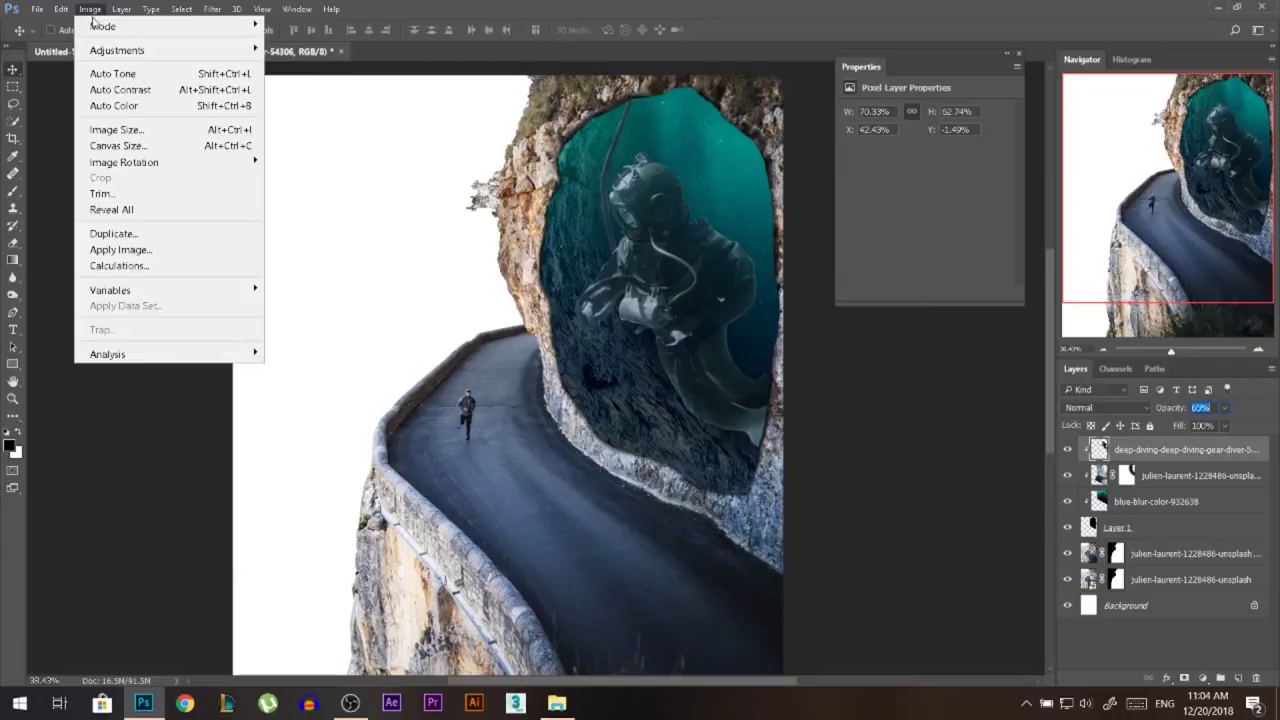
pyautogui.moveTo(106, 48)
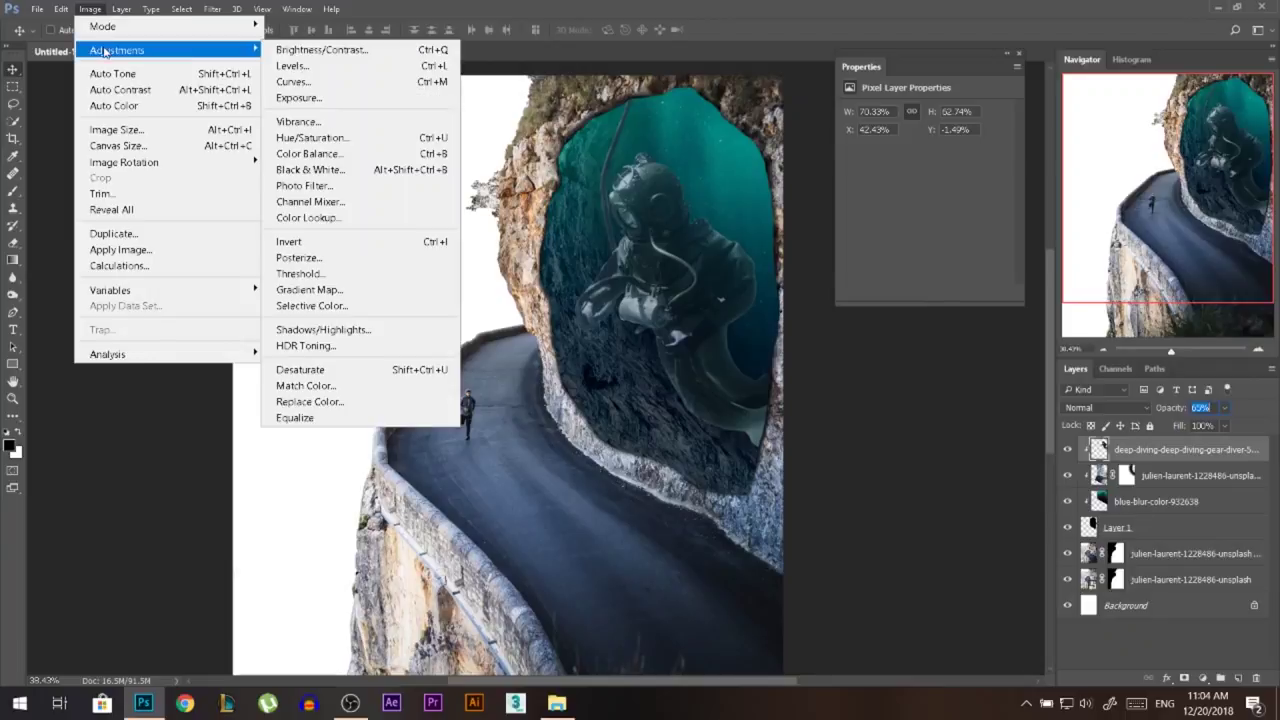
pyautogui.click(380, 82)
pyautogui.moveTo(789, 280); pyautogui.dragTo(797, 284)
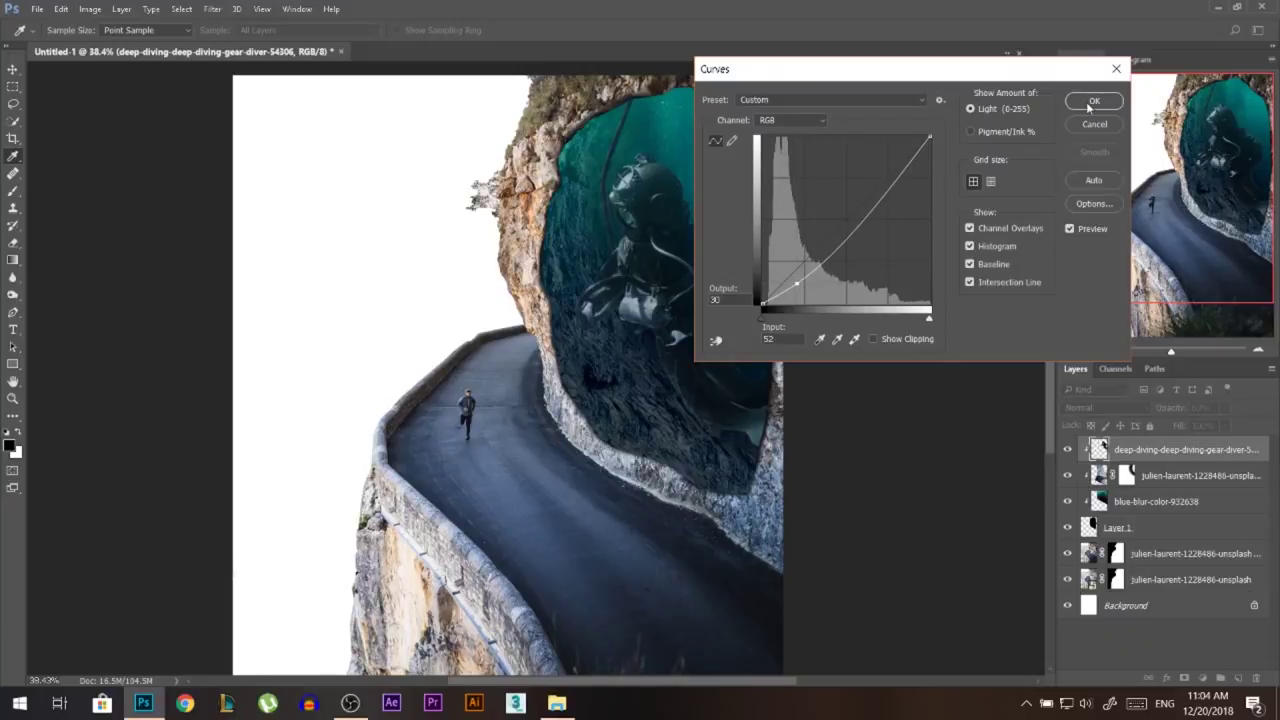
pyautogui.click(1091, 103)
pyautogui.press('v')
# Step: Shift the diver sideways toward the cave's outer edge, to X 46.3% and Y -1.49%
pyautogui.moveTo(709, 280); pyautogui.dragTo(731, 294)
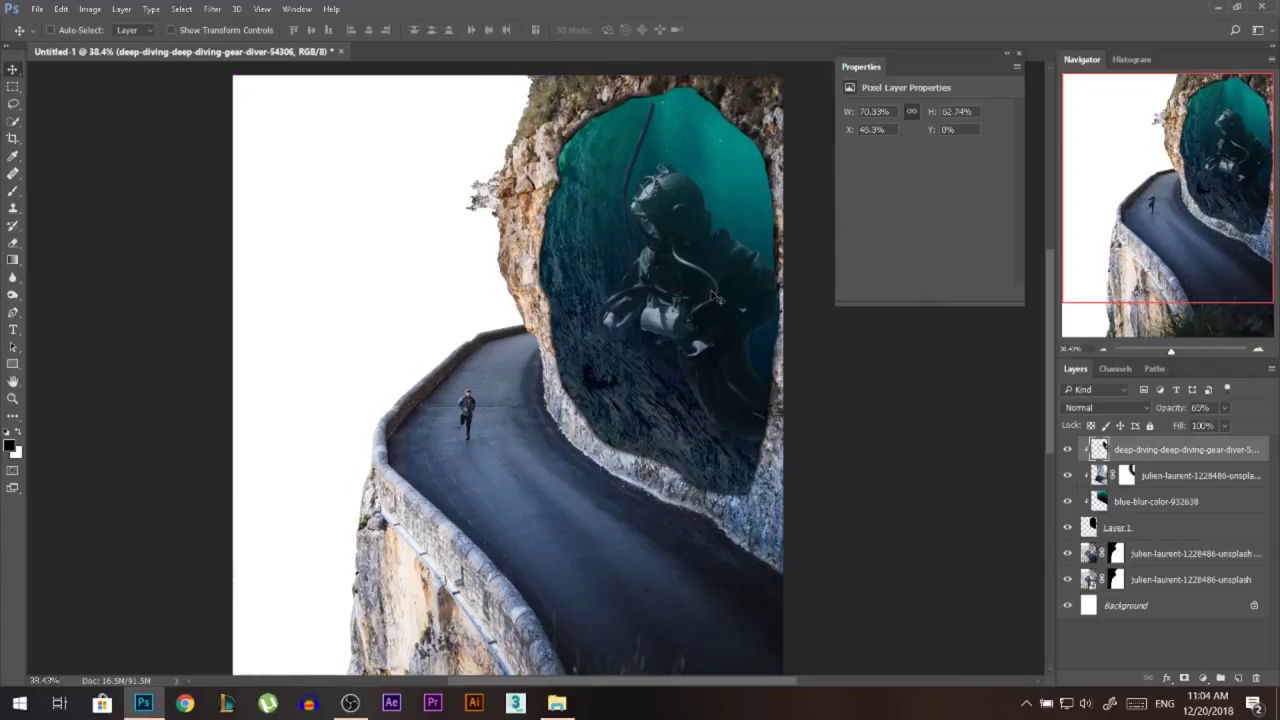
pyautogui.scroll(-2, 660, 300)
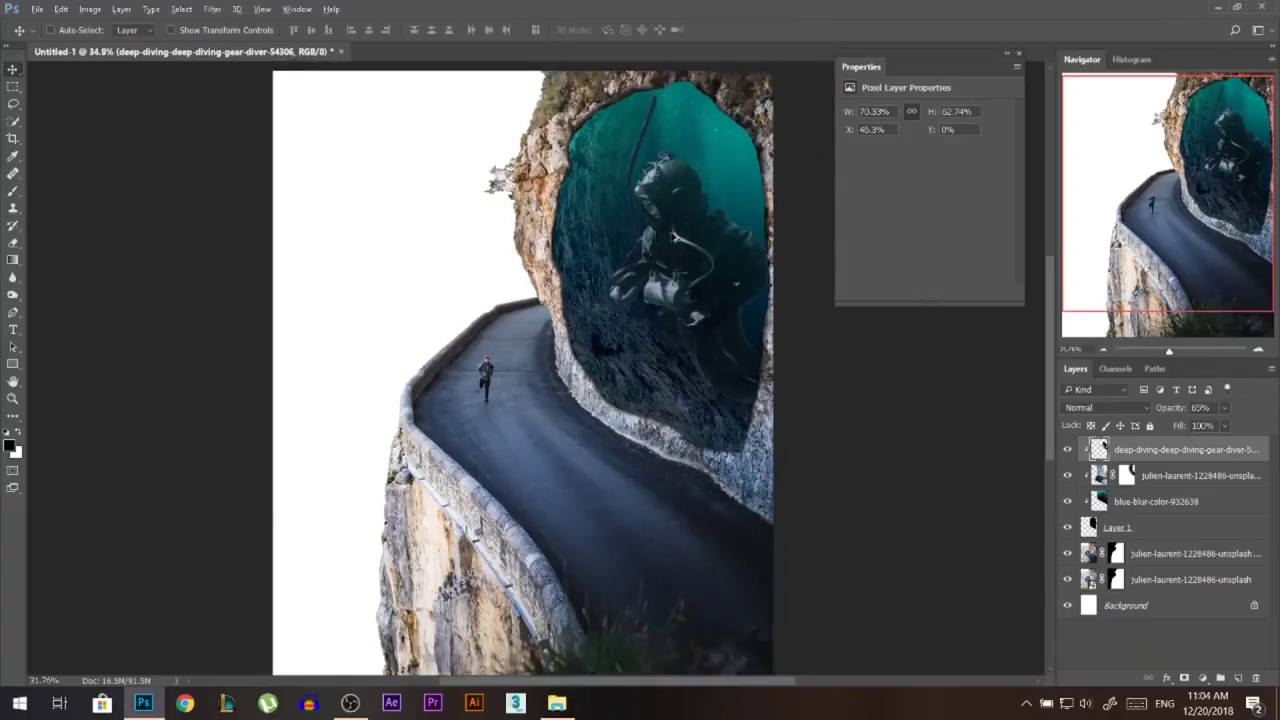
pyautogui.moveTo(713, 262); pyautogui.dragTo(713, 254)
# Step: Select the small pale V-shaped patch on the diver's dark suit with the Magic Wand, delete it and deselect
pyautogui.scroll(6, 748, 304)
pyautogui.scroll(6, 749, 303)
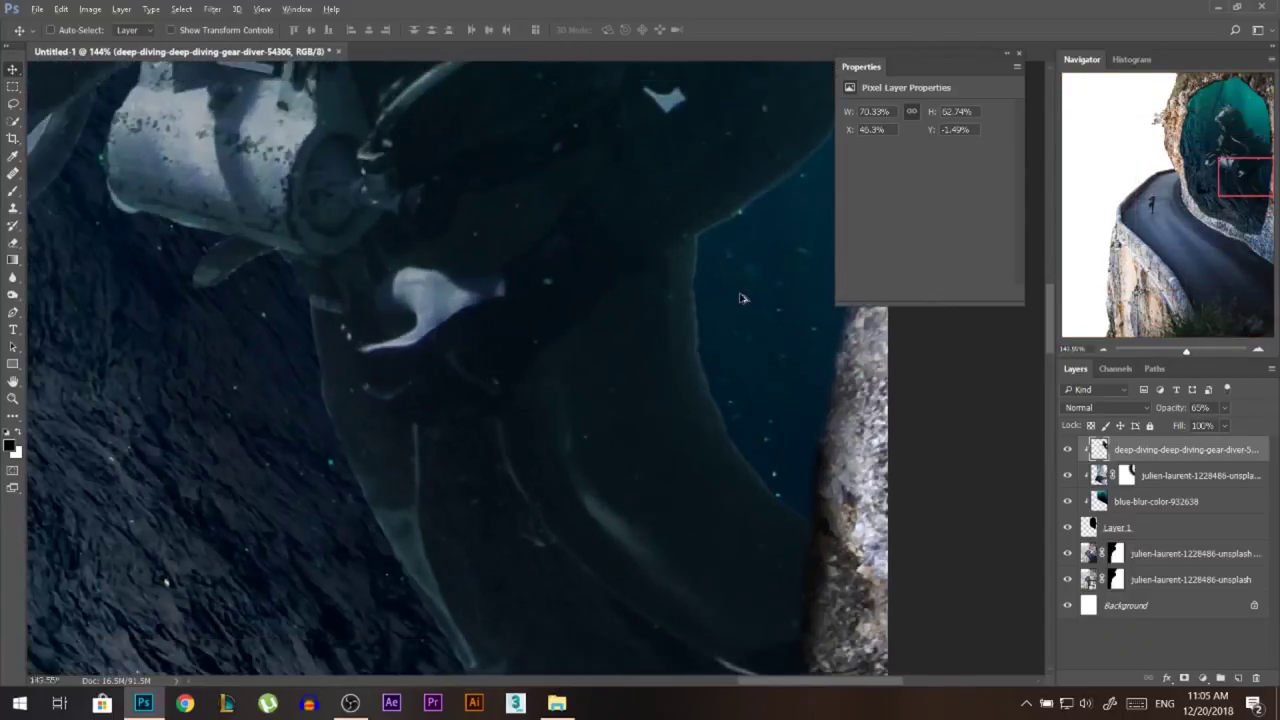
pyautogui.scroll(2, 716, 253)
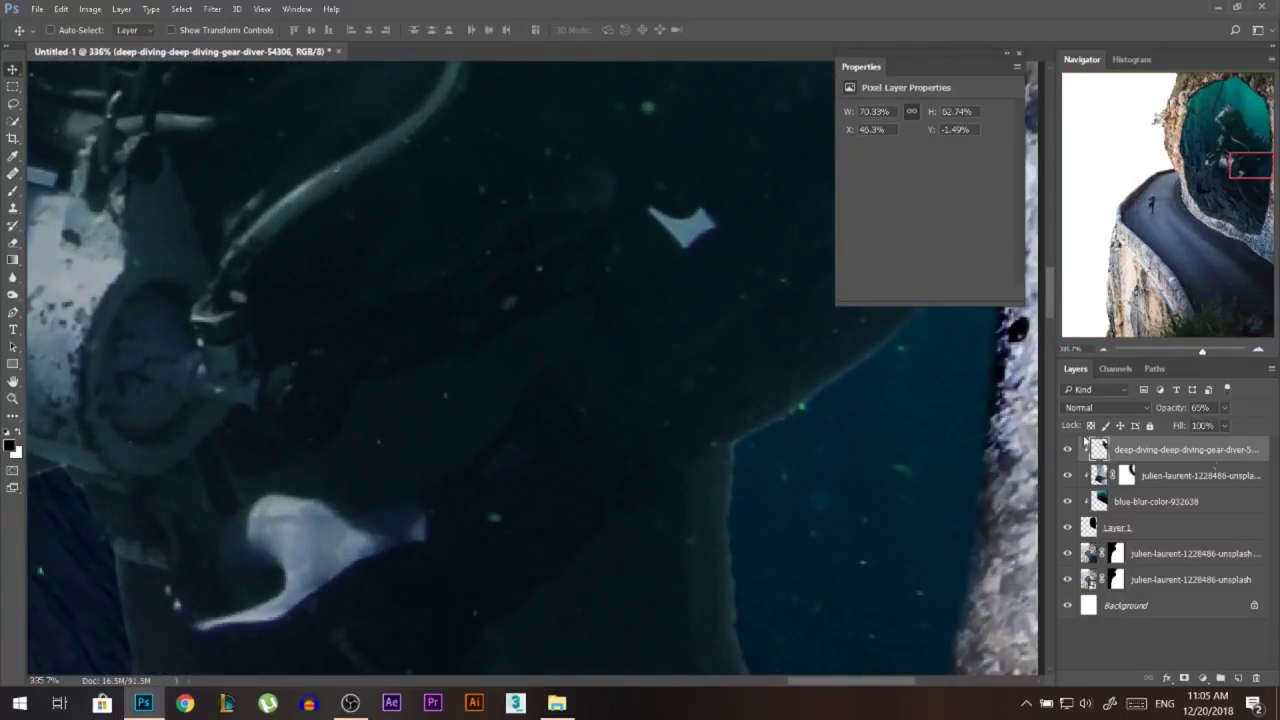
pyautogui.press('w')
pyautogui.rightClick(13, 121)
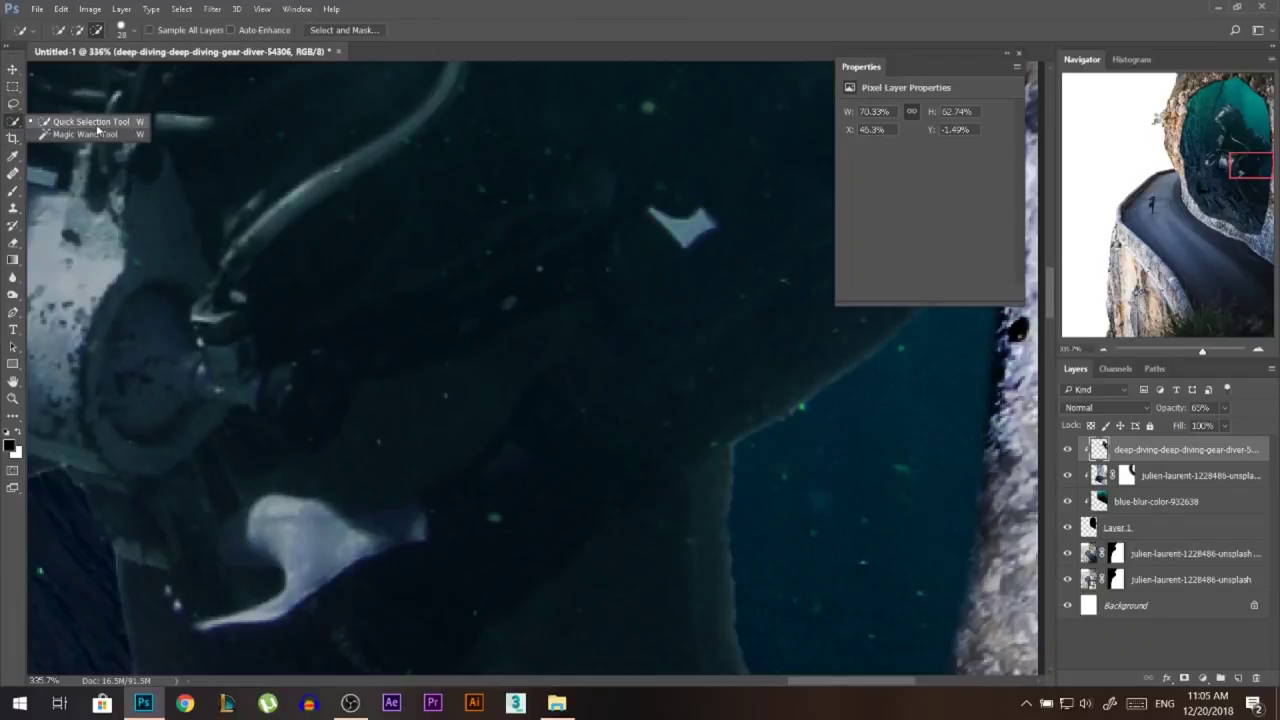
pyautogui.click(98, 133)
pyautogui.click(680, 229)
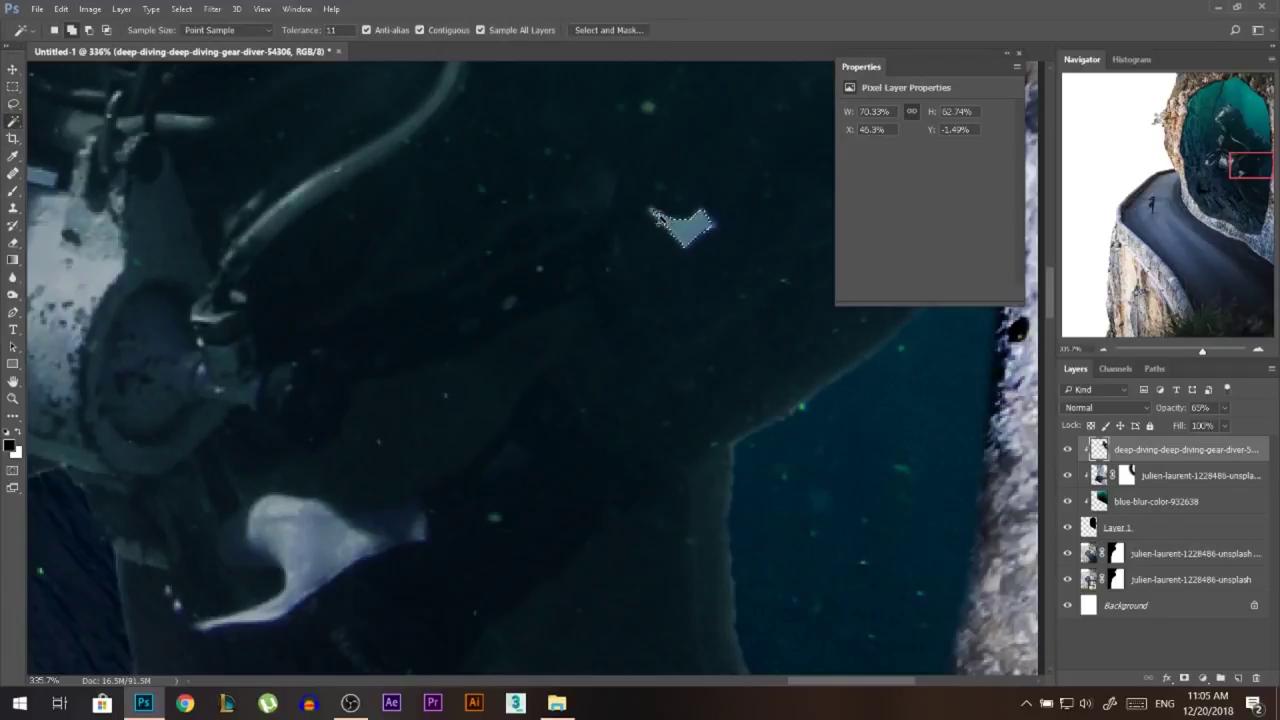
pyautogui.press('Delete')
pyautogui.hotkey('ctrl', 'd')
pyautogui.scroll(-4, 731, 254)
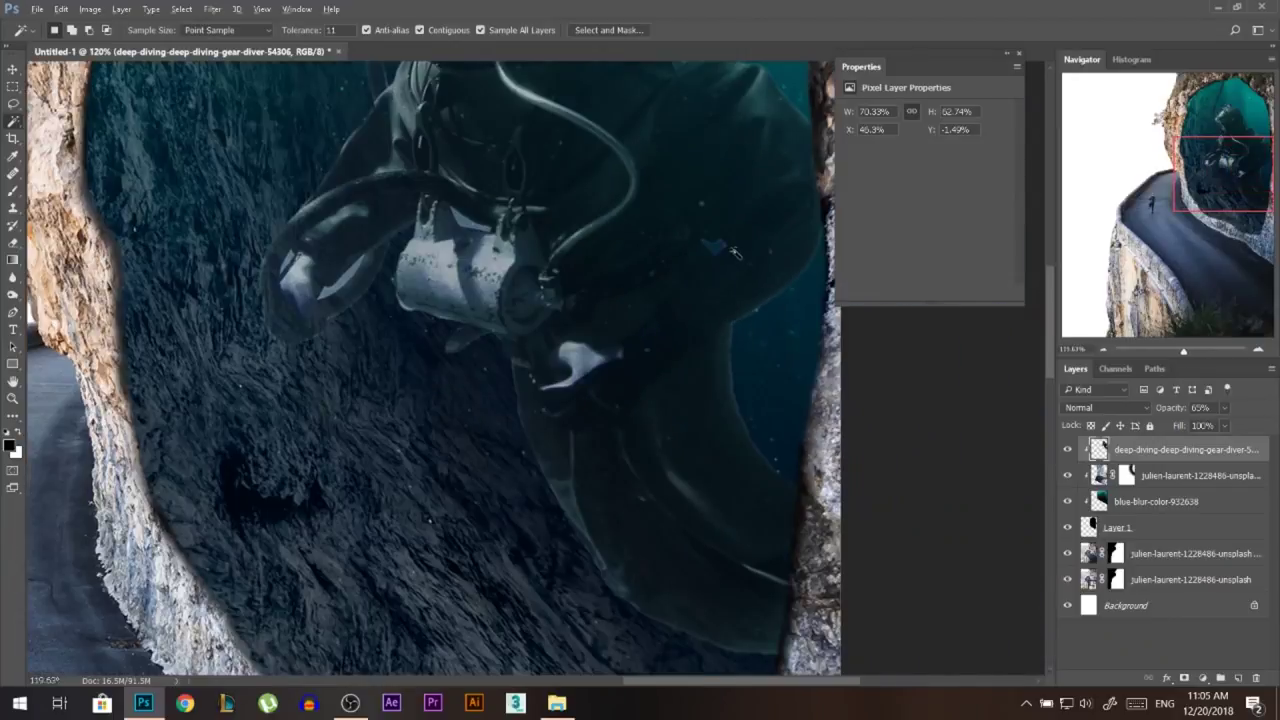
pyautogui.scroll(-4, 735, 253)
pyautogui.click(13, 69)
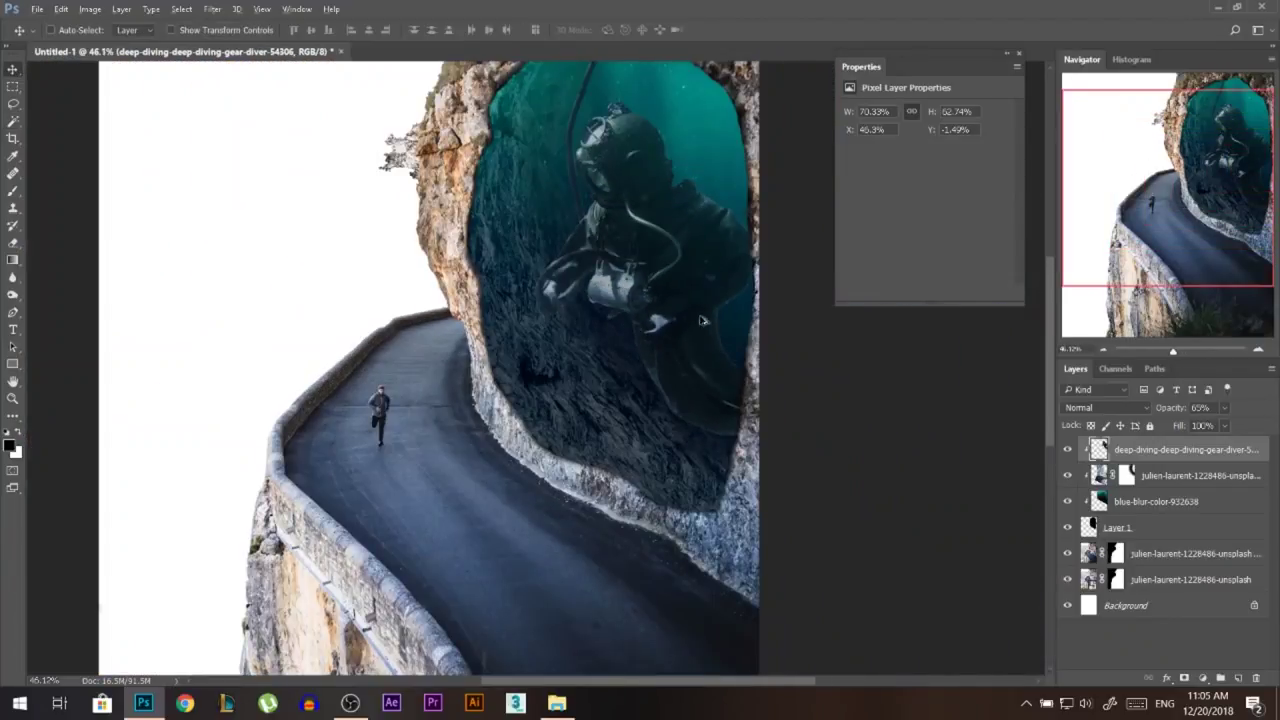
pyautogui.scroll(-2, 740, 268)
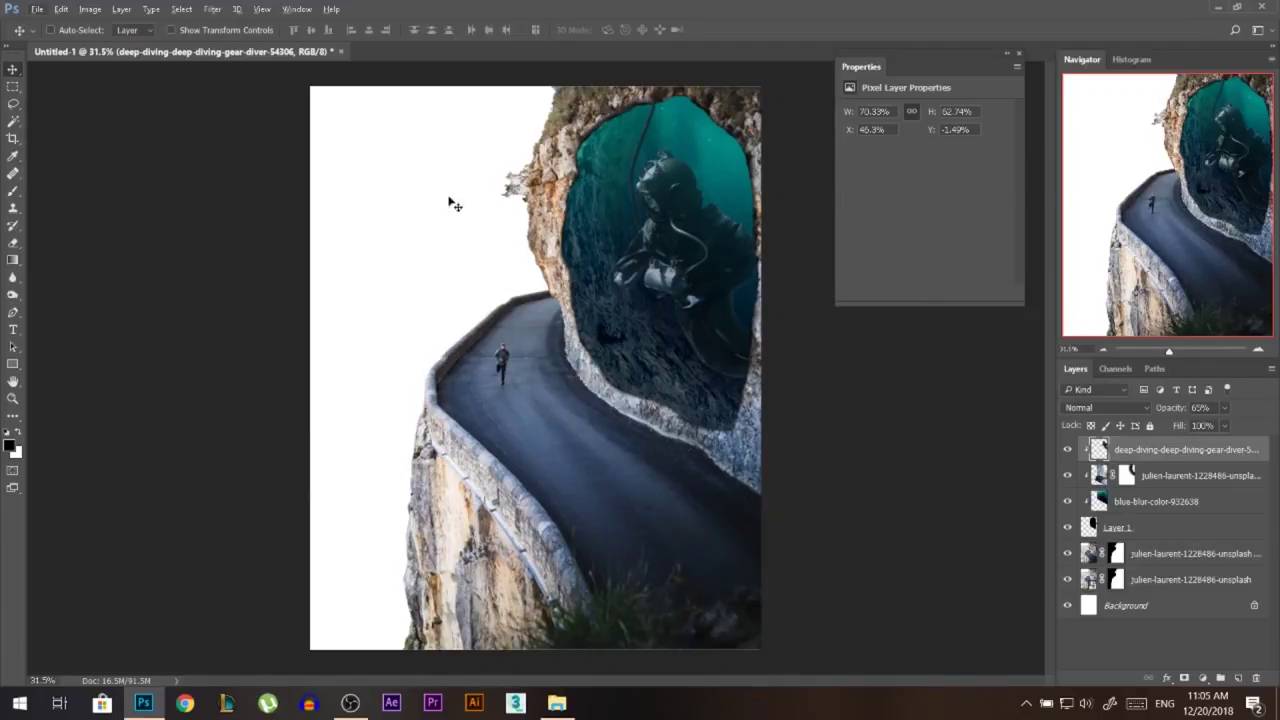
# Step: Place the 4k-wallpaper-bubbles-hd-wallpaper-1452701 image into the composition, stretch it upward and shift it toward the cave
pyautogui.moveTo(557, 703)
pyautogui.click(525, 598)
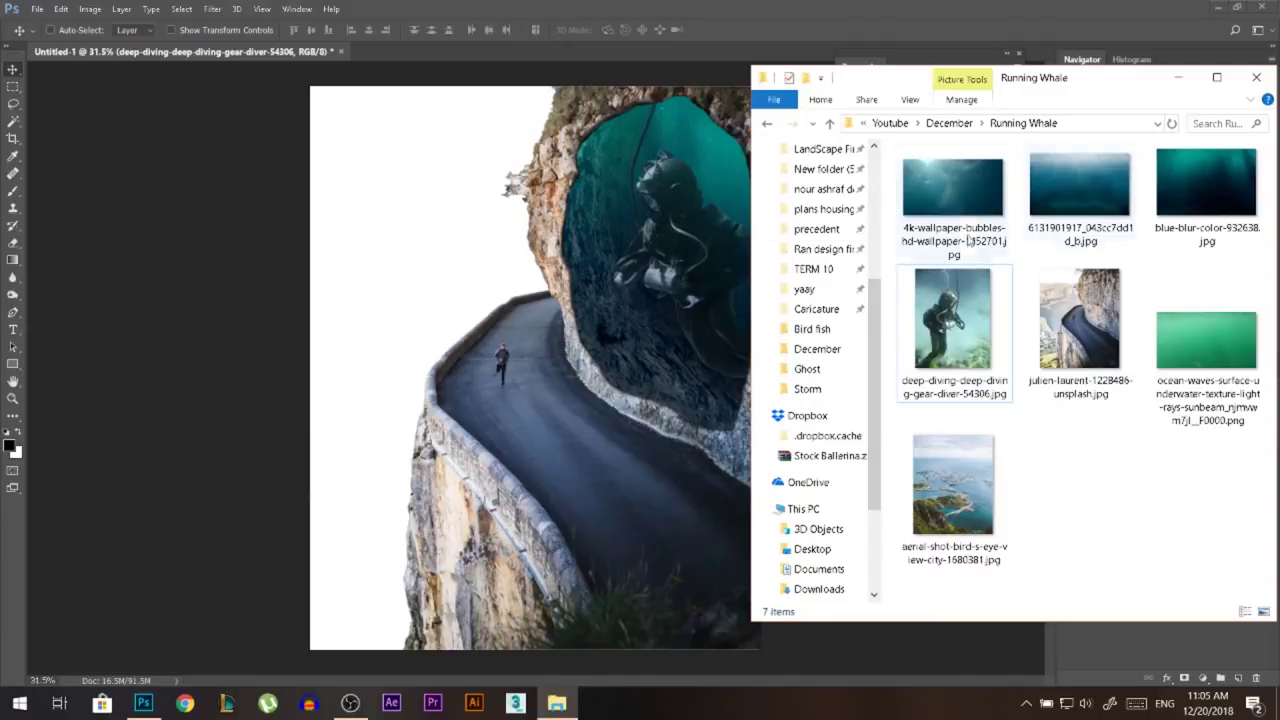
pyautogui.moveTo(950, 192); pyautogui.dragTo(803, 282)
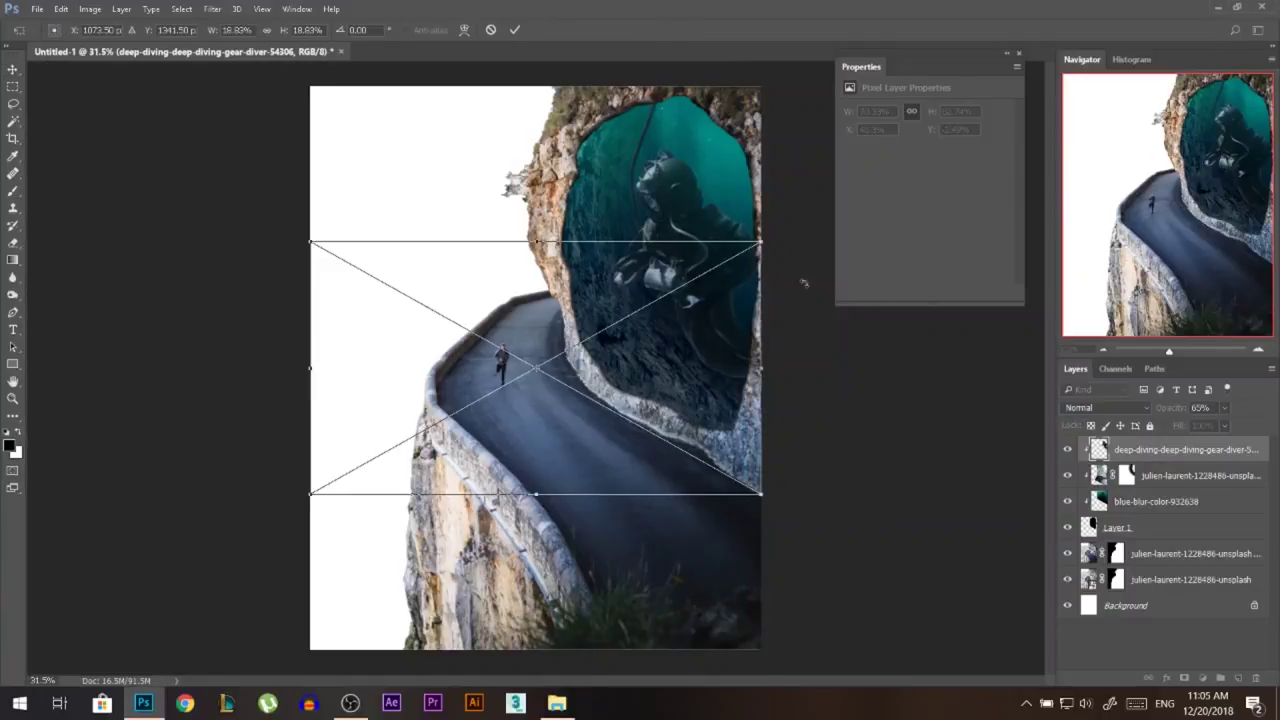
pyautogui.moveTo(533, 241); pyautogui.dragTo(534, 128)
pyautogui.moveTo(529, 206); pyautogui.dragTo(568, 171)
# Step: Distort the bubbles image into a perspective shape, taller at the outer edge and about 11.02% wide, covering the cave
pyautogui.moveTo(799, 96); pyautogui.dragTo(771, 17)
pyautogui.scroll(-3, 523, 203)
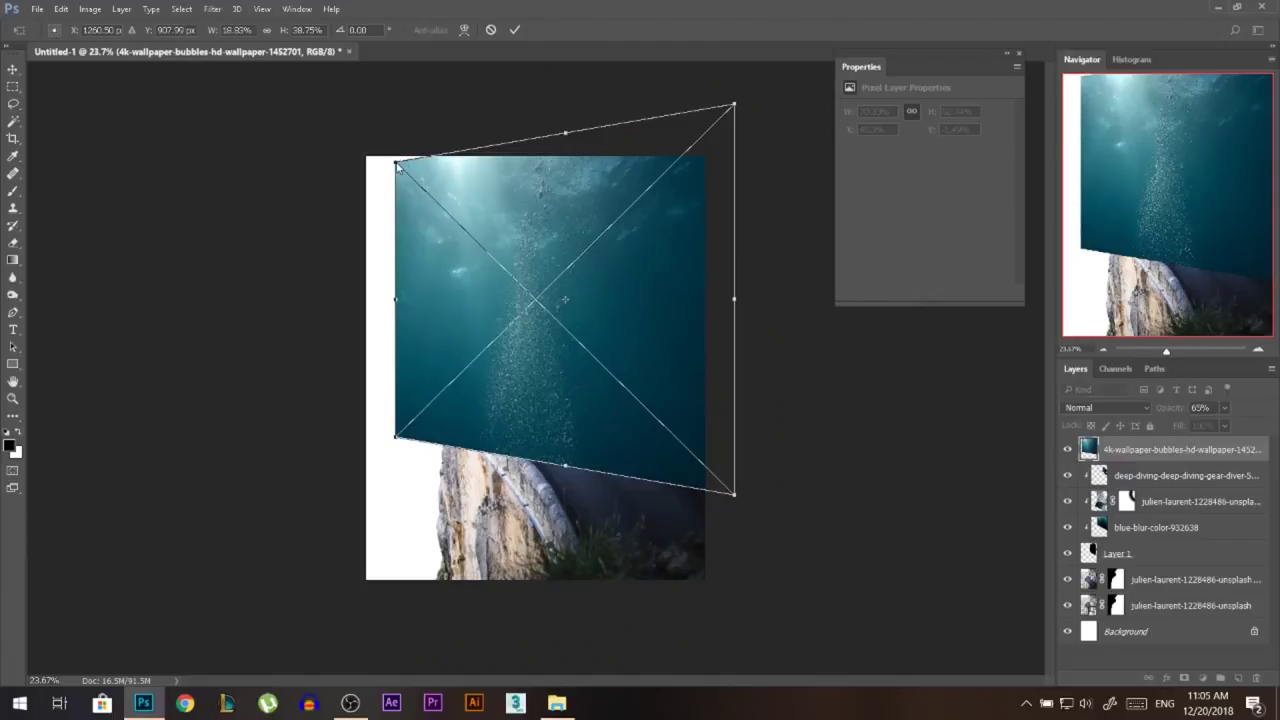
pyautogui.moveTo(398, 164); pyautogui.dragTo(398, 198)
pyautogui.moveTo(396, 297); pyautogui.dragTo(449, 290)
pyautogui.moveTo(449, 407); pyautogui.dragTo(452, 355)
pyautogui.moveTo(466, 288); pyautogui.dragTo(551, 290)
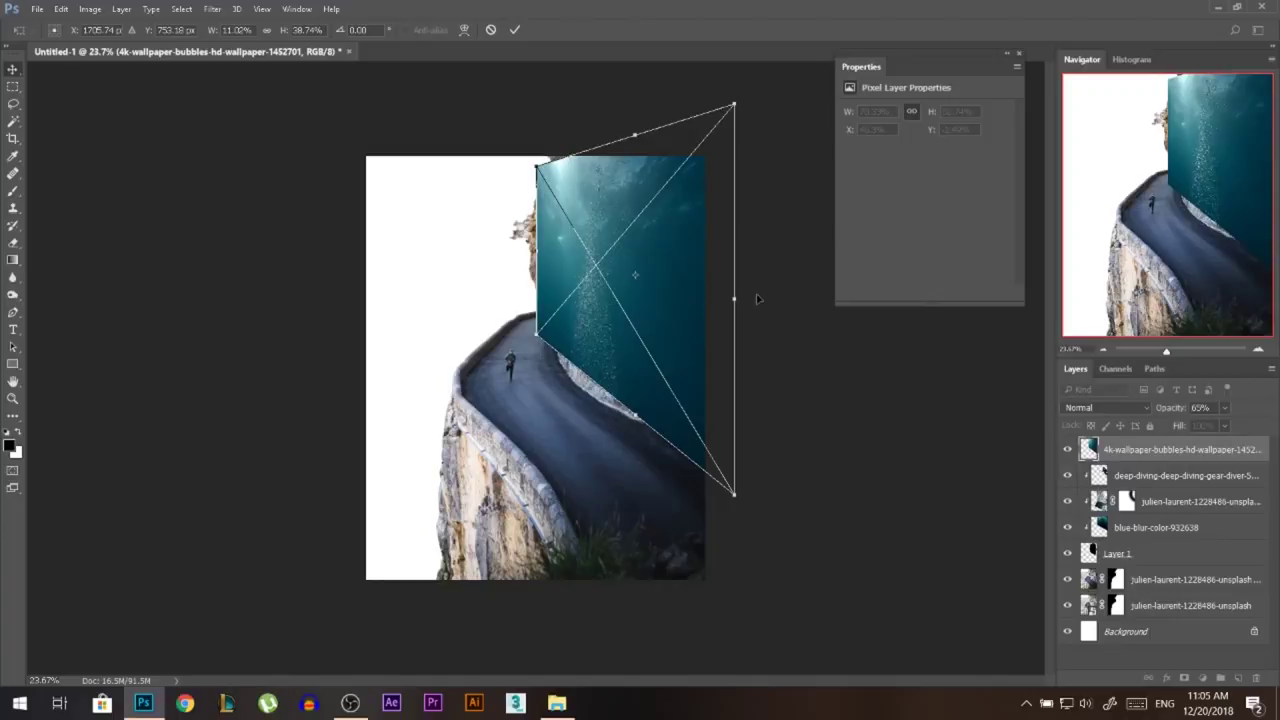
pyautogui.press('Return')
# Step: Clip the bubbles image to the cave shape and set its blending mode to Soft Light
pyautogui.keyDown('alt'); pyautogui.click(1136, 460); pyautogui.keyUp('alt')
pyautogui.moveTo(670, 298); pyautogui.dragTo(686, 298)
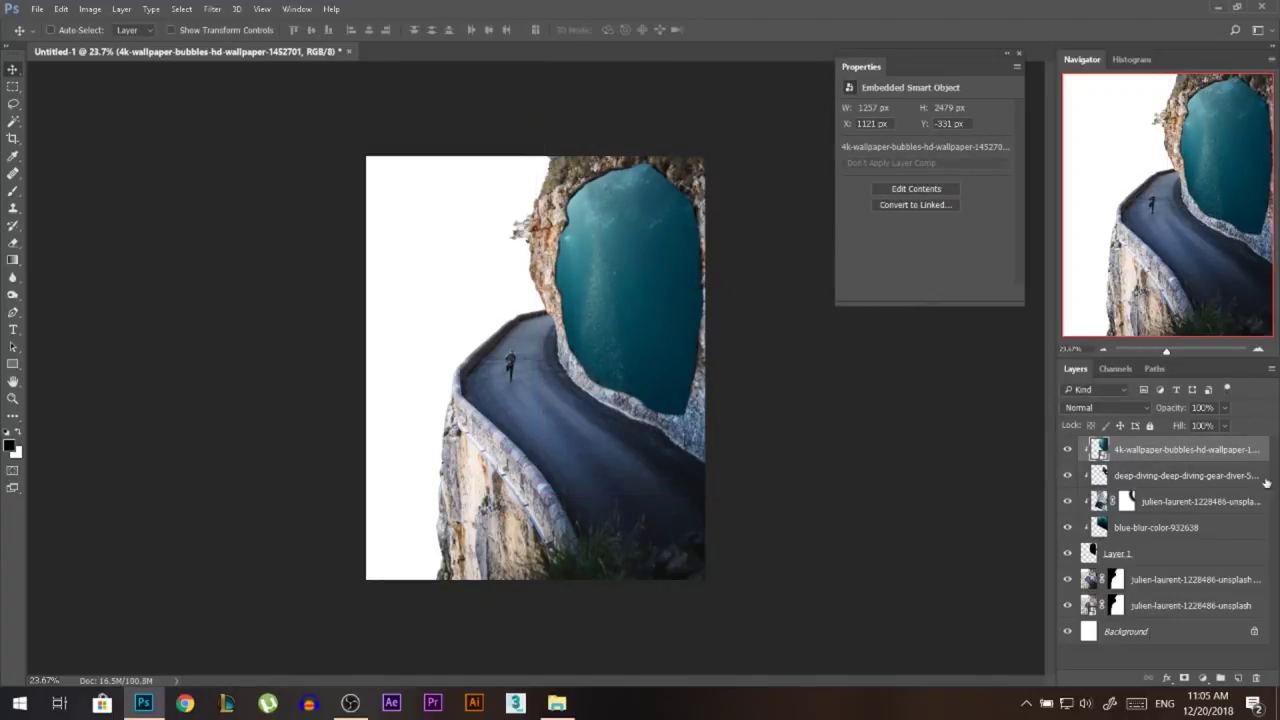
pyautogui.click(1105, 407)
pyautogui.click(1088, 258)
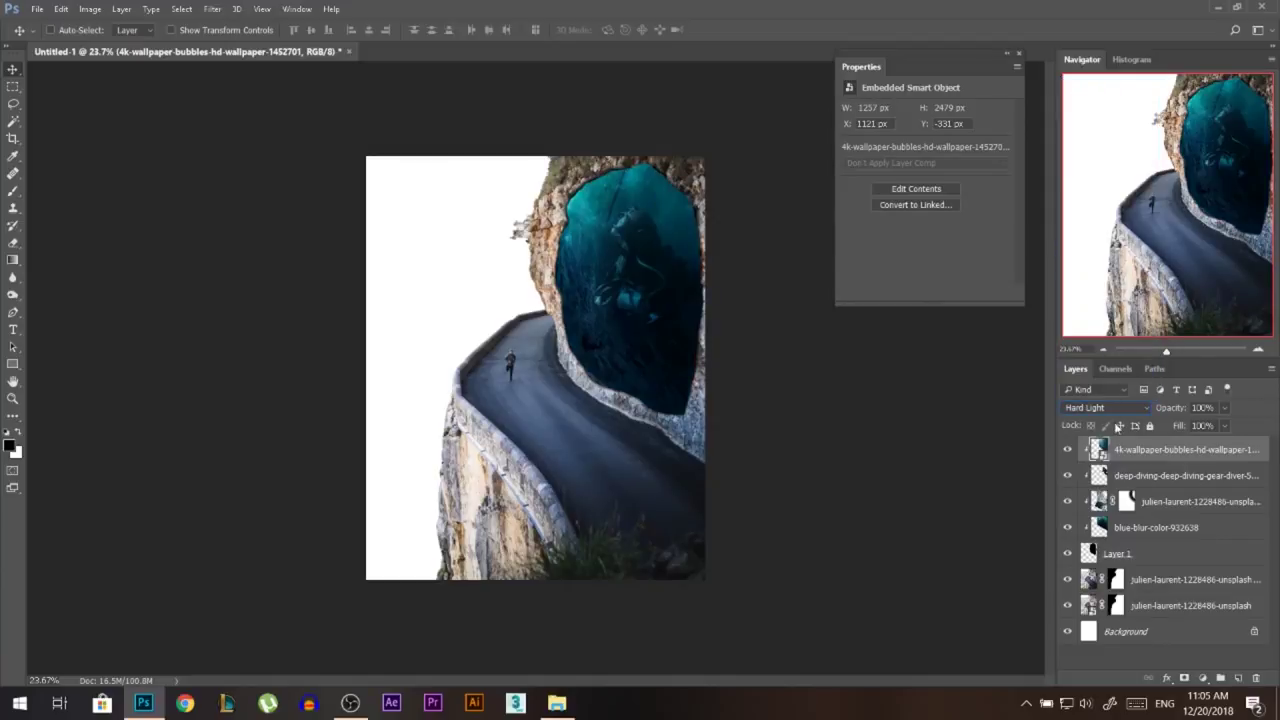
pyautogui.scroll(1, 1104, 413)
pyautogui.scroll(-1, 1104, 413)
pyautogui.scroll(1, 1104, 413)
pyautogui.scroll(-1, 1104, 413)
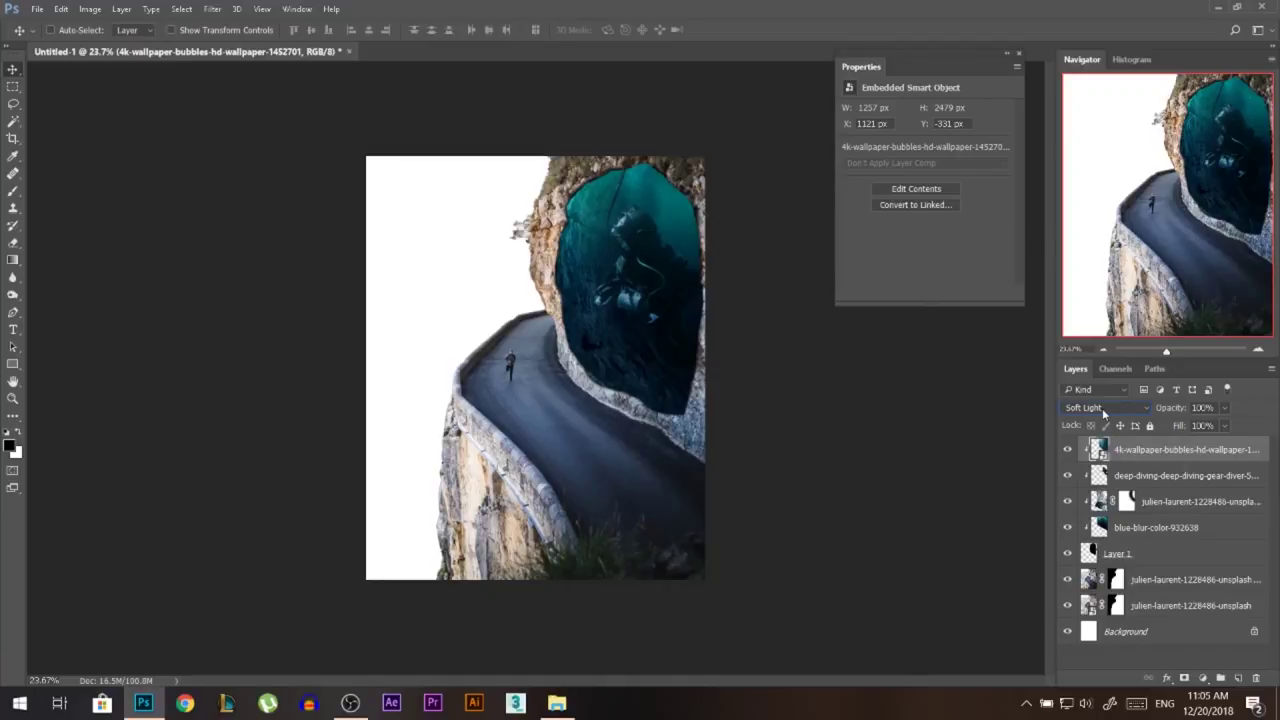
# Step: Compare the cave with and without the bubbles layer, and reduce that layer's opacity to 81%
pyautogui.click(1066, 450)
pyautogui.click(1066, 450)
pyautogui.click(1066, 450)
pyautogui.click(1066, 450)
pyautogui.moveTo(1165, 409); pyautogui.dragTo(1163, 412)
pyautogui.scroll(2, 636, 566)
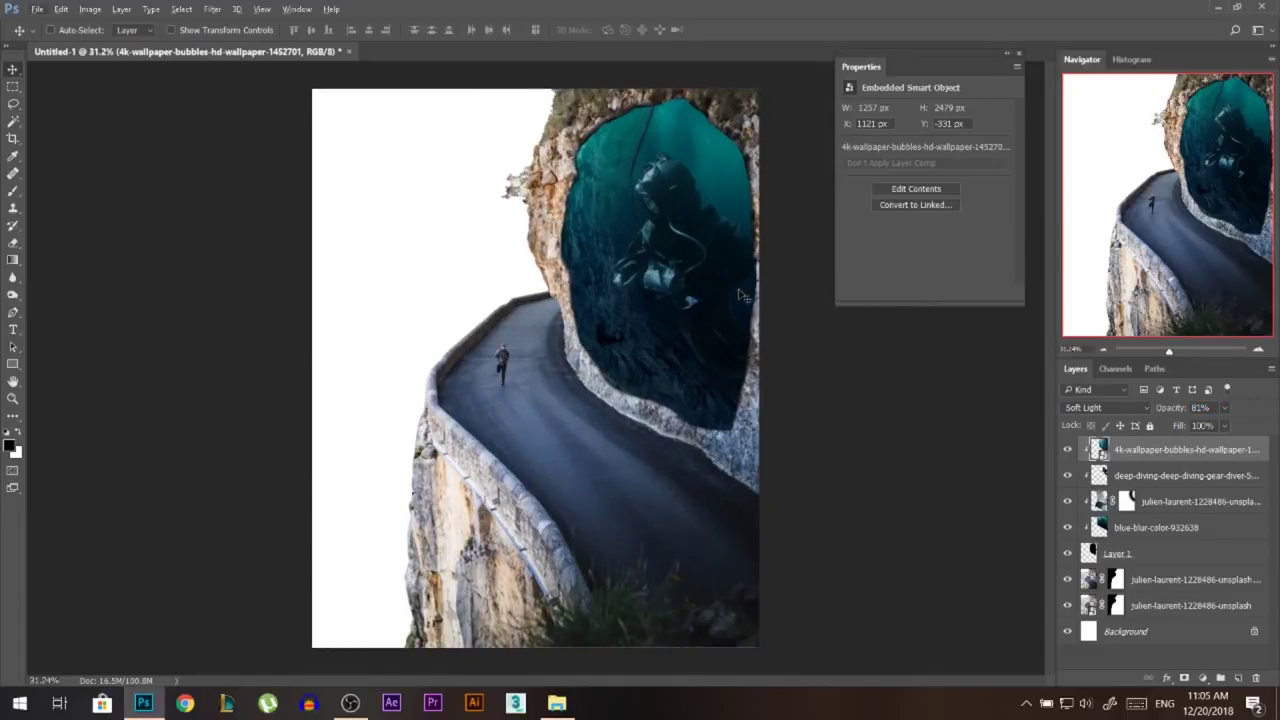
pyautogui.scroll(-1, 632, 406)
# Step: Place the aerial-shot-bird-s-eye-view-city-1680381 image and move its layer directly above the Background as the scenery behind the cliff
pyautogui.moveTo(556, 703)
pyautogui.click(556, 637)
pyautogui.moveTo(954, 490); pyautogui.dragTo(505, 366)
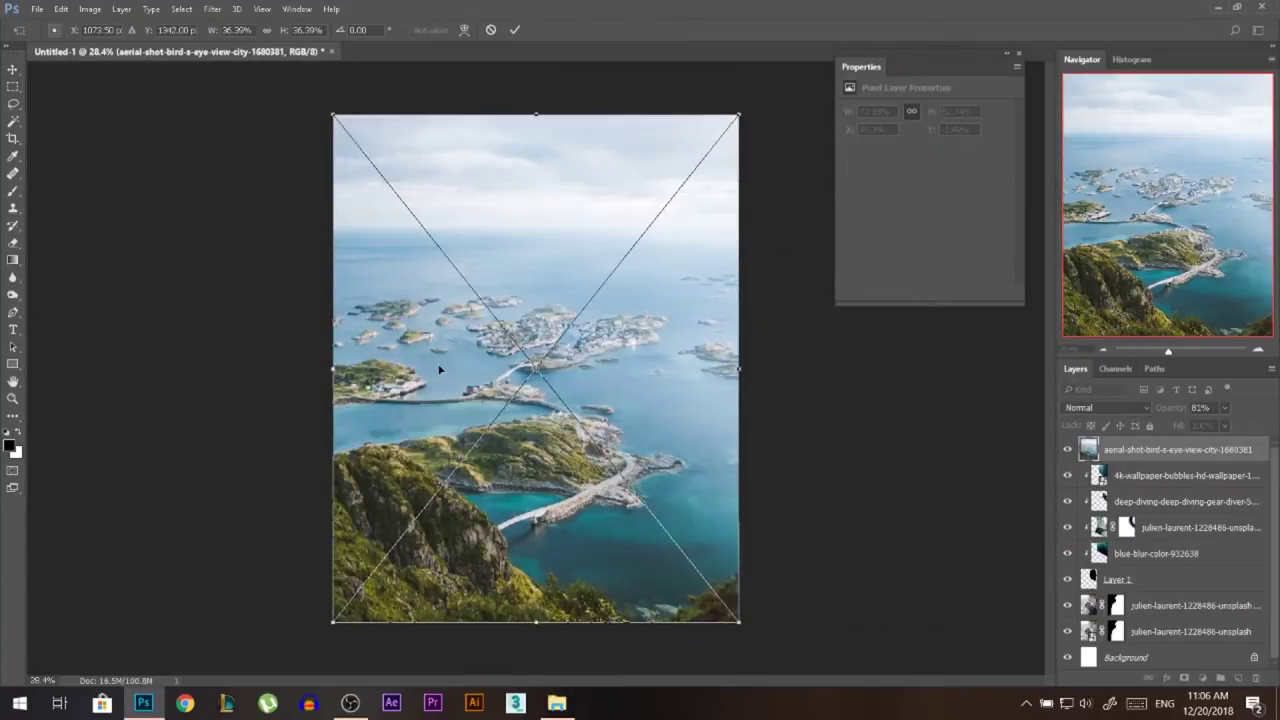
pyautogui.press('Return')
pyautogui.moveTo(1155, 450); pyautogui.dragTo(1155, 656)
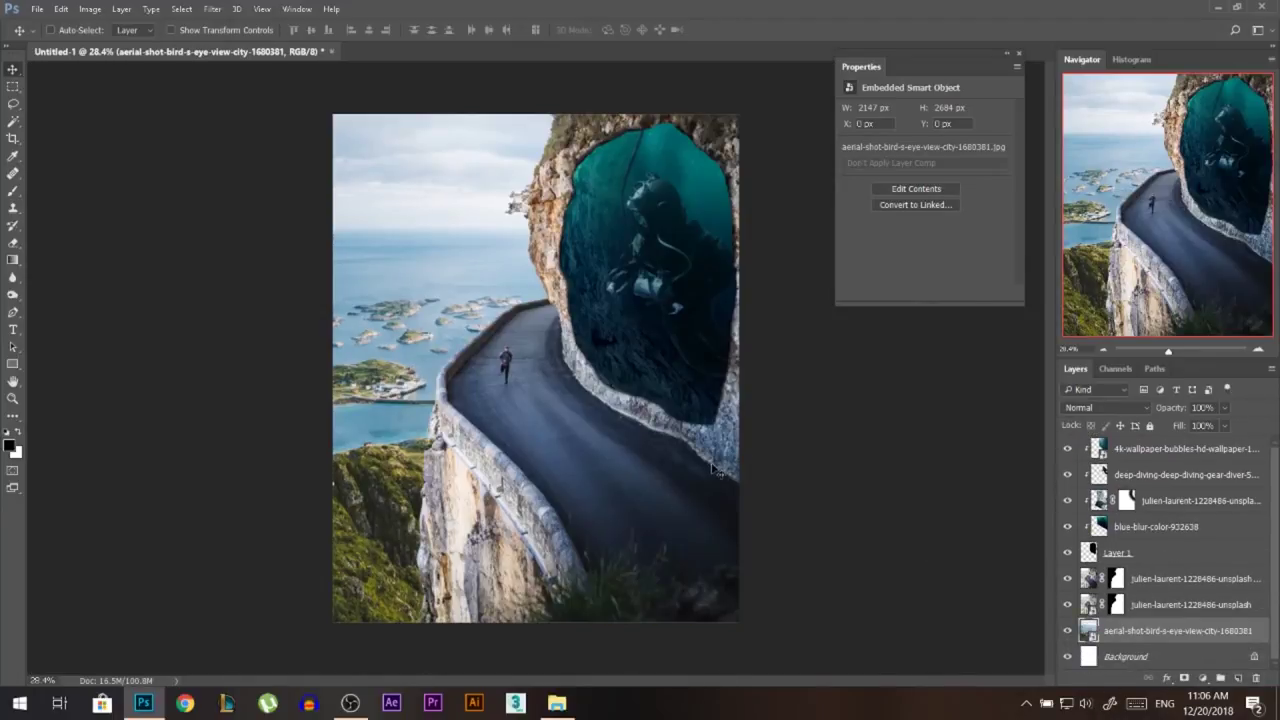
# Step: Flip the aerial background image horizontally and close the floating Properties panel
pyautogui.hotkey('ctrl', 't')
pyautogui.rightClick(467, 314)
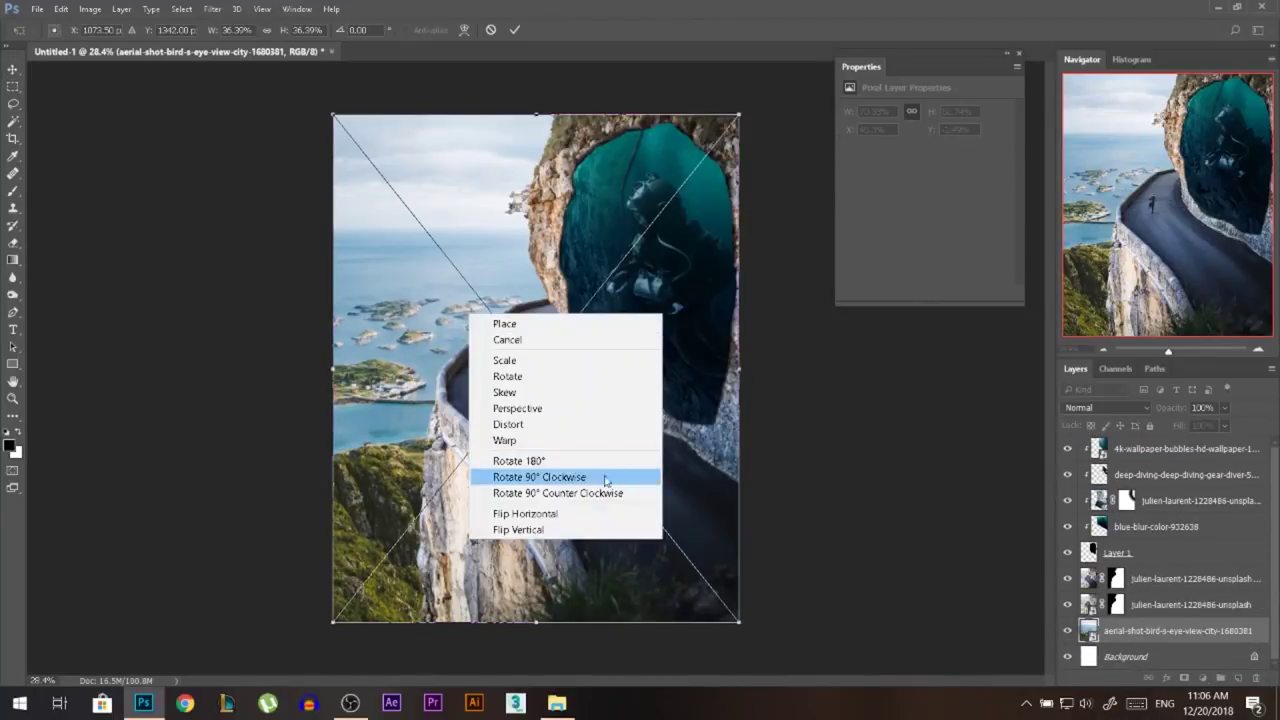
pyautogui.click(580, 513)
pyautogui.press('Return')
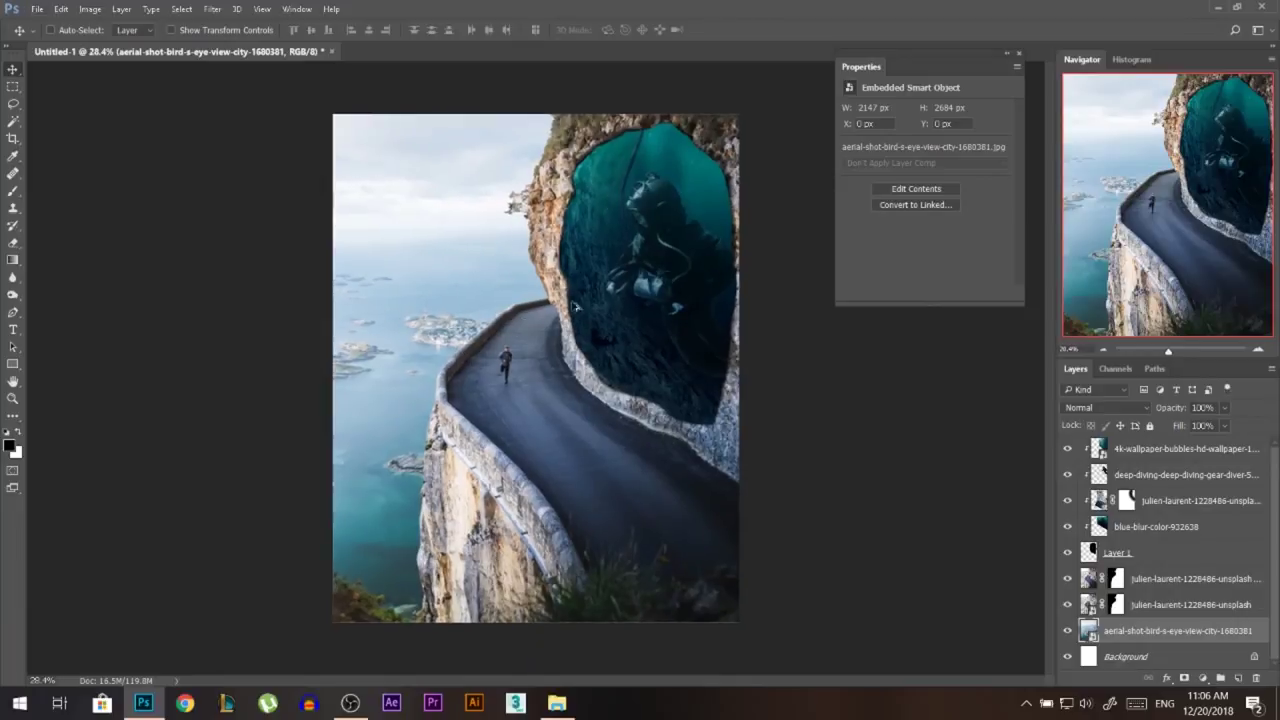
pyautogui.click(1019, 56)
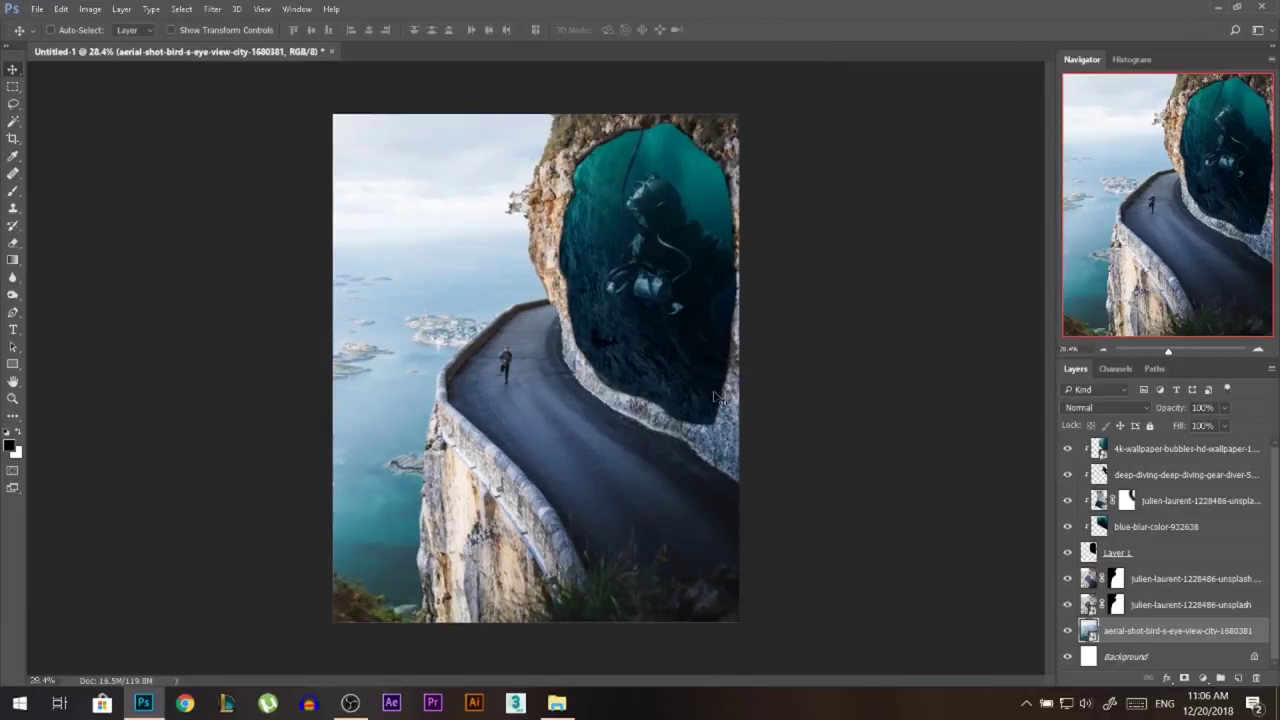
pyautogui.scroll(2, 642, 408)
pyautogui.scroll(-3, 500, 183)
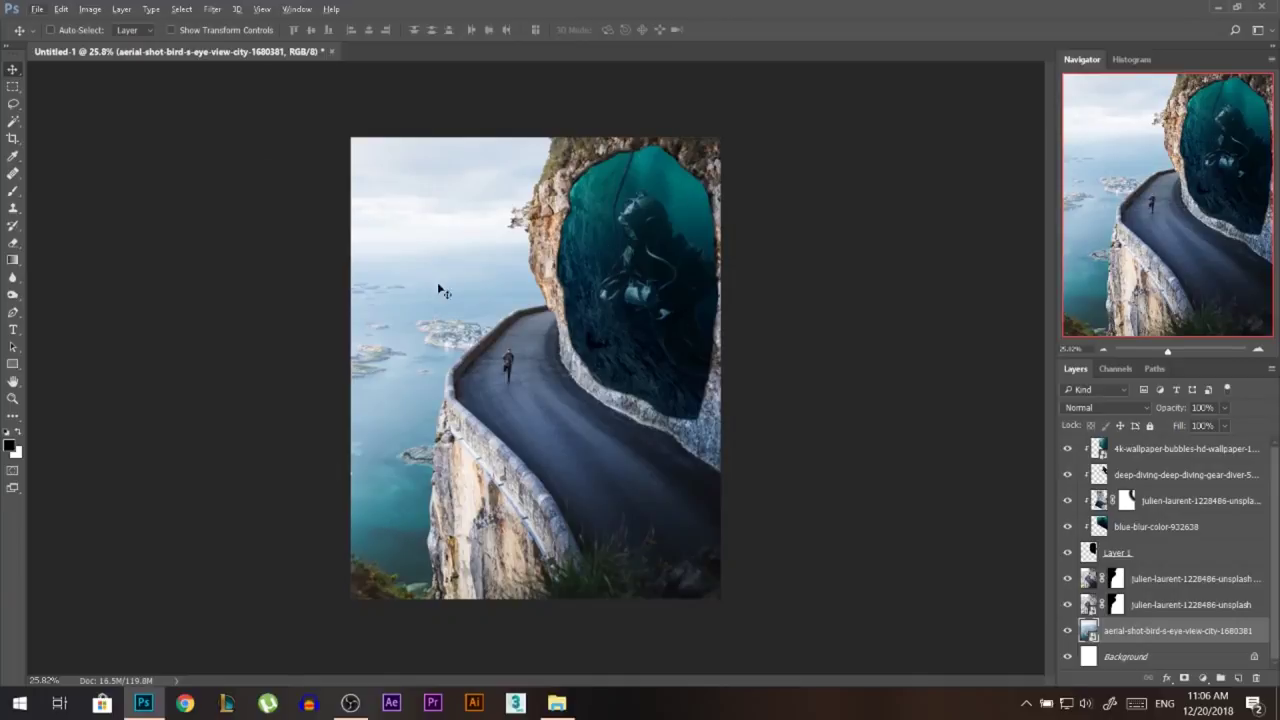
# Step: Shift the aerial background's hue to +11 with a Hue/Saturation adjustment
pyautogui.click(90, 9)
pyautogui.moveTo(240, 50)
pyautogui.click(400, 134)
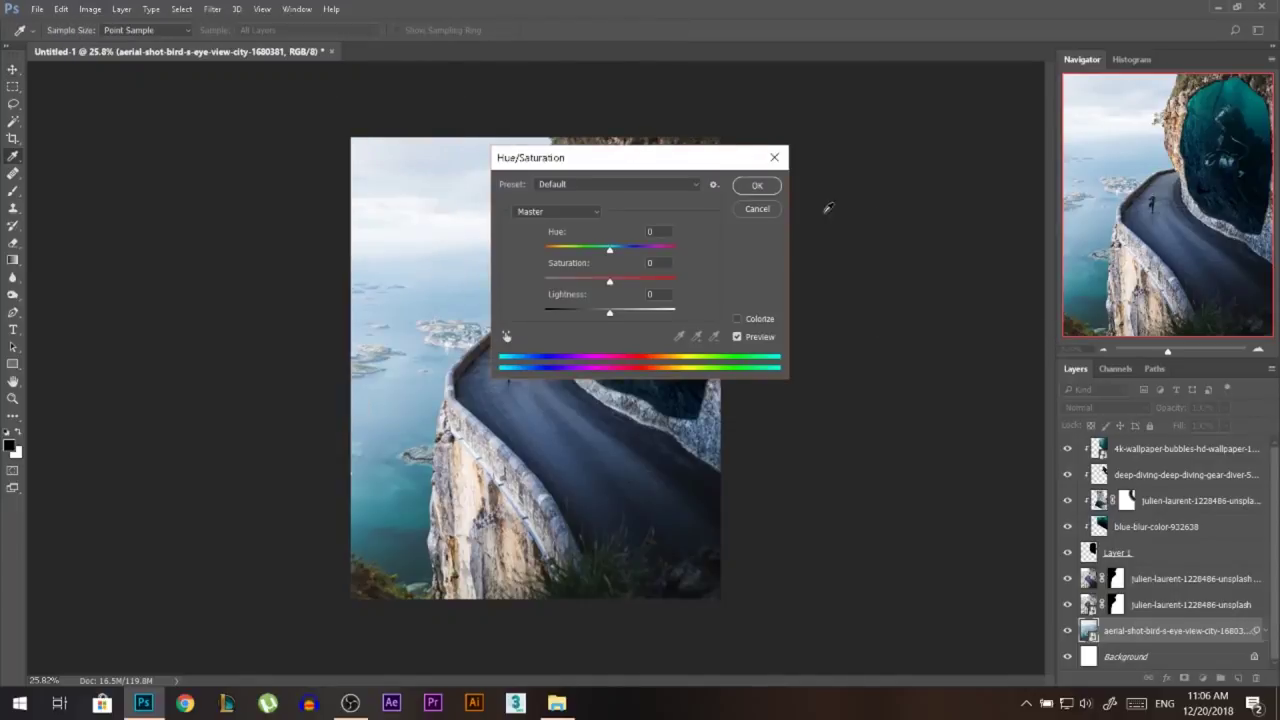
pyautogui.click(618, 250)
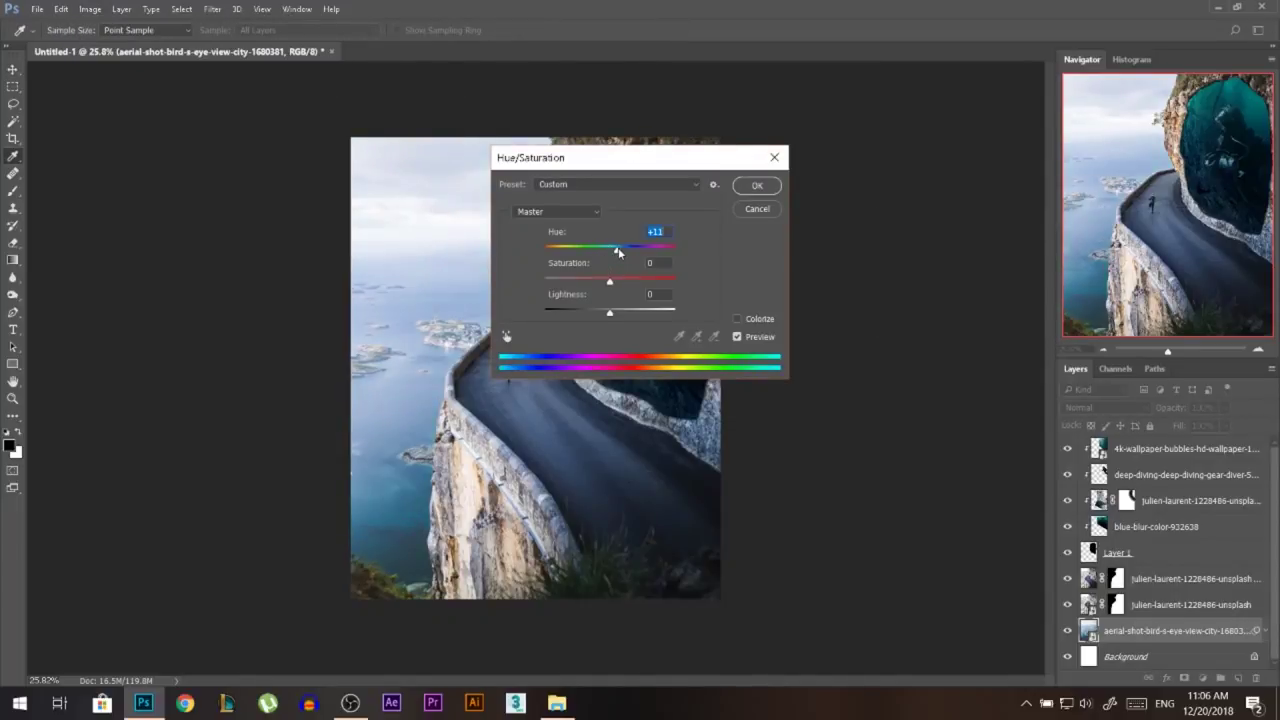
pyautogui.click(745, 190)
pyautogui.press('v')
# Step: Add a Curves adjustment above the bubbles layer and pull the lower midtones down to darken the whole image
pyautogui.click(1128, 458)
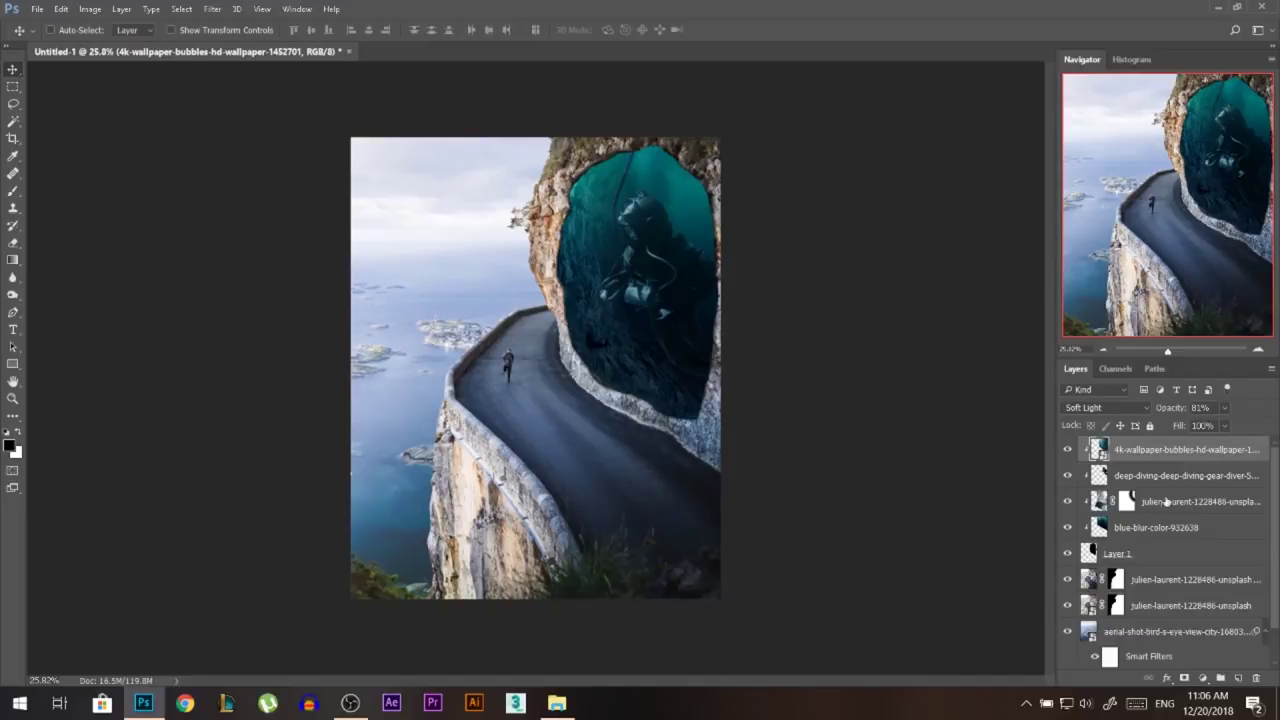
pyautogui.click(1201, 678)
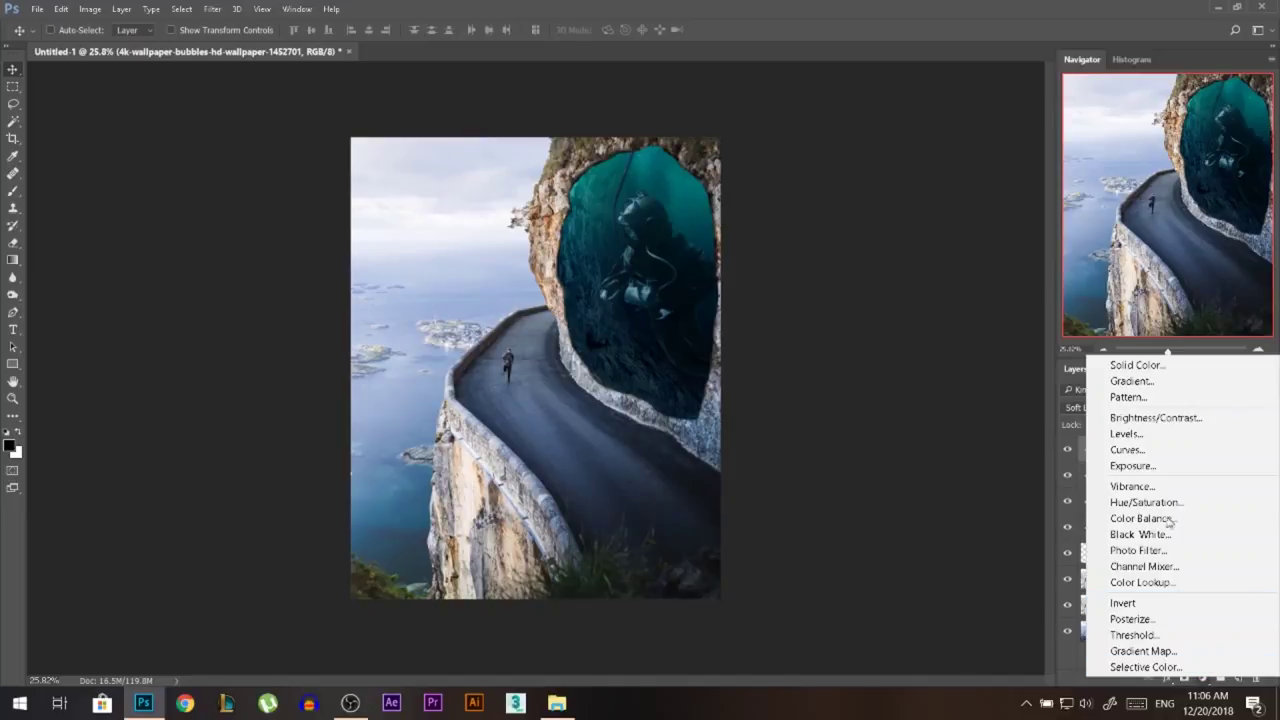
pyautogui.click(1127, 452)
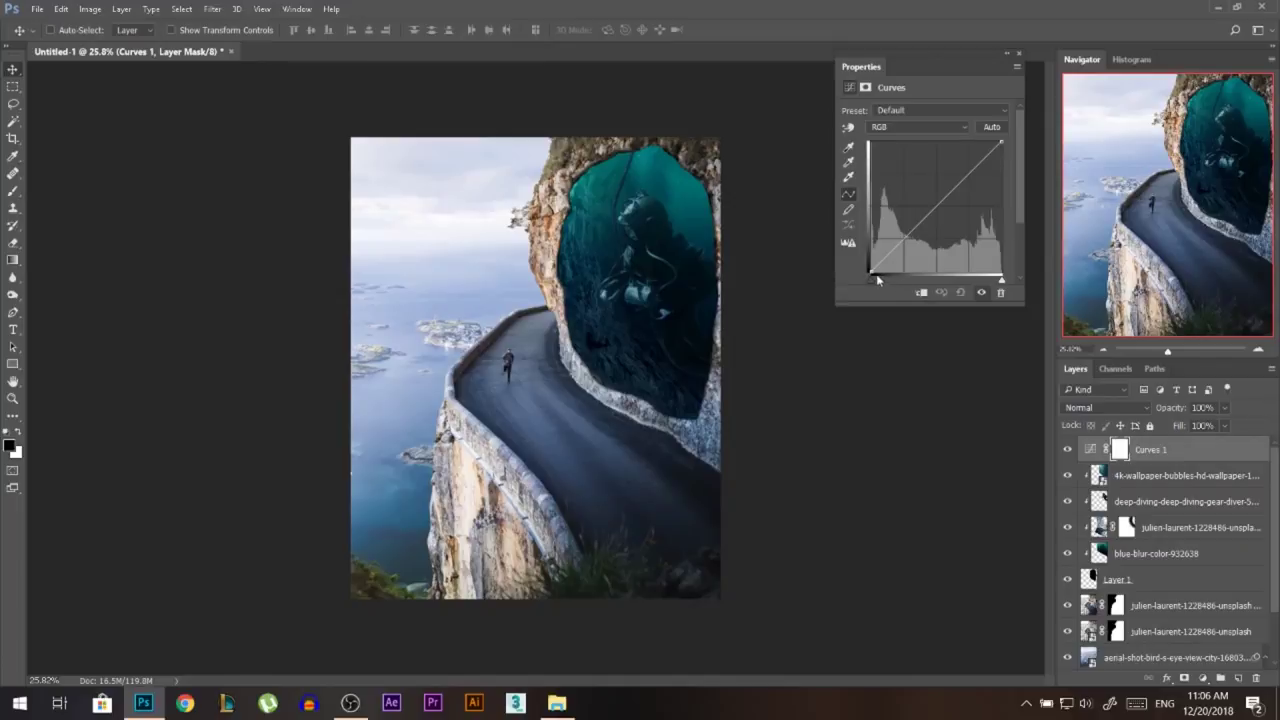
pyautogui.moveTo(836, 271); pyautogui.dragTo(829, 269)
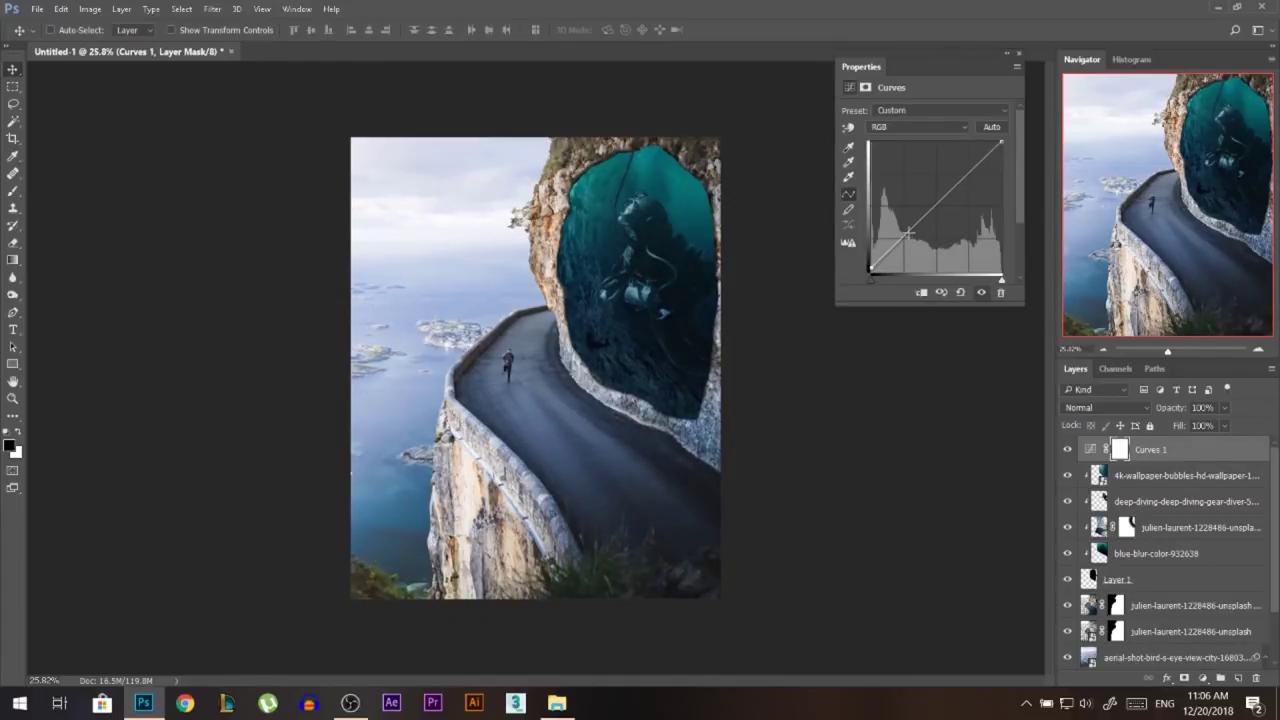
pyautogui.moveTo(907, 233)
pyautogui.mouseDown()
pyautogui.moveTo(911, 214)
pyautogui.moveTo(977, 185)
pyautogui.moveTo(914, 229)
pyautogui.moveTo(906, 205)
pyautogui.moveTo(904, 247)
pyautogui.mouseUp()
pyautogui.click(1019, 54)
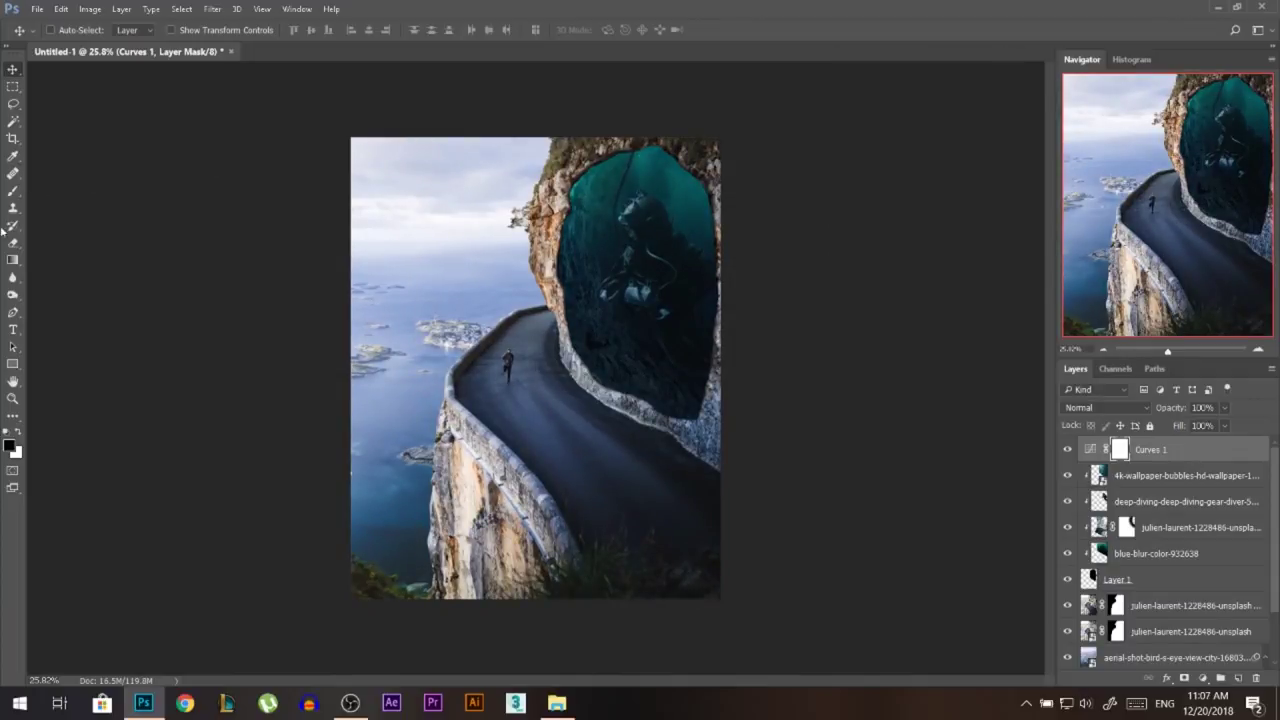
# Step: Paint black on the Curves 1 mask over the underwater cave with a large soft brush at reduced opacity to limit its darkening
pyautogui.click(13, 190)
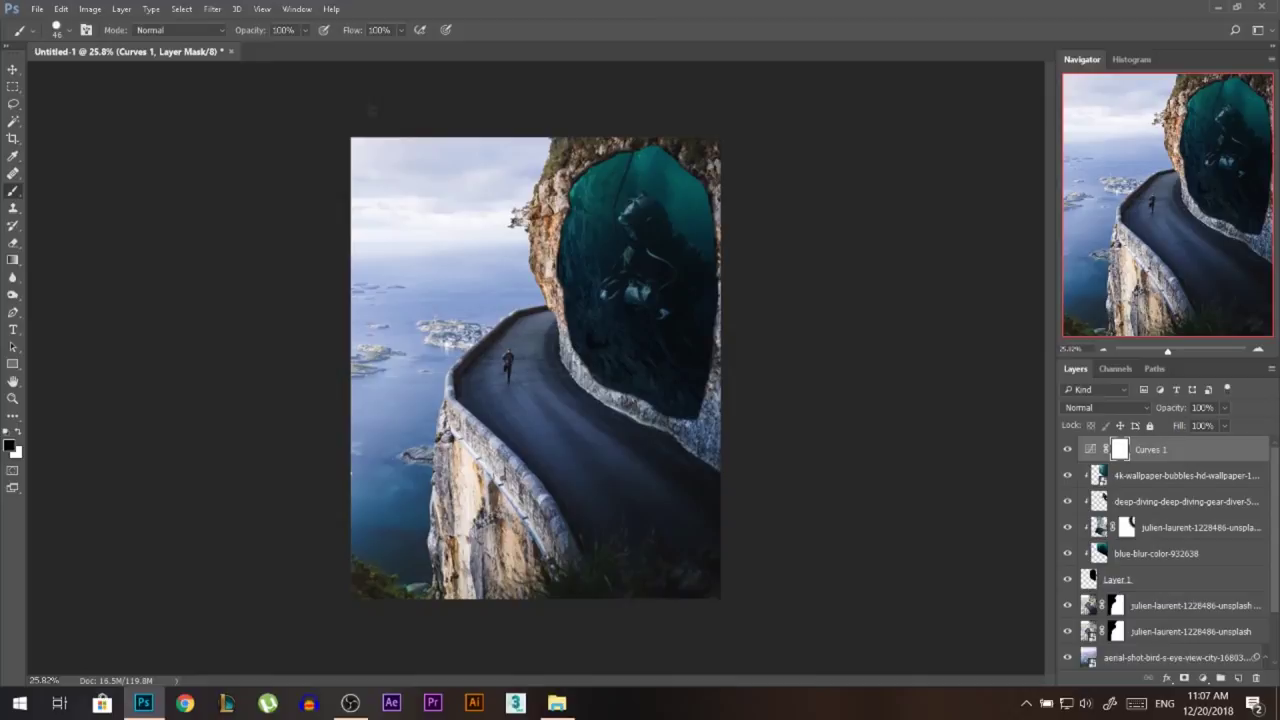
pyautogui.moveTo(264, 37); pyautogui.dragTo(220, 38)
pyautogui.moveTo(688, 300)
pyautogui.mouseDown()
pyautogui.moveTo(775, 300)
pyautogui.moveTo(644, 60)
pyautogui.mouseUp()
pyautogui.moveTo(680, 300)
pyautogui.mouseDown()
pyautogui.moveTo(655, 228)
pyautogui.moveTo(653, 350)
pyautogui.moveTo(664, 335)
pyautogui.moveTo(680, 376)
pyautogui.moveTo(693, 335)
pyautogui.moveTo(676, 332)
pyautogui.moveTo(671, 277)
pyautogui.moveTo(686, 282)
pyautogui.moveTo(658, 243)
pyautogui.moveTo(658, 268)
pyautogui.moveTo(627, 243)
pyautogui.moveTo(681, 292)
pyautogui.moveTo(706, 414)
pyautogui.moveTo(650, 228)
pyautogui.mouseUp()
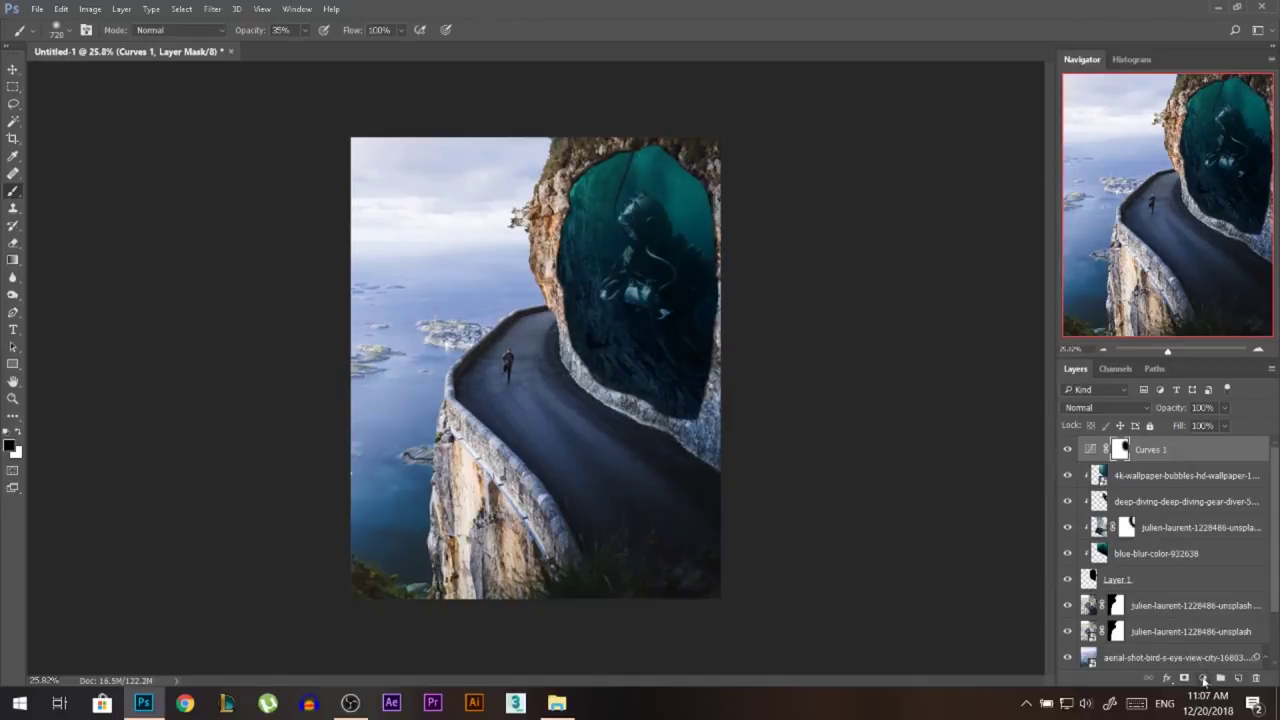
# Step: Add a second Curves adjustment on top that brightens the image, and invert its mask to black
pyautogui.click(1203, 678)
pyautogui.click(1127, 451)
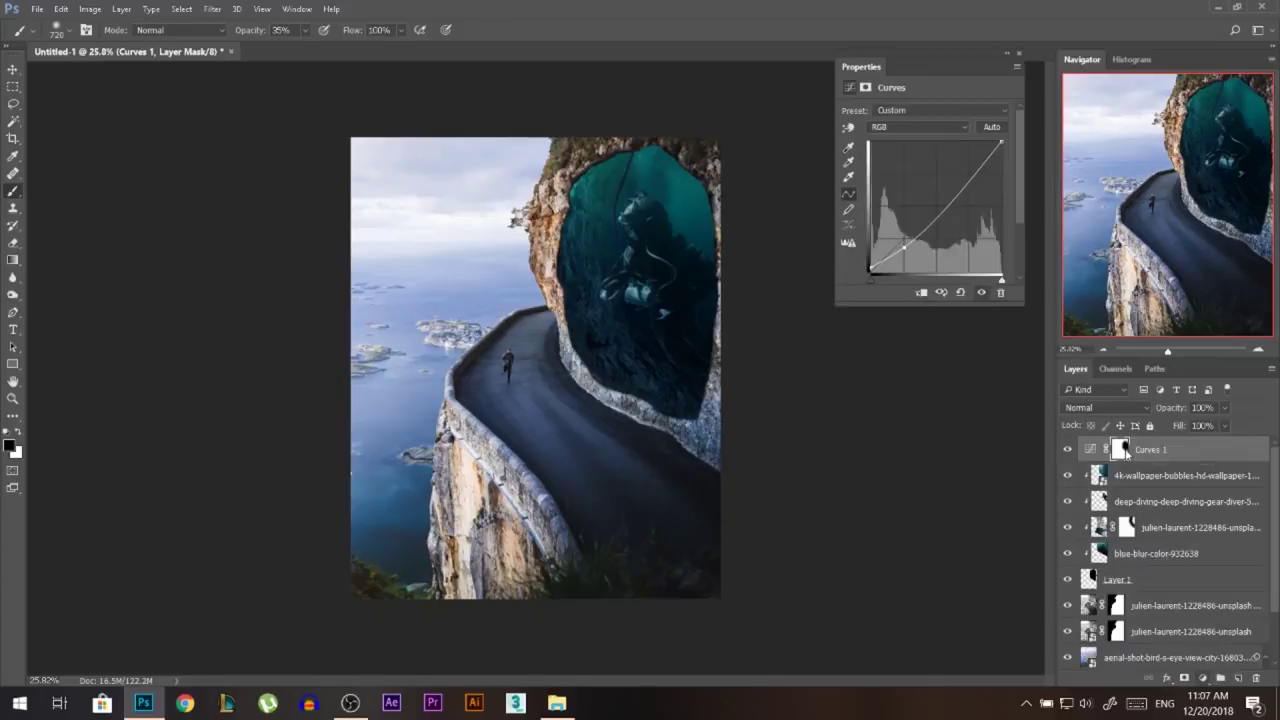
pyautogui.moveTo(929, 210); pyautogui.dragTo(899, 223)
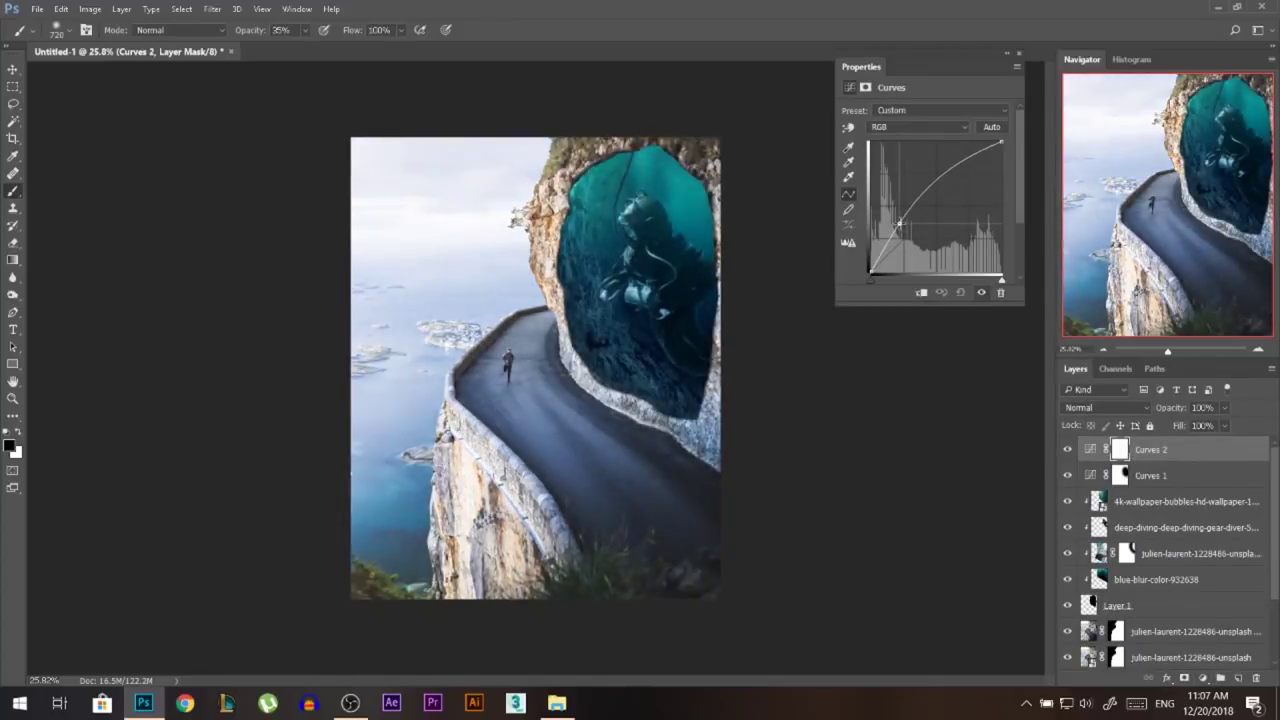
pyautogui.click(1019, 56)
pyautogui.hotkey('ctrl', 'i')
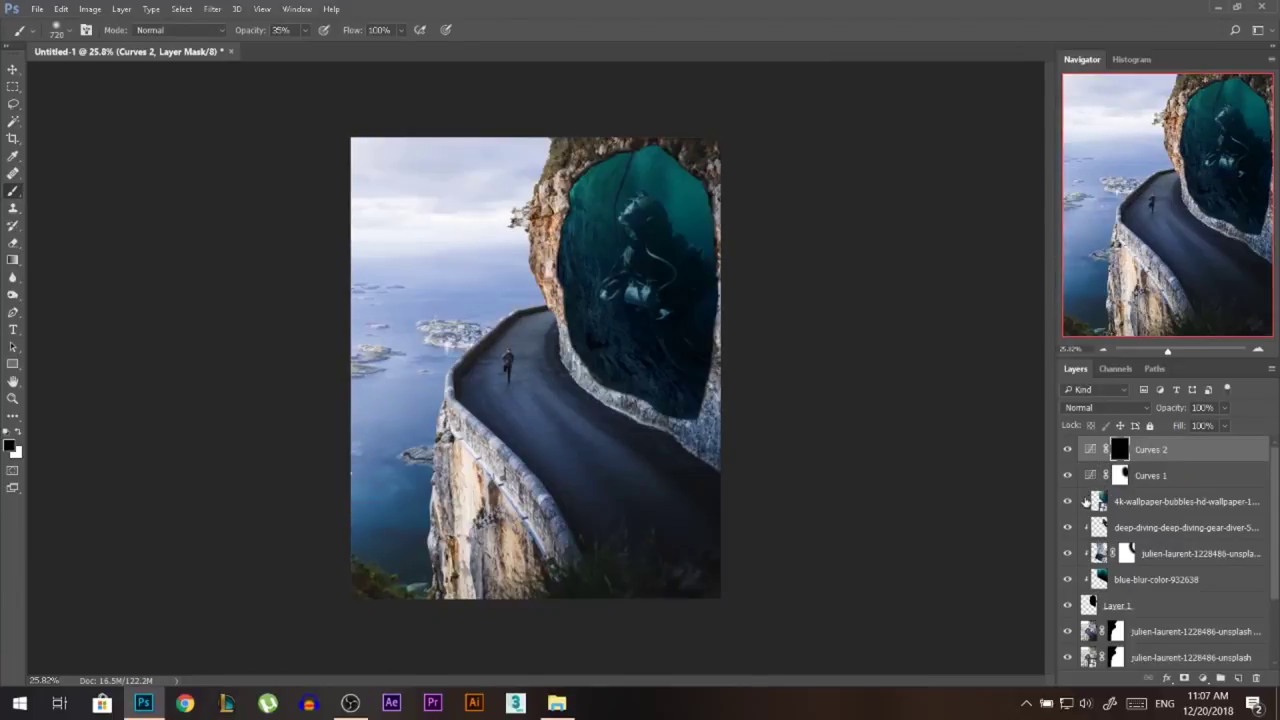
# Step: Paint white on the Curves 2 mask over the diver and cave to reveal the brightening there
pyautogui.click(17, 431)
pyautogui.moveTo(656, 219)
pyautogui.mouseDown()
pyautogui.moveTo(678, 371)
pyautogui.moveTo(679, 238)
pyautogui.moveTo(659, 231)
pyautogui.moveTo(680, 385)
pyautogui.moveTo(705, 376)
pyautogui.moveTo(681, 241)
pyautogui.moveTo(669, 289)
pyautogui.moveTo(695, 370)
pyautogui.moveTo(683, 306)
pyautogui.moveTo(666, 340)
pyautogui.moveTo(656, 330)
pyautogui.moveTo(706, 354)
pyautogui.moveTo(701, 411)
pyautogui.moveTo(636, 260)
pyautogui.moveTo(684, 288)
pyautogui.moveTo(709, 360)
pyautogui.moveTo(677, 257)
pyautogui.mouseUp()
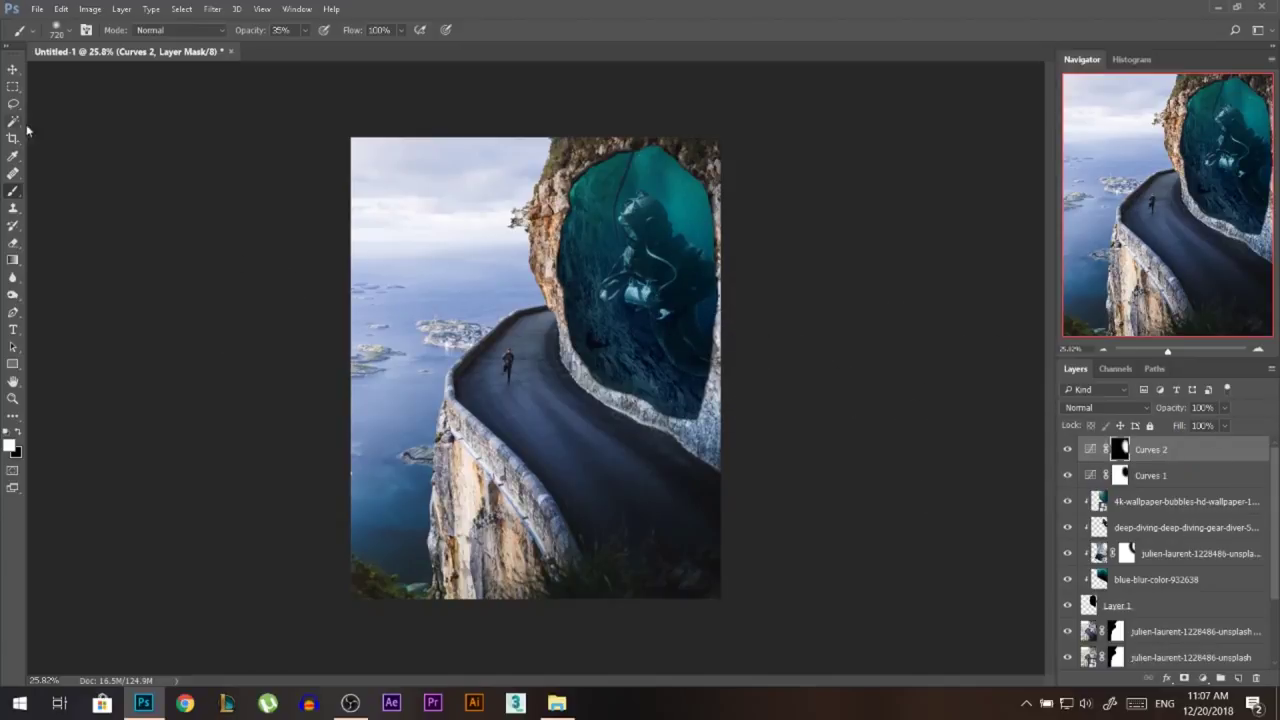
pyautogui.click(14, 71)
# Step: Hide both Curves layers and select the runner's jacket on the julien-laurent-1228486-unsplash copy 2 layer with the Lasso, leaving out the hand
pyautogui.scroll(5, 712, 334)
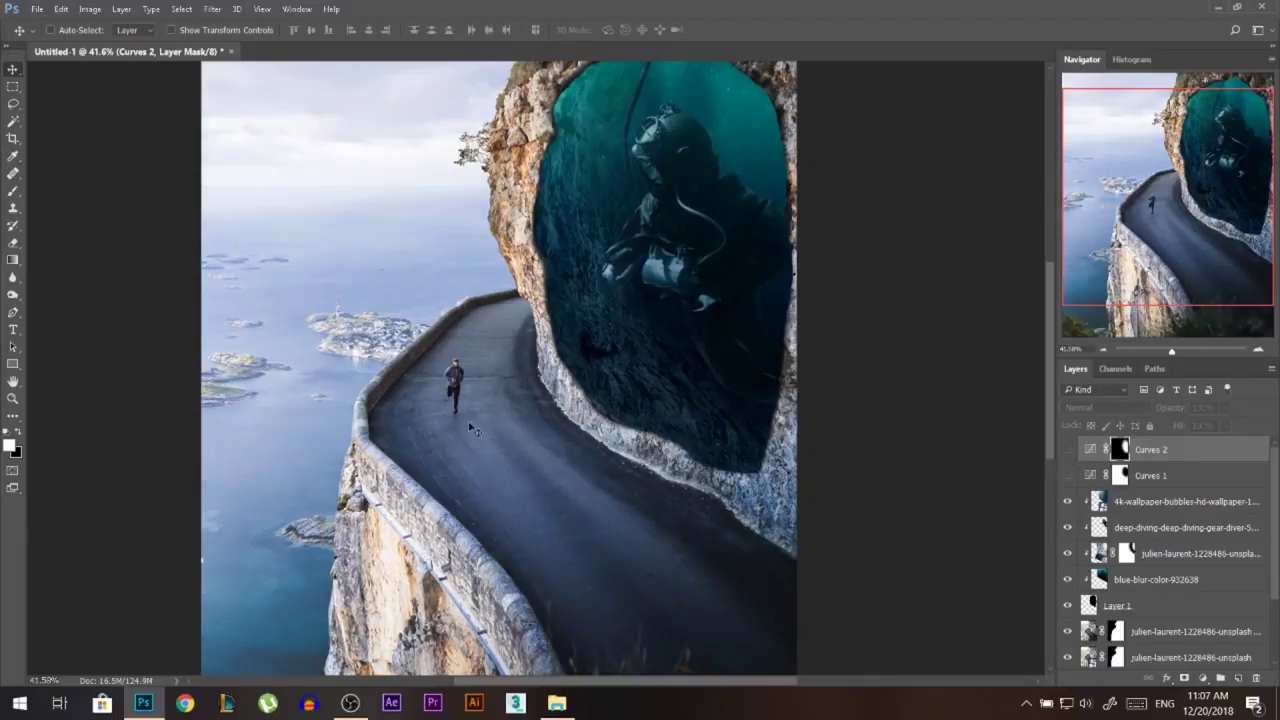
pyautogui.scroll(12, 465, 390)
pyautogui.keyDown('ctrl'); pyautogui.click(450, 360); pyautogui.keyUp('ctrl')
pyautogui.scroll(1, 450, 360)
pyautogui.scroll(5, 454, 362)
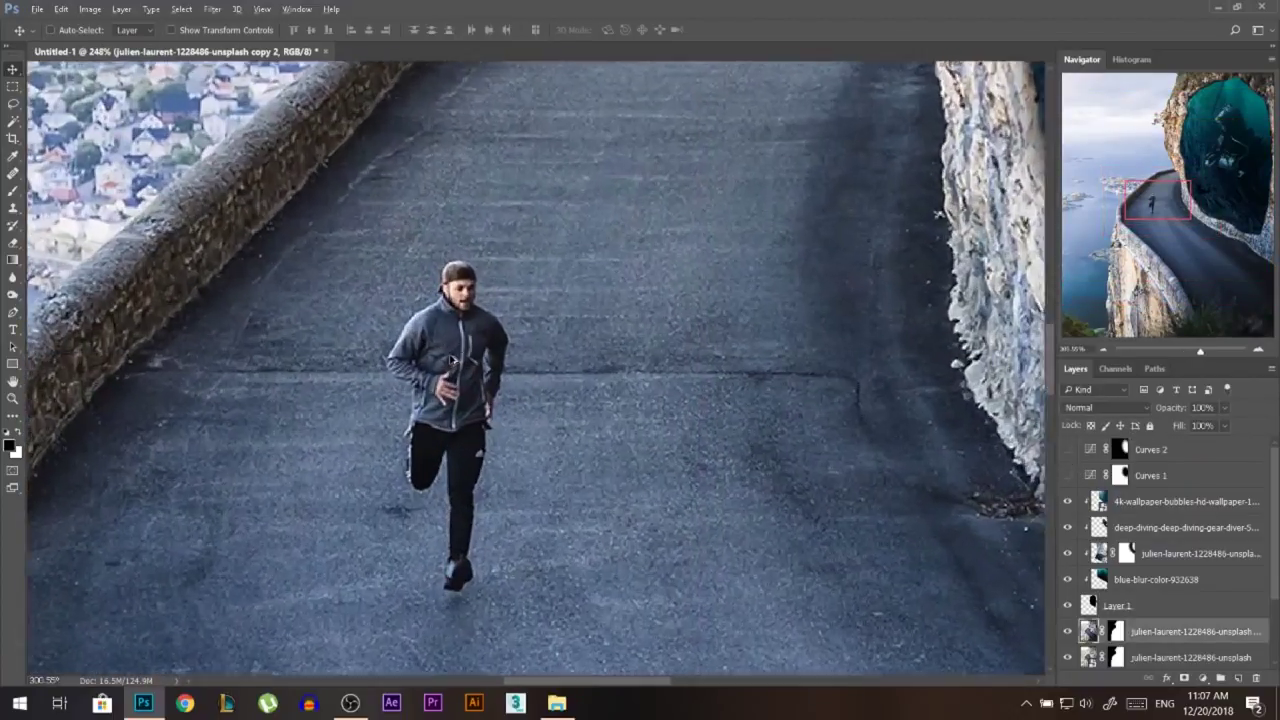
pyautogui.click(13, 103)
pyautogui.moveTo(444, 270)
pyautogui.mouseDown()
pyautogui.moveTo(458, 290)
pyautogui.moveTo(527, 312)
pyautogui.moveTo(538, 338)
pyautogui.moveTo(526, 416)
pyautogui.moveTo(508, 362)
pyautogui.moveTo(508, 452)
pyautogui.moveTo(430, 466)
pyautogui.moveTo(400, 455)
pyautogui.moveTo(390, 396)
pyautogui.mouseUp()
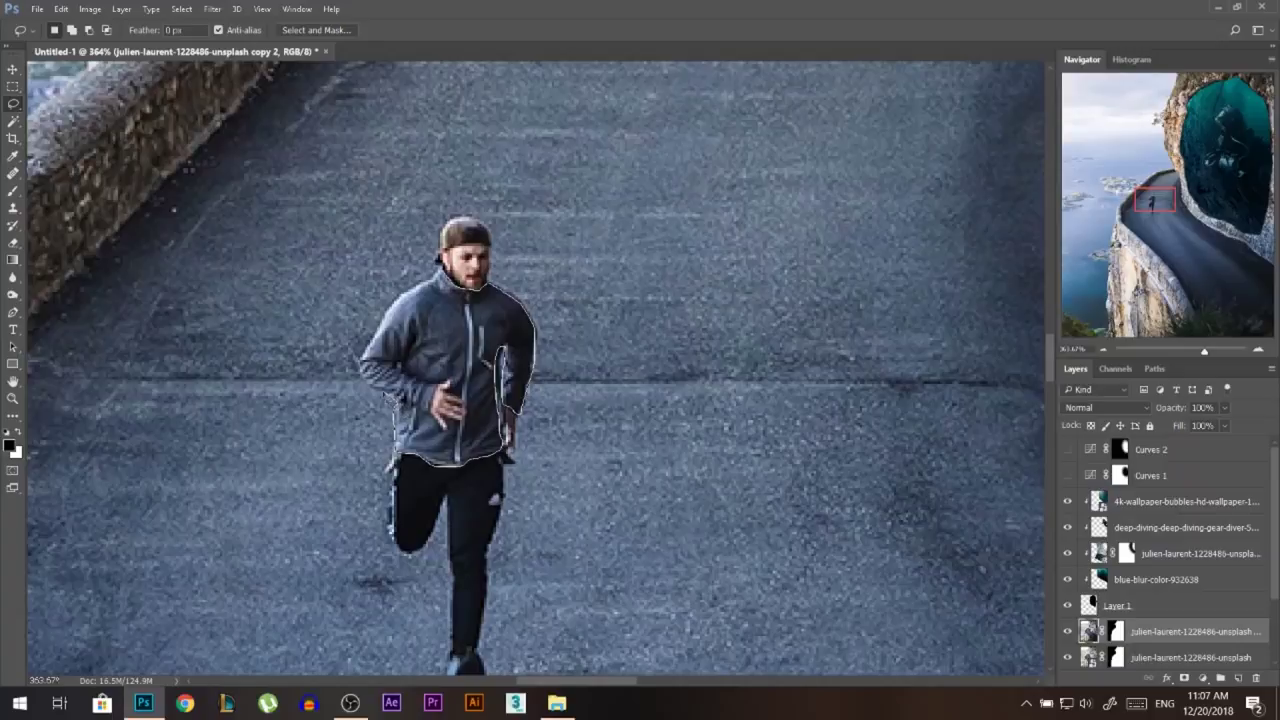
pyautogui.moveTo(380, 345)
pyautogui.mouseDown()
pyautogui.moveTo(398, 308)
pyautogui.moveTo(444, 272)
pyautogui.mouseUp()
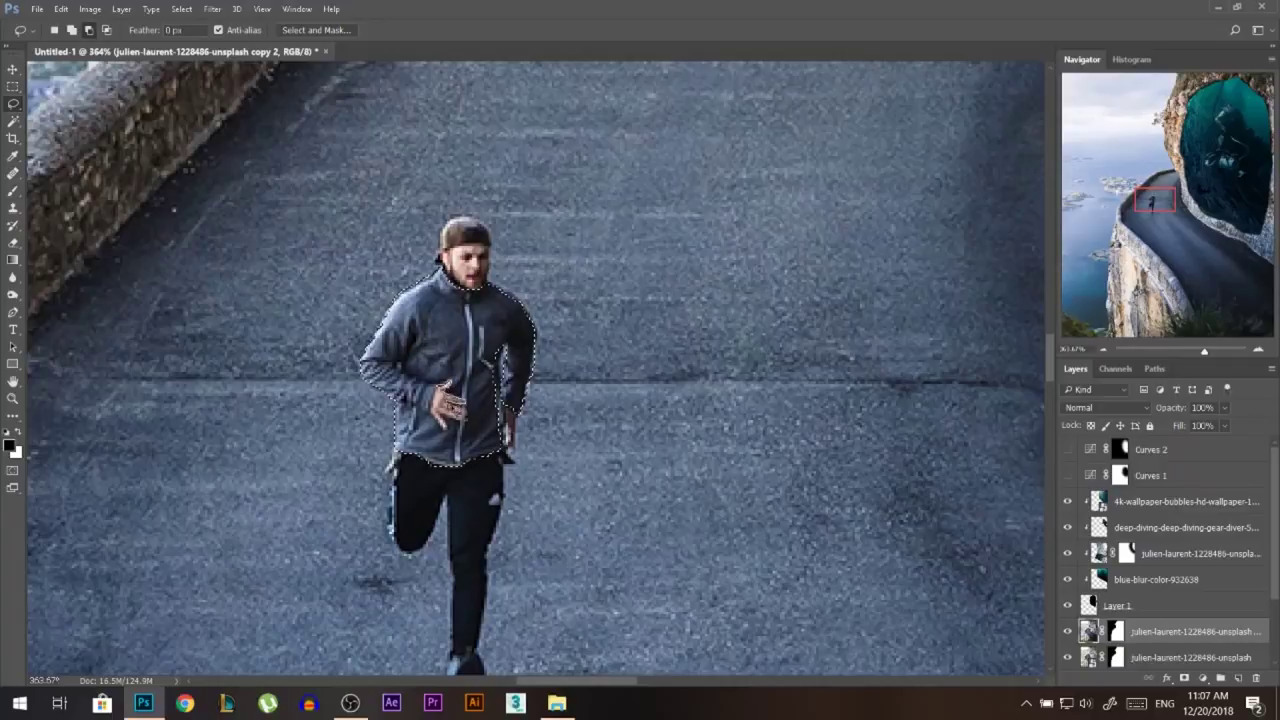
pyautogui.moveTo(455, 425)
pyautogui.mouseDown()
pyautogui.moveTo(446, 440)
pyautogui.moveTo(432, 418)
pyautogui.moveTo(440, 392)
pyautogui.moveTo(455, 420)
pyautogui.mouseUp()
# Step: Add a Hue/Saturation adjustment limited to the jacket selection and enable Colorize
pyautogui.click(1203, 679)
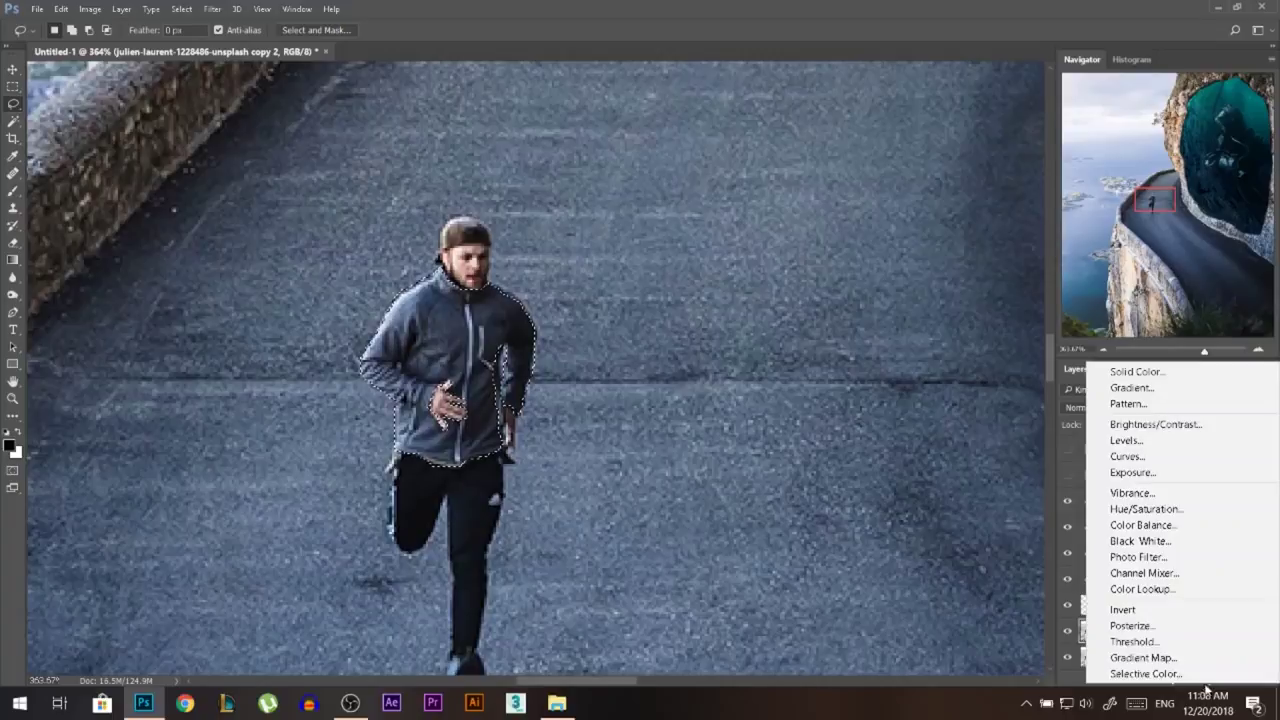
pyautogui.click(1105, 509)
pyautogui.click(905, 230)
pyautogui.hotkey('ctrl', '0')
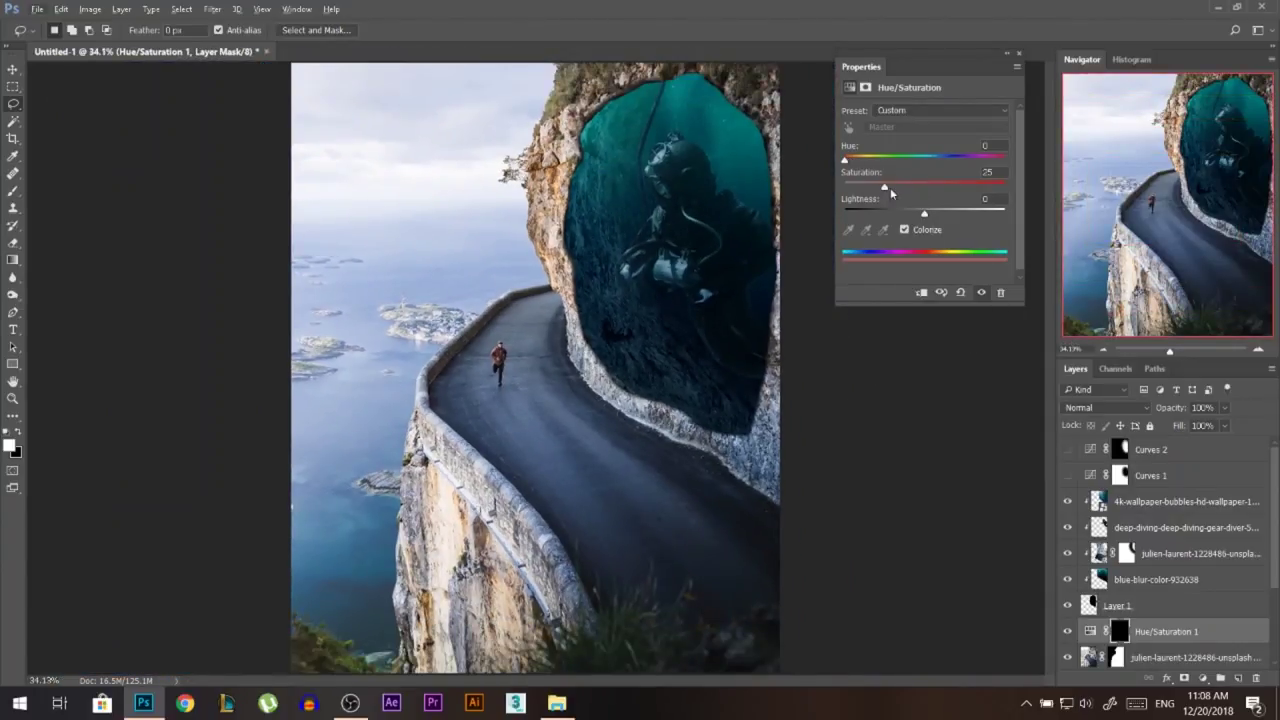
# Step: Try a yellow jacket with hue 47 and saturation 75, and a green one with hue 110
pyautogui.moveTo(890, 187); pyautogui.dragTo(945, 188)
pyautogui.moveTo(853, 161)
pyautogui.mouseDown()
pyautogui.moveTo(892, 161)
pyautogui.moveTo(866, 161)
pyautogui.mouseUp()
pyautogui.moveTo(928, 187); pyautogui.dragTo(966, 188)
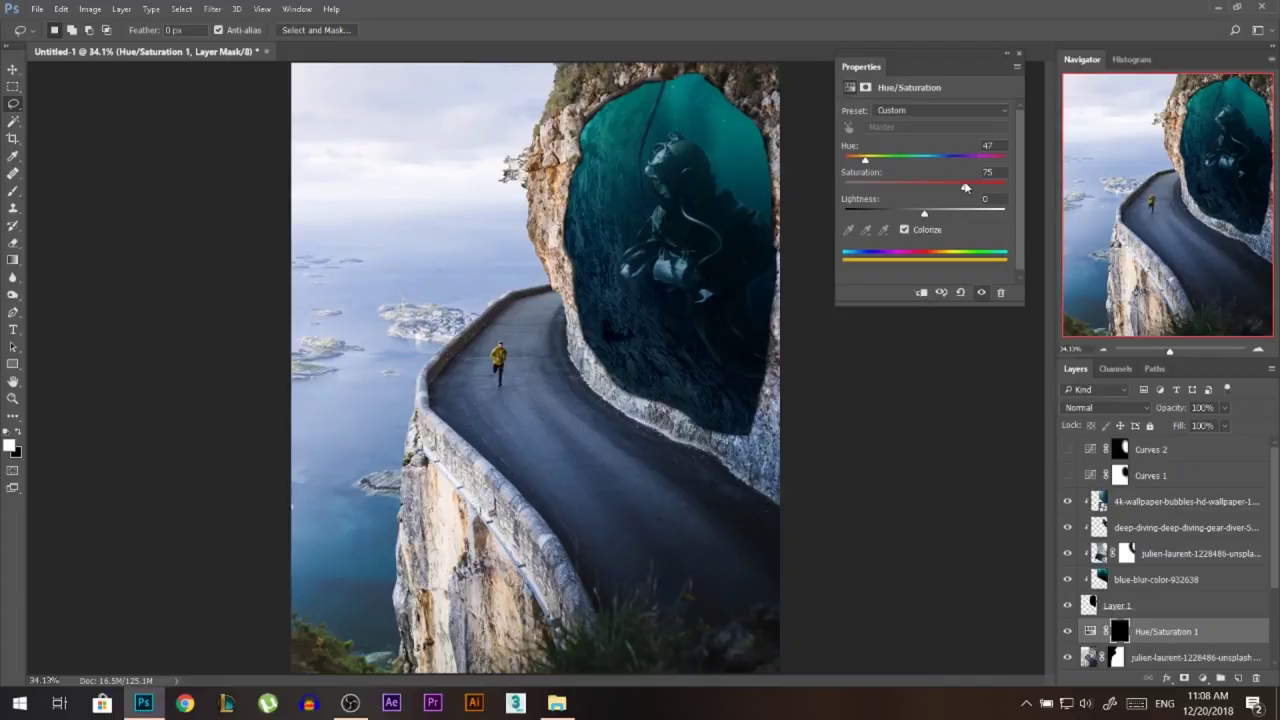
pyautogui.scroll(-3, 733, 277)
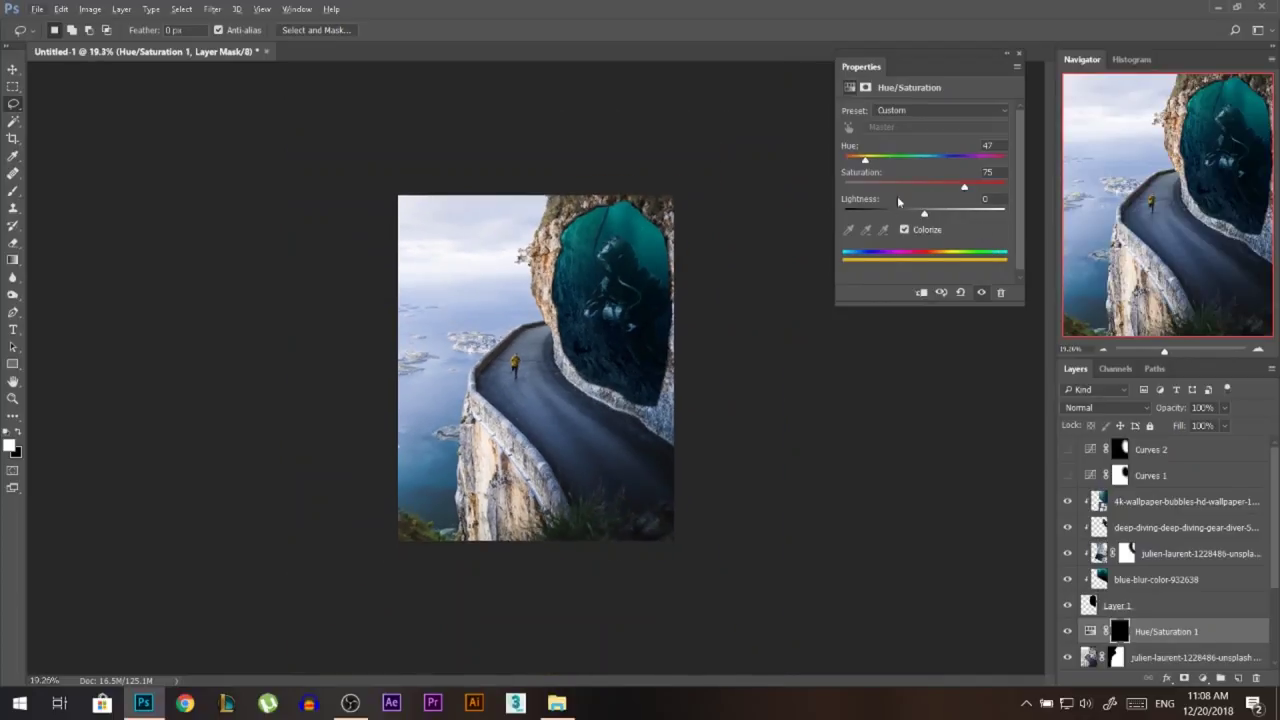
pyautogui.moveTo(866, 161); pyautogui.dragTo(893, 161)
pyautogui.scroll(2, 540, 375)
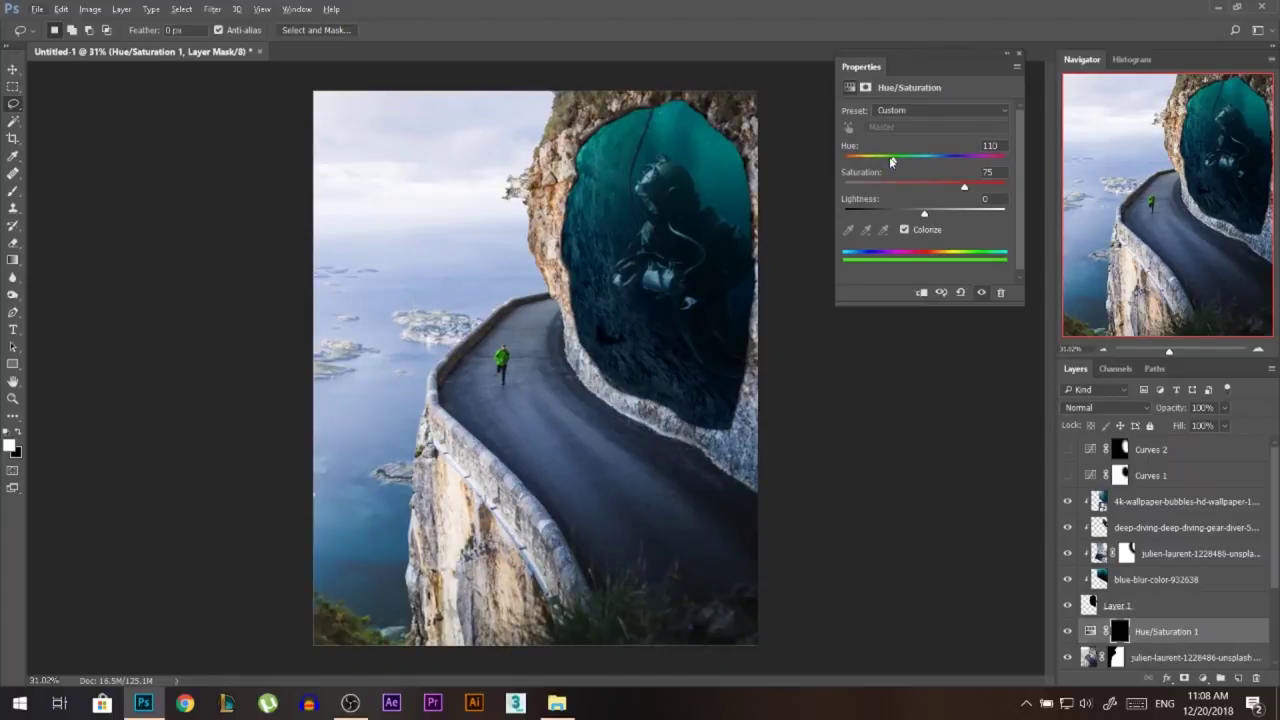
# Step: Colour the runner's jacket red with hue 350 and saturation 65, and close the adjustment's properties
pyautogui.moveTo(902, 162); pyautogui.dragTo(978, 161)
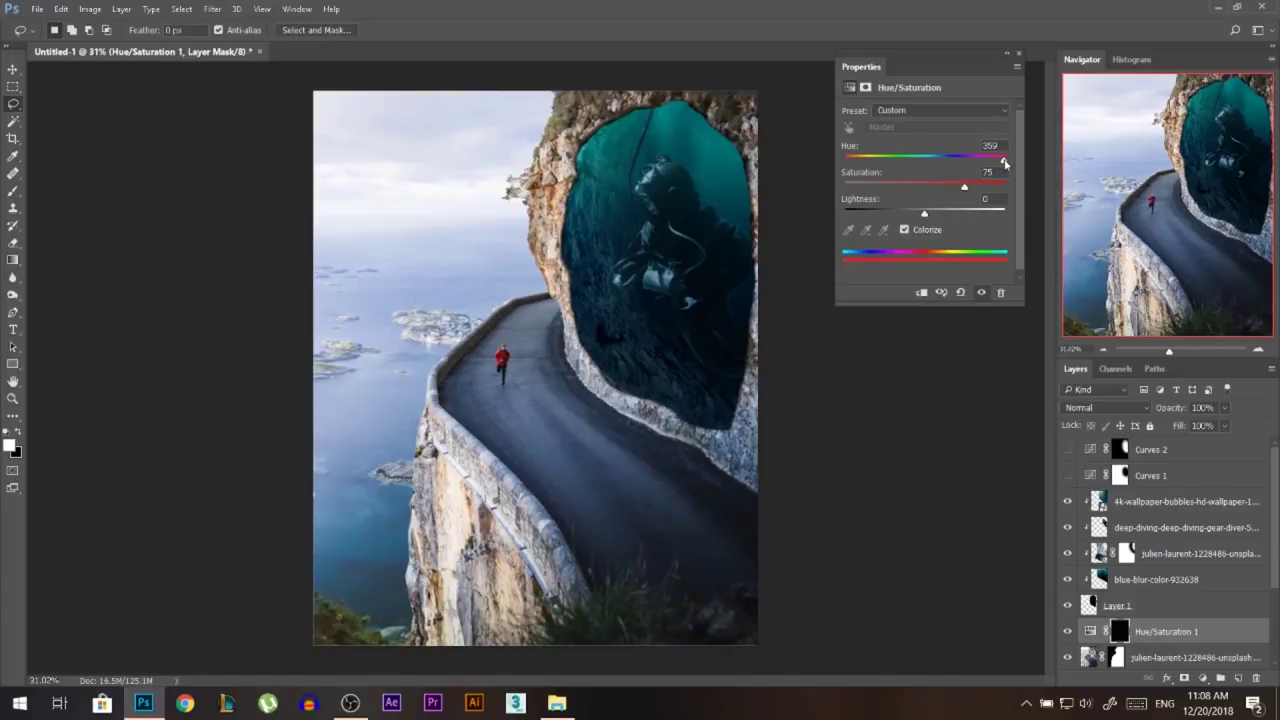
pyautogui.moveTo(1006, 162); pyautogui.dragTo(1038, 192)
pyautogui.moveTo(992, 188); pyautogui.dragTo(950, 205)
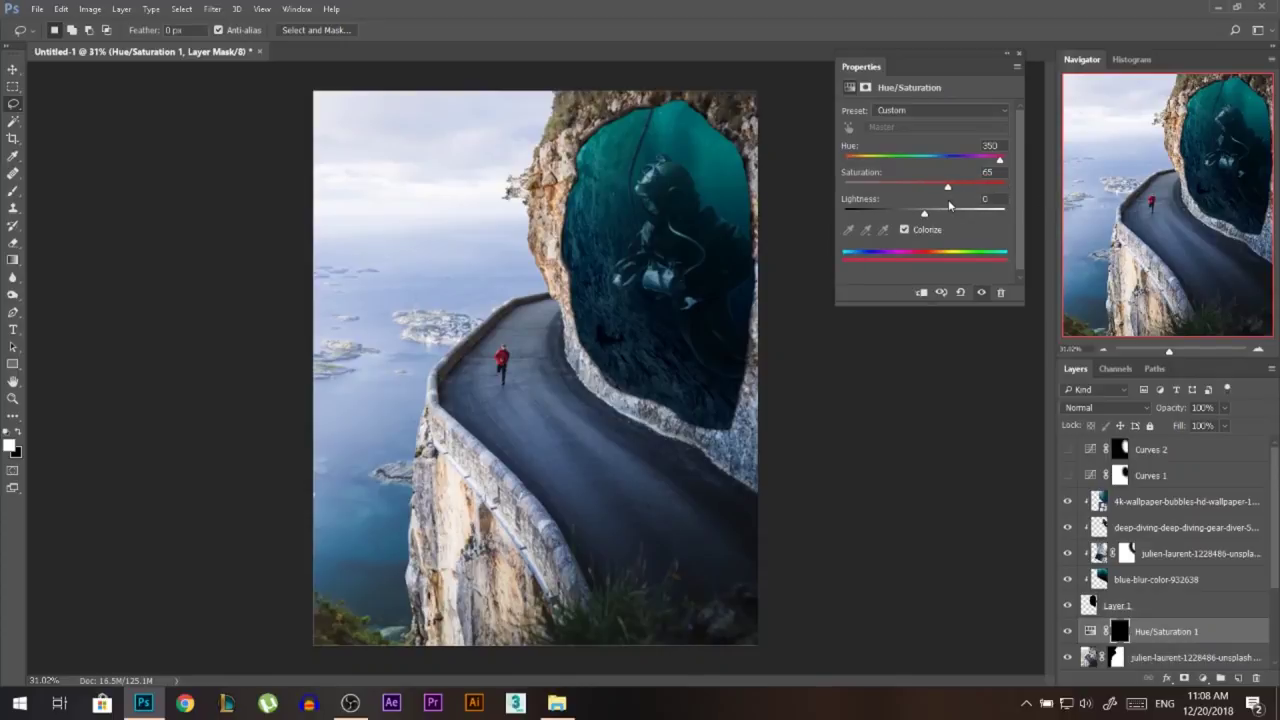
pyautogui.click(1018, 56)
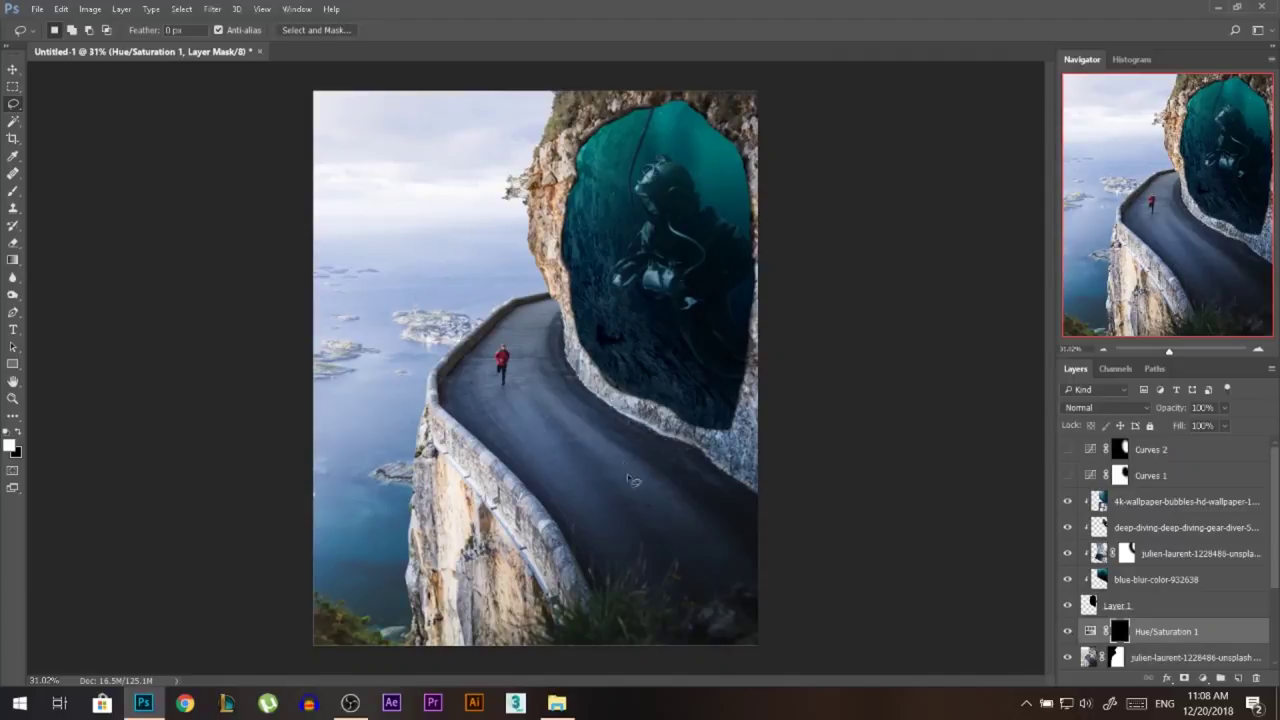
# Step: Make the Curves 1 and Curves 2 adjustment layers visible again
pyautogui.scroll(-3, 617, 464)
pyautogui.click(13, 69)
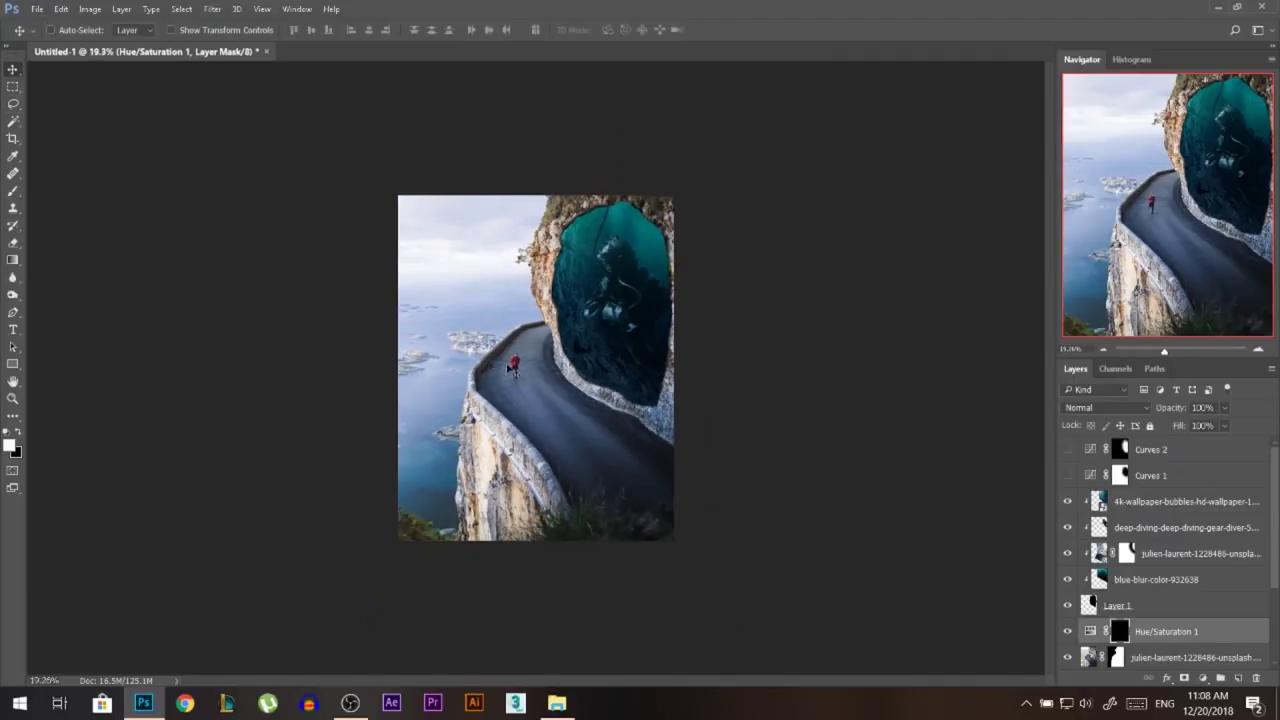
pyautogui.scroll(2, 490, 364)
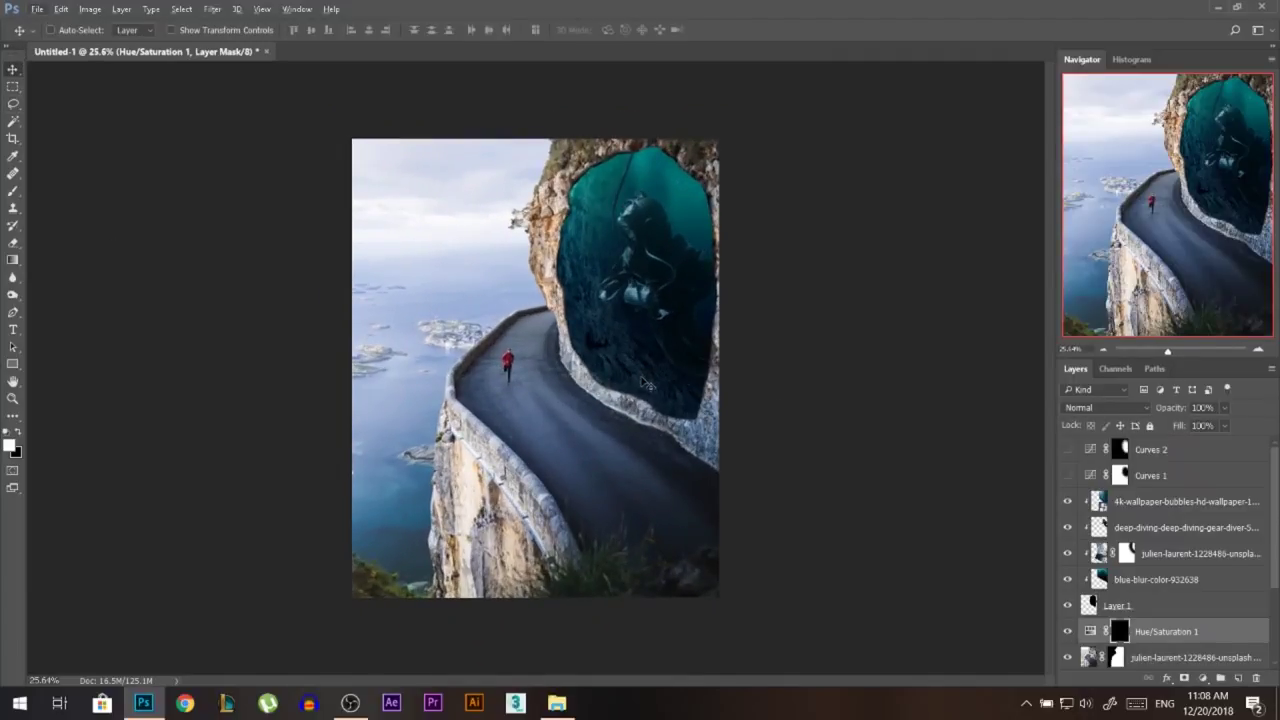
pyautogui.scroll(1, 487, 300)
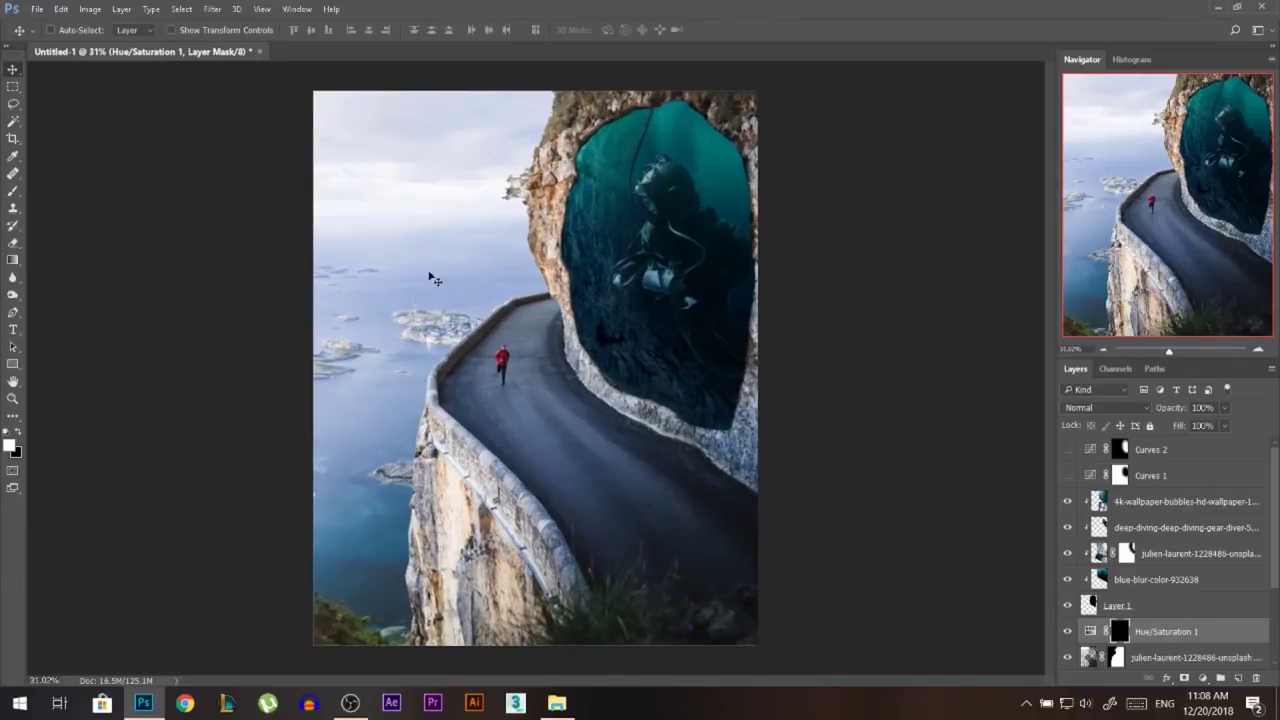
pyautogui.click(1069, 475)
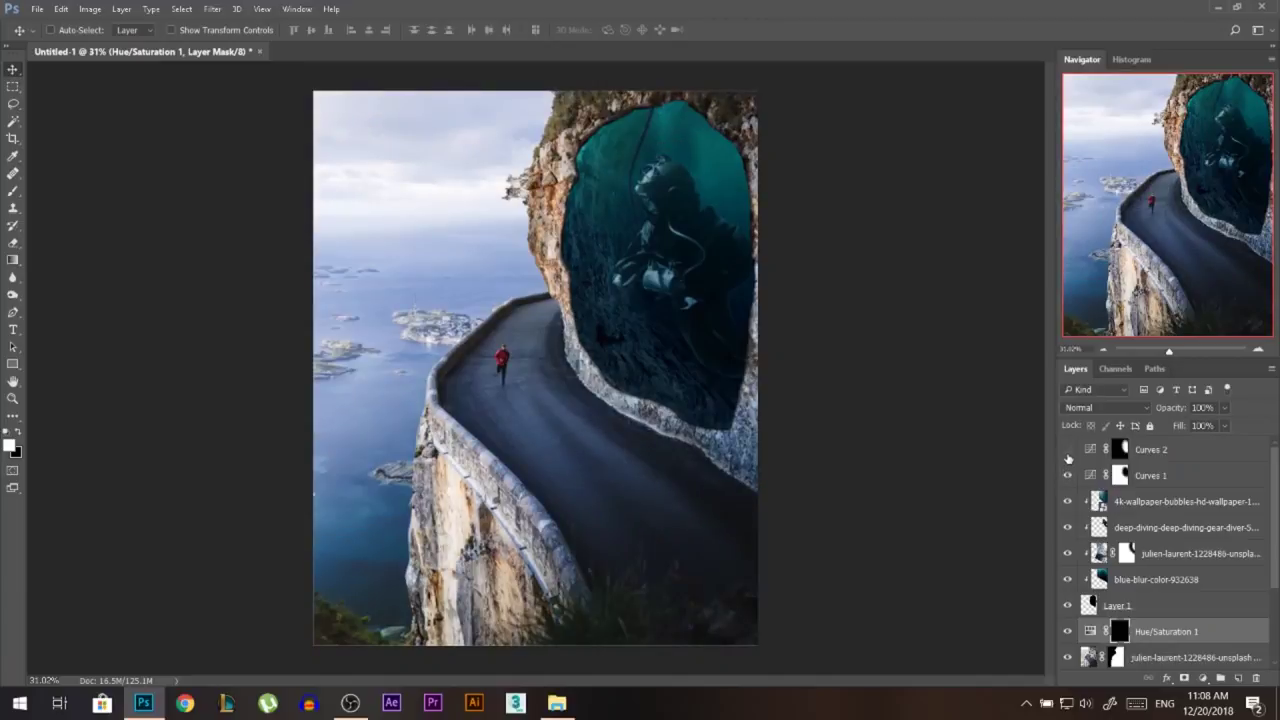
pyautogui.click(1067, 451)
# Step: Create a new layer above Curves 2 and choose a light orange with hue 34 as the foreground colour
pyautogui.click(1170, 452)
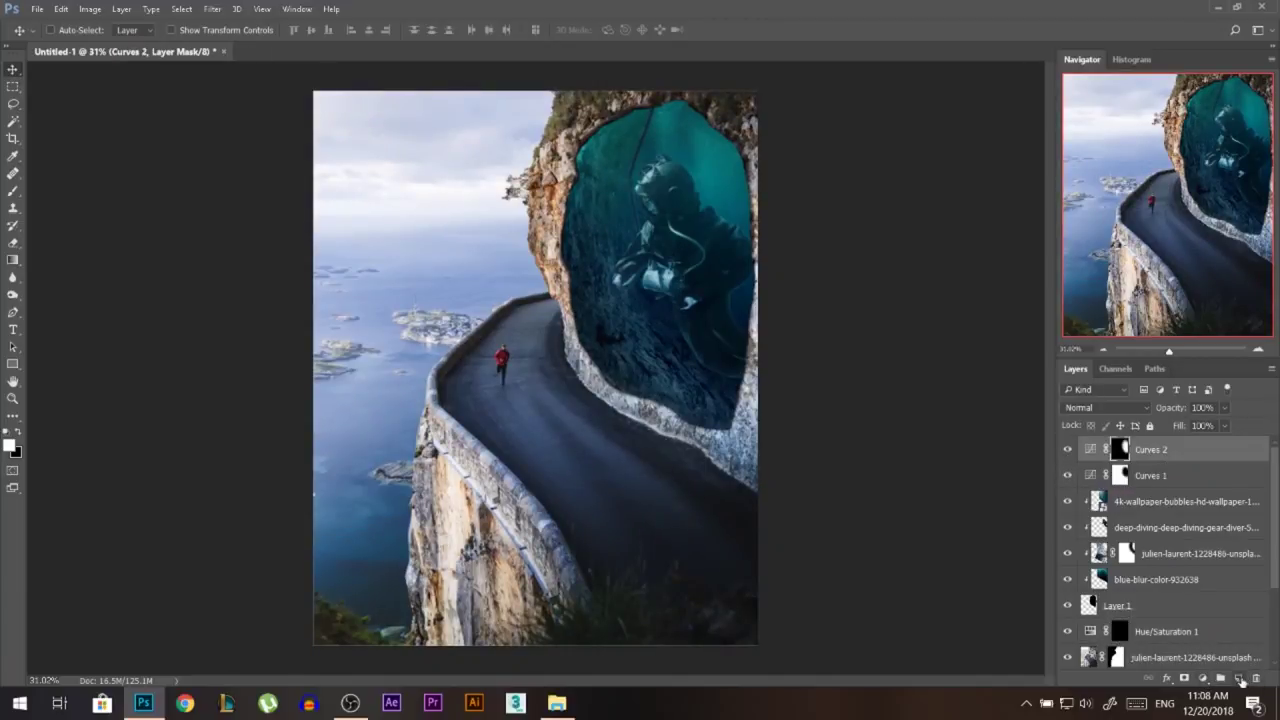
pyautogui.click(1238, 679)
pyautogui.click(13, 156)
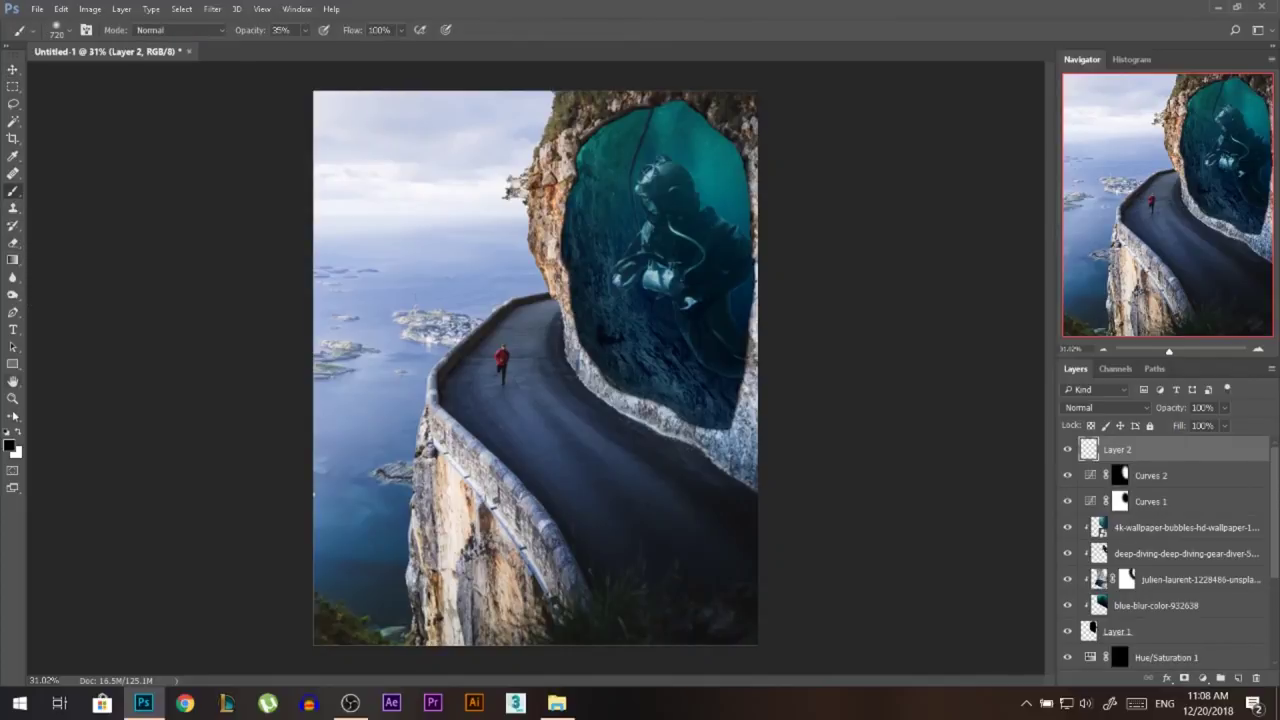
pyautogui.click(9, 446)
pyautogui.click(734, 120)
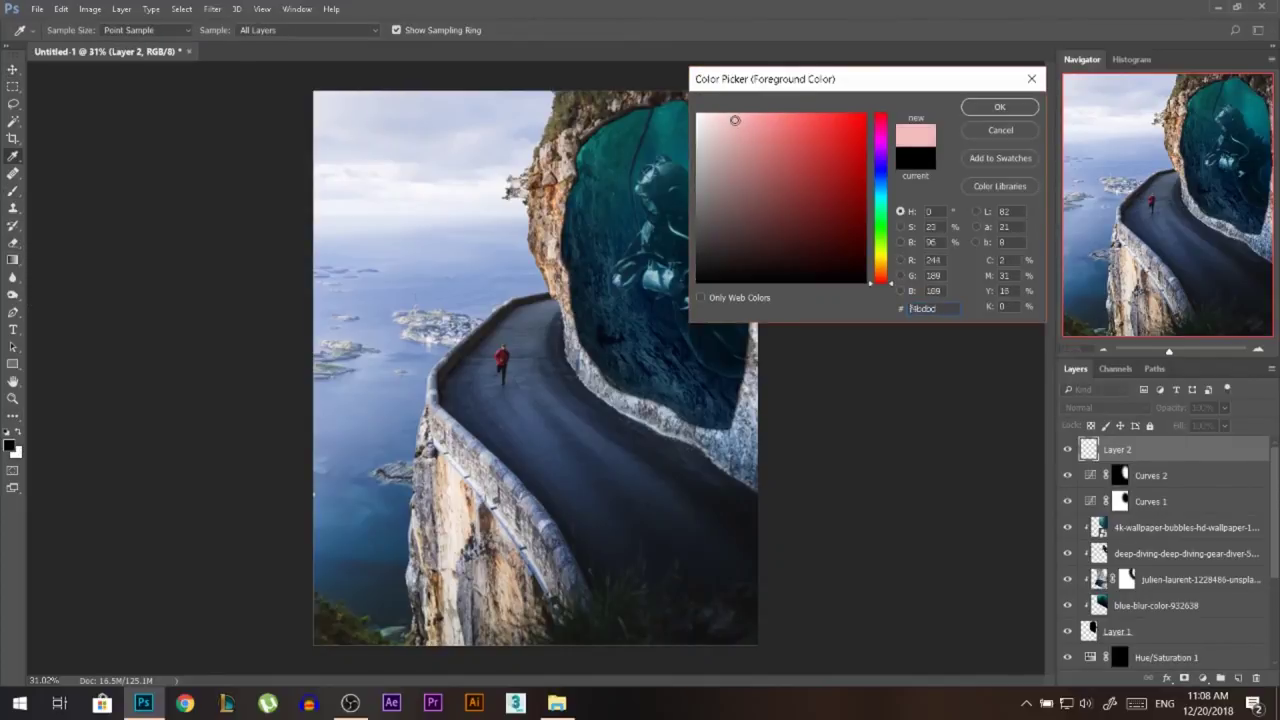
pyautogui.click(880, 271)
pyautogui.moveTo(881, 275); pyautogui.dragTo(881, 268)
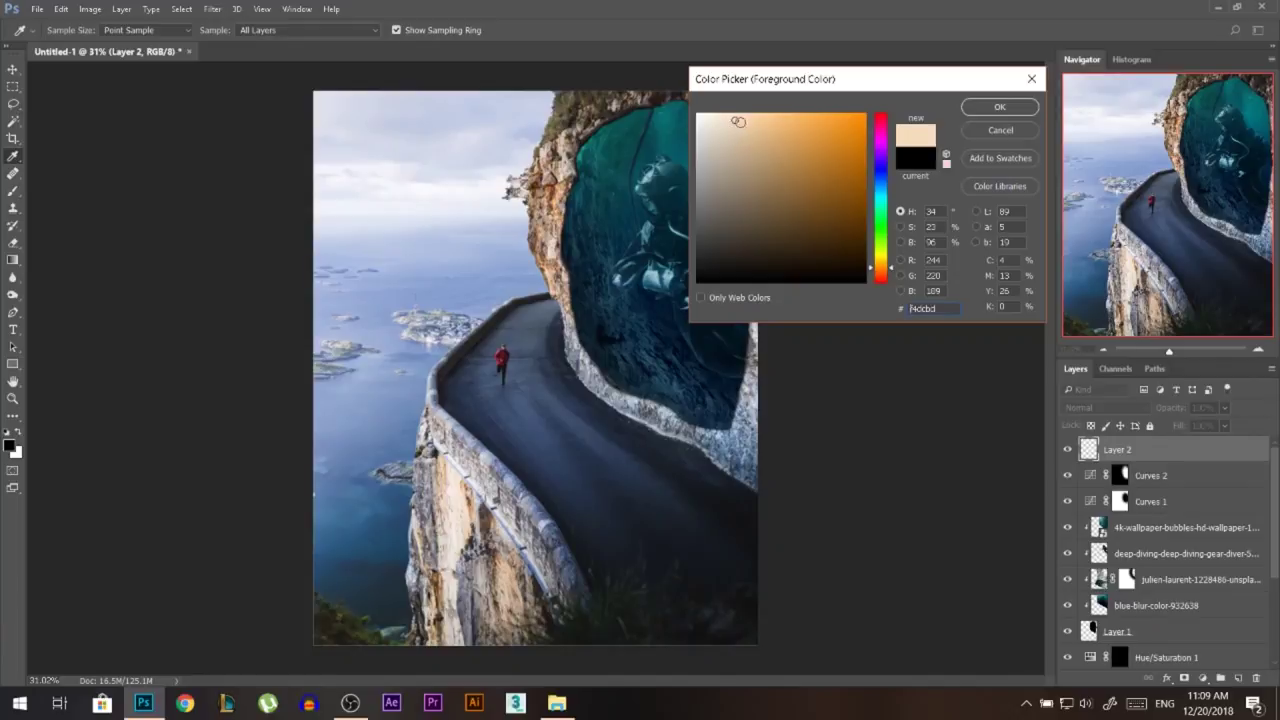
pyautogui.moveTo(737, 121); pyautogui.dragTo(777, 110)
pyautogui.click(983, 110)
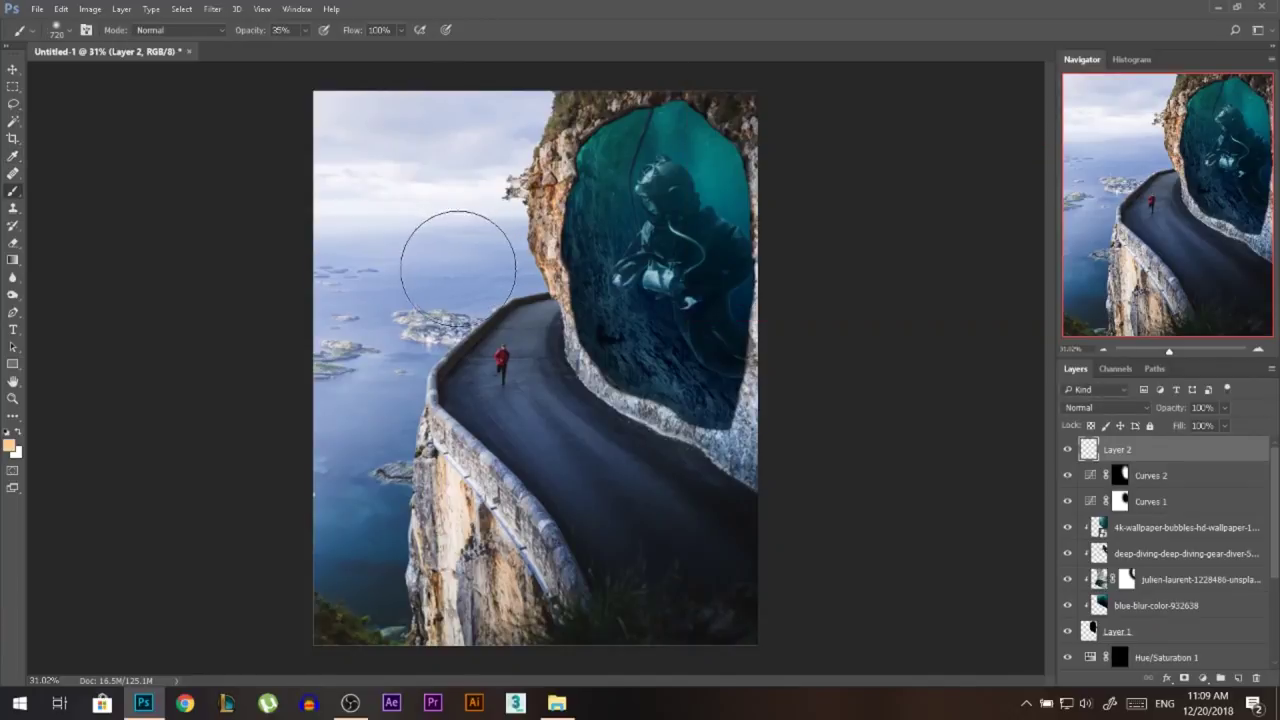
# Step: Paint a soft orange glow with a large brush over the sky, sea, cliff edge and upper road
pyautogui.keyDown('alt'); pyautogui.rightClick(460, 263); pyautogui.keyUp('alt')
pyautogui.click(420, 186)
pyautogui.moveTo(405, 218)
pyautogui.mouseDown()
pyautogui.moveTo(447, 222)
pyautogui.moveTo(417, 197)
pyautogui.moveTo(442, 191)
pyautogui.moveTo(341, 187)
pyautogui.moveTo(423, 205)
pyautogui.moveTo(316, 215)
pyautogui.moveTo(387, 224)
pyautogui.moveTo(358, 241)
pyautogui.moveTo(437, 289)
pyautogui.mouseUp()
pyautogui.keyDown('alt'); pyautogui.rightClick(349, 211); pyautogui.keyUp('alt')
pyautogui.moveTo(357, 225)
pyautogui.mouseDown()
pyautogui.moveTo(470, 338)
pyautogui.moveTo(485, 271)
pyautogui.moveTo(343, 177)
pyautogui.moveTo(509, 286)
pyautogui.moveTo(400, 277)
pyautogui.moveTo(770, 392)
pyautogui.moveTo(597, 371)
pyautogui.mouseUp()
# Step: Set the orange glow layer to Overlay at 35% opacity and compare the image with and without it
pyautogui.click(1100, 408)
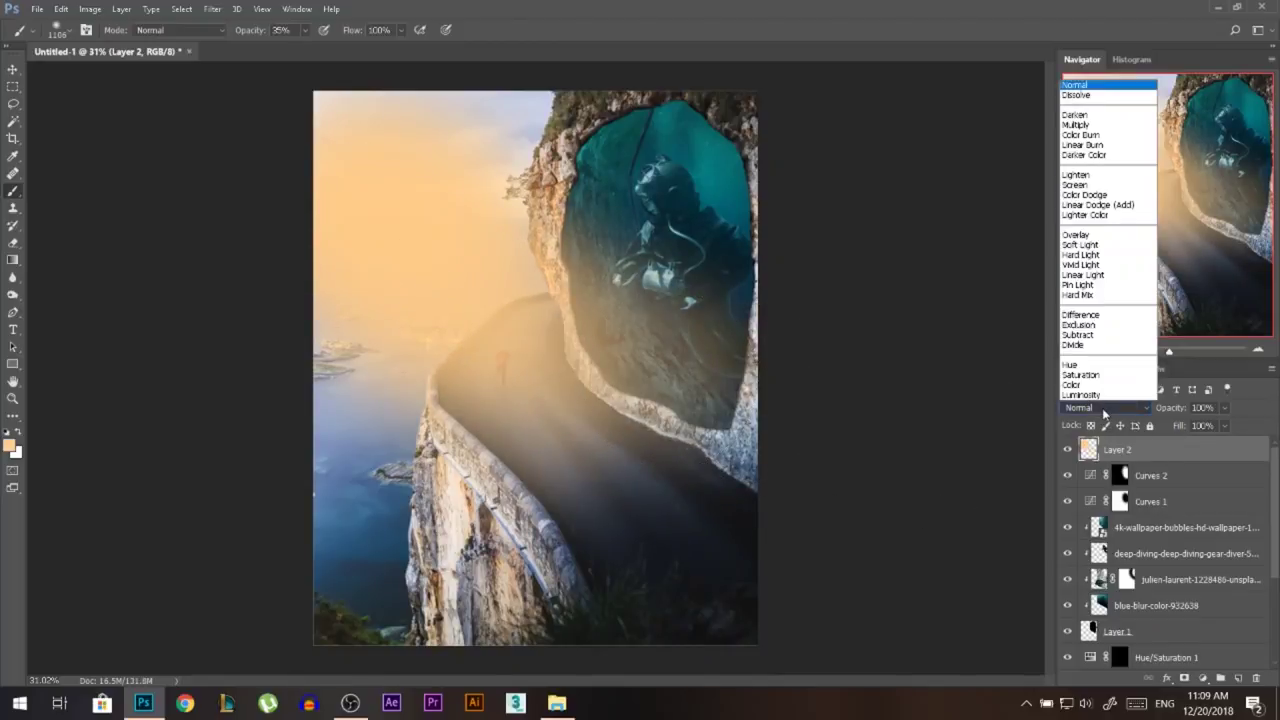
pyautogui.click(1100, 238)
pyautogui.click(13, 69)
pyautogui.scroll(-1, 420, 296)
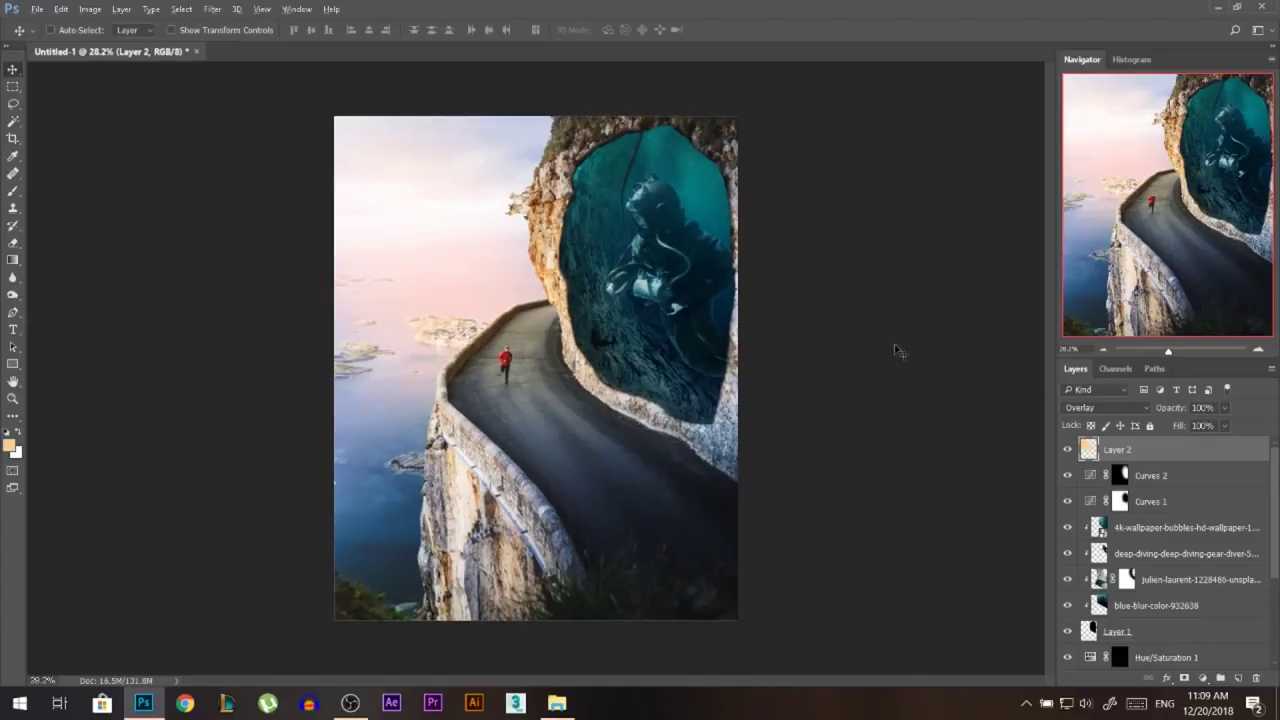
pyautogui.moveTo(1223, 409); pyautogui.dragTo(1183, 421)
pyautogui.click(1067, 450)
pyautogui.click(1067, 450)
pyautogui.click(1067, 450)
pyautogui.click(1067, 450)
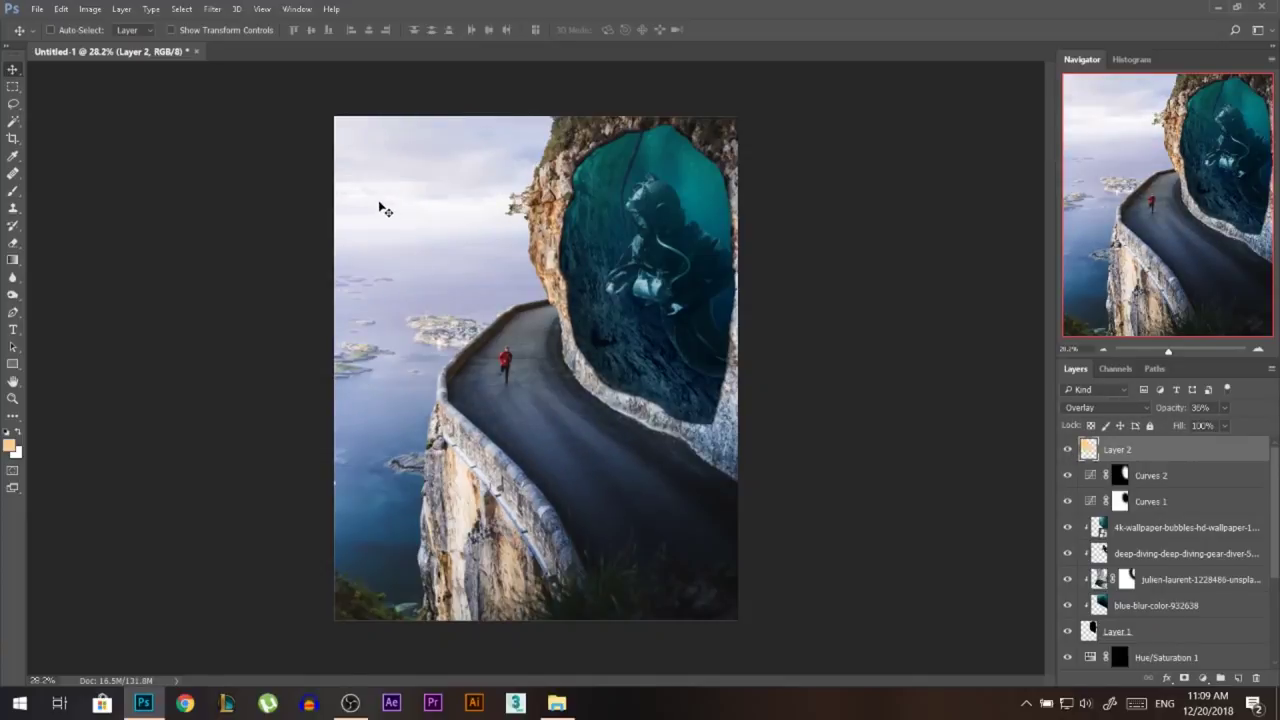
# Step: Add a Curves adjustment layer above the orange glow, pulling the highlights down and lifting the lower midtones back up
pyautogui.click(1202, 678)
pyautogui.click(1154, 456)
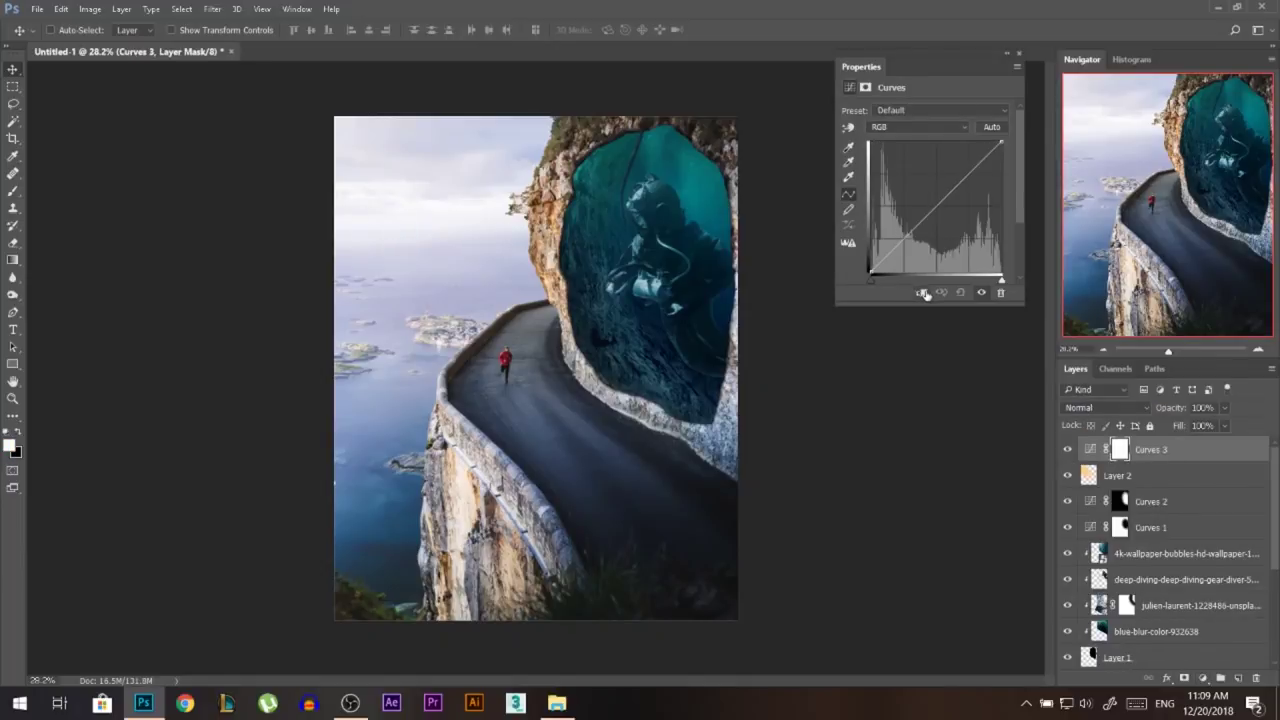
pyautogui.moveTo(984, 159); pyautogui.dragTo(979, 179)
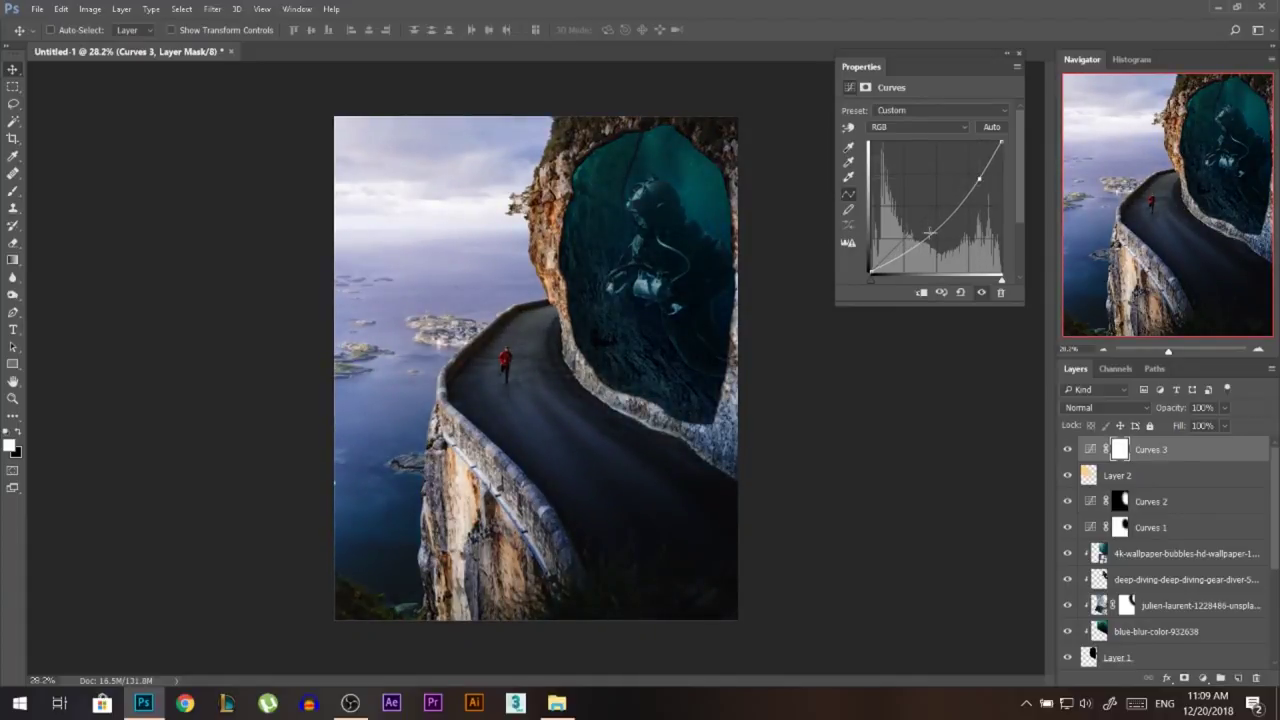
pyautogui.moveTo(935, 231); pyautogui.dragTo(925, 222)
pyautogui.click(1016, 57)
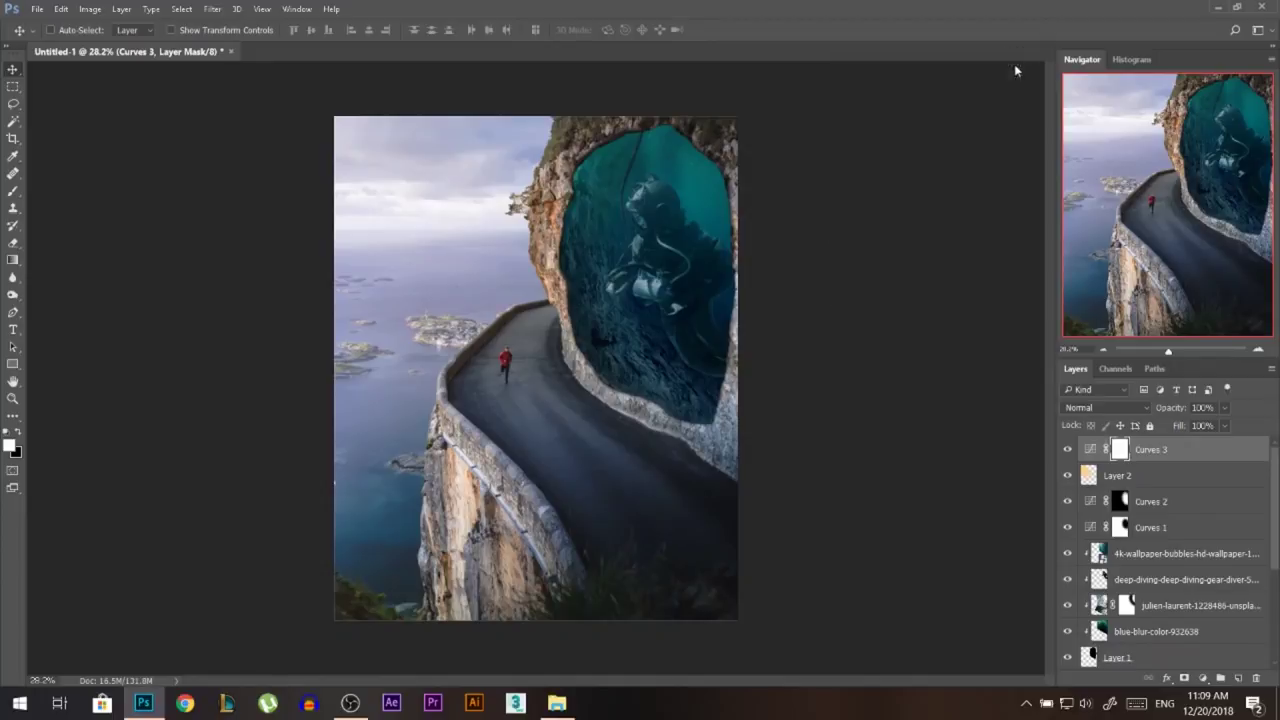
# Step: Compare the image with and without Curves 3, move it below Layer 2, and compare the glow layer's effect
pyautogui.click(1067, 449)
pyautogui.click(1067, 449)
pyautogui.click(1067, 449)
pyautogui.click(1067, 449)
pyautogui.moveTo(1170, 457); pyautogui.dragTo(1165, 485)
pyautogui.click(1068, 453)
pyautogui.click(1068, 453)
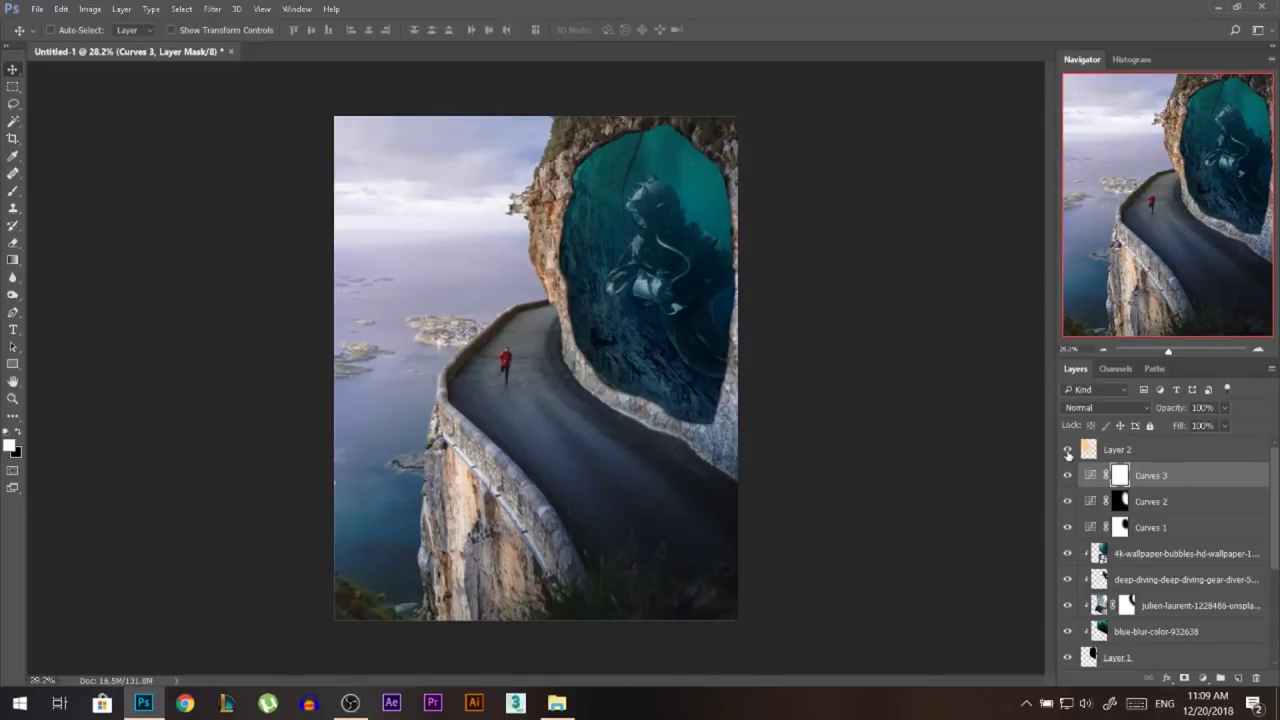
pyautogui.click(1132, 451)
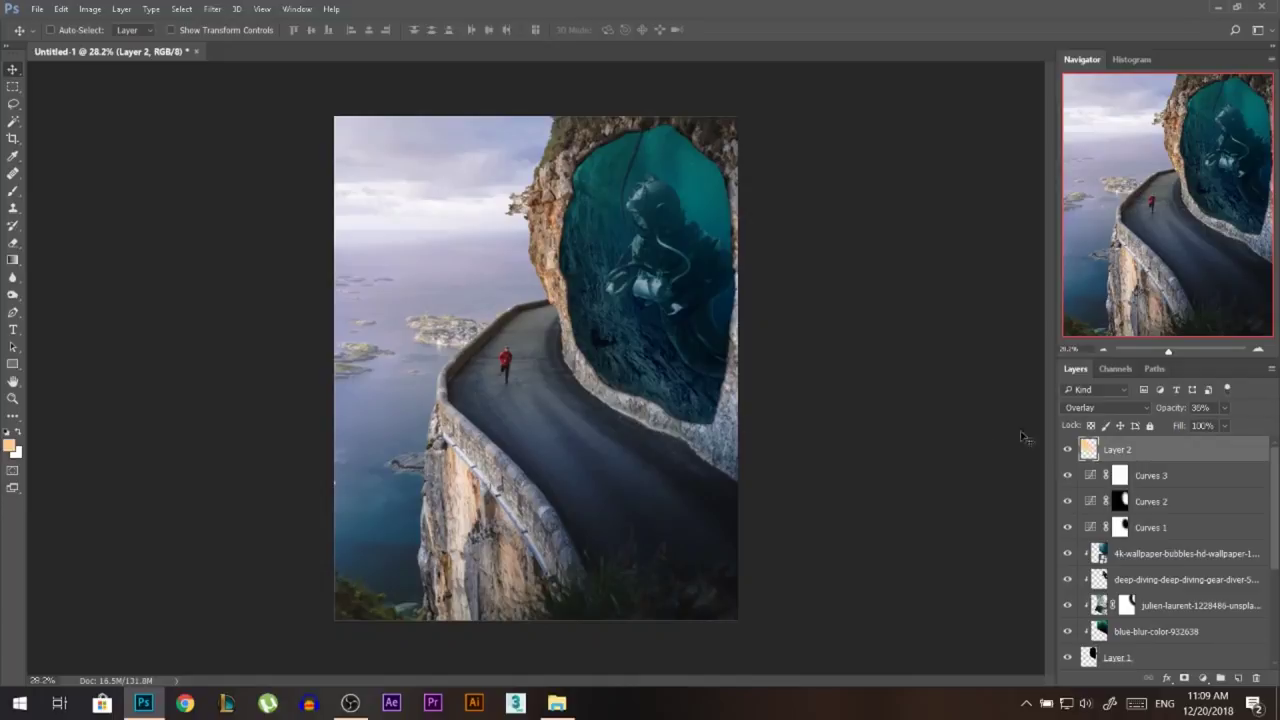
# Step: Add a Color Balance adjustment layer above Layer 2 with highlights at +10 red and -23 towards yellow
pyautogui.click(1203, 678)
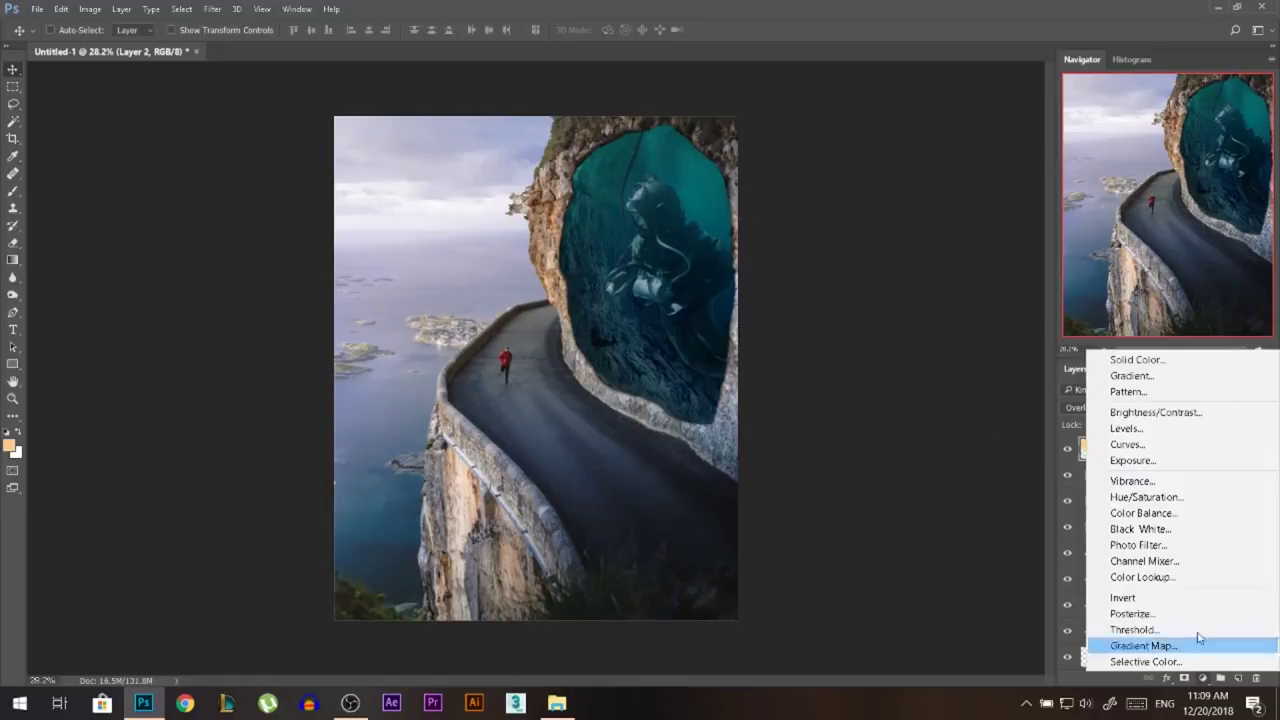
pyautogui.click(1176, 513)
pyautogui.click(899, 113)
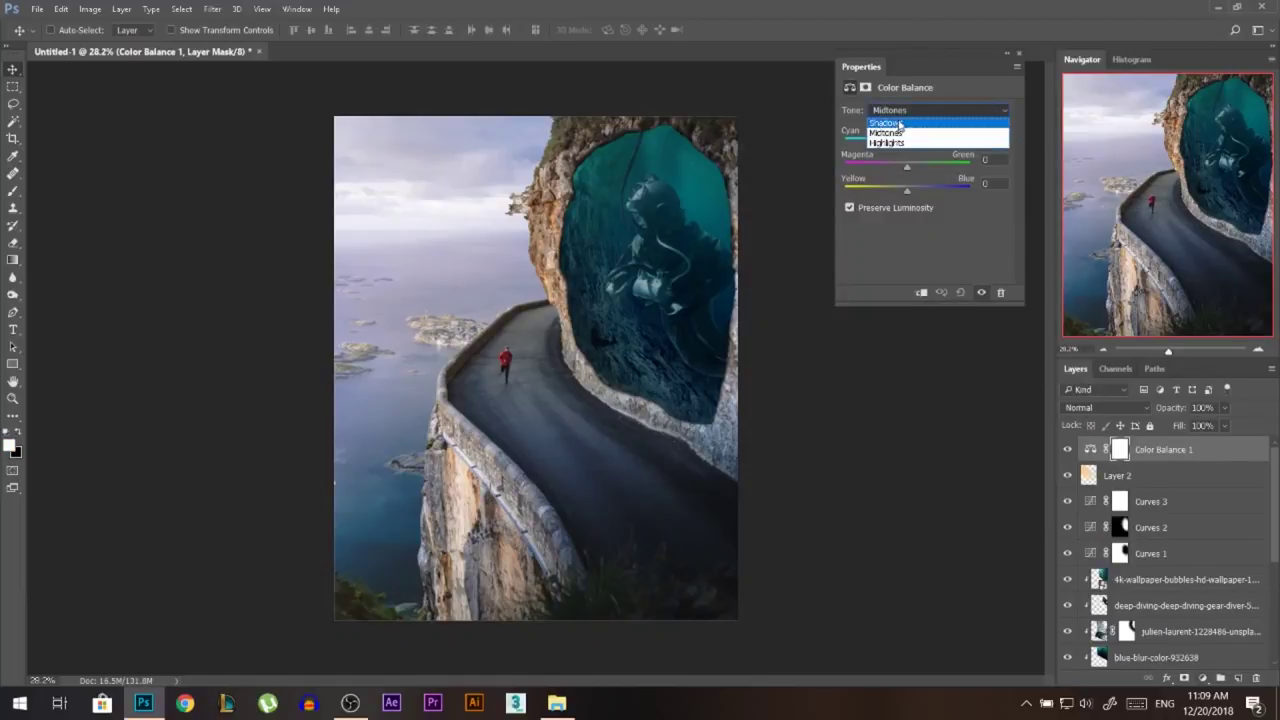
pyautogui.click(896, 144)
pyautogui.click(918, 143)
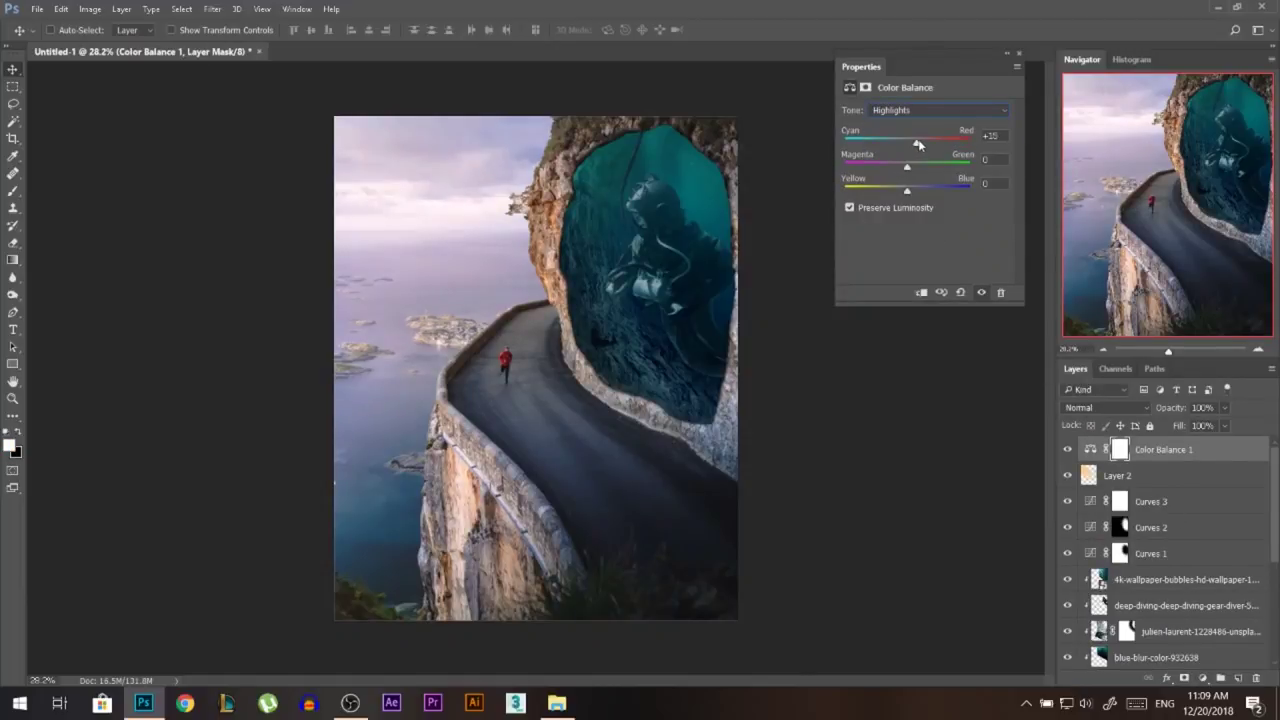
pyautogui.click(912, 143)
pyautogui.moveTo(907, 190); pyautogui.dragTo(896, 192)
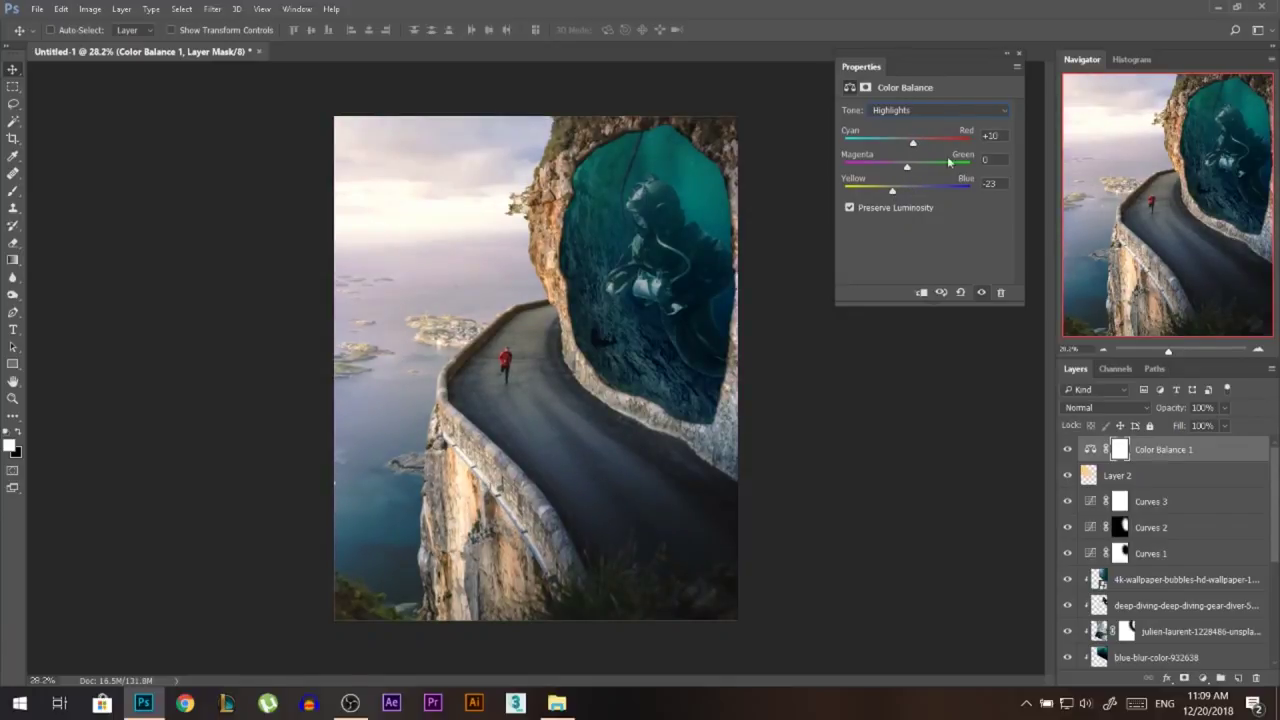
pyautogui.click(1018, 53)
# Step: Shift the Color Balance shadows +5 towards blue and slightly towards cyan
pyautogui.doubleClick(1091, 451)
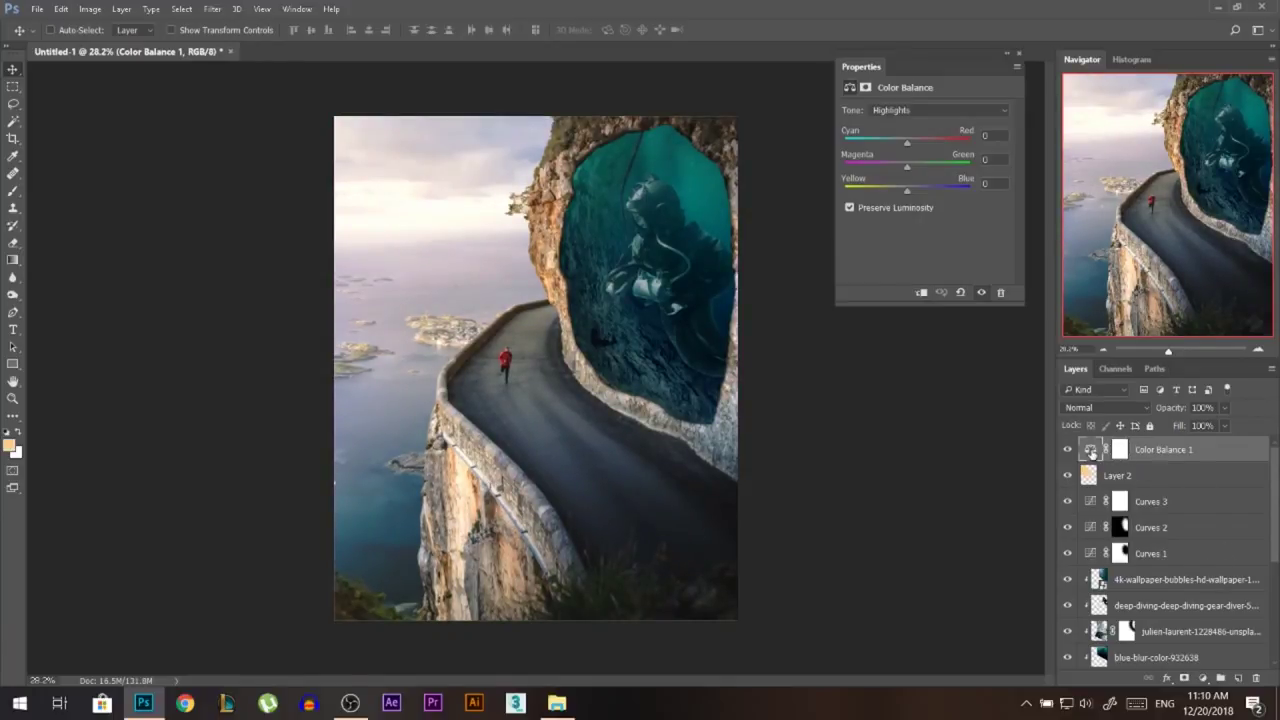
pyautogui.click(905, 110)
pyautogui.click(900, 121)
pyautogui.click(917, 190)
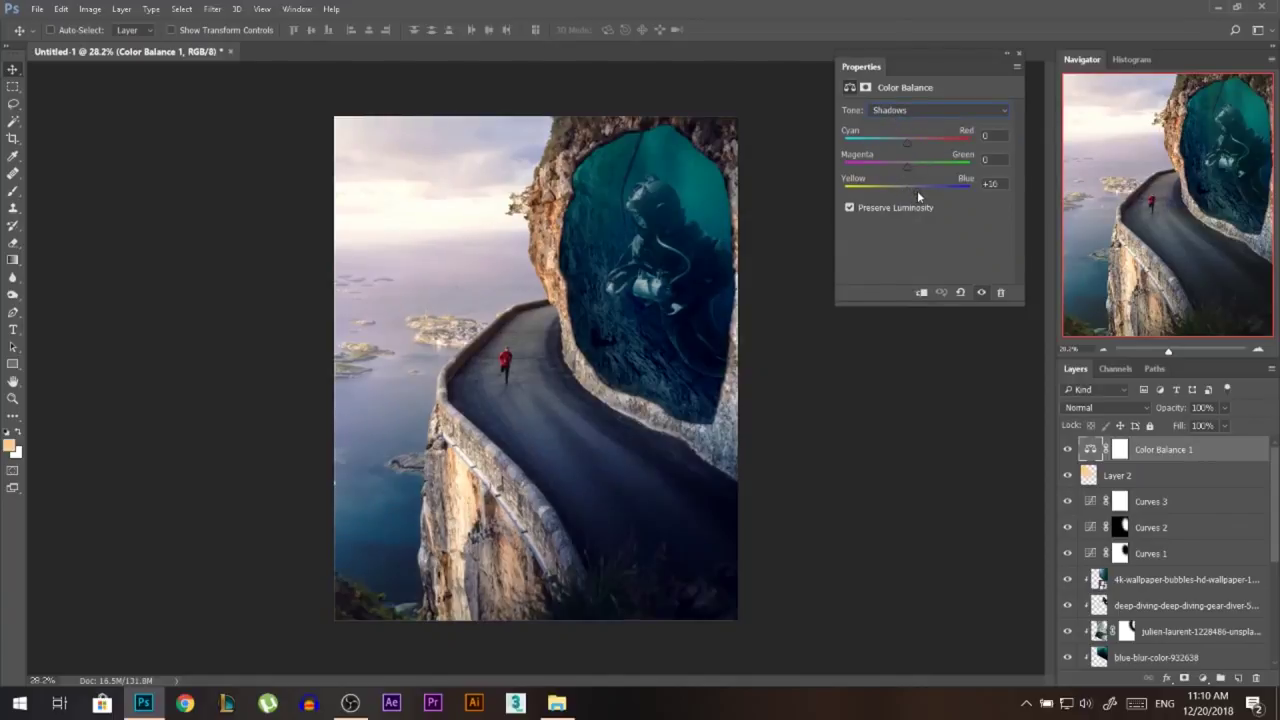
pyautogui.moveTo(917, 190)
pyautogui.mouseDown()
pyautogui.moveTo(899, 190)
pyautogui.moveTo(911, 192)
pyautogui.mouseUp()
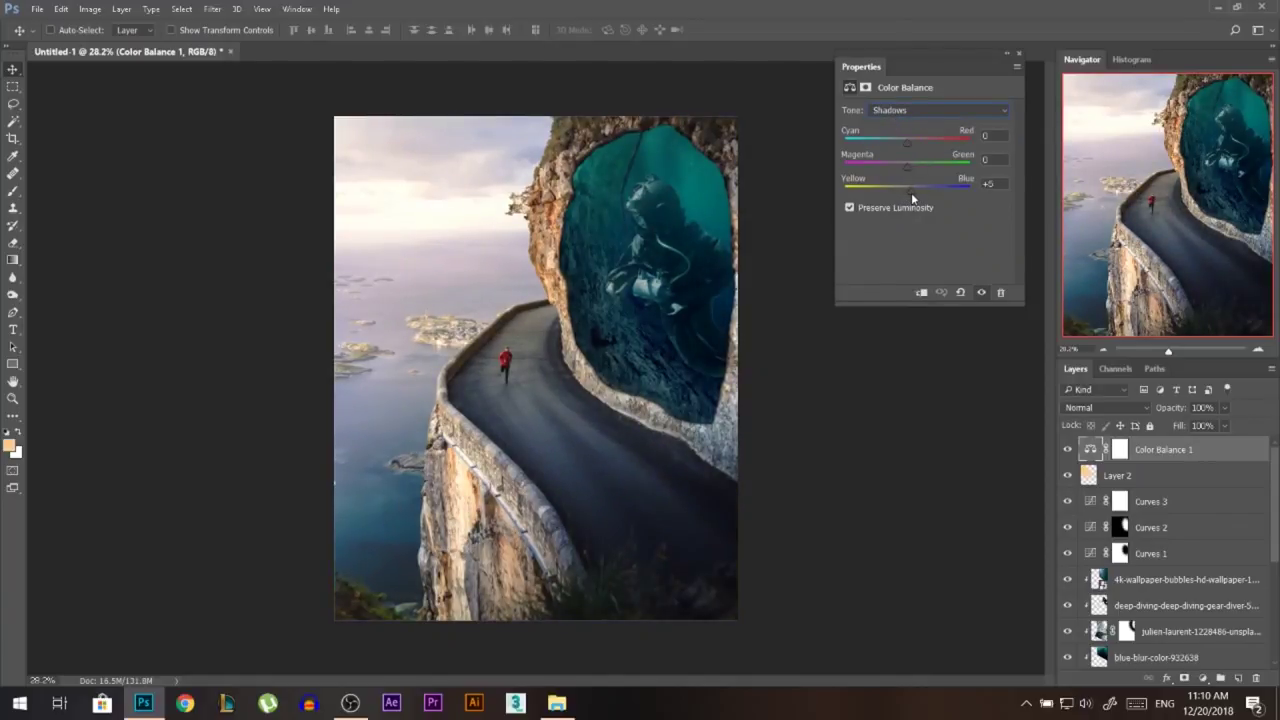
pyautogui.moveTo(908, 143); pyautogui.dragTo(903, 149)
pyautogui.click(1018, 56)
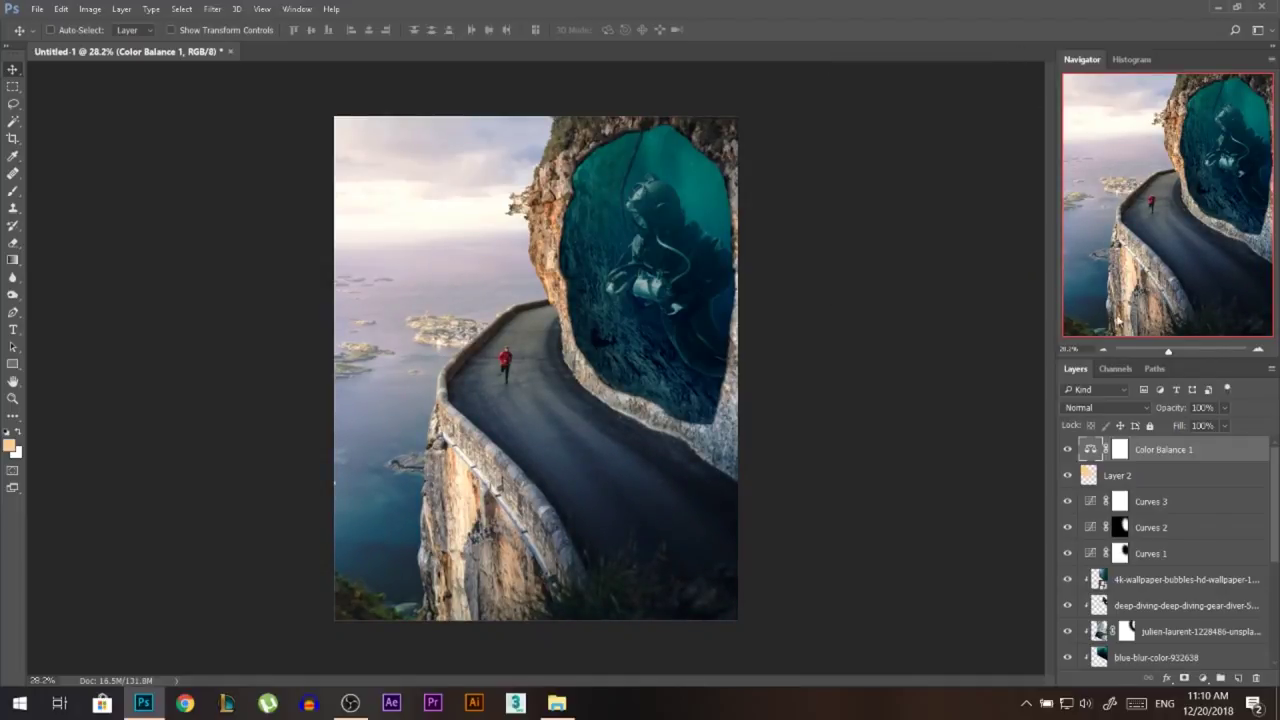
# Step: Add a Gradient Map adjustment layer on top and choose the Blue, Red, Yellow preset after trying another preset
pyautogui.click(1204, 678)
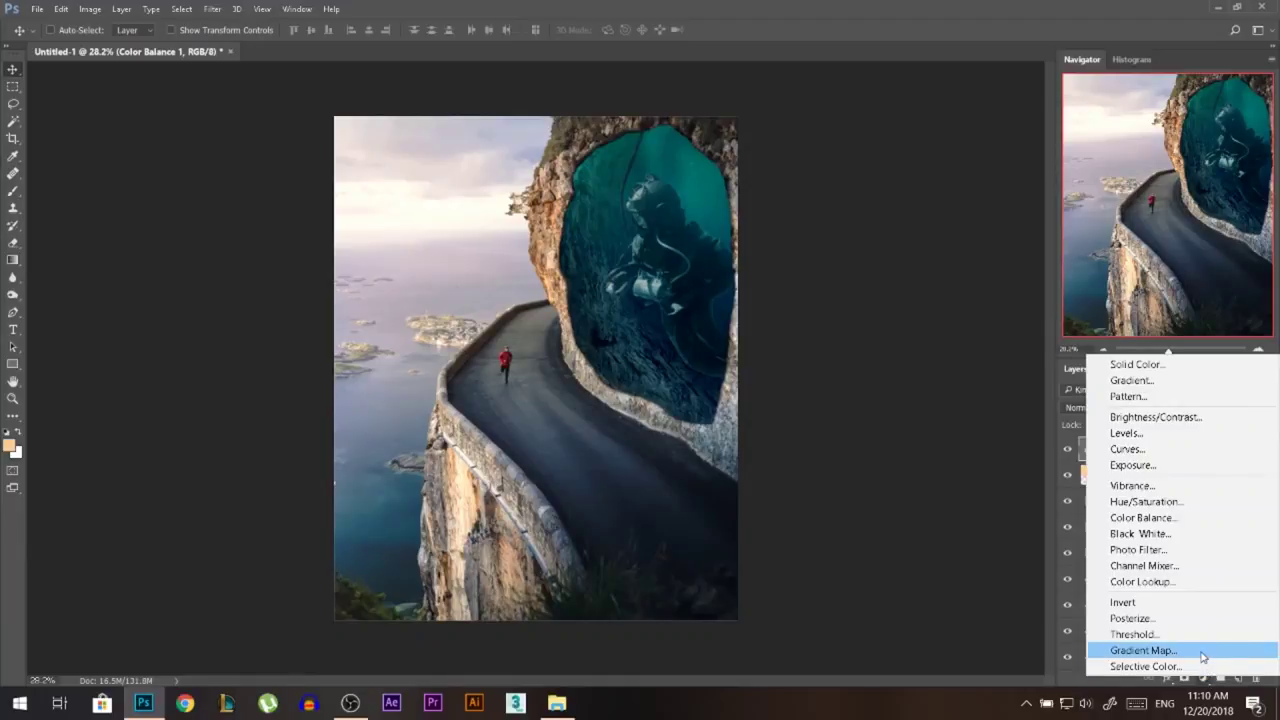
pyautogui.click(1203, 656)
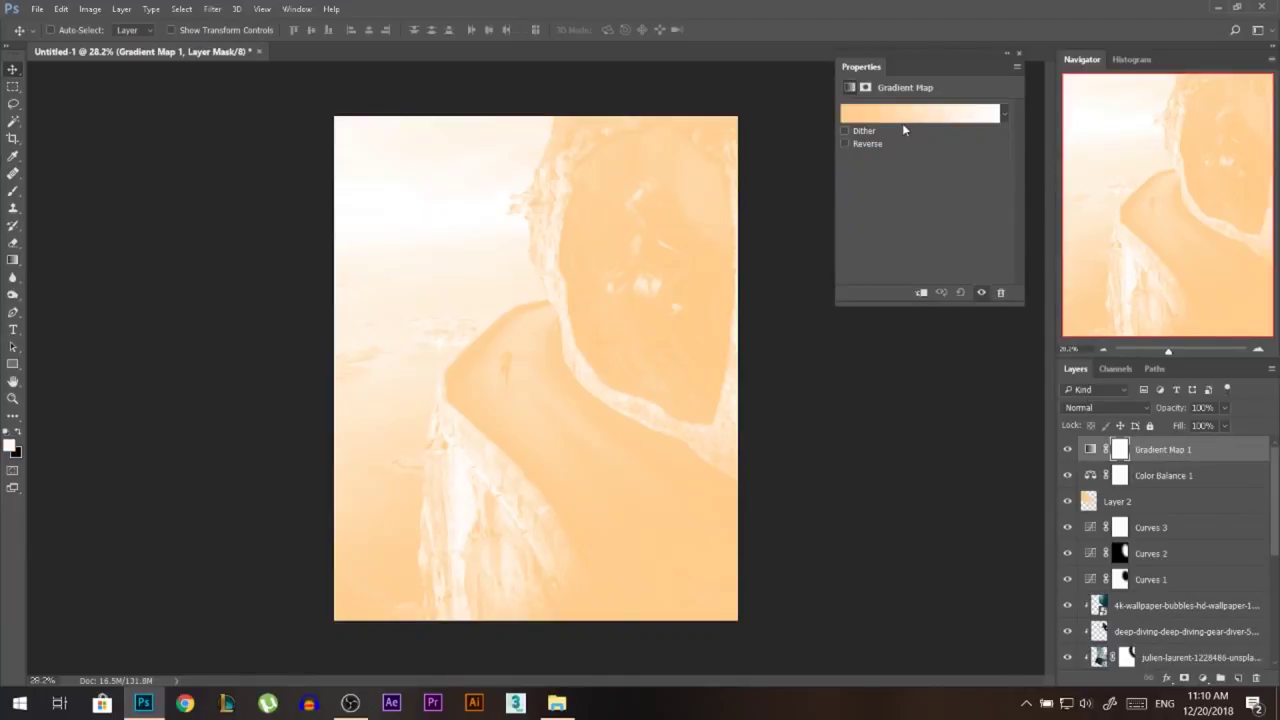
pyautogui.click(902, 123)
pyautogui.click(1021, 177)
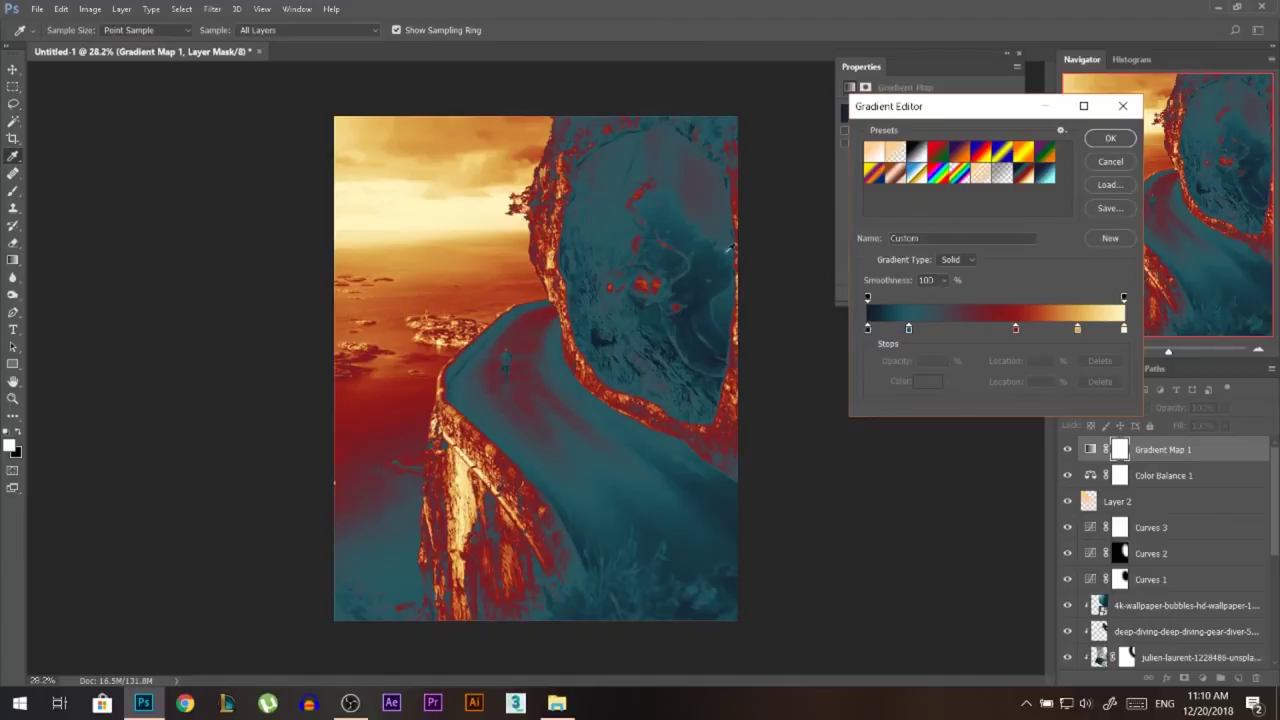
pyautogui.click(977, 152)
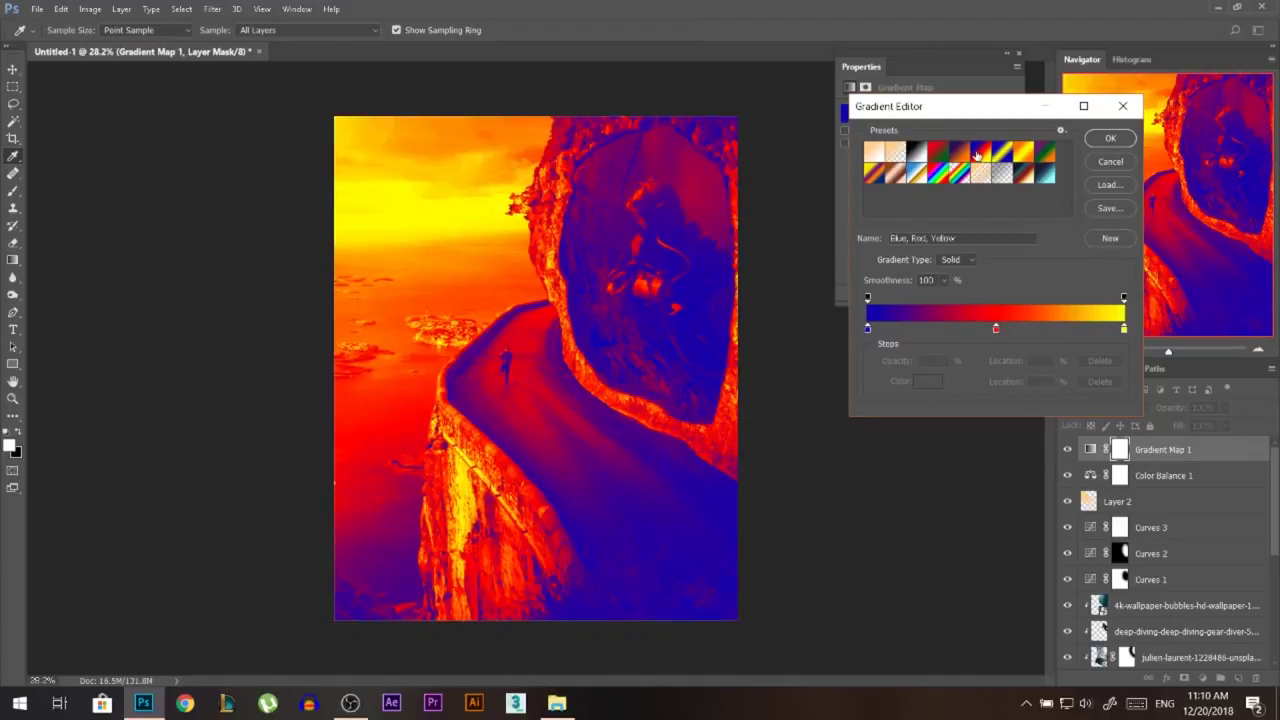
pyautogui.click(1016, 180)
pyautogui.click(978, 156)
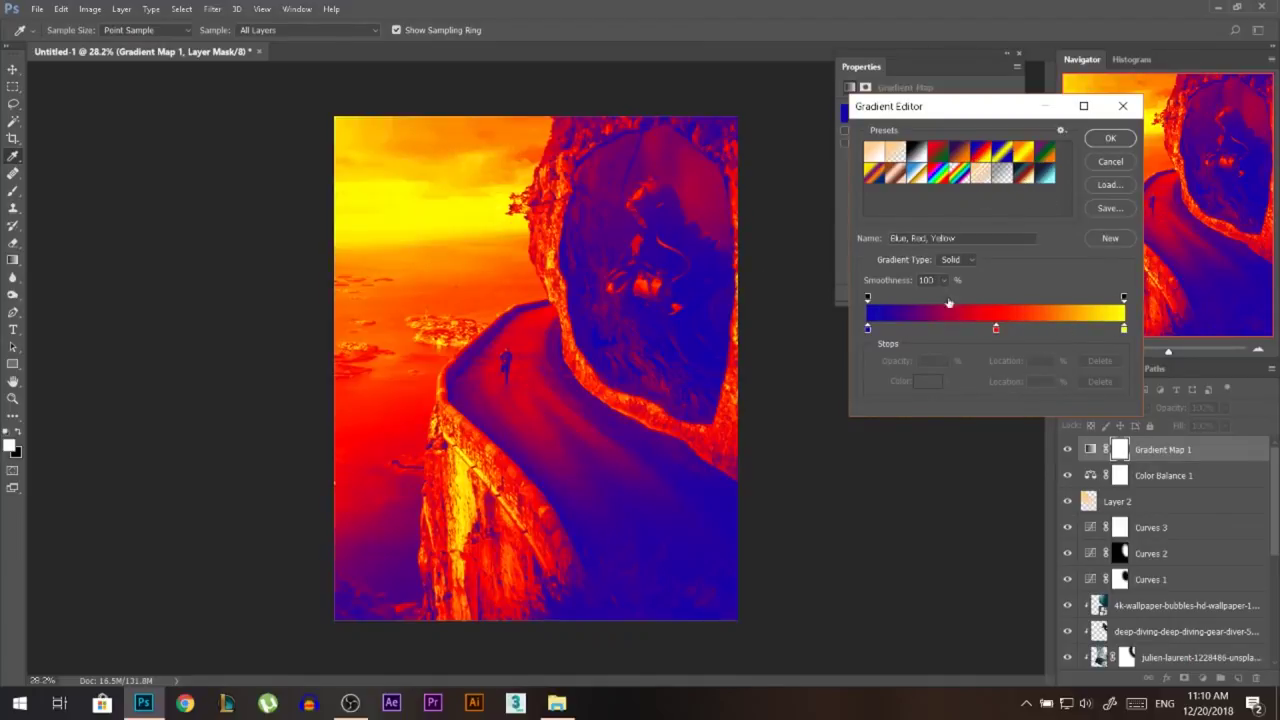
# Step: Recolour the gradient's blue stop at location 0% to a dark desaturated blue
pyautogui.doubleClick(868, 328)
pyautogui.click(880, 196)
pyautogui.moveTo(840, 218); pyautogui.dragTo(837, 240)
pyautogui.click(1025, 112)
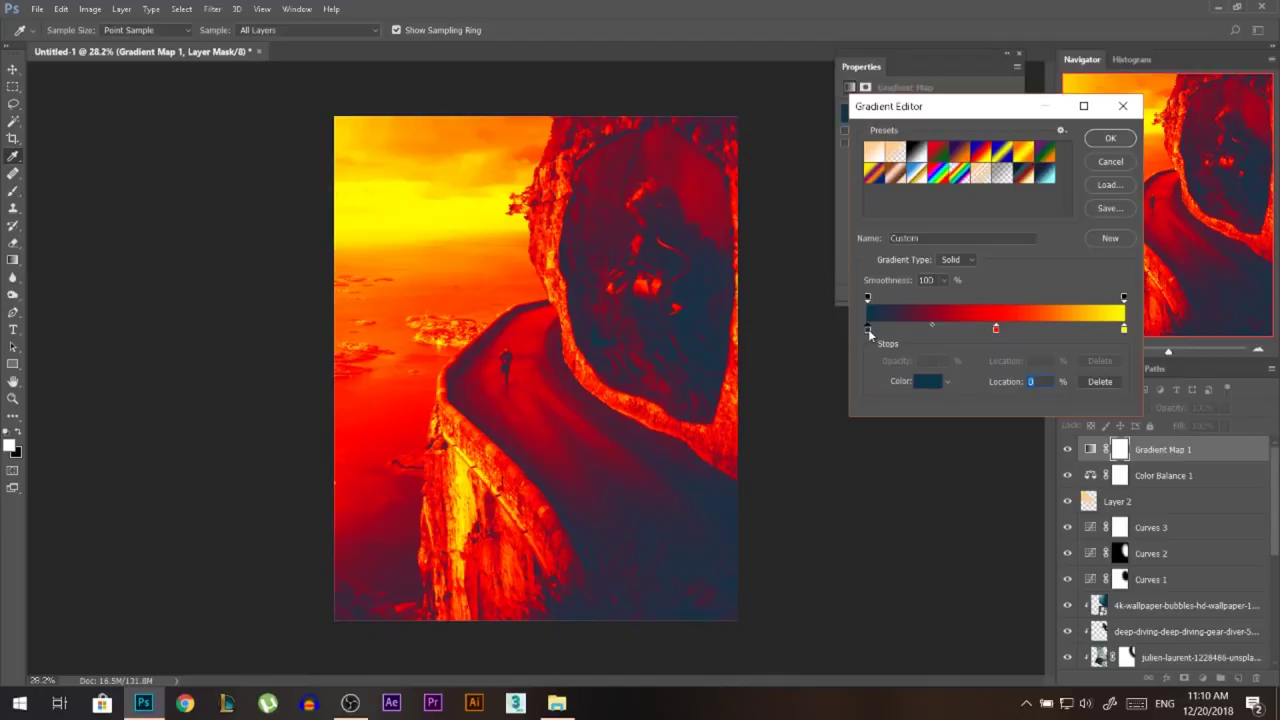
pyautogui.doubleClick(996, 330)
pyautogui.moveTo(936, 88); pyautogui.dragTo(882, 57)
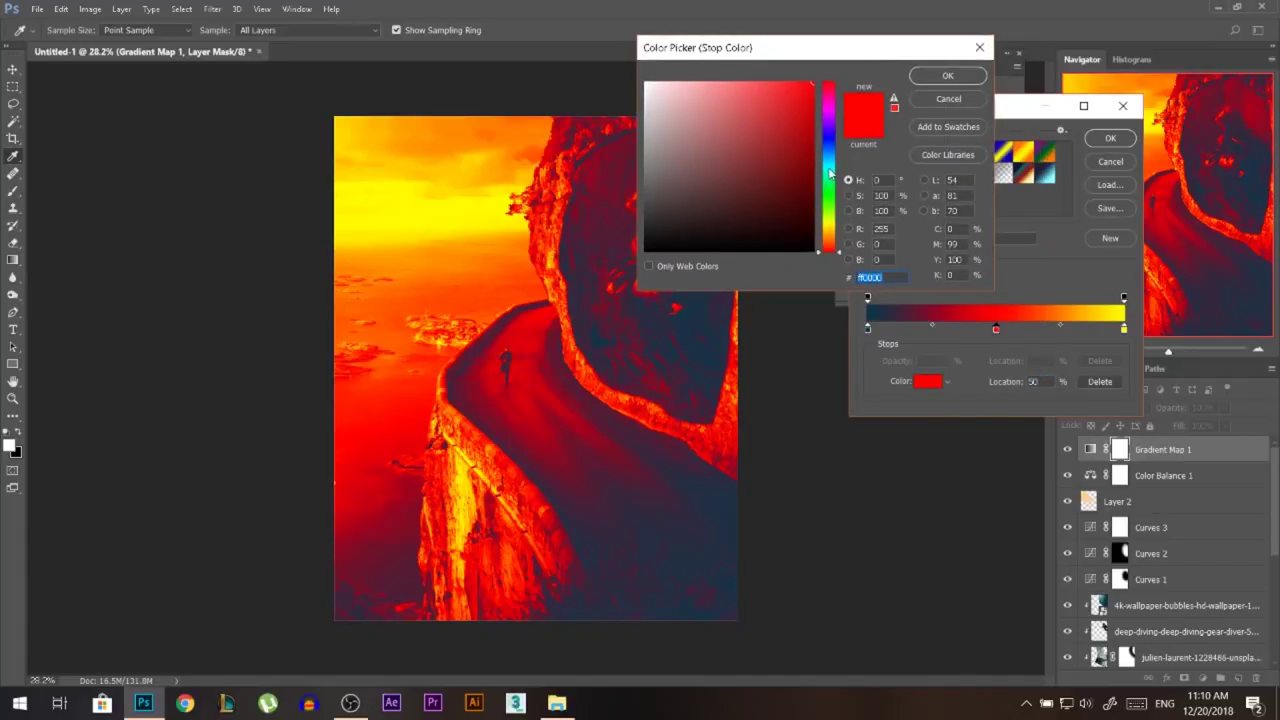
pyautogui.click(944, 96)
# Step: Move the gradient's red stop to 69% and add a second stop at 27% coloured dark teal blue 0f536a
pyautogui.moveTo(997, 333); pyautogui.dragTo(1045, 330)
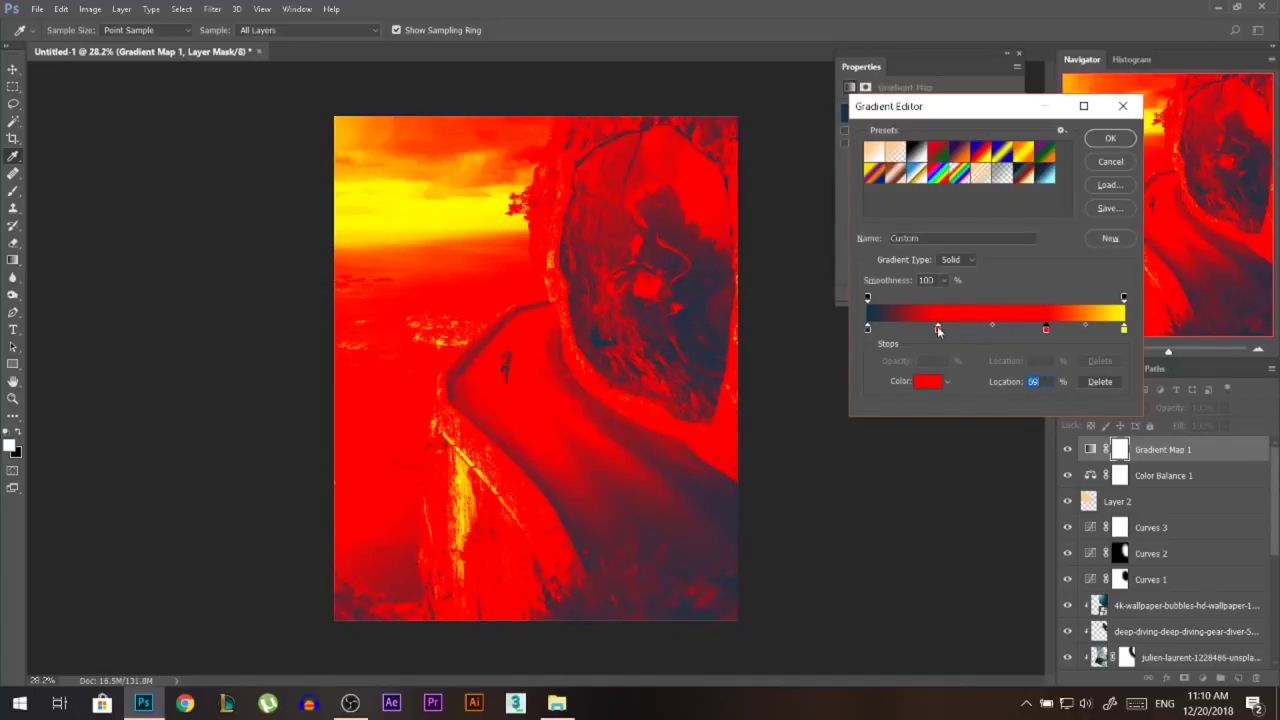
pyautogui.doubleClick(937, 326)
pyautogui.click(828, 160)
pyautogui.click(783, 165)
pyautogui.moveTo(783, 165); pyautogui.dragTo(790, 181)
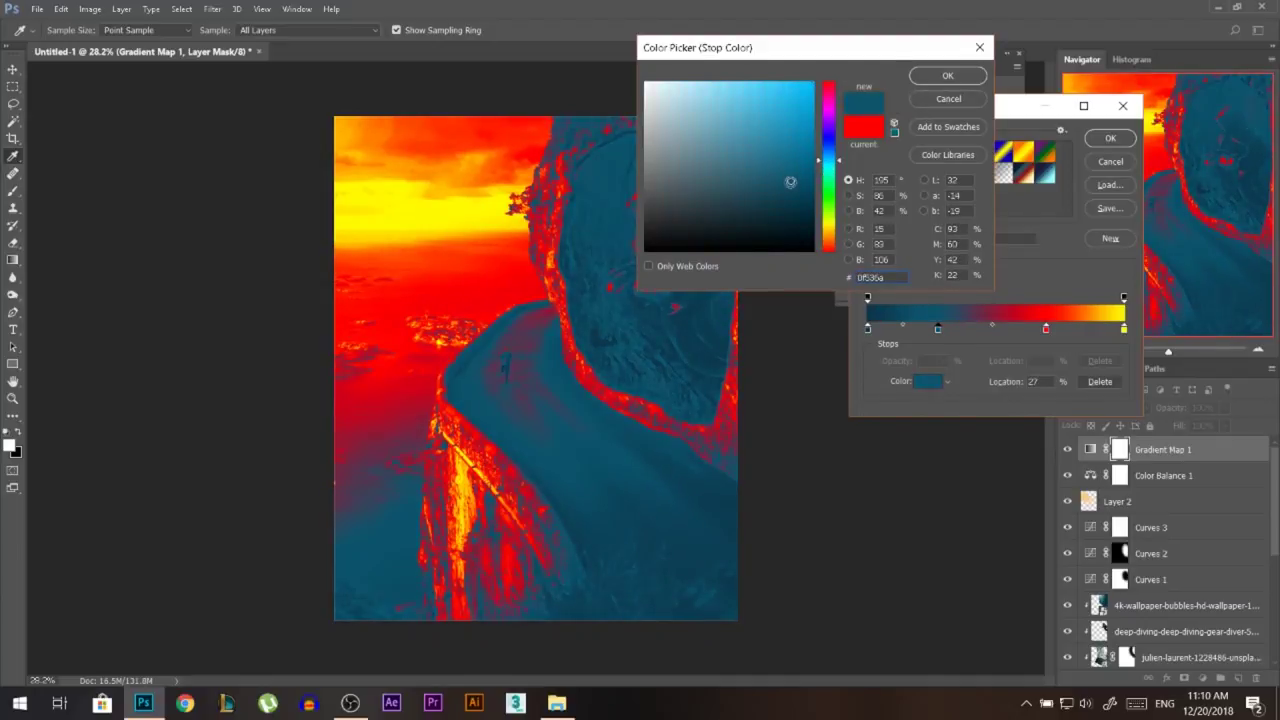
pyautogui.click(945, 77)
# Step: Recolour the gradient's red stop at 69% to a soft orange with hue 25
pyautogui.doubleClick(1046, 328)
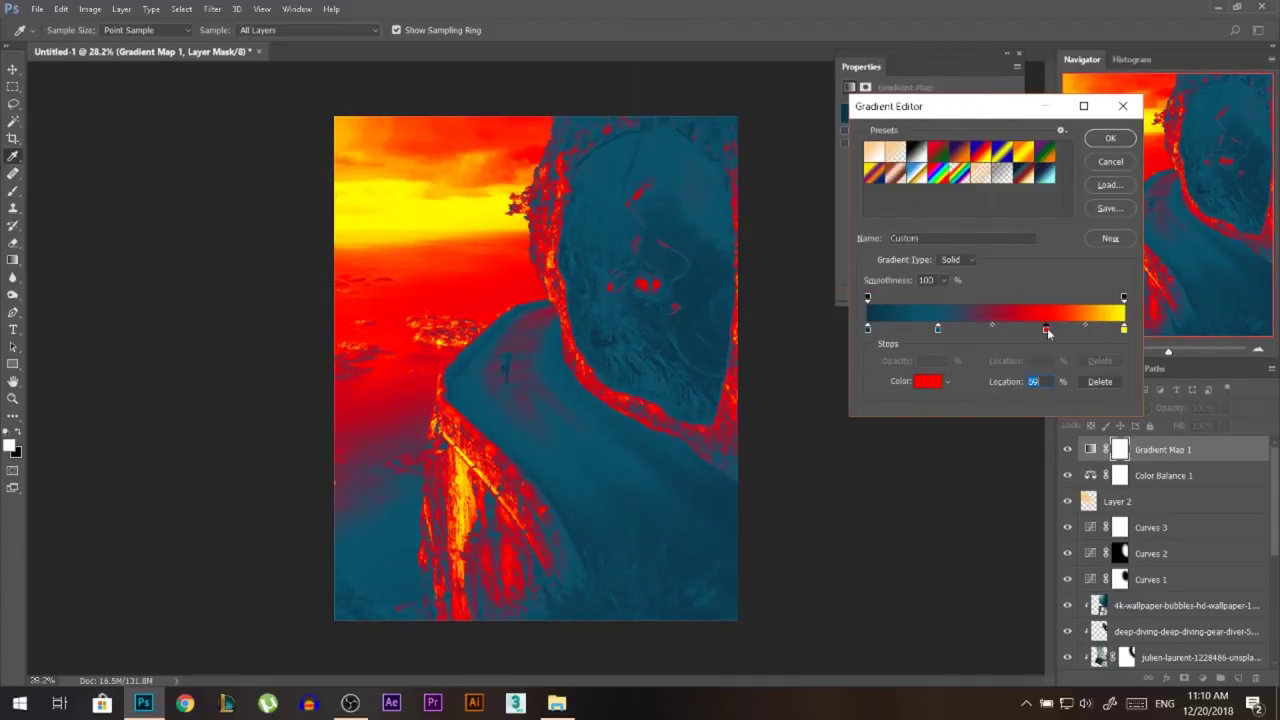
pyautogui.click(751, 97)
pyautogui.click(753, 129)
pyautogui.moveTo(818, 224); pyautogui.dragTo(820, 240)
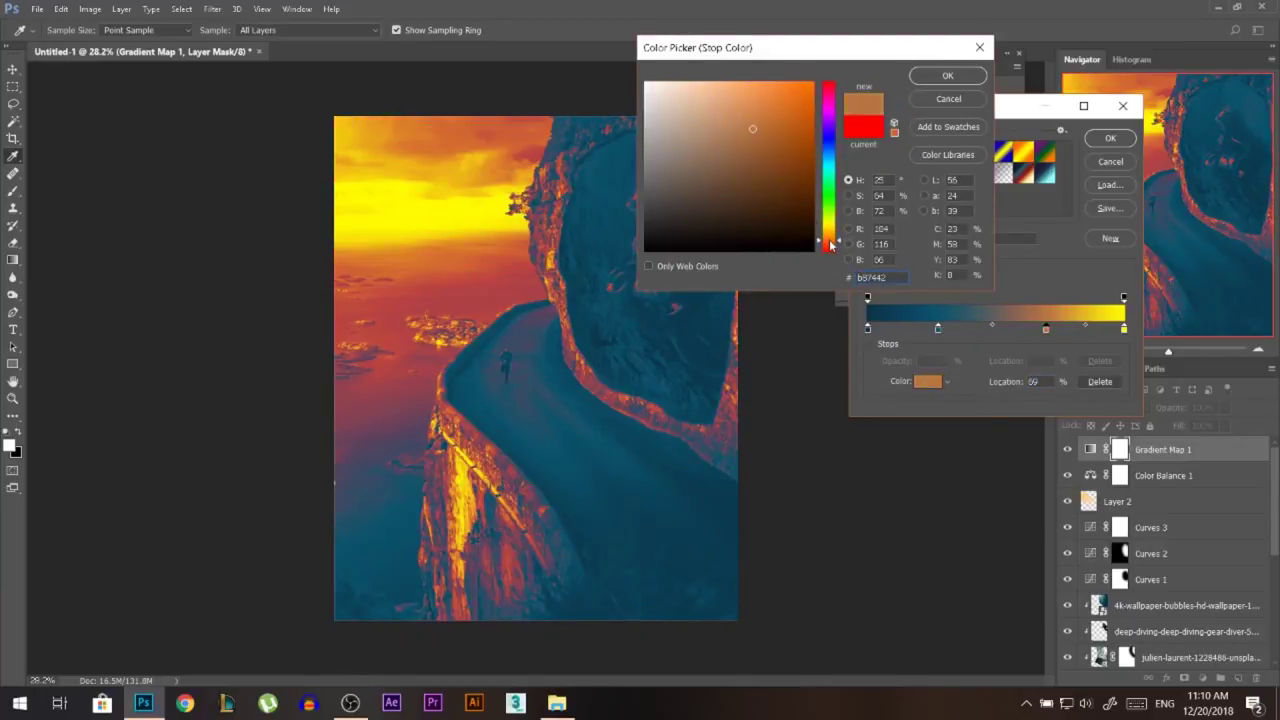
pyautogui.click(761, 111)
pyautogui.click(947, 76)
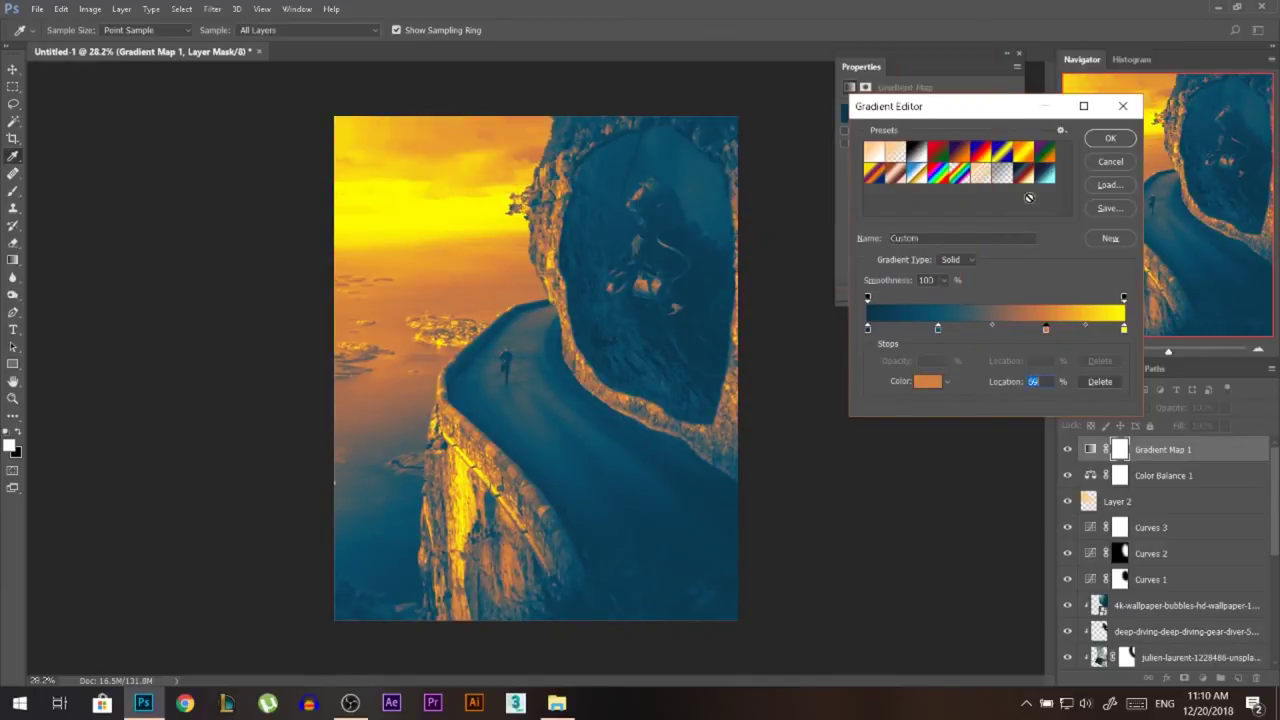
# Step: Recolour the gradient's yellow end stop to pale orange ffdd95 and apply the edited gradient to the map
pyautogui.doubleClick(1123, 329)
pyautogui.click(824, 233)
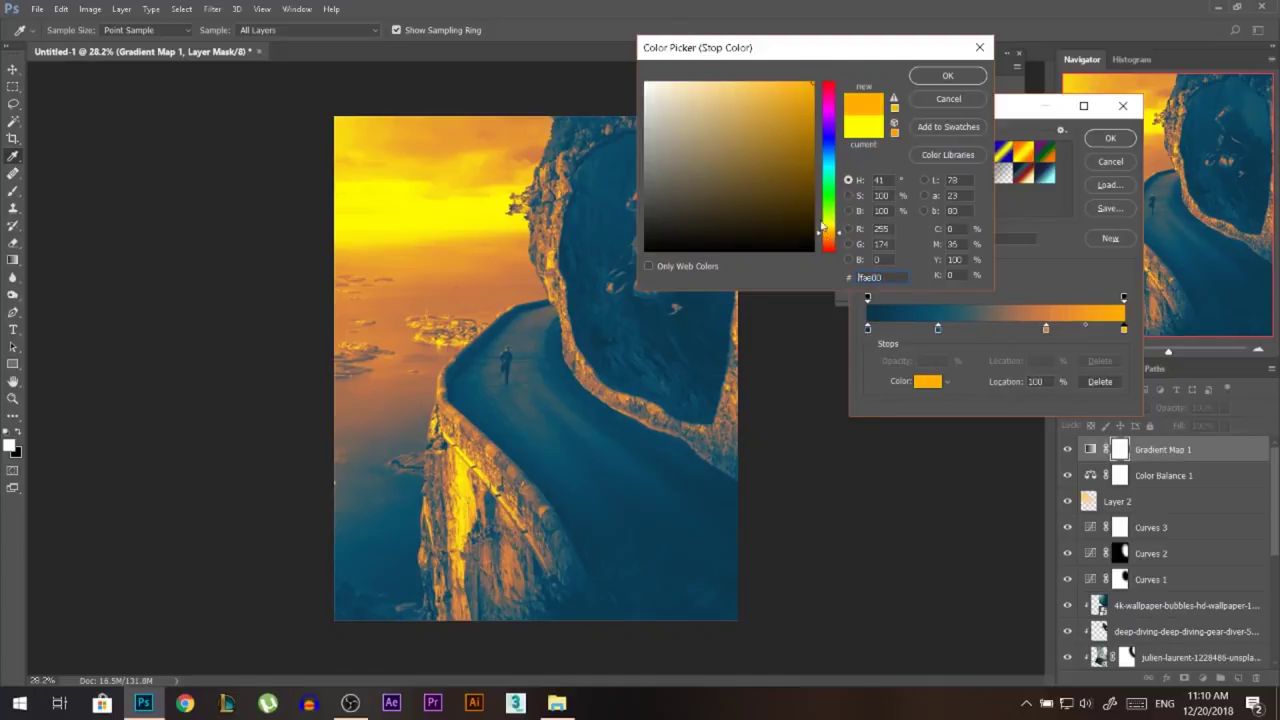
pyautogui.moveTo(742, 108); pyautogui.dragTo(715, 81)
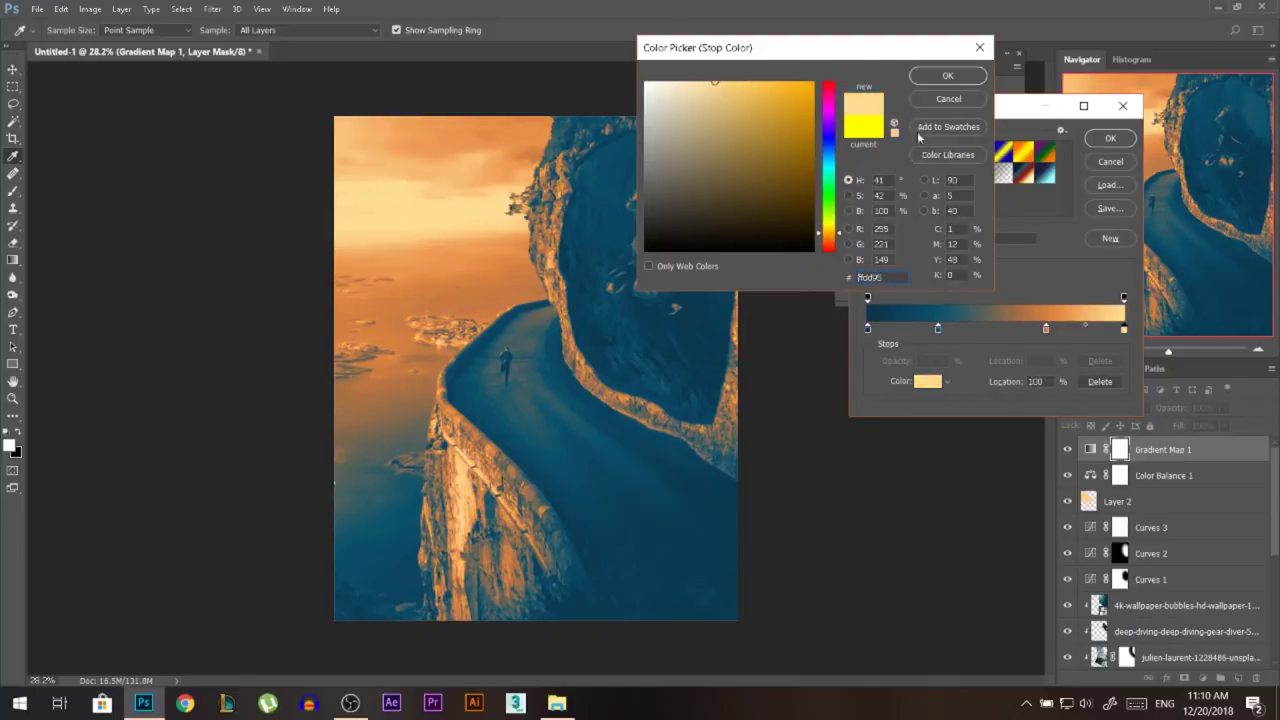
pyautogui.click(933, 82)
pyautogui.click(1098, 142)
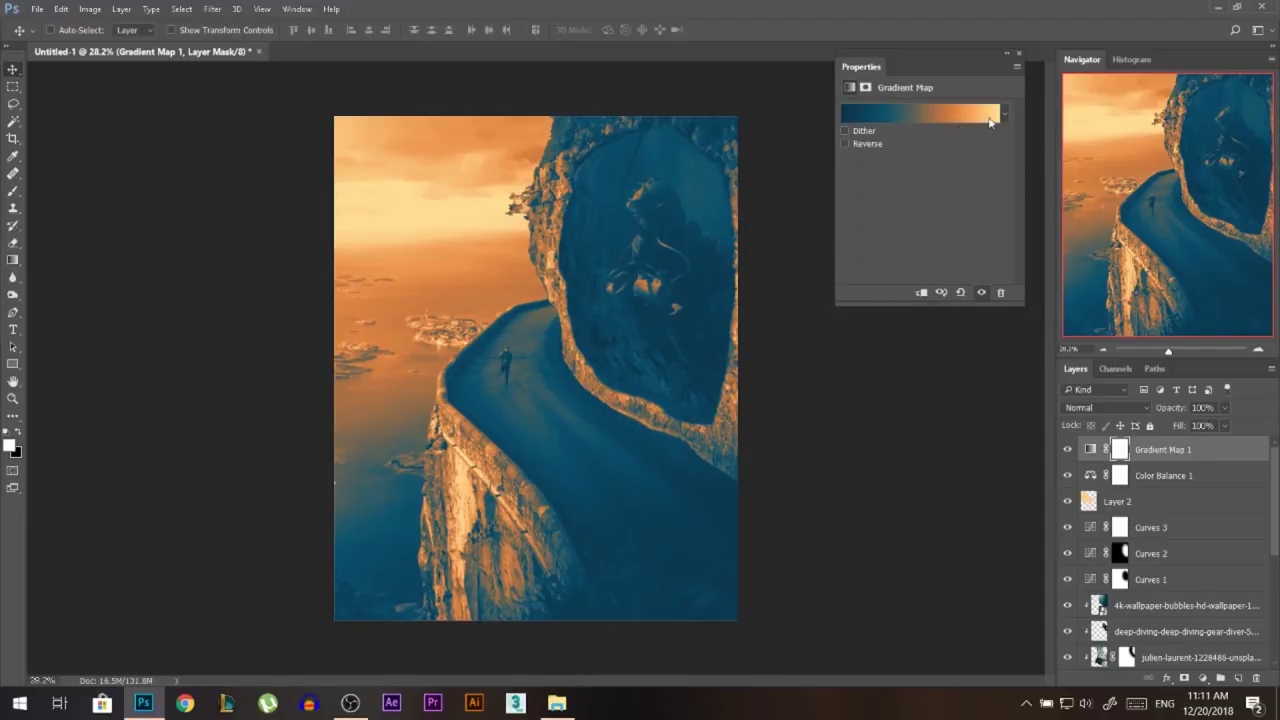
pyautogui.click(1018, 56)
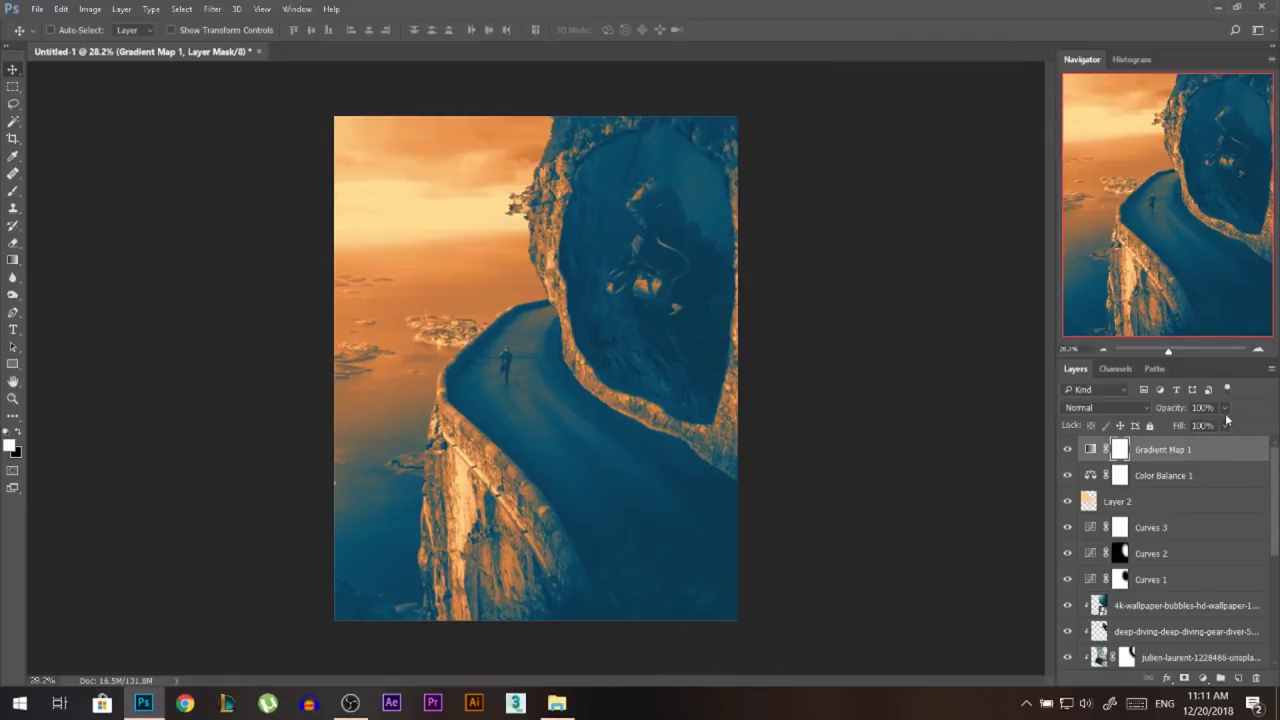
# Step: Set the Gradient Map layer to 15% opacity with the Overlay blend mode
pyautogui.click(1166, 427)
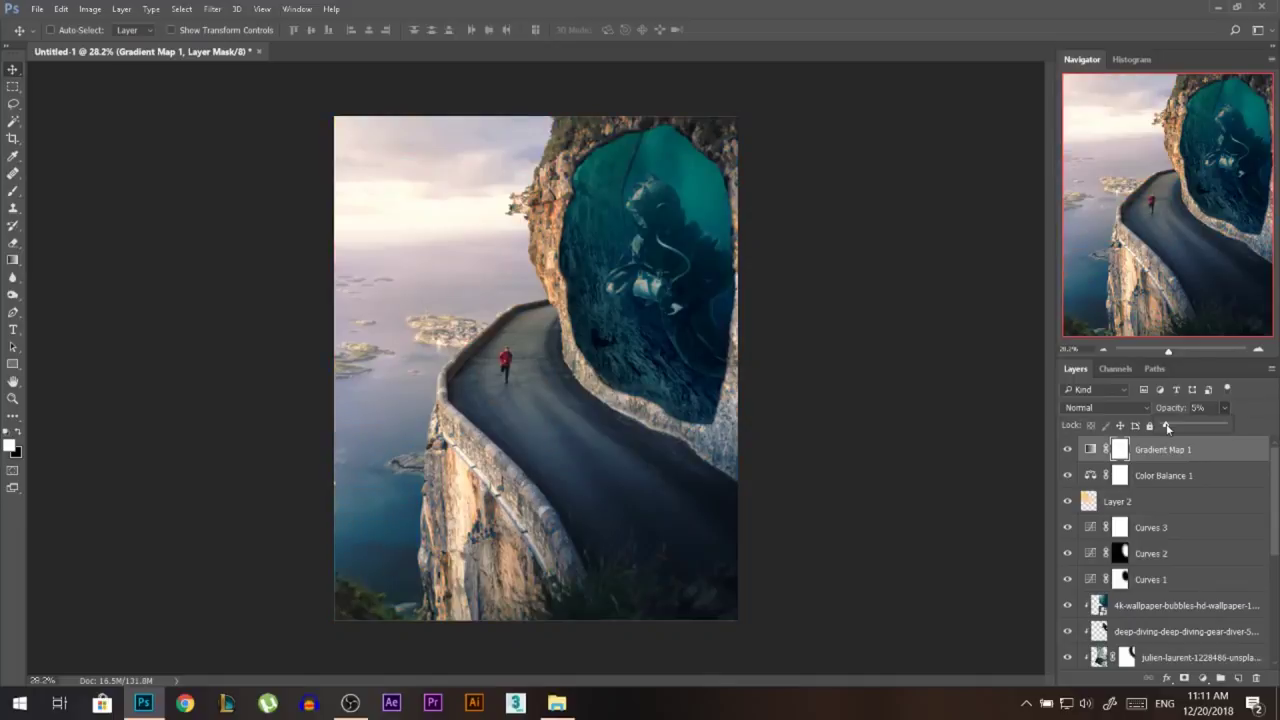
pyautogui.moveTo(1174, 426); pyautogui.dragTo(1178, 427)
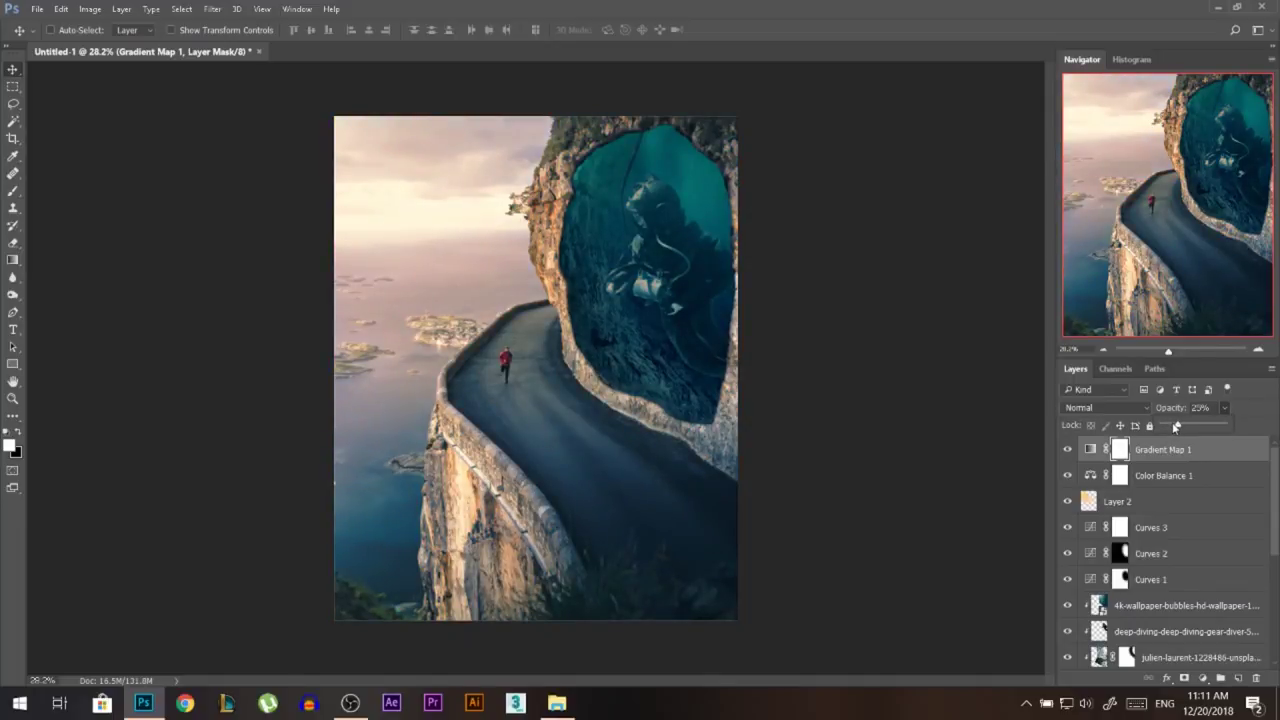
pyautogui.click(1120, 407)
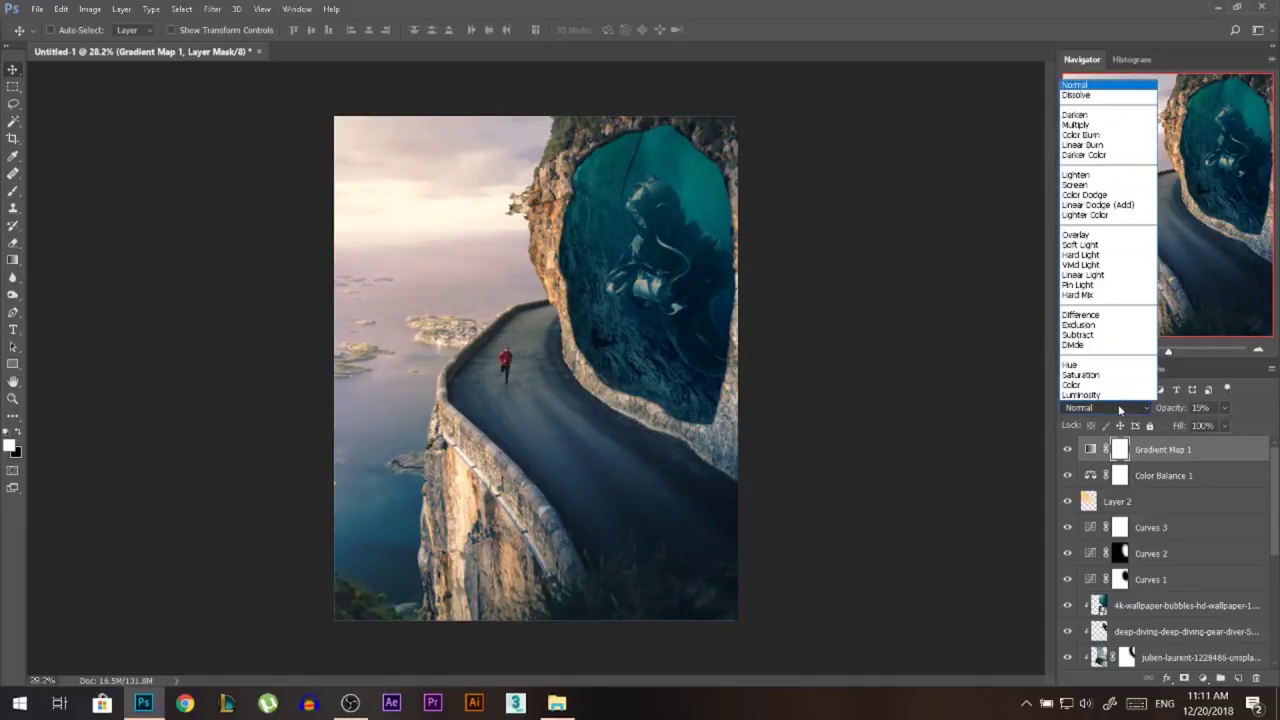
pyautogui.click(1097, 242)
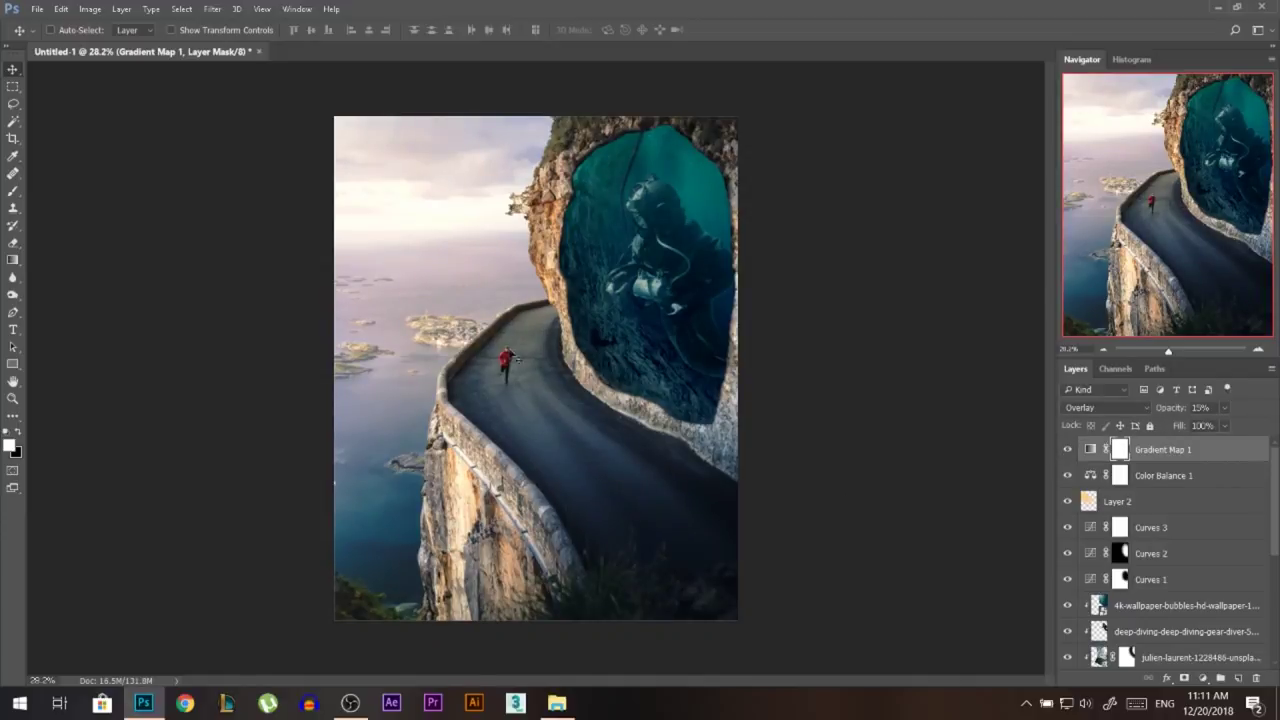
# Step: Add a Photo Filter adjustment layer above the gradient map and try its presets from the cooling filters to Orange
pyautogui.click(1206, 679)
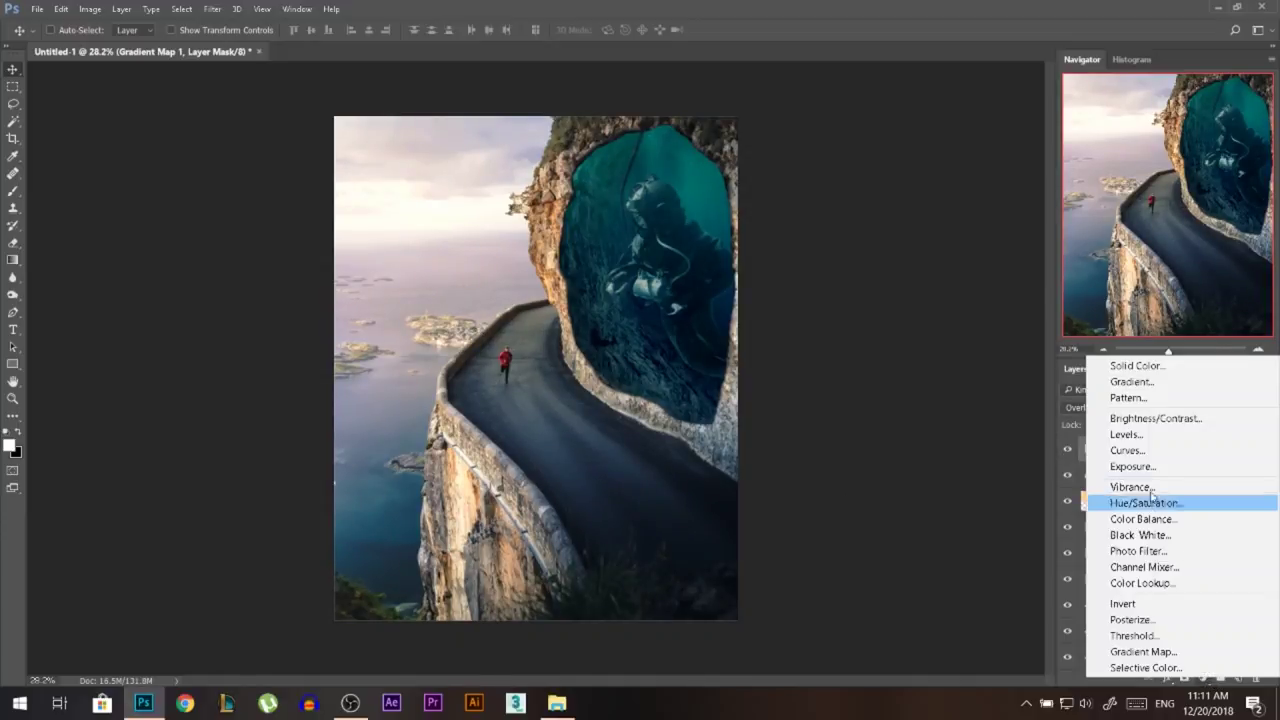
pyautogui.click(1140, 551)
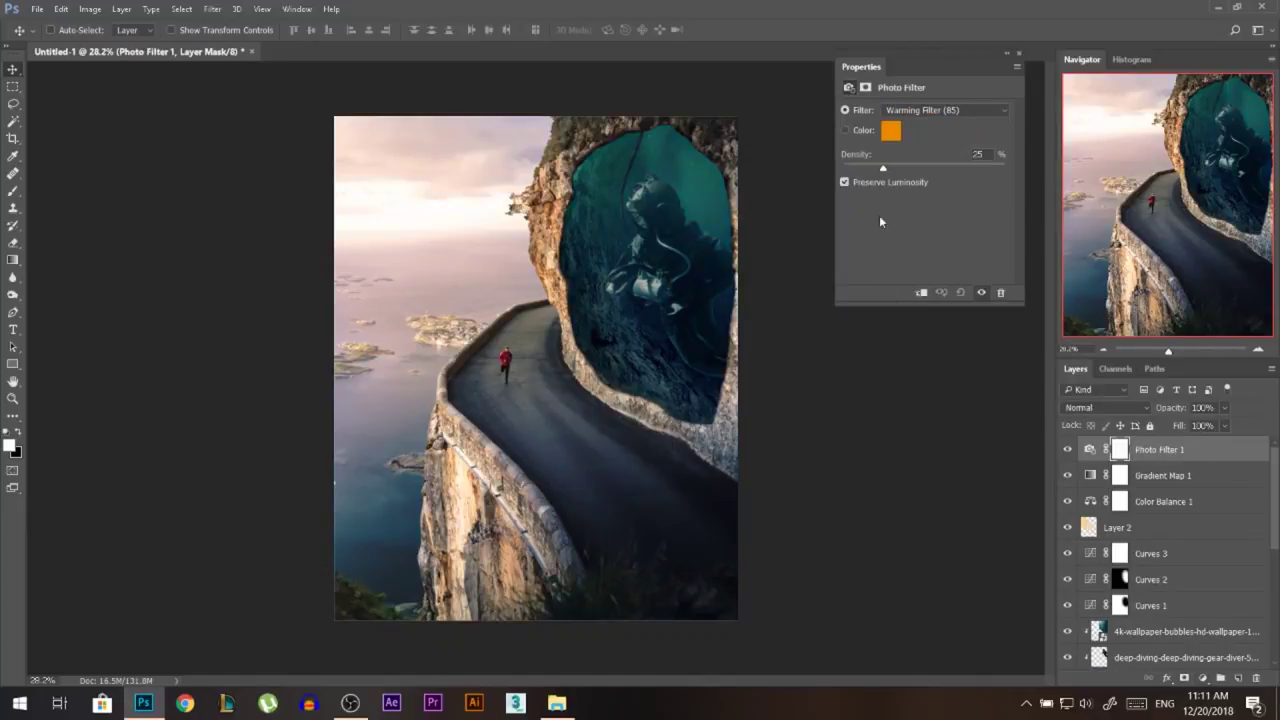
pyautogui.click(933, 109)
pyautogui.click(933, 108)
pyautogui.press('Down')
pyautogui.press('Down')
pyautogui.press('Down')
pyautogui.press('Down')
pyautogui.press('Down')
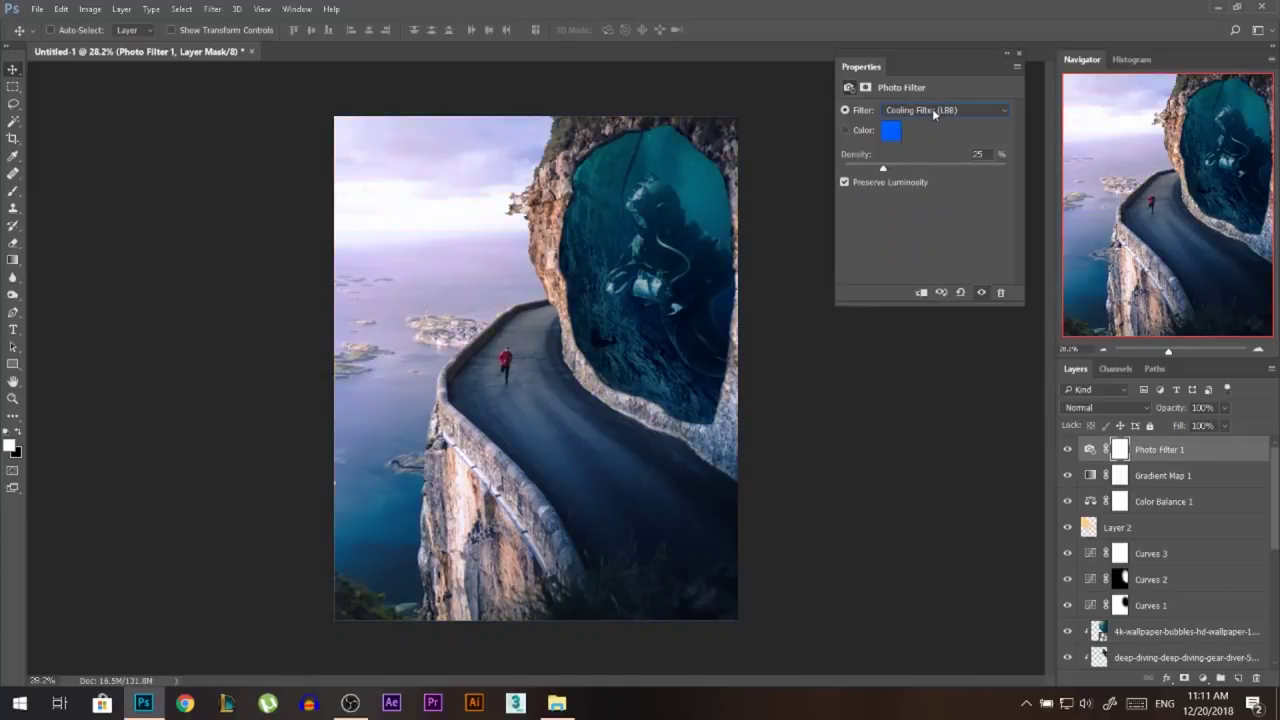
pyautogui.press('Down')
pyautogui.press('Down')
pyautogui.press('Down')
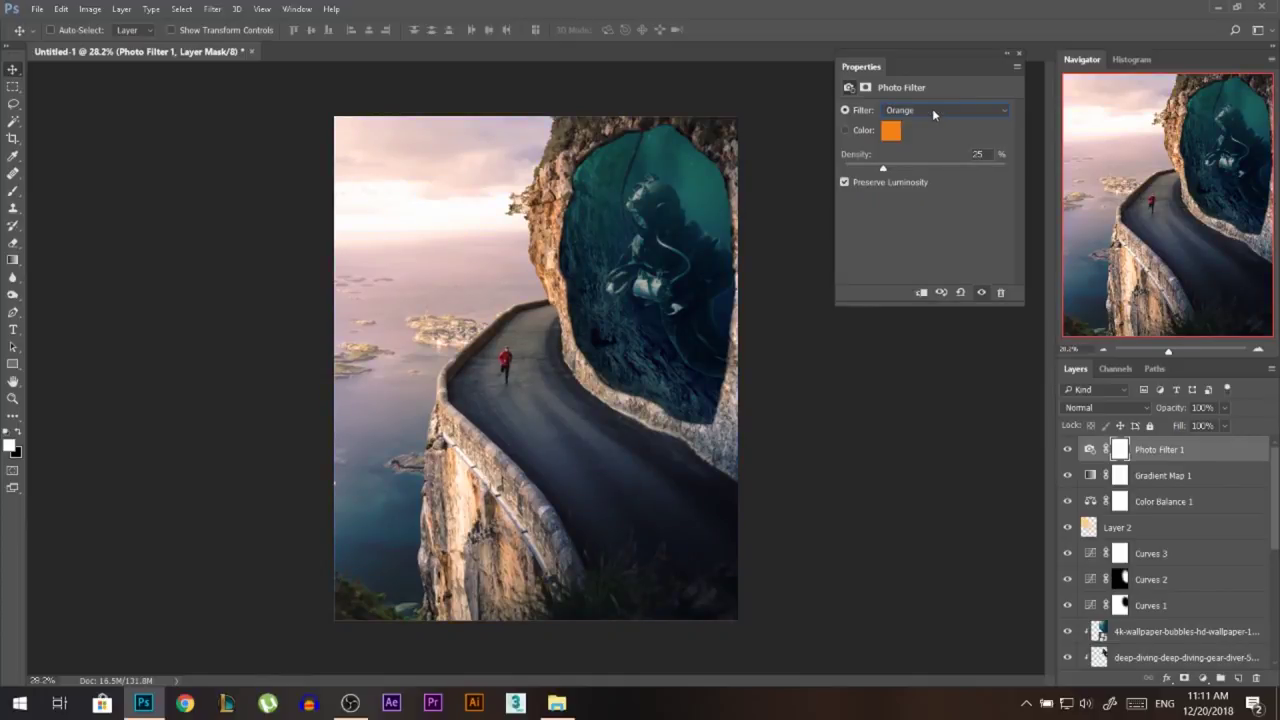
# Step: Try more Photo Filter presets up to and past Violet, choose a warm-toned one, and increase the filter's density
pyautogui.press('Up')
pyautogui.press('Down')
pyautogui.press('Down')
pyautogui.press('Down')
pyautogui.press('Up')
pyautogui.press('Down')
pyautogui.press('Down')
pyautogui.press('Down')
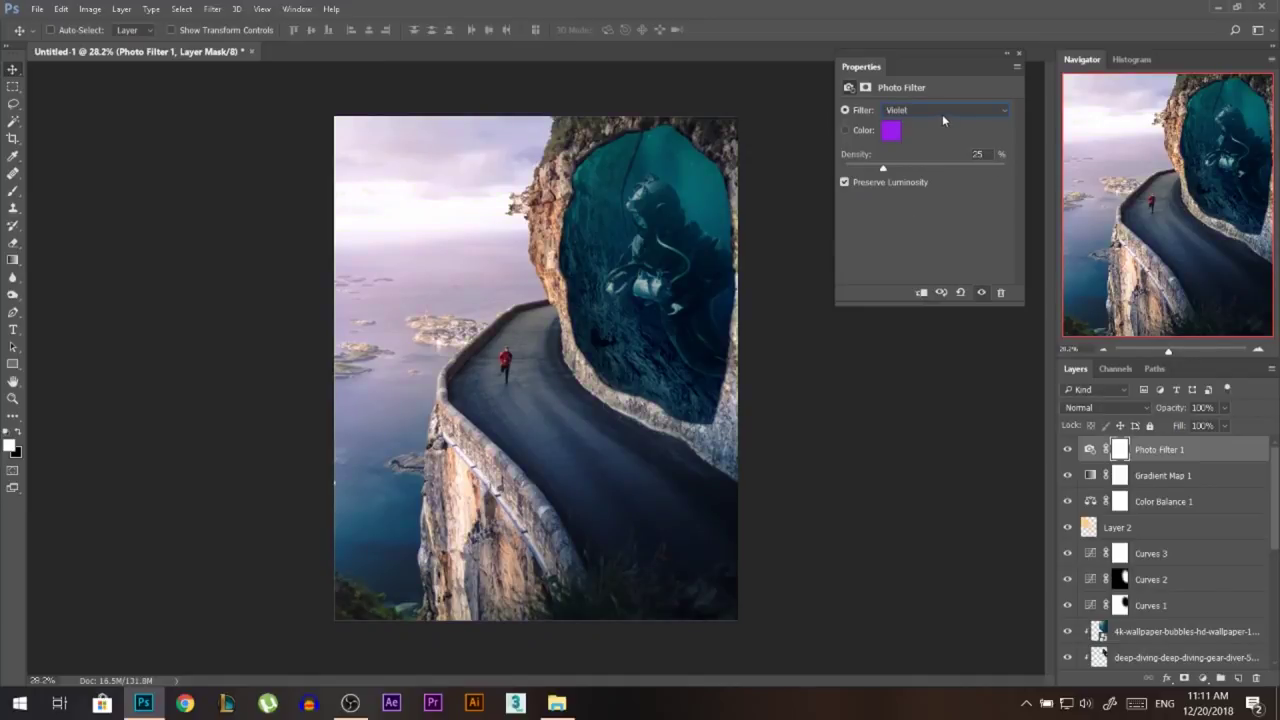
pyautogui.press('Up')
pyautogui.press('Down')
pyautogui.press('Down')
pyautogui.press('Down')
pyautogui.moveTo(883, 167); pyautogui.dragTo(914, 170)
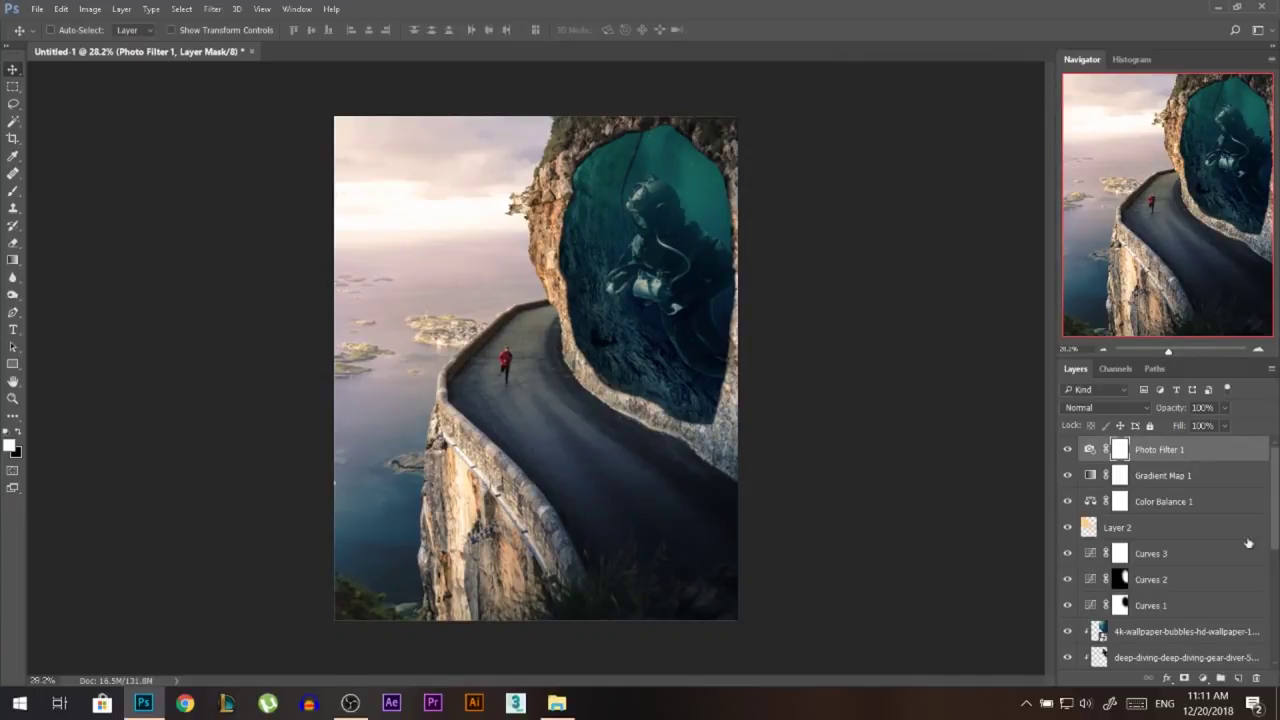
# Step: Add a second Photo Filter adjustment layer with the Green filter at 25% density
pyautogui.click(1202, 677)
pyautogui.click(1160, 549)
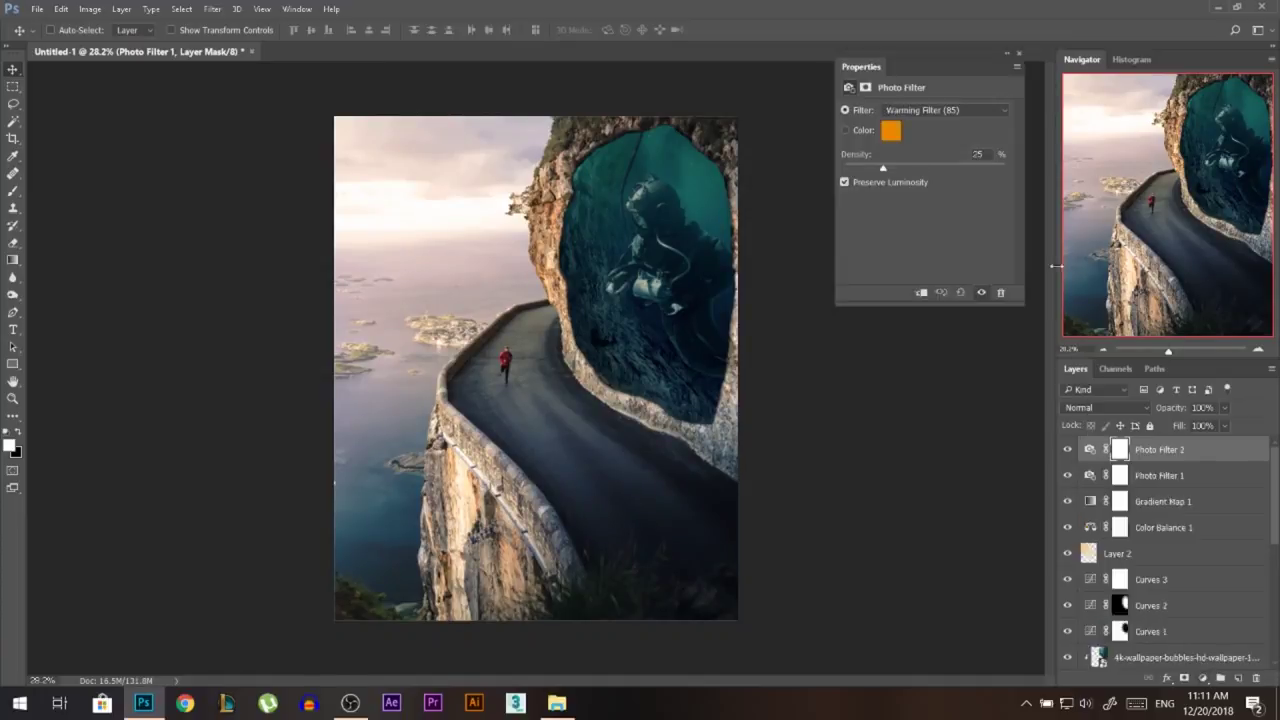
pyautogui.click(945, 110)
pyautogui.click(911, 240)
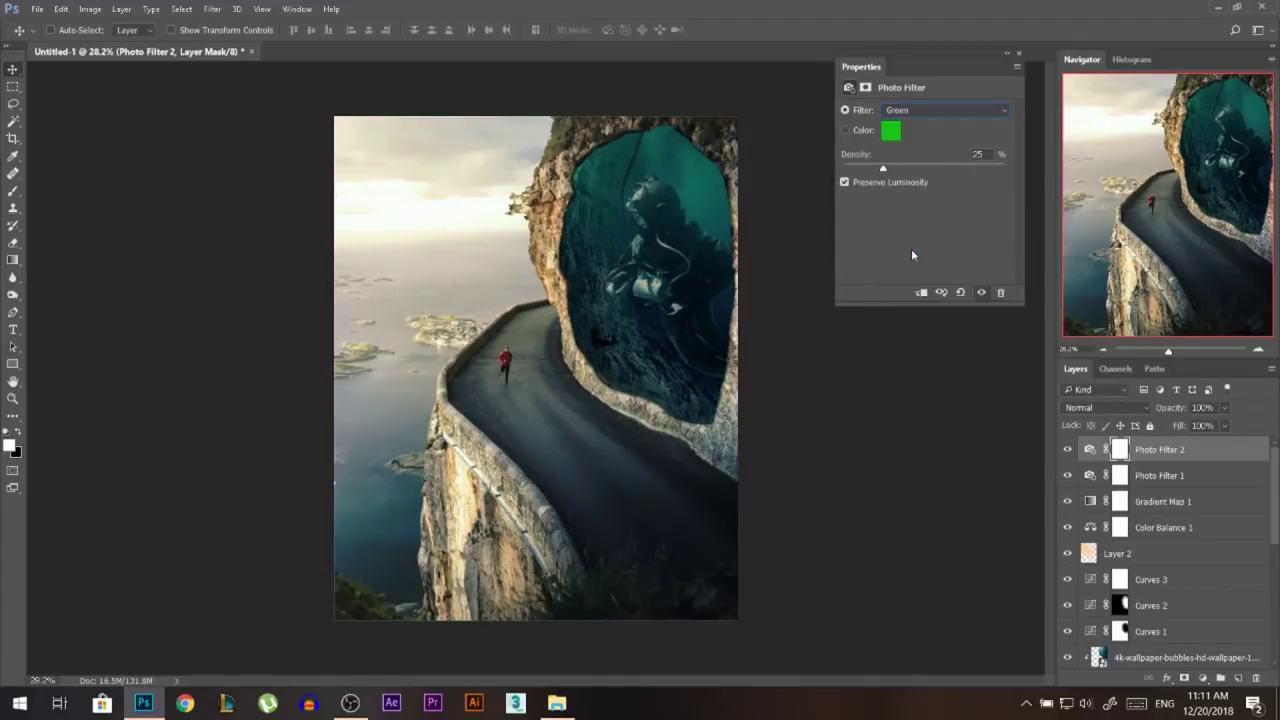
pyautogui.click(1019, 54)
# Step: Group all the adjustment layers from Curves 1 up to Photo Filter 2
pyautogui.click(1150, 478)
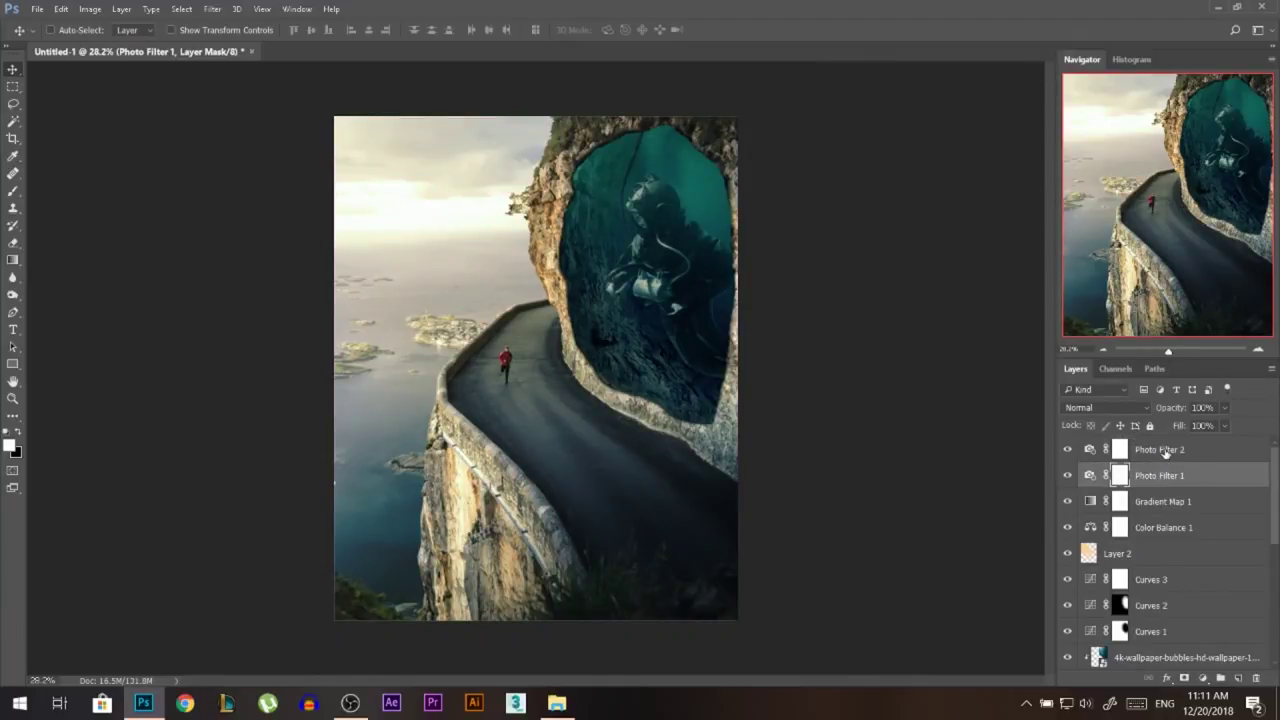
pyautogui.click(1165, 451)
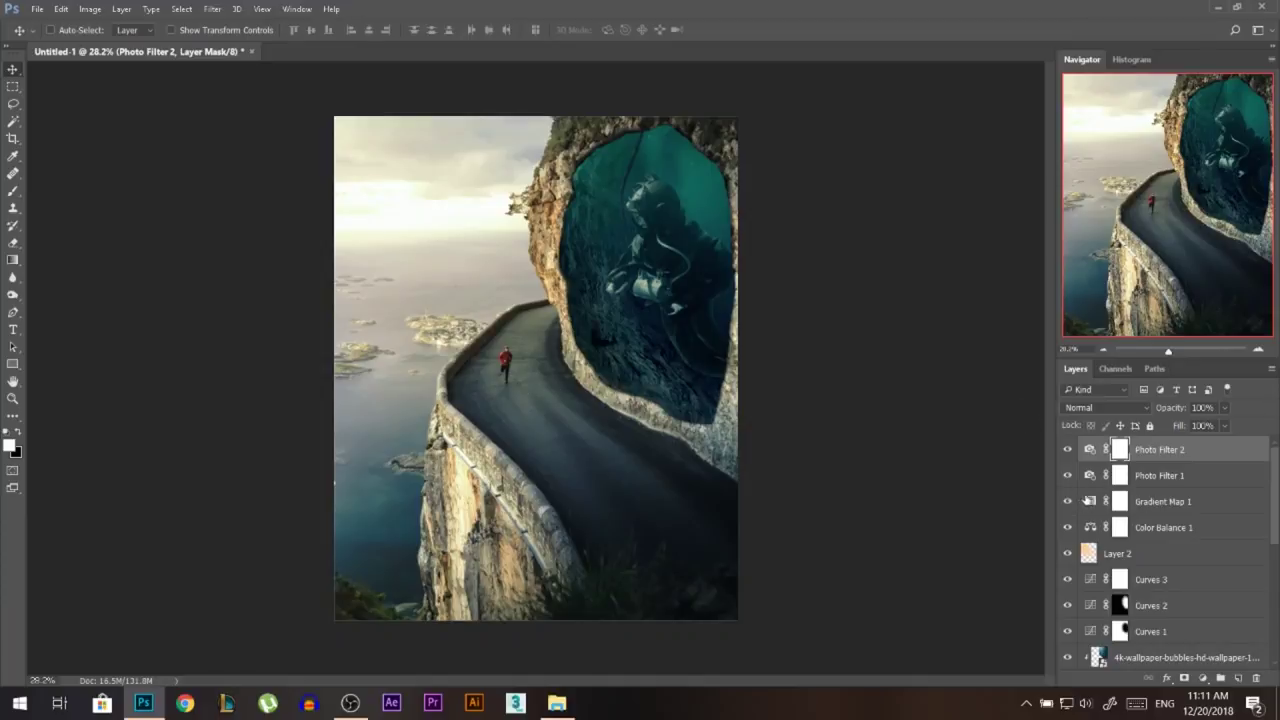
pyautogui.scroll(-1, 1152, 575)
pyautogui.scroll(1, 1155, 600)
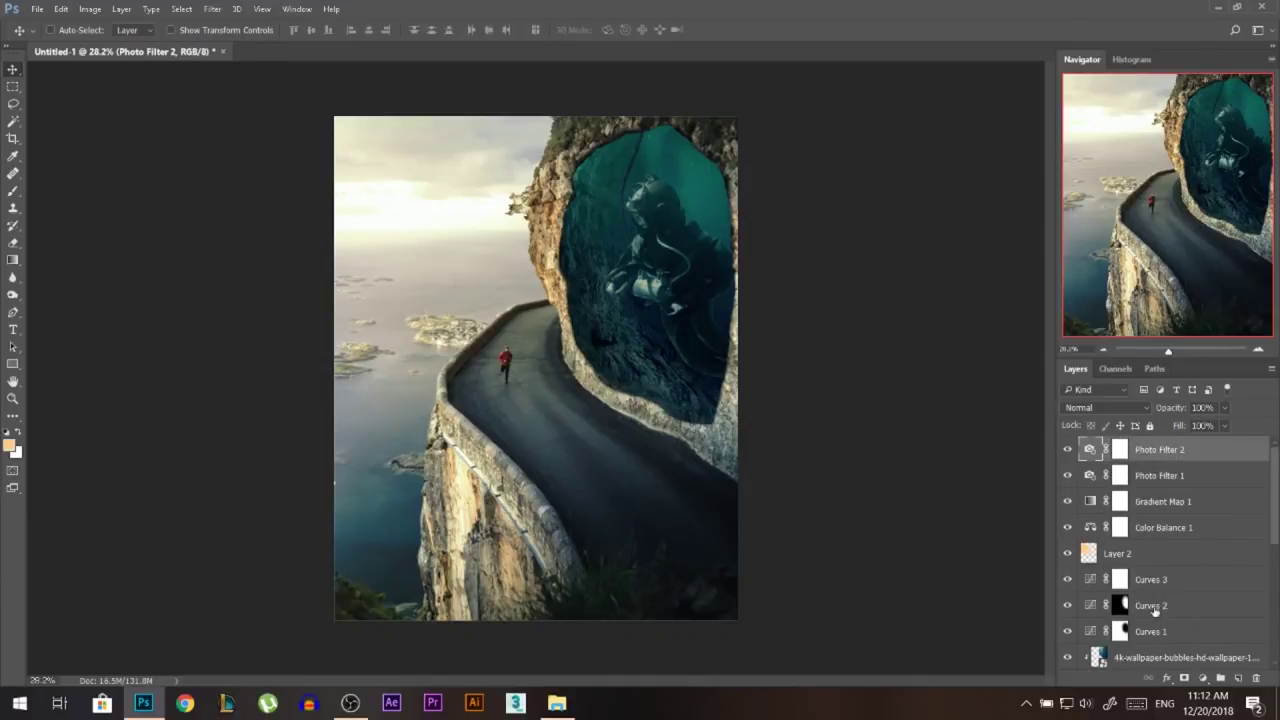
pyautogui.click(1152, 634)
pyautogui.keyDown('shift'); pyautogui.click(1141, 452); pyautogui.keyUp('shift')
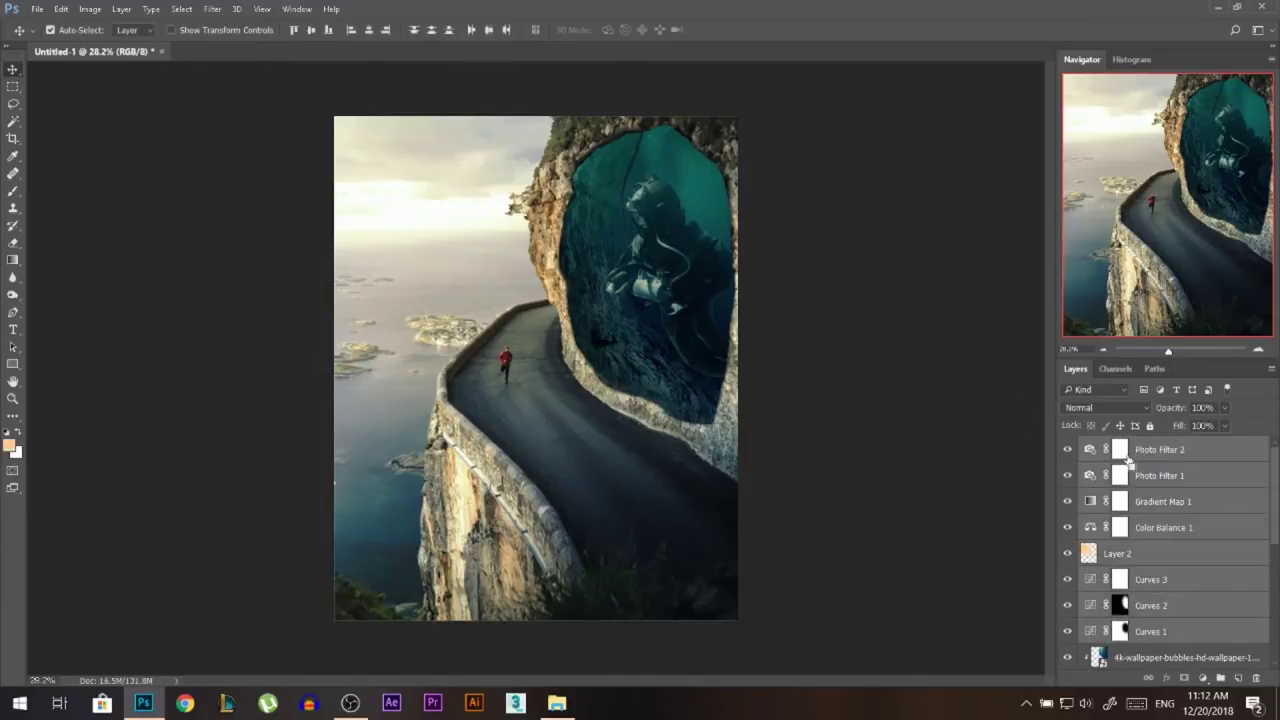
pyautogui.hotkey('ctrl', 'g')
# Step: Toggle the adjustment group's visibility to compare the image with and without the colour grading
pyautogui.click(1067, 446)
pyautogui.click(1068, 447)
pyautogui.click(1068, 447)
pyautogui.click(1068, 447)
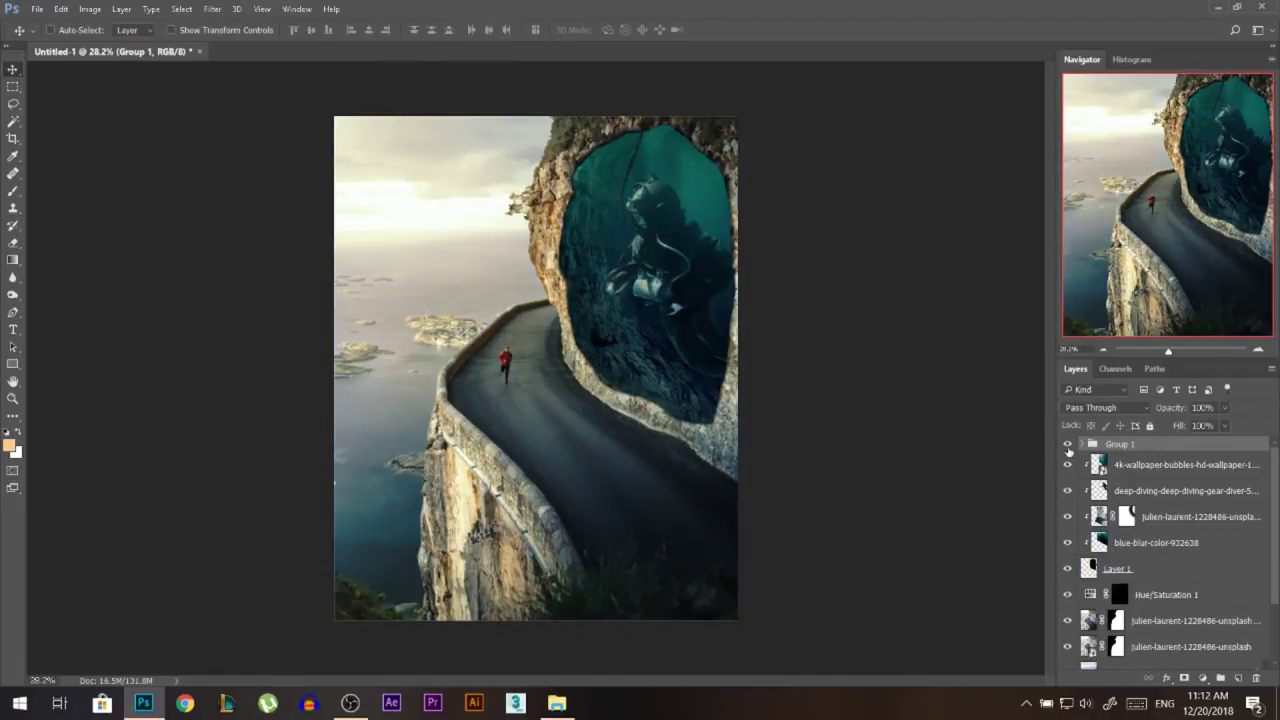
pyautogui.click(1068, 447)
pyautogui.click(1068, 447)
pyautogui.click(1087, 444)
pyautogui.click(1152, 466)
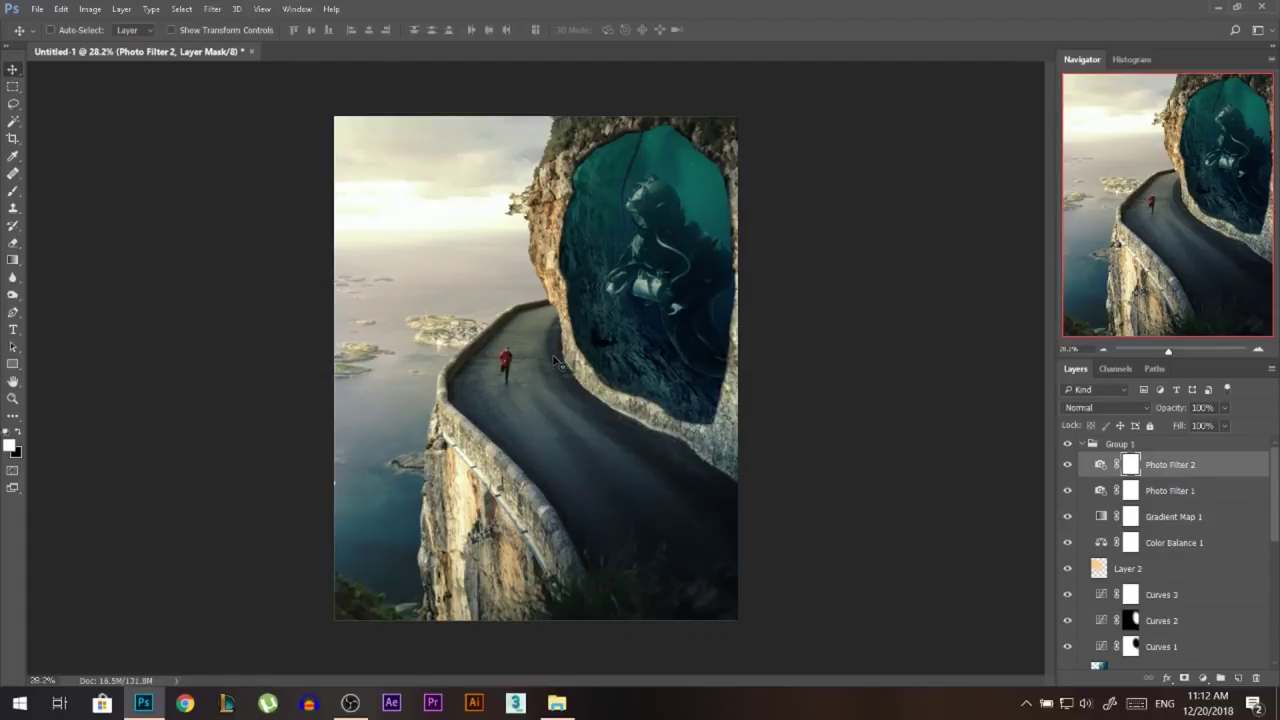
pyautogui.click(1080, 447)
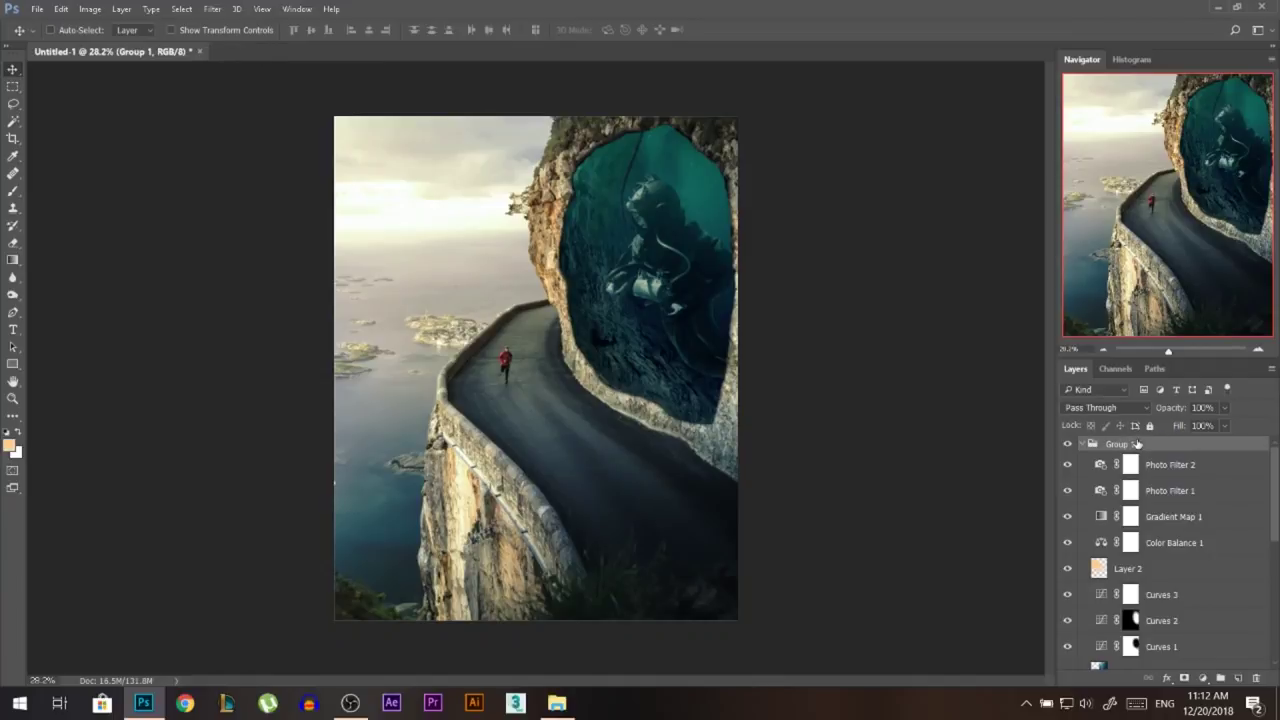
pyautogui.click(1079, 445)
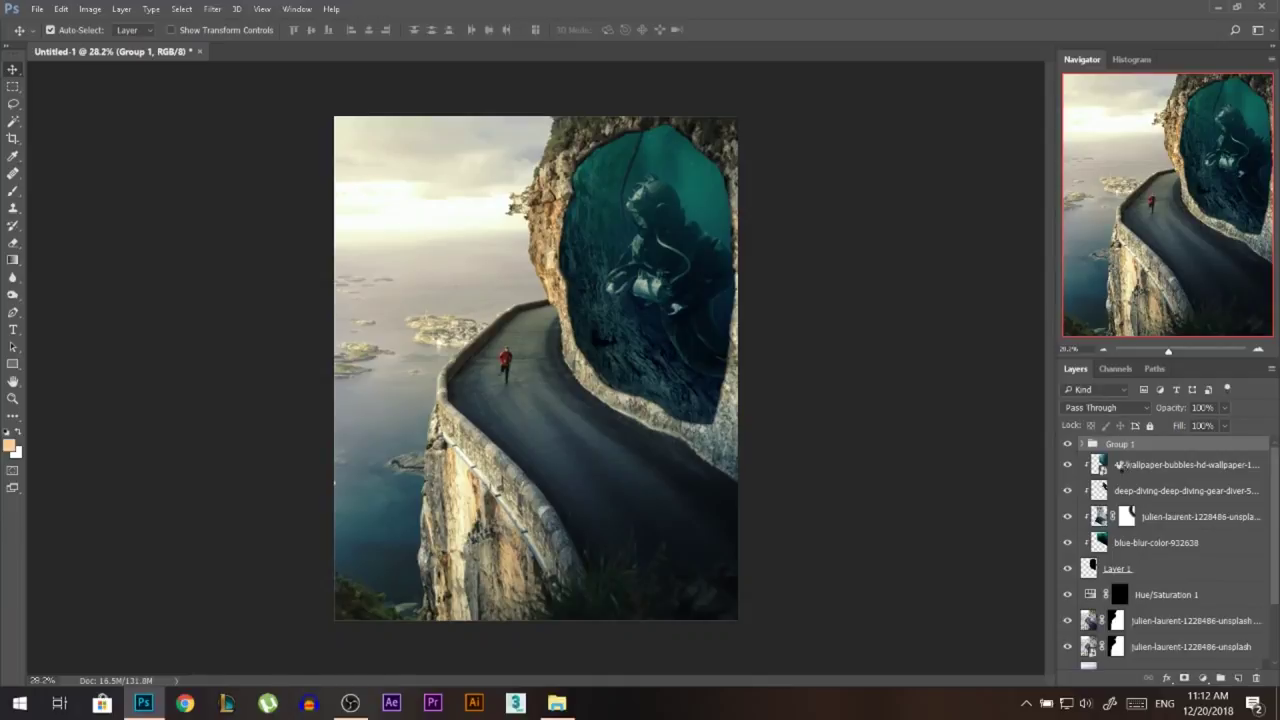
# Step: Stamp all visible layers into a new merged layer above the adjustment group, and undo the trial move of that layer
pyautogui.hotkey('ctrl', 'alt', 'shift', 'e')
pyautogui.moveTo(622, 403); pyautogui.dragTo(620, 293)
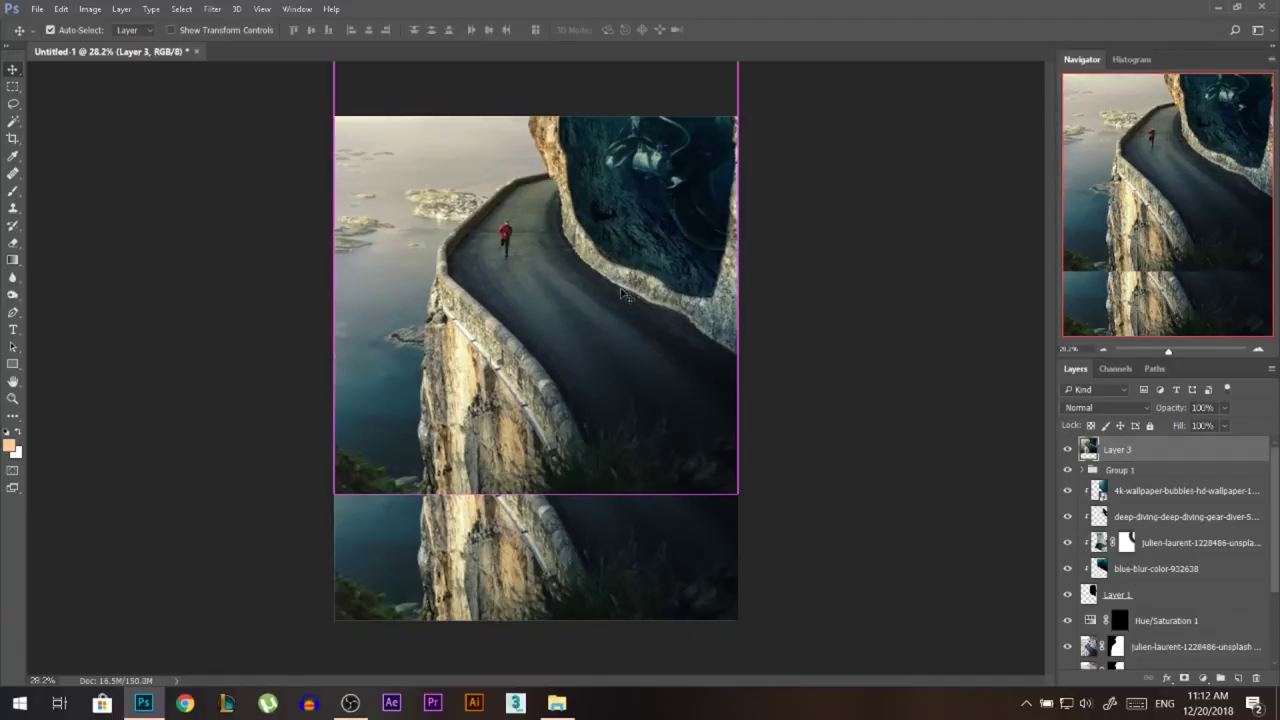
pyautogui.hotkey('ctrl', 'z')
pyautogui.click(214, 8)
pyautogui.click(262, 108)
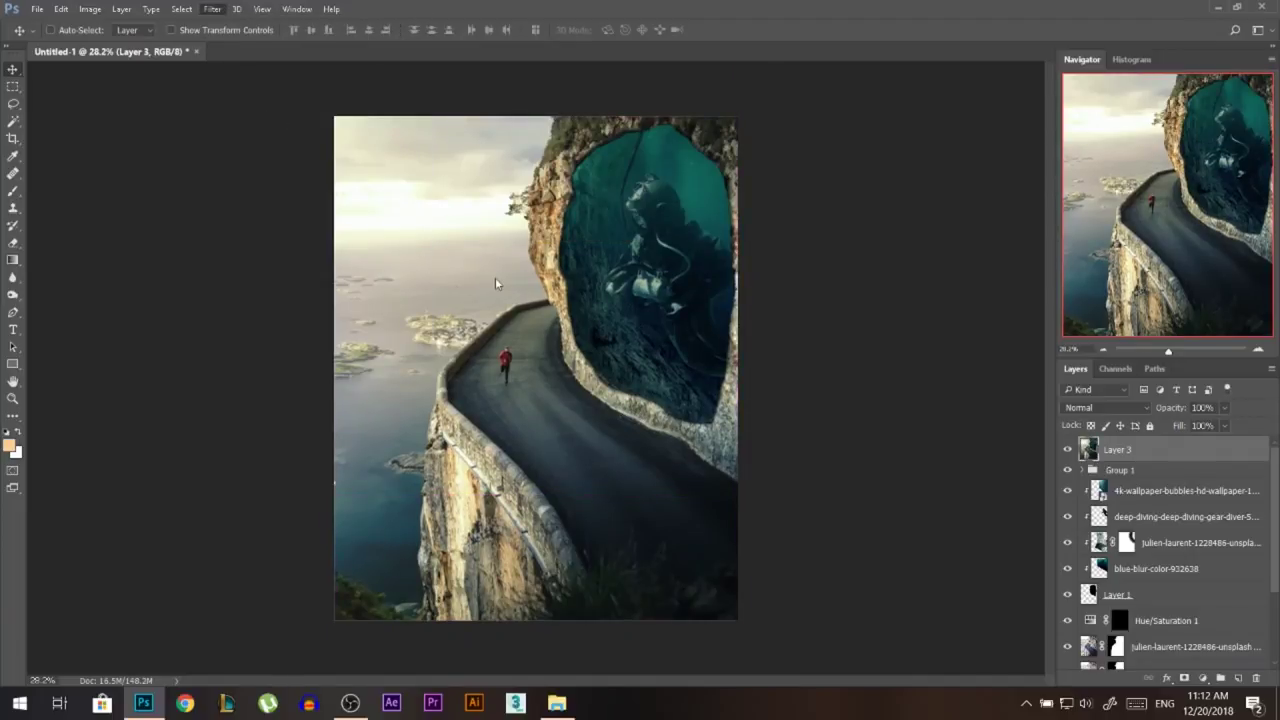
pyautogui.hotkey('ctrl', 'shift', 'a')
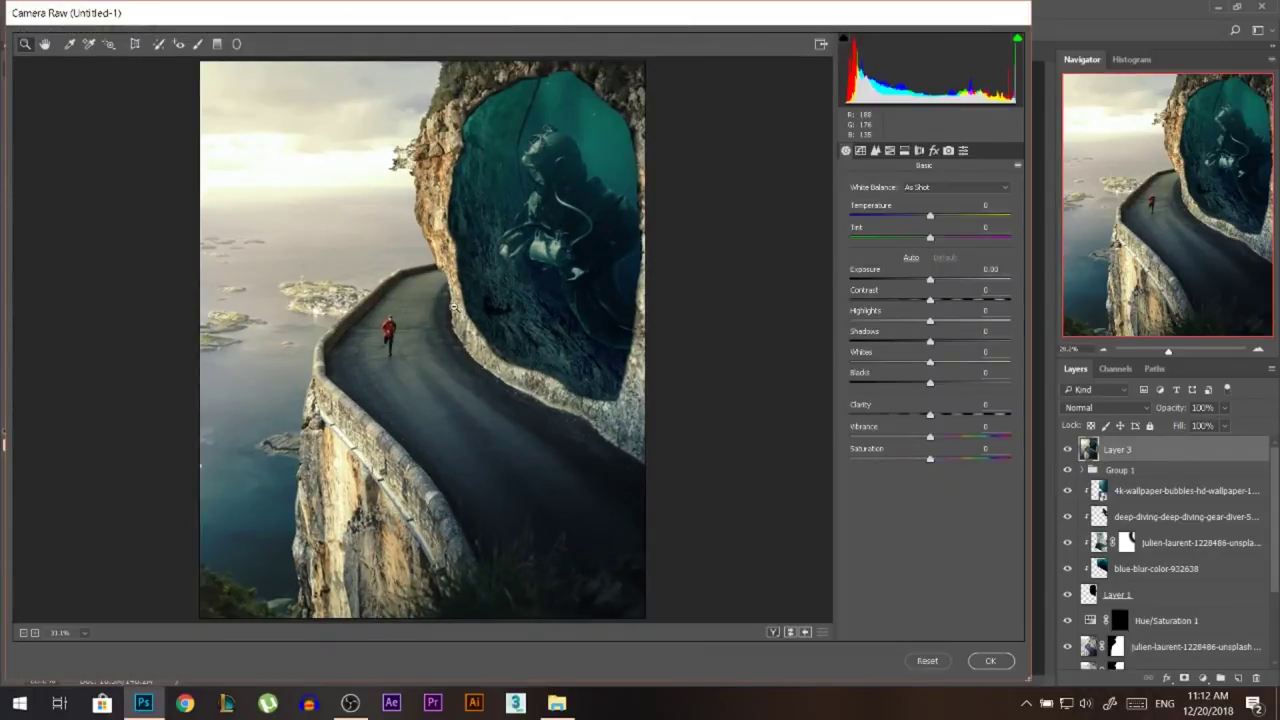
pyautogui.click(933, 152)
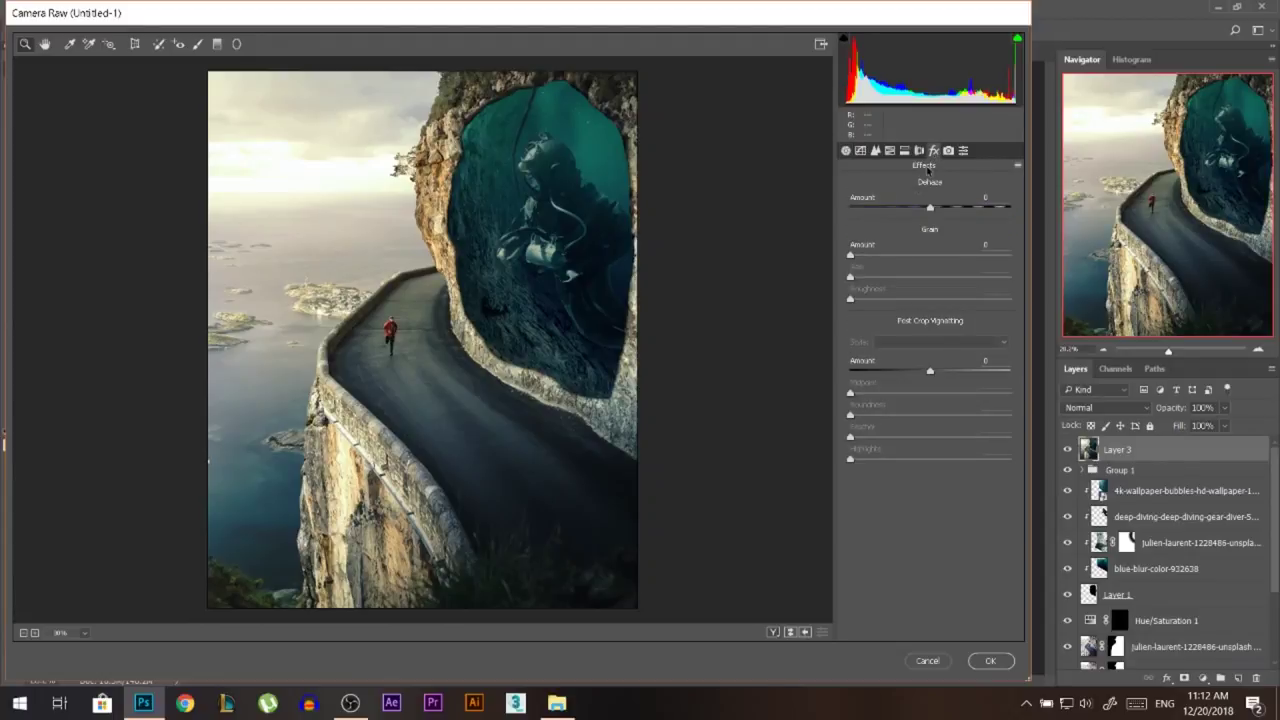
pyautogui.click(845, 151)
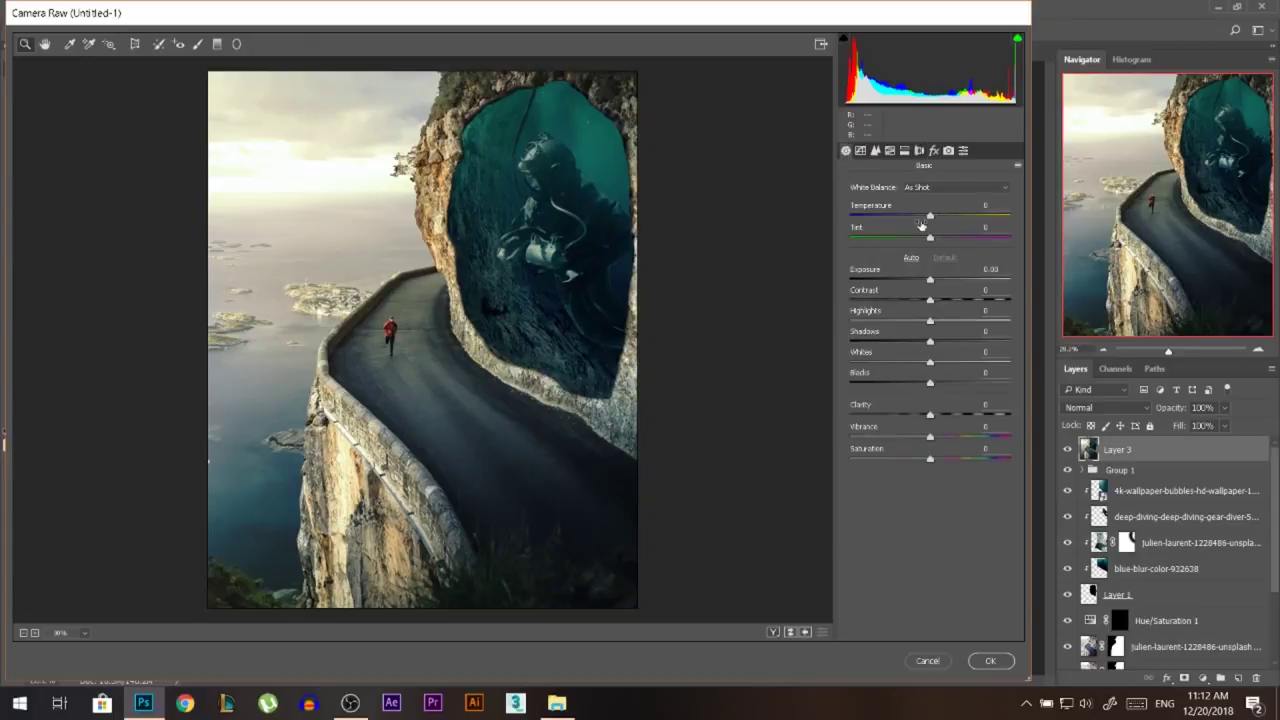
pyautogui.click(949, 152)
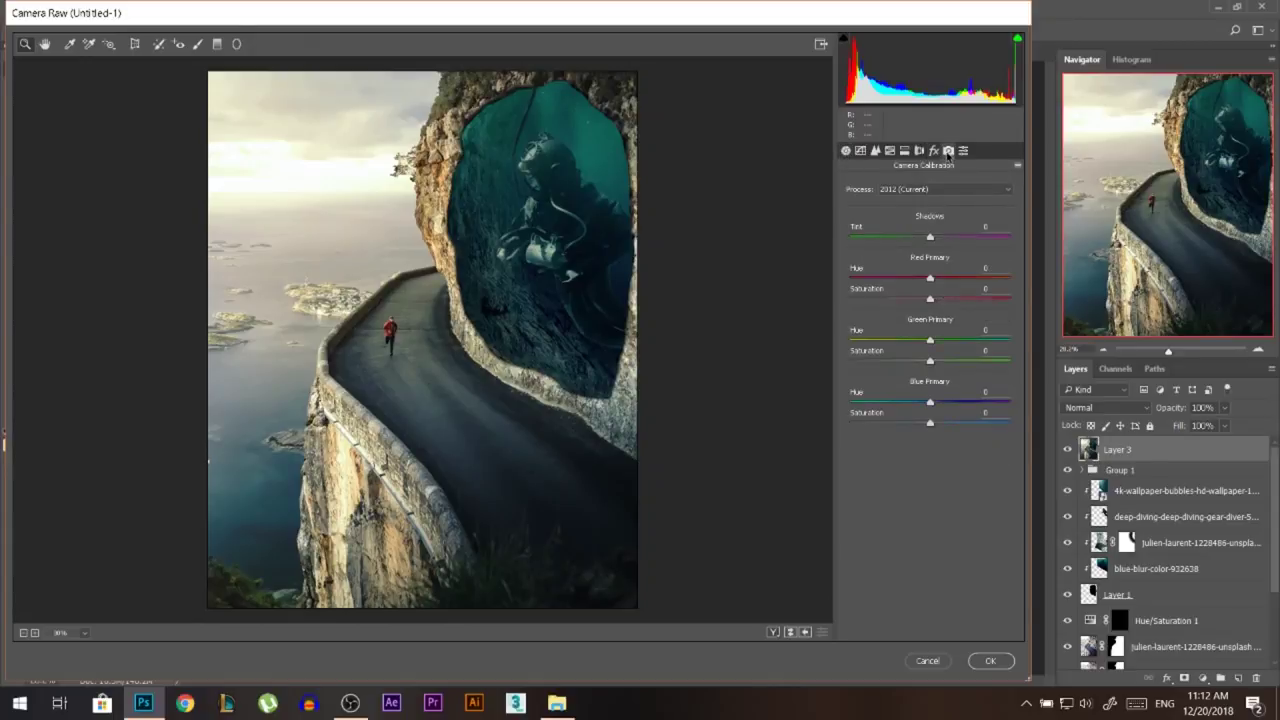
pyautogui.moveTo(934, 394); pyautogui.dragTo(887, 389)
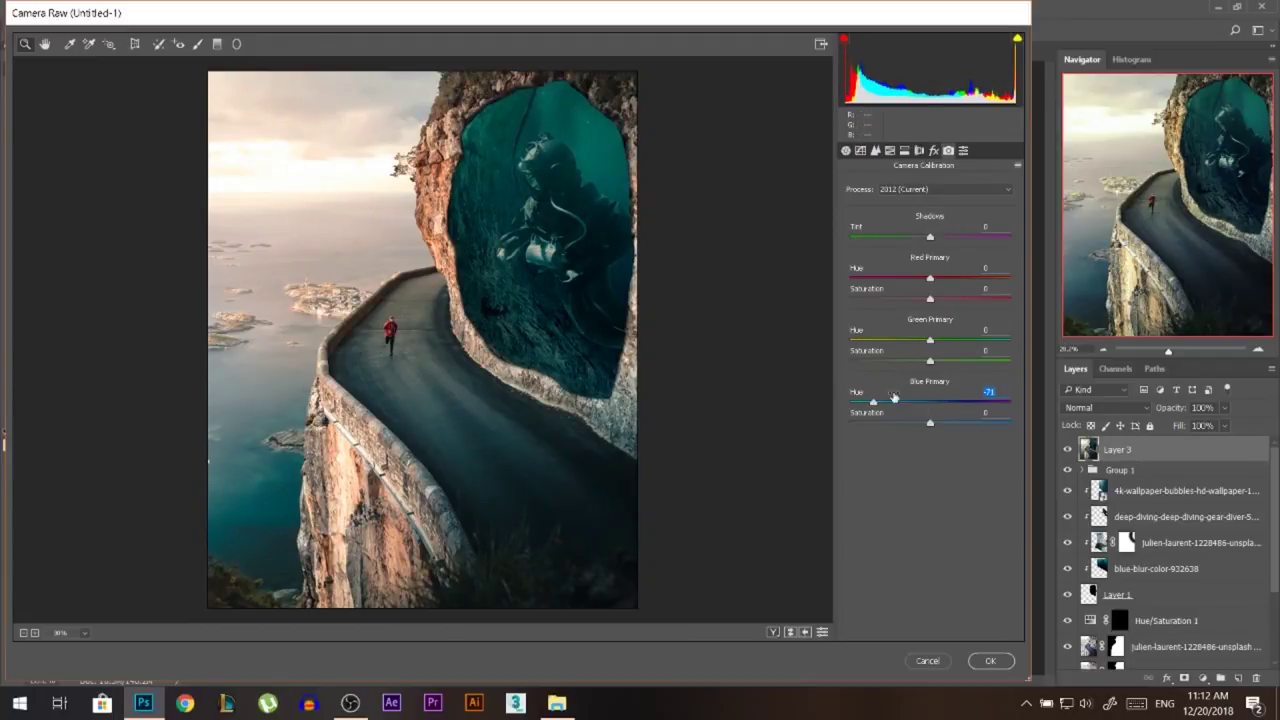
pyautogui.moveTo(874, 400); pyautogui.dragTo(930, 399)
pyautogui.moveTo(930, 340); pyautogui.dragTo(866, 278)
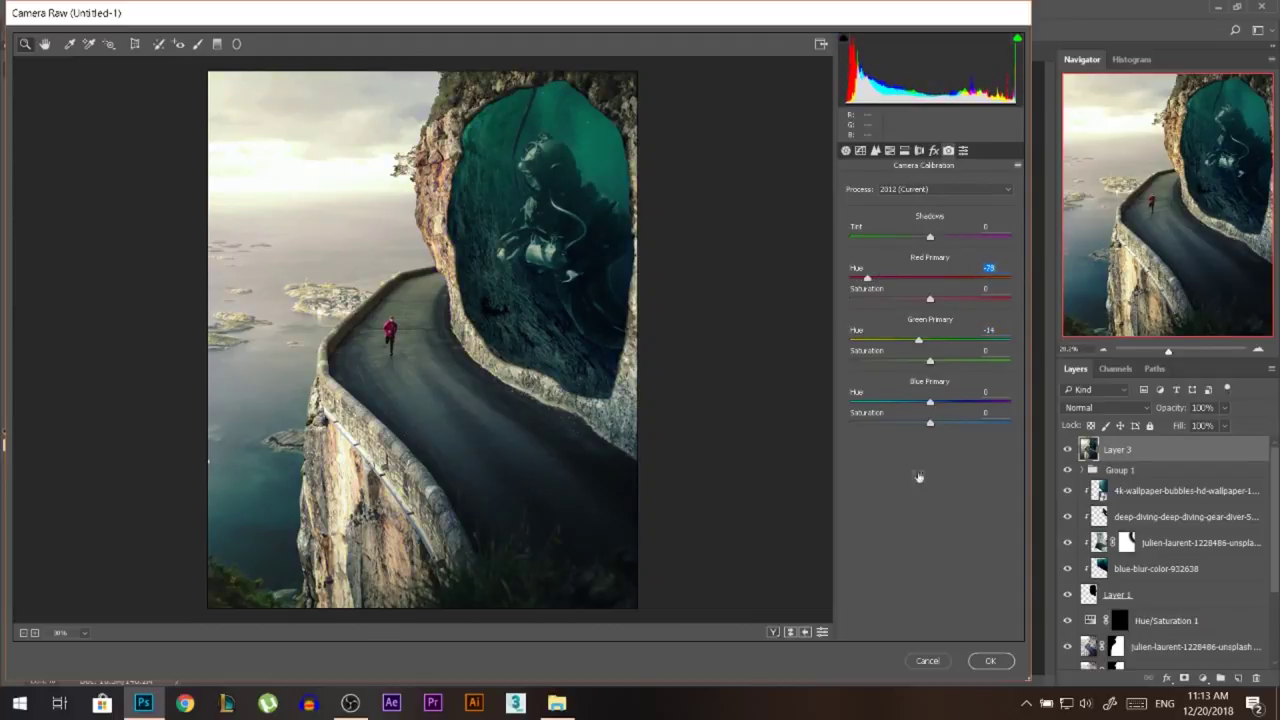
pyautogui.click(936, 664)
# Step: Start the Camera Raw Filter on the merged layer and set post-crop vignetting to amount -12, midpoint 39, roundness -5 and feather 54
pyautogui.click(208, 8)
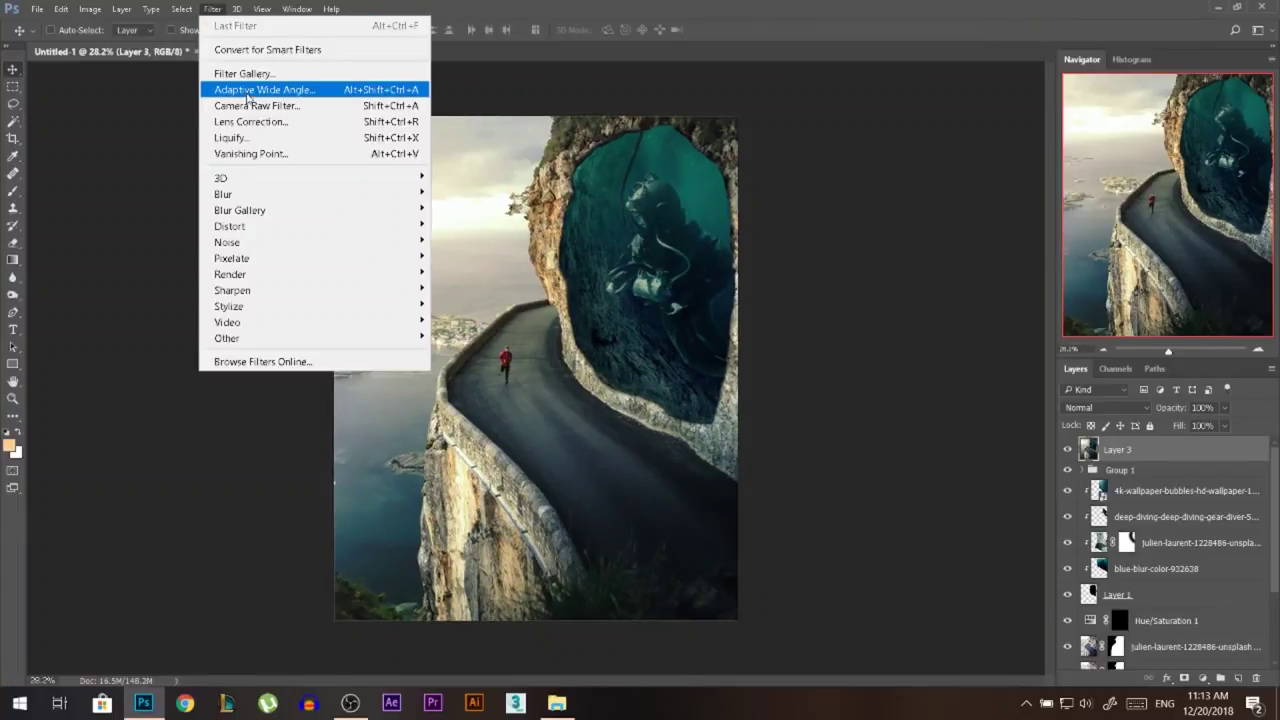
pyautogui.click(249, 106)
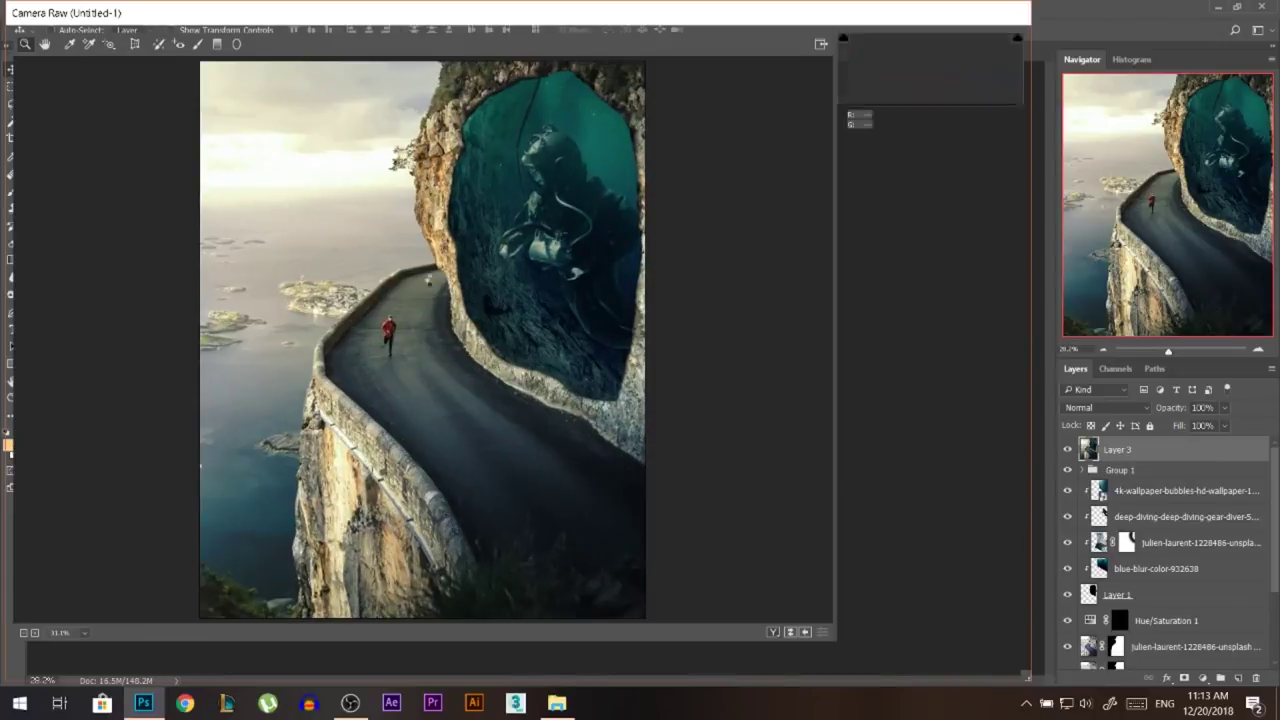
pyautogui.click(933, 150)
pyautogui.moveTo(934, 367); pyautogui.dragTo(852, 366)
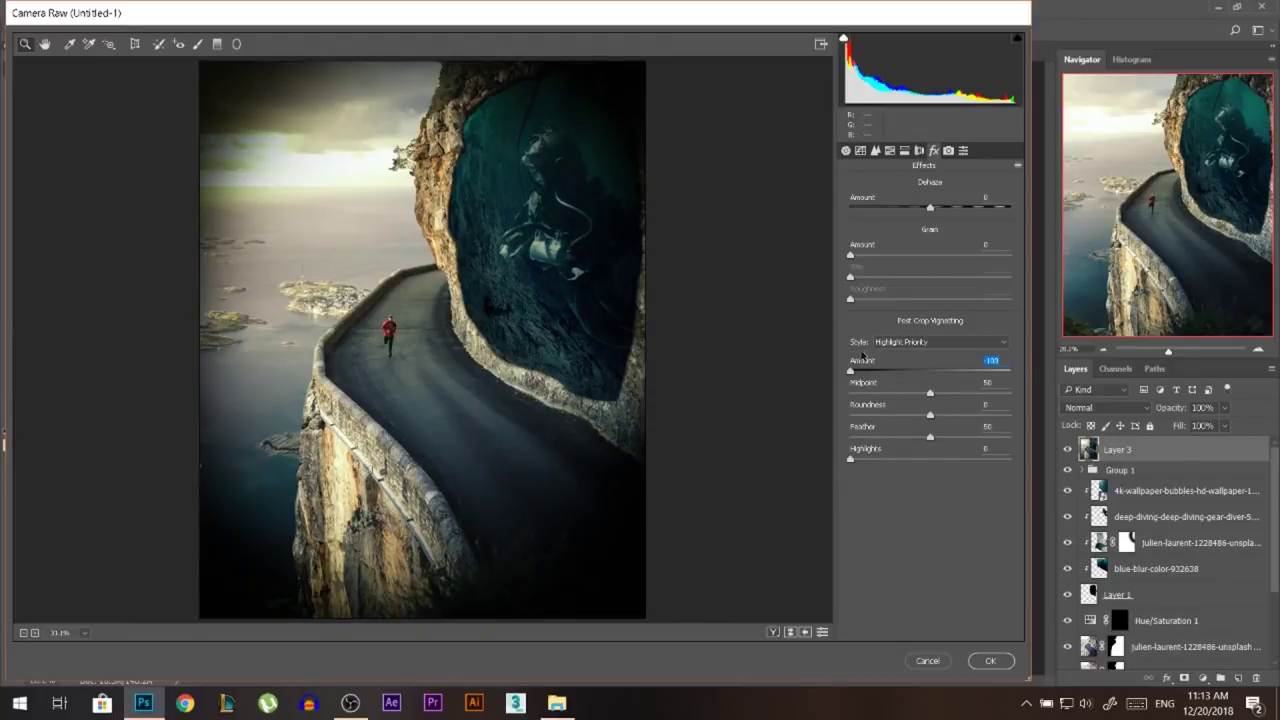
pyautogui.moveTo(925, 390); pyautogui.dragTo(885, 428)
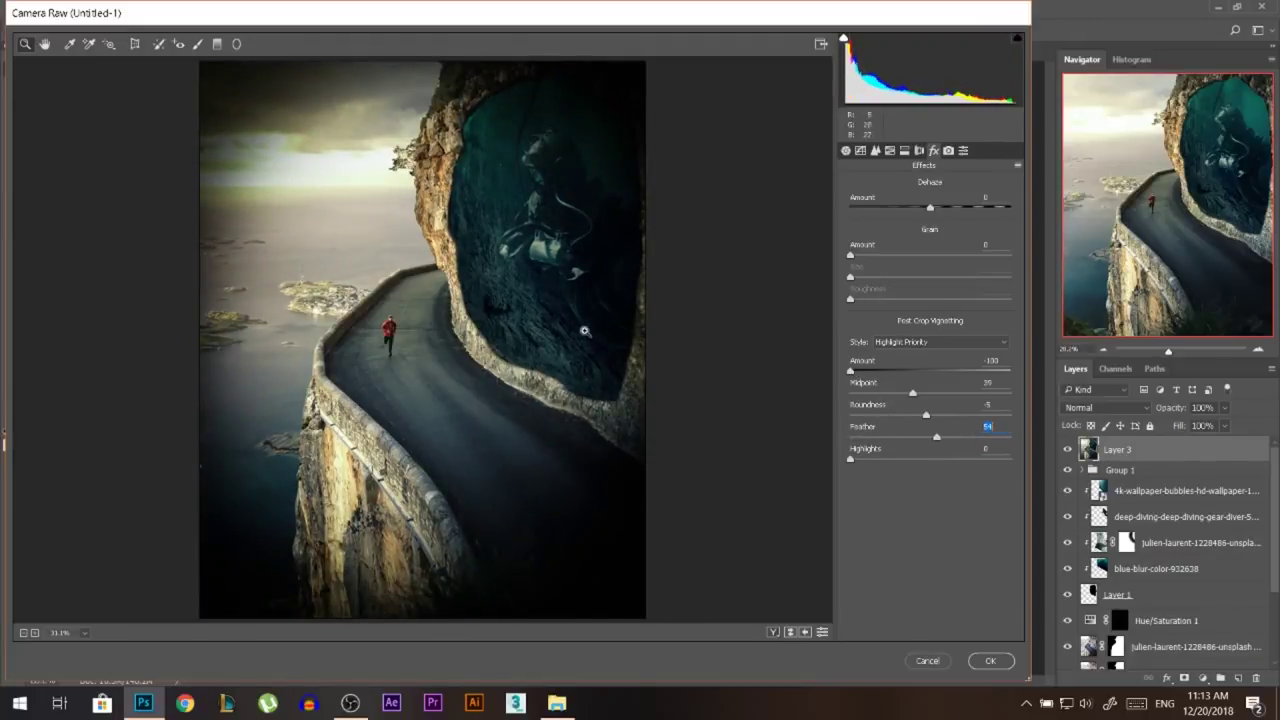
pyautogui.moveTo(856, 371); pyautogui.dragTo(921, 378)
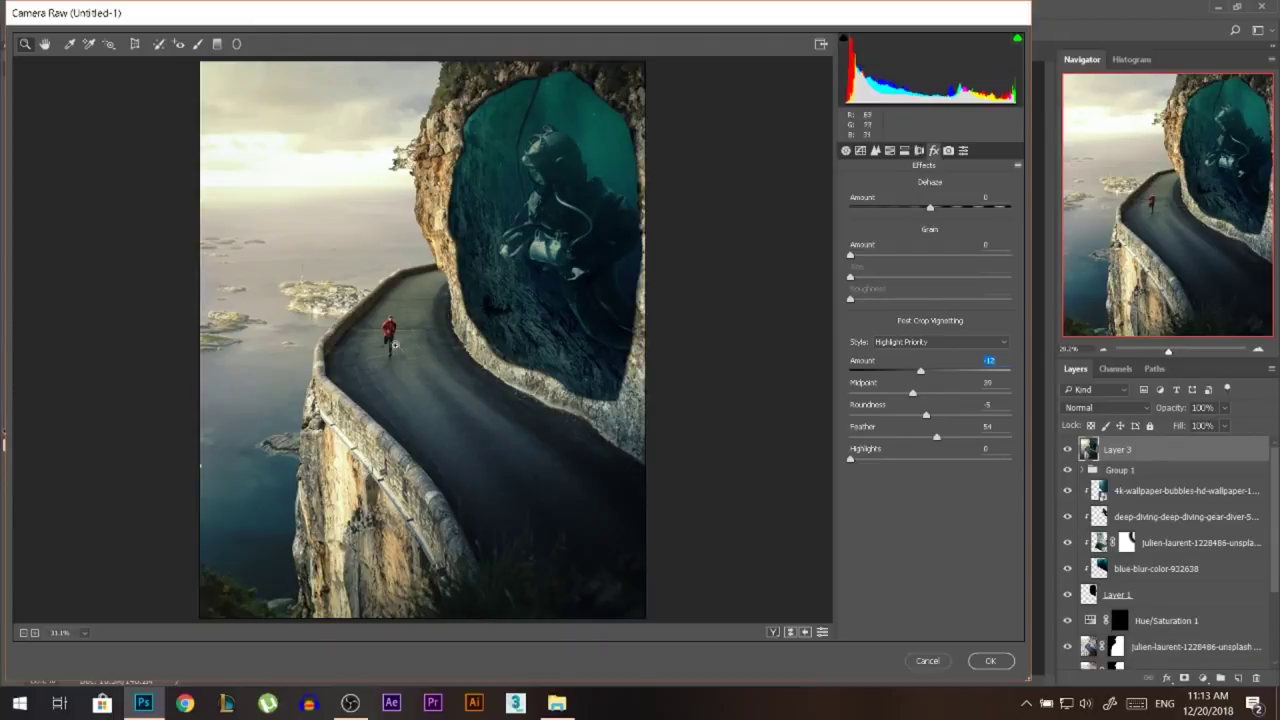
# Step: Raise the Camera Raw Dehaze amount to about +25
pyautogui.click(846, 151)
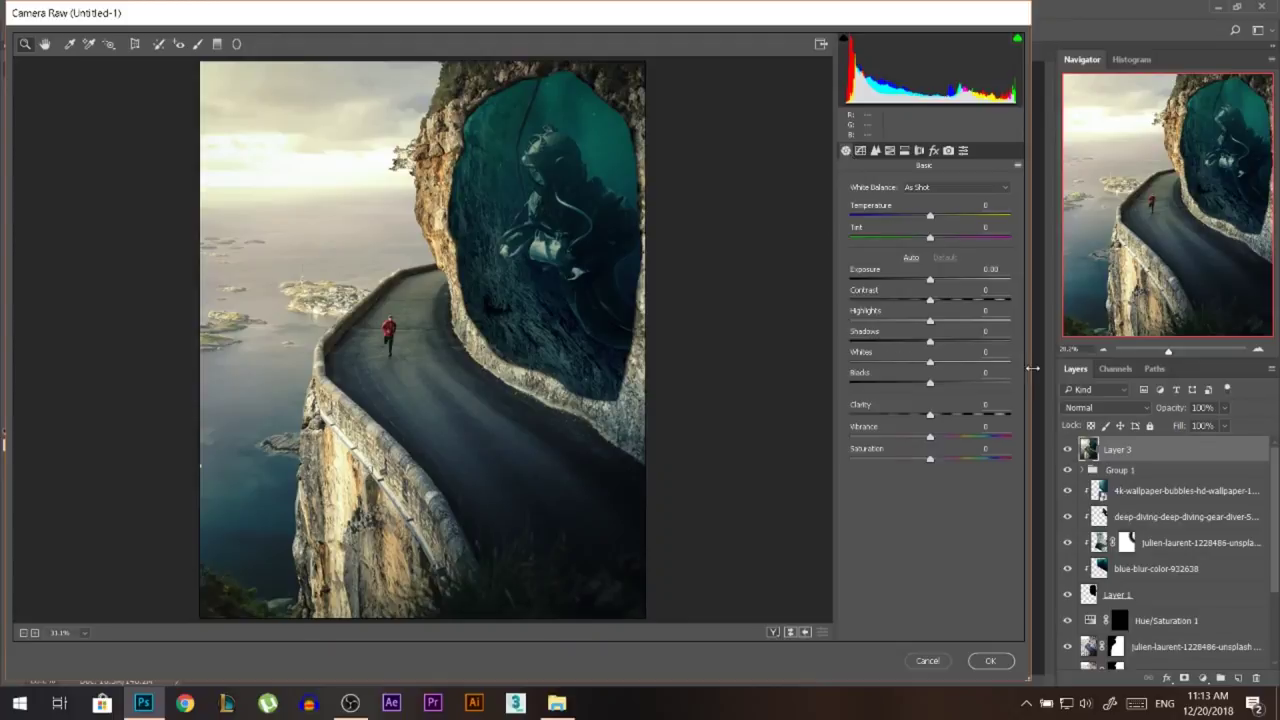
pyautogui.click(934, 151)
pyautogui.moveTo(940, 203)
pyautogui.mouseDown()
pyautogui.moveTo(915, 203)
pyautogui.moveTo(1011, 197)
pyautogui.moveTo(875, 199)
pyautogui.moveTo(943, 190)
pyautogui.moveTo(950, 202)
pyautogui.mouseUp()
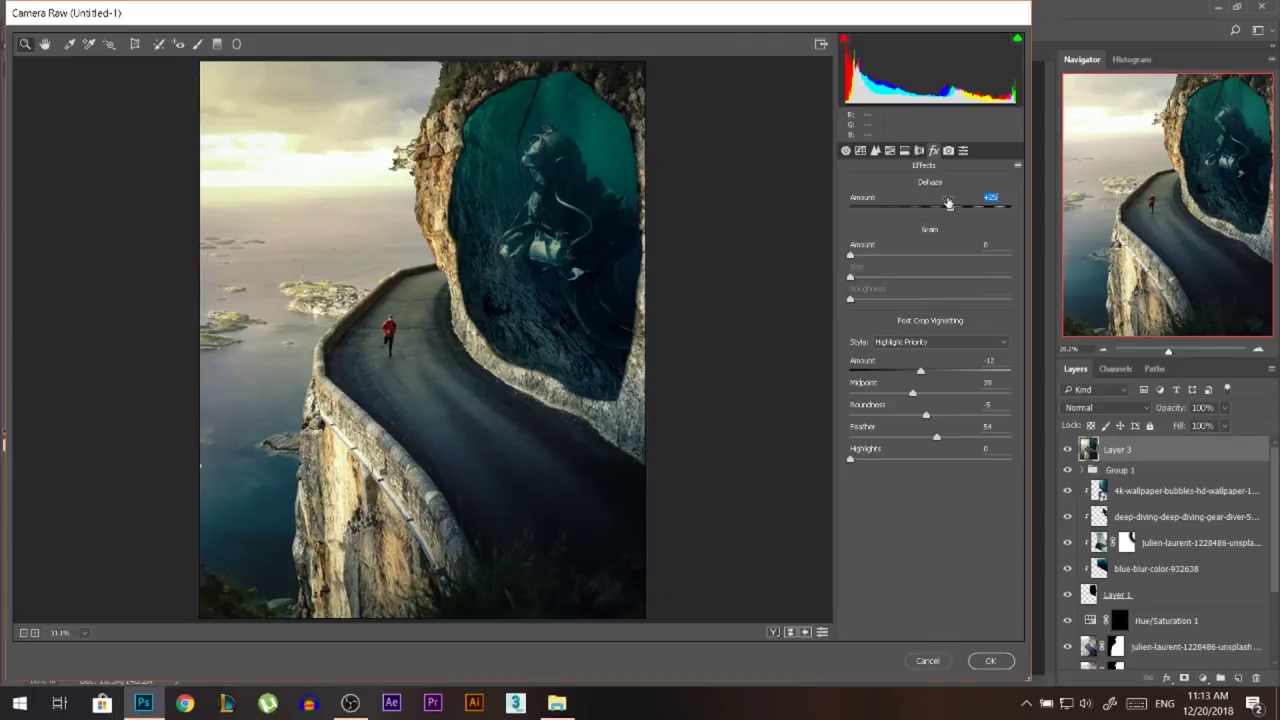
# Step: Set exposure to +0.20, shadows to +12 and blacks to +14, raise clarity slightly, and apply the Camera Raw Filter
pyautogui.click(846, 151)
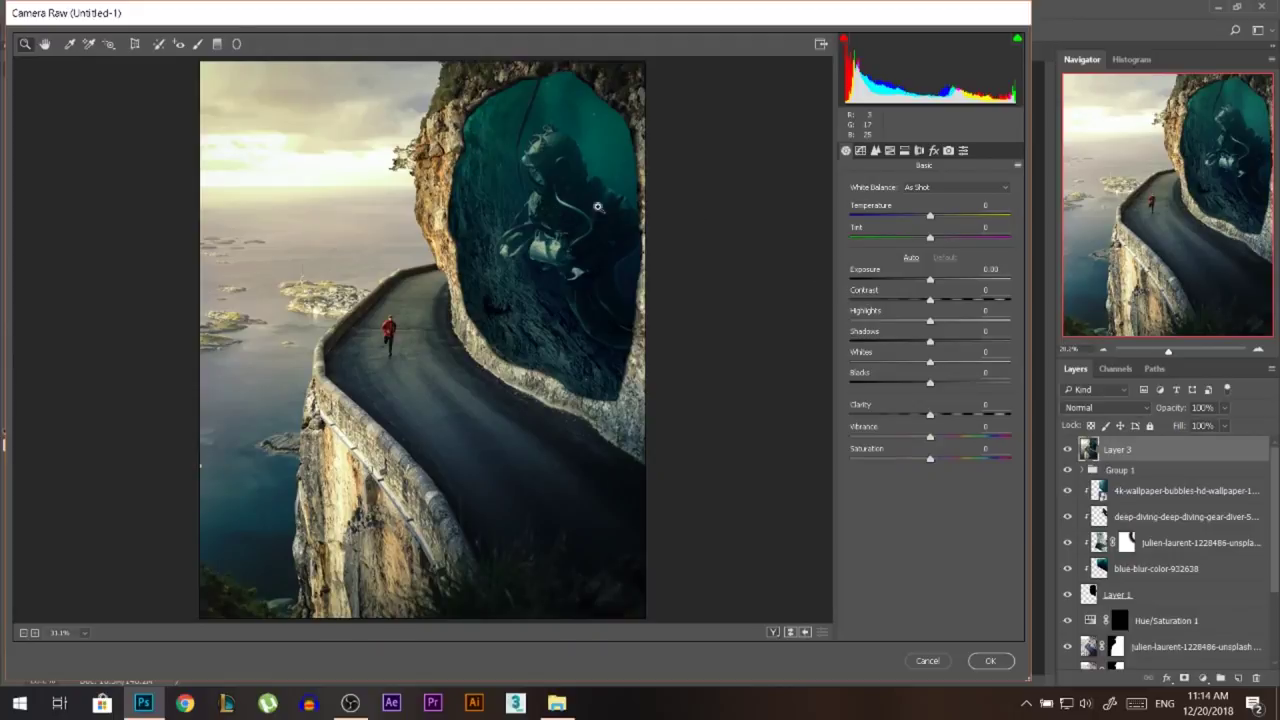
pyautogui.click(928, 279)
pyautogui.moveTo(928, 279); pyautogui.dragTo(933, 279)
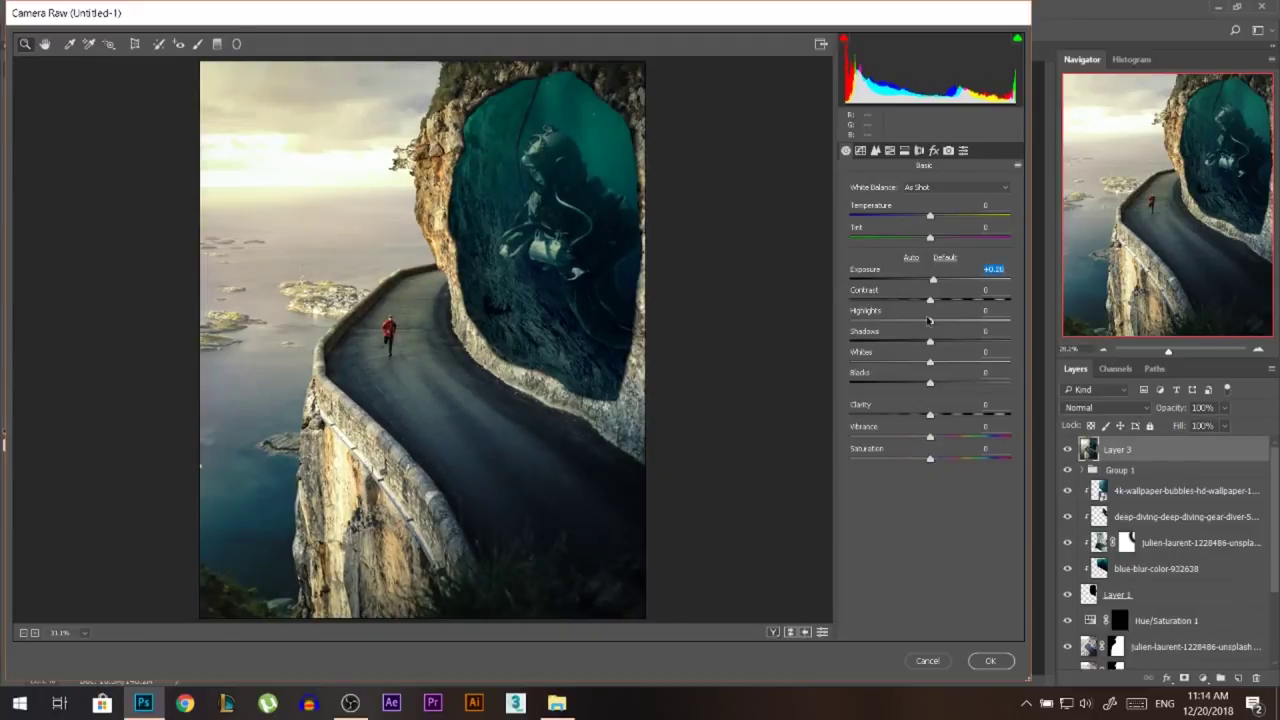
pyautogui.moveTo(932, 338); pyautogui.dragTo(941, 377)
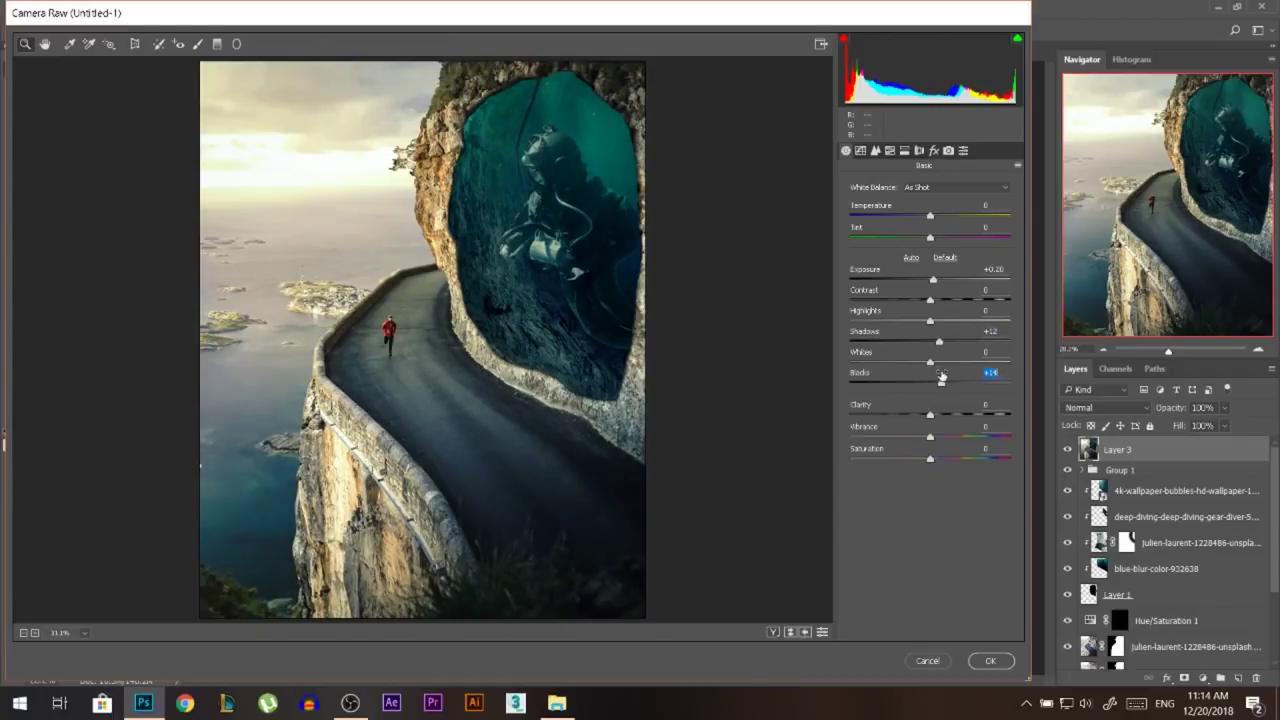
pyautogui.moveTo(930, 410)
pyautogui.mouseDown()
pyautogui.moveTo(1010, 408)
pyautogui.moveTo(870, 410)
pyautogui.moveTo(953, 411)
pyautogui.moveTo(937, 412)
pyautogui.mouseUp()
pyautogui.click(995, 664)
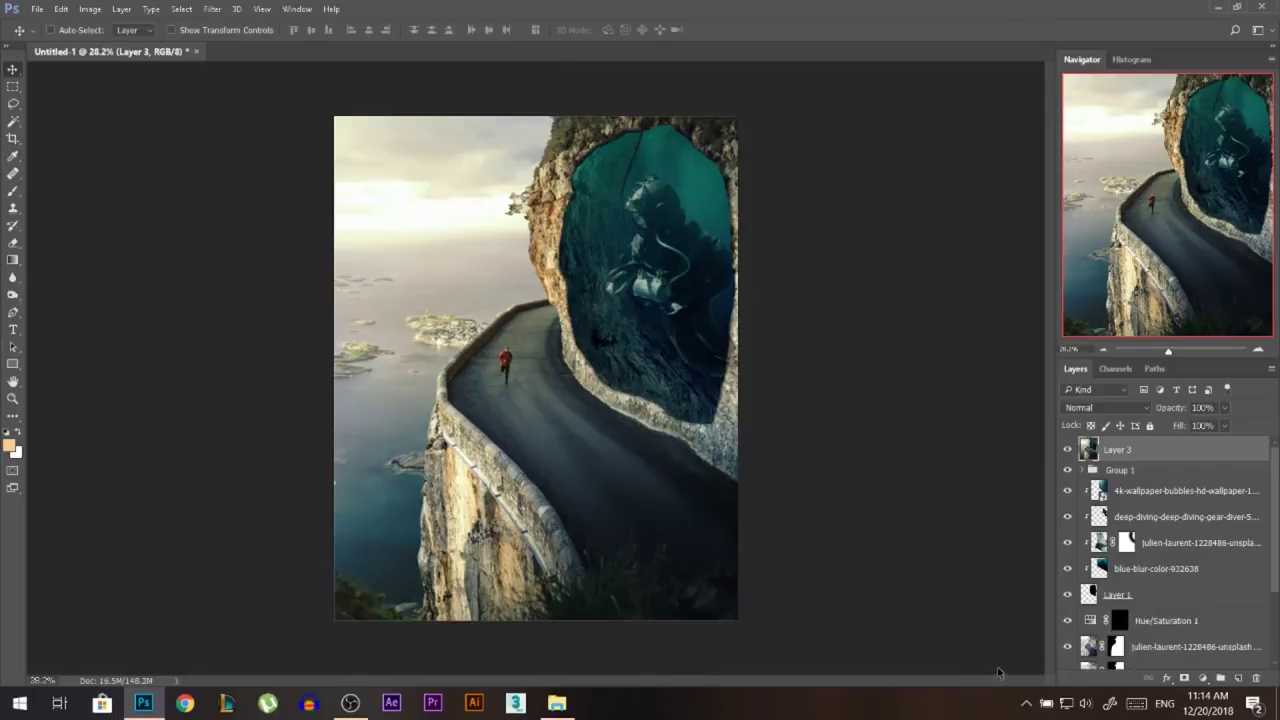
# Step: Apply the Camera Raw Filter with a graduated filter from the sky's upper corner to the road, using exposure -0.40, clarity -12 and dehaze -12
pyautogui.click(212, 9)
pyautogui.click(258, 105)
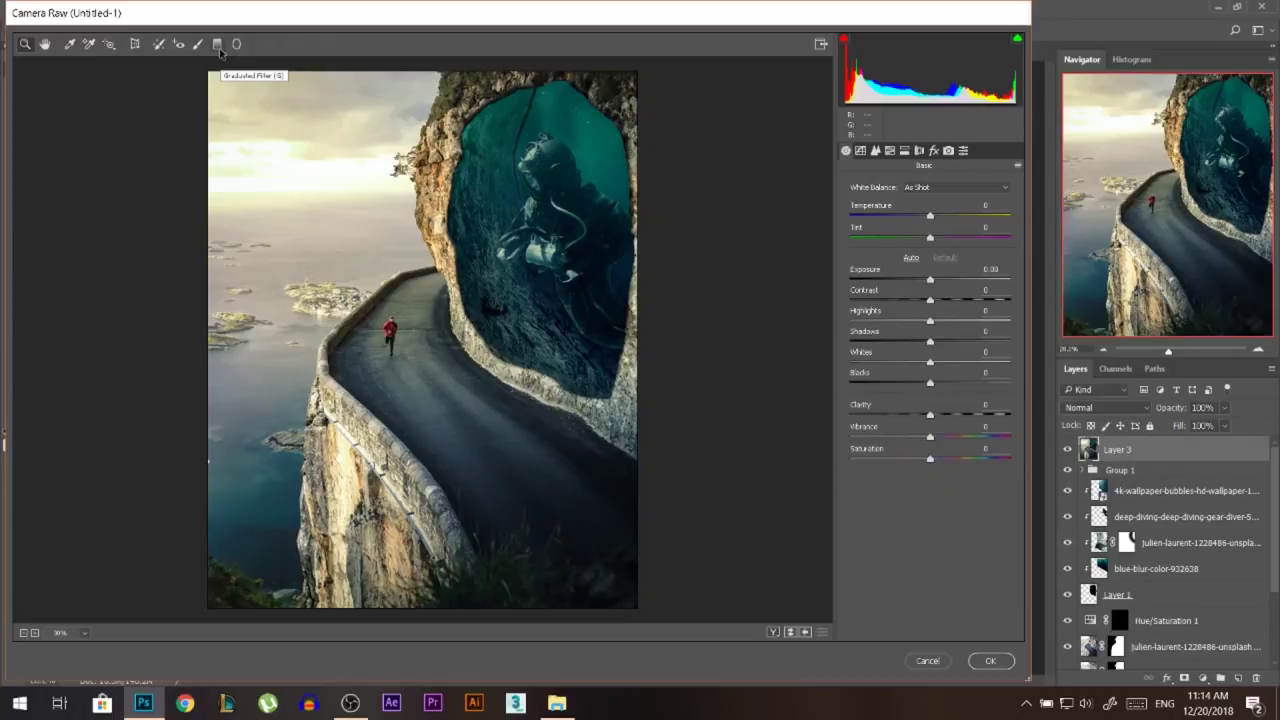
pyautogui.click(218, 45)
pyautogui.click(849, 191)
pyautogui.doubleClick(932, 197)
pyautogui.click(198, 44)
pyautogui.click(217, 44)
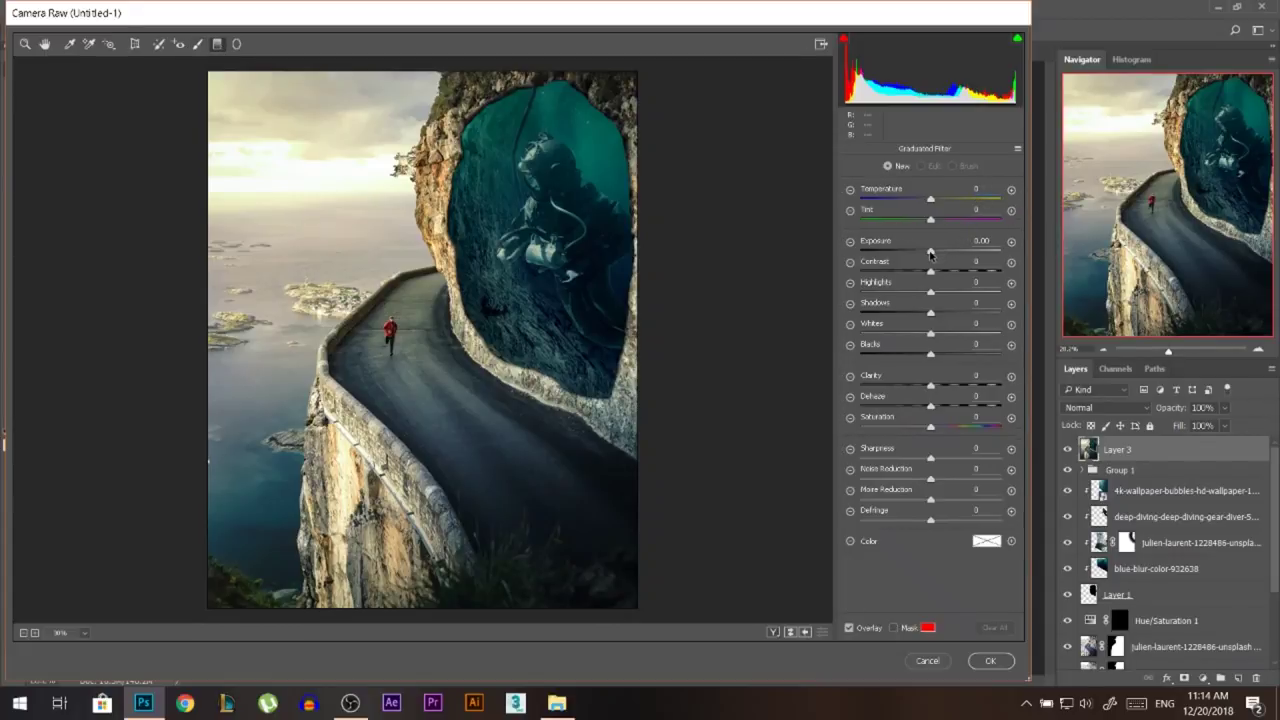
pyautogui.moveTo(930, 252); pyautogui.dragTo(927, 253)
pyautogui.moveTo(930, 408); pyautogui.dragTo(924, 388)
pyautogui.moveTo(165, 68); pyautogui.dragTo(415, 296)
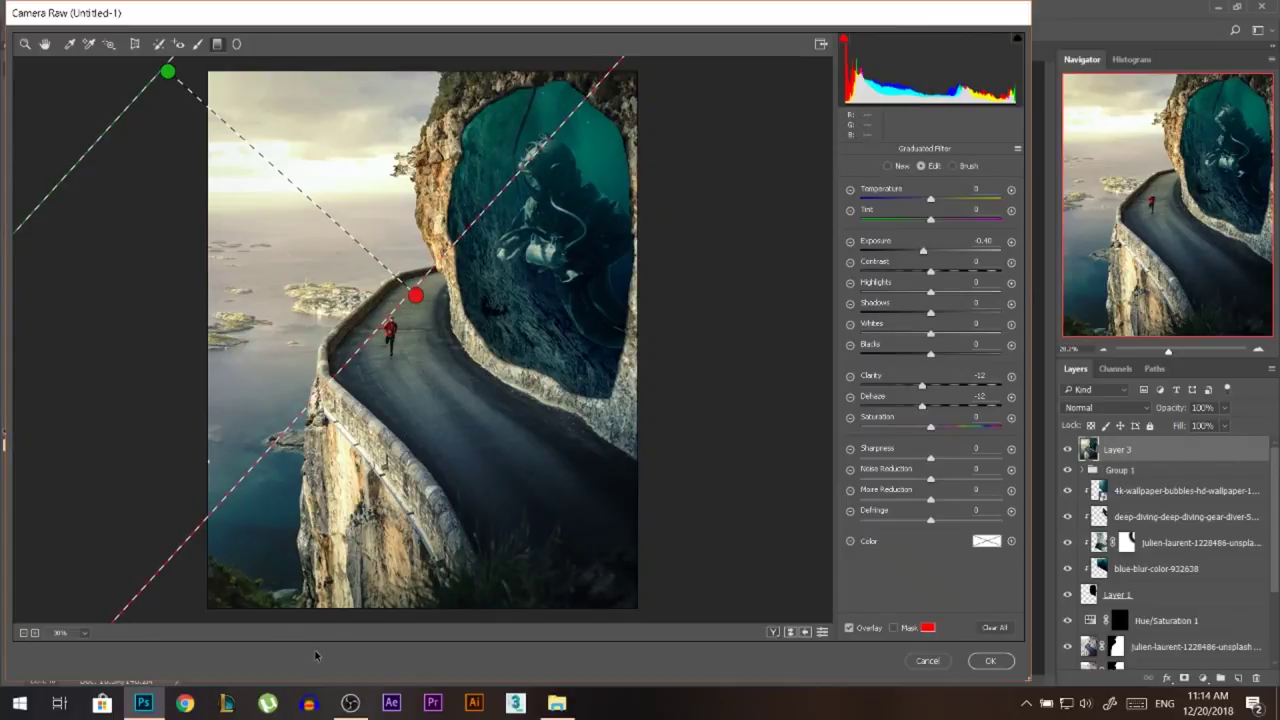
pyautogui.click(980, 659)
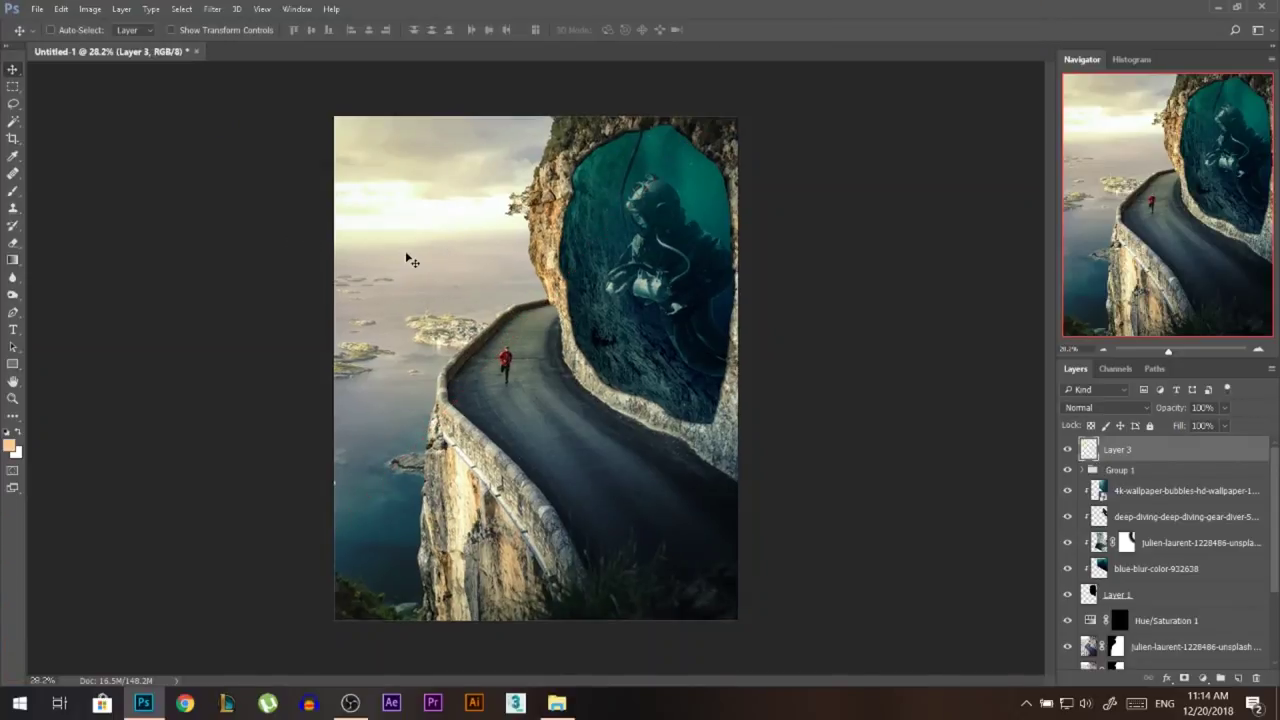
# Step: Restart the Camera Raw Filter and draw three graduated filters rising from the image's lower edge over the sea, road and cliff wall
pyautogui.click(212, 9)
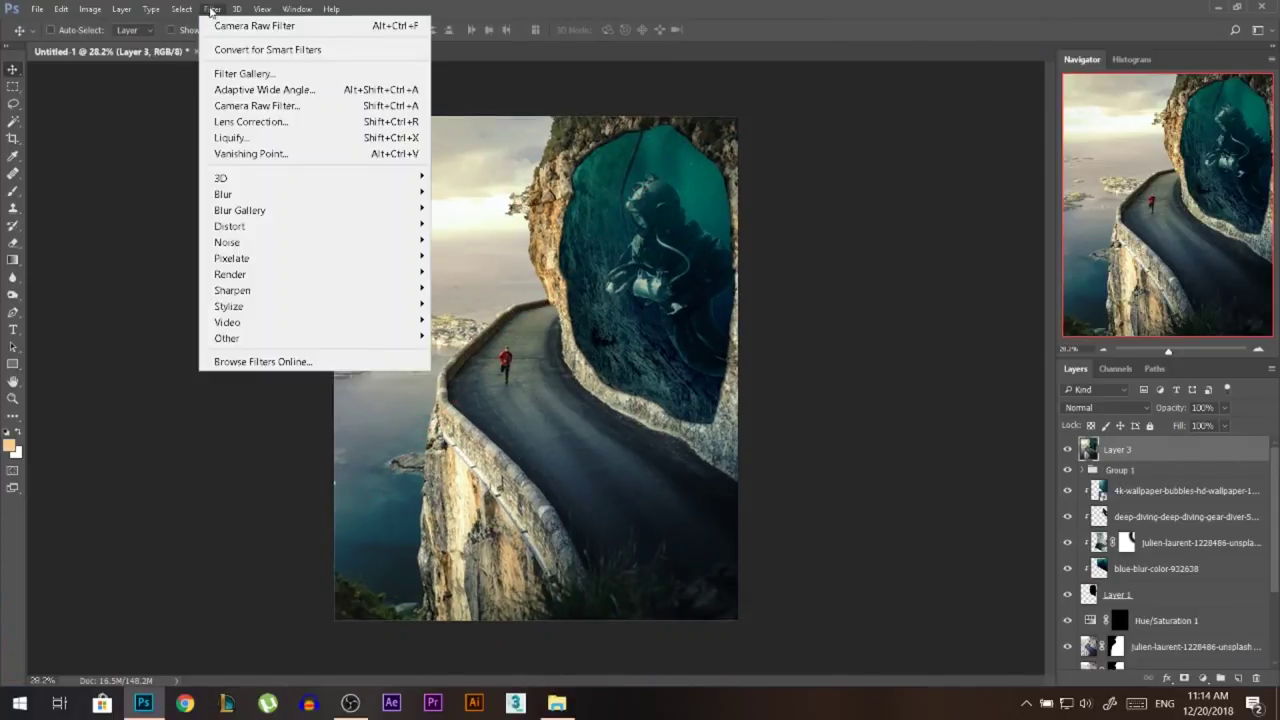
pyautogui.click(276, 98)
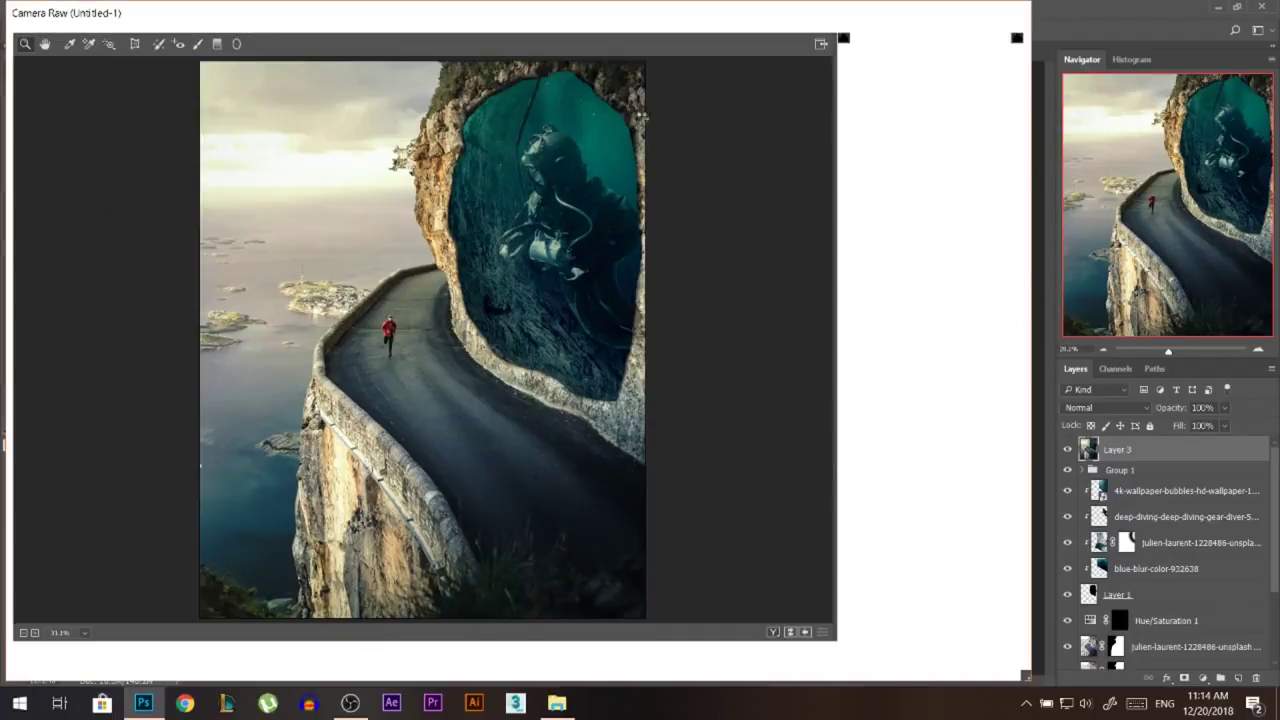
pyautogui.click(218, 46)
pyautogui.hotkey('ctrl', '-')
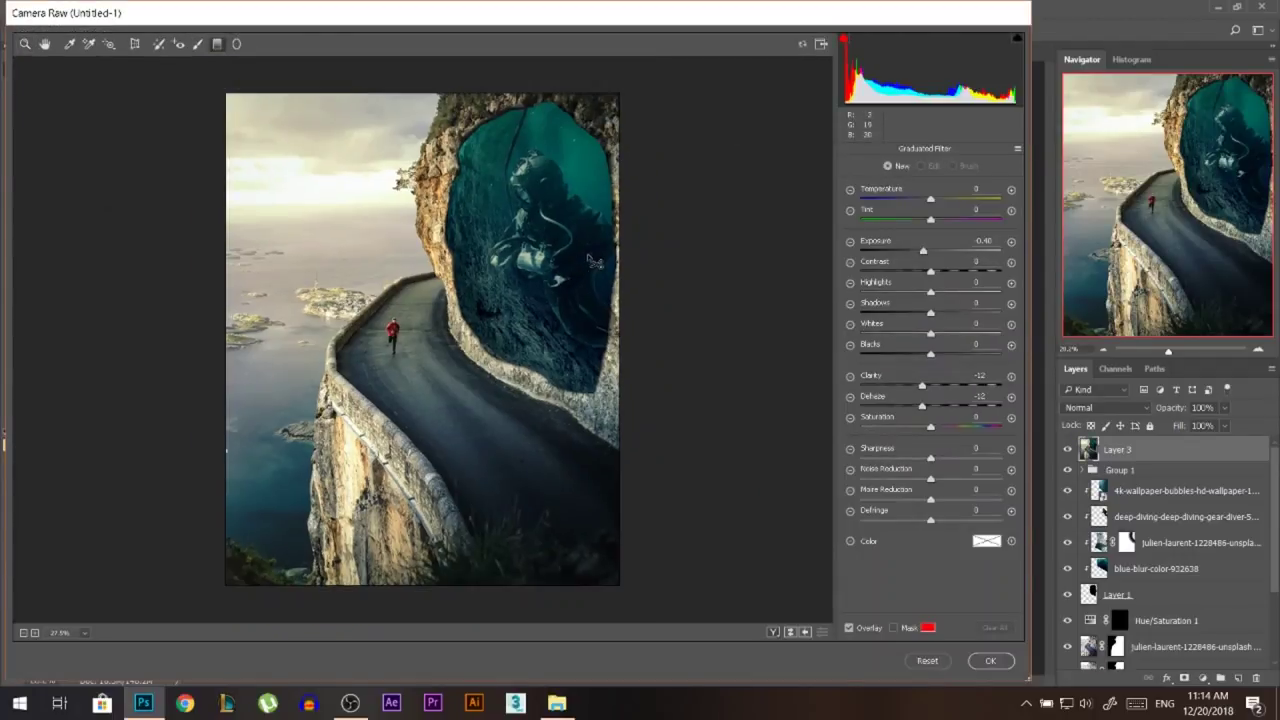
pyautogui.moveTo(230, 591); pyautogui.dragTo(303, 441)
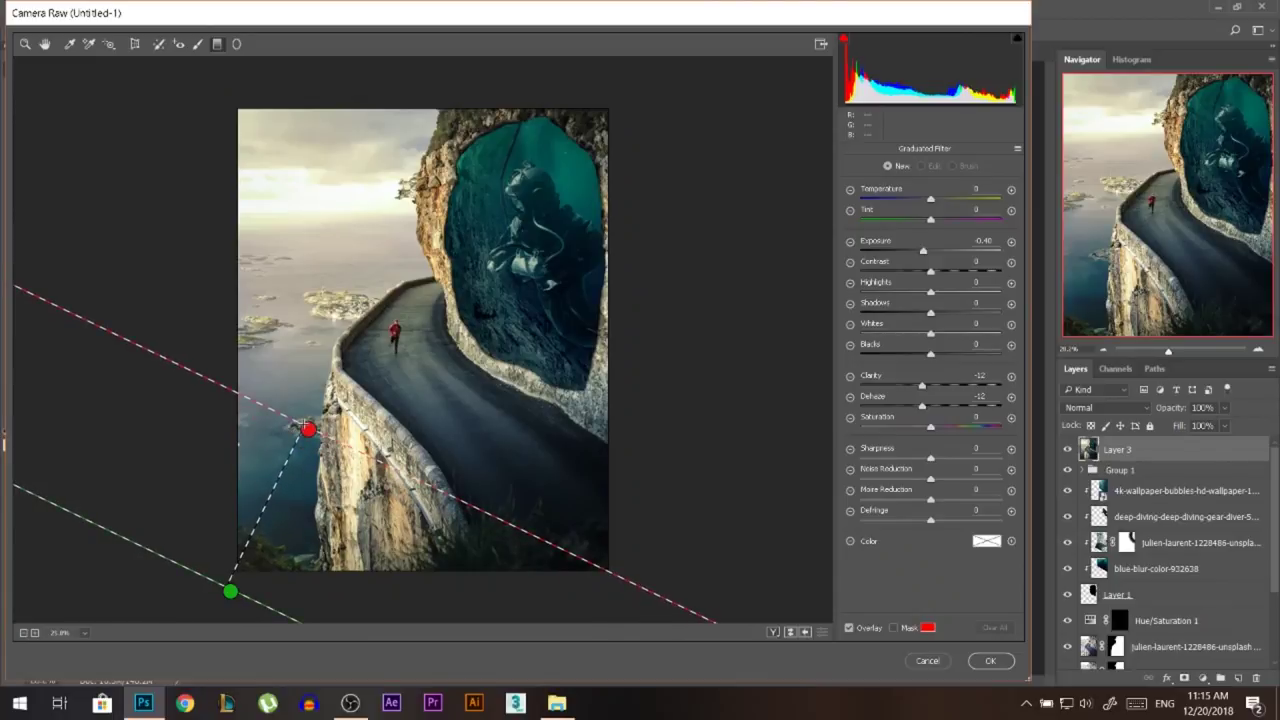
pyautogui.moveTo(643, 611); pyautogui.dragTo(555, 437)
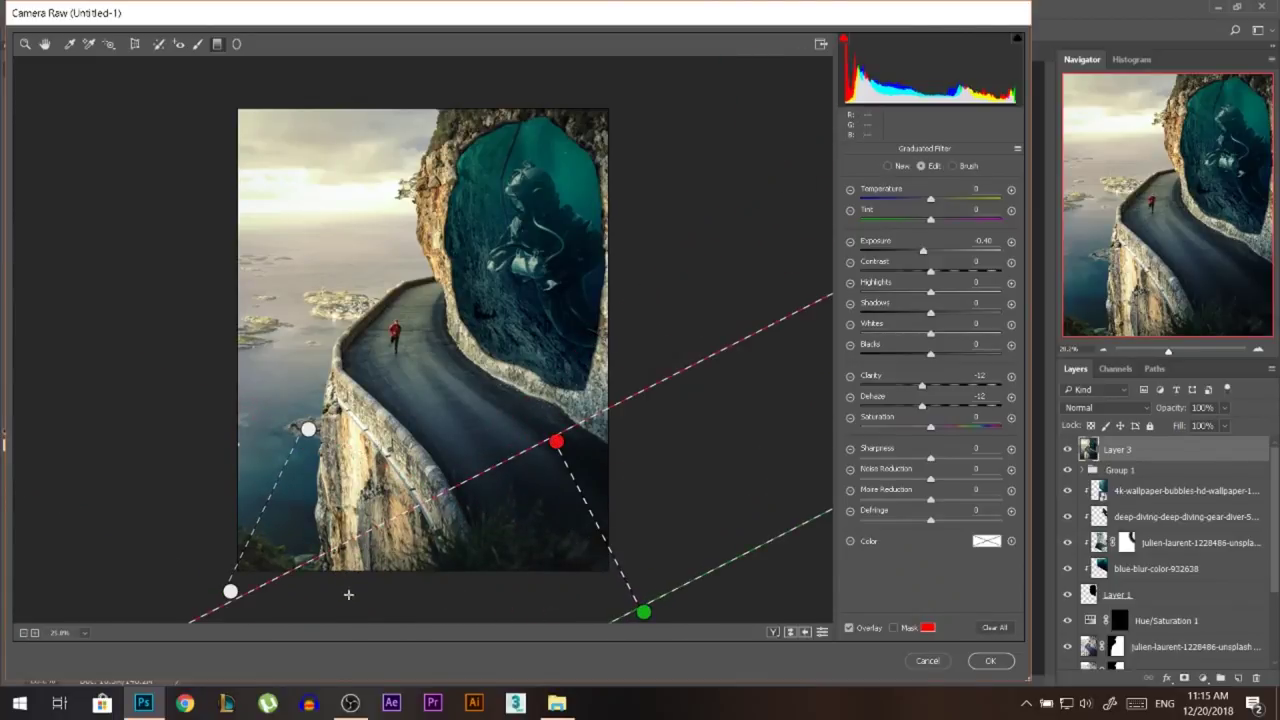
pyautogui.moveTo(350, 596); pyautogui.dragTo(440, 442)
# Step: Add four more graduated filters running inward from the image's left side, one across the sea and three across the sky
pyautogui.moveTo(163, 369); pyautogui.dragTo(362, 377)
pyautogui.moveTo(188, 70); pyautogui.dragTo(414, 223)
pyautogui.moveTo(201, 140); pyautogui.dragTo(362, 258)
pyautogui.moveTo(219, 180); pyautogui.dragTo(373, 274)
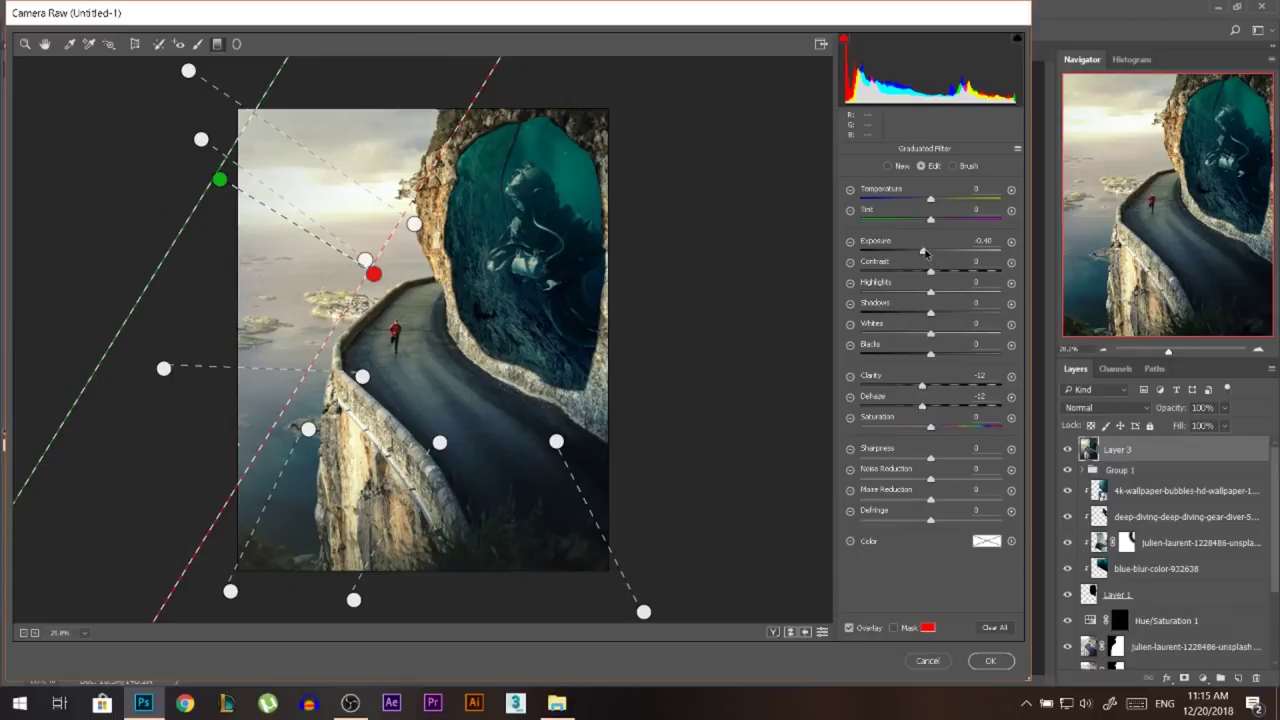
# Step: Lower the graduated filter's dehaze to -29, draw two more gradients across the sky, and apply the Camera Raw Filter
pyautogui.moveTo(922, 406); pyautogui.dragTo(910, 406)
pyautogui.moveTo(153, 94); pyautogui.dragTo(397, 313)
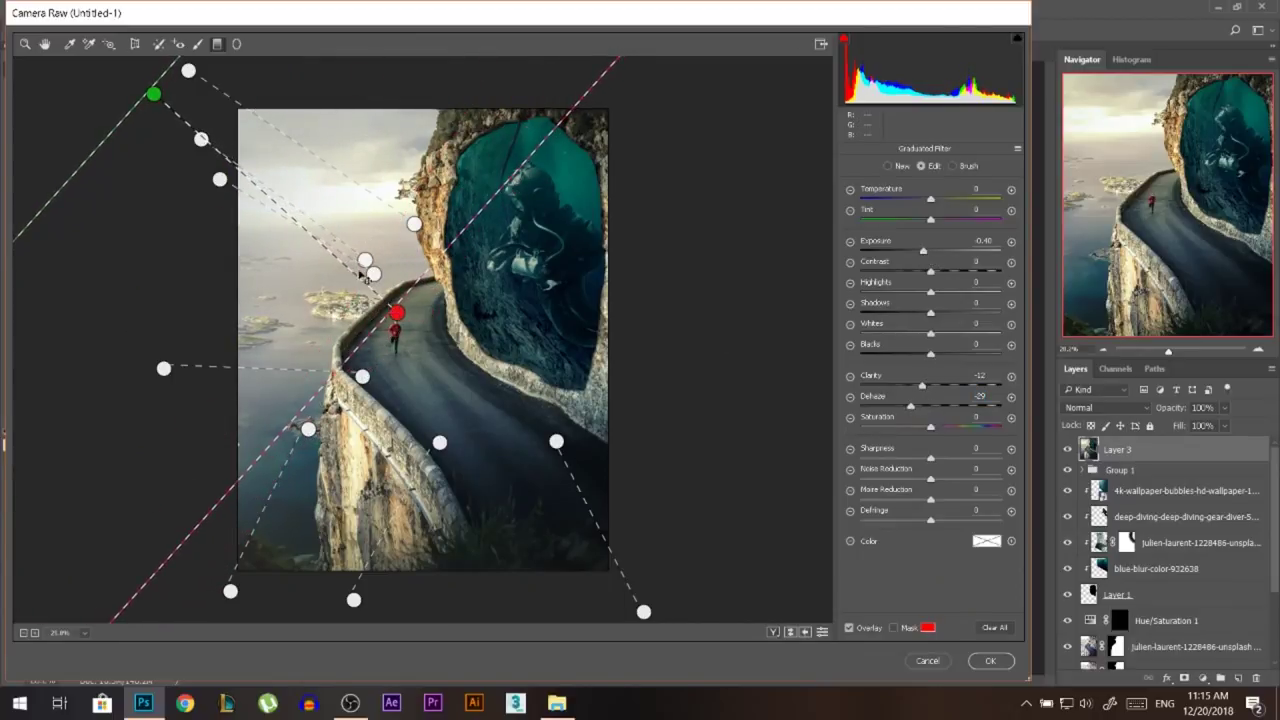
pyautogui.moveTo(323, 98); pyautogui.dragTo(417, 168)
pyautogui.click(990, 661)
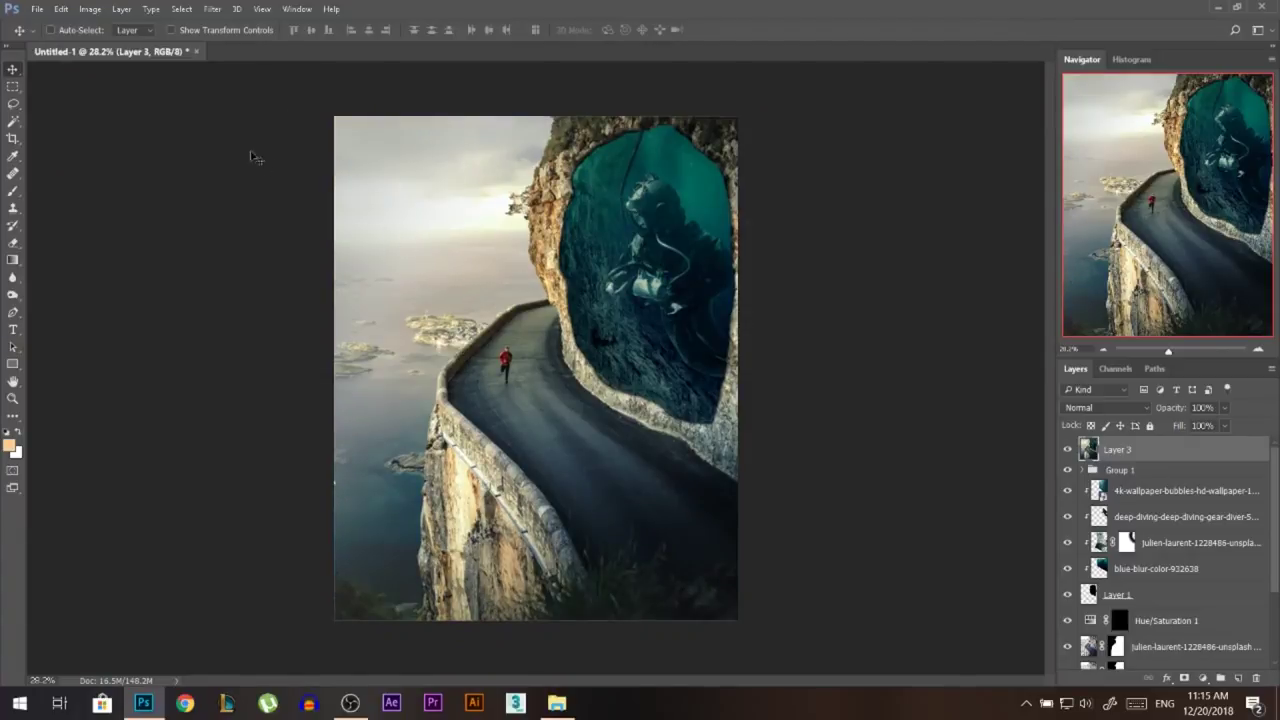
# Step: Start the Camera Raw Filter and draw a radial filter over the diver with exposure +0.55, contrast +8, clarity +30 and dehaze +7
pyautogui.scroll(1, 470, 250)
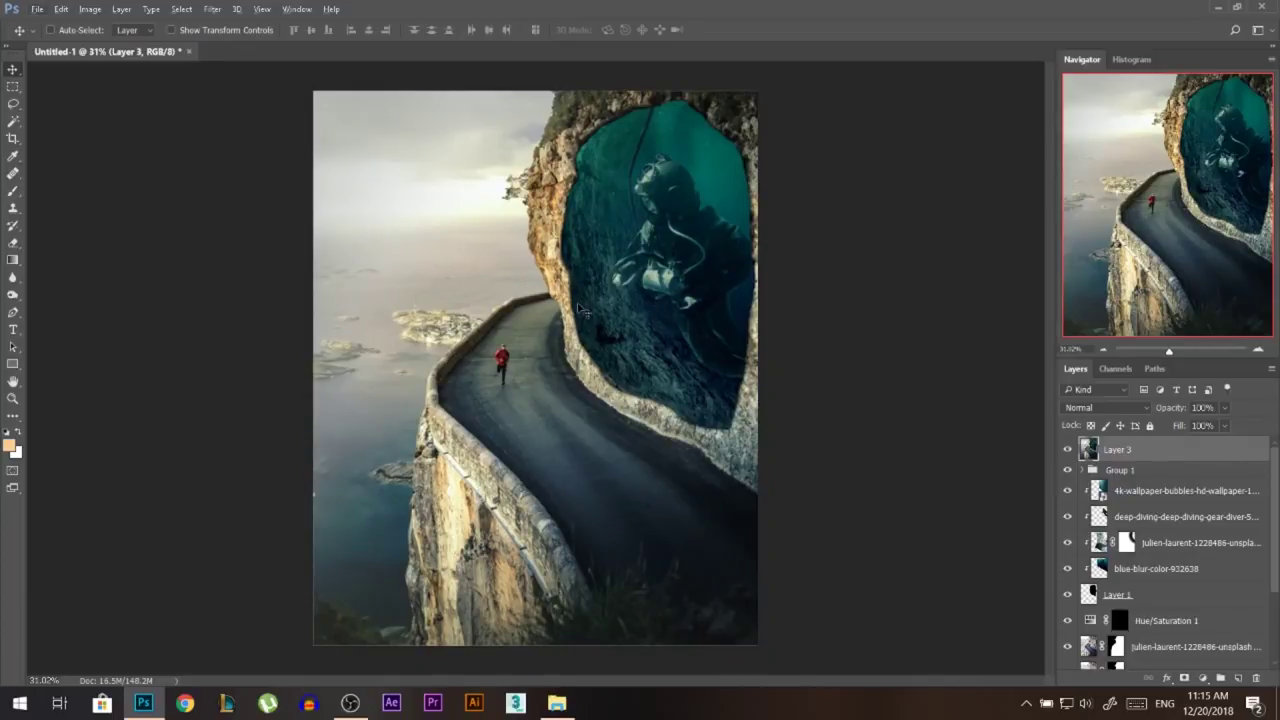
pyautogui.scroll(-1, 583, 312)
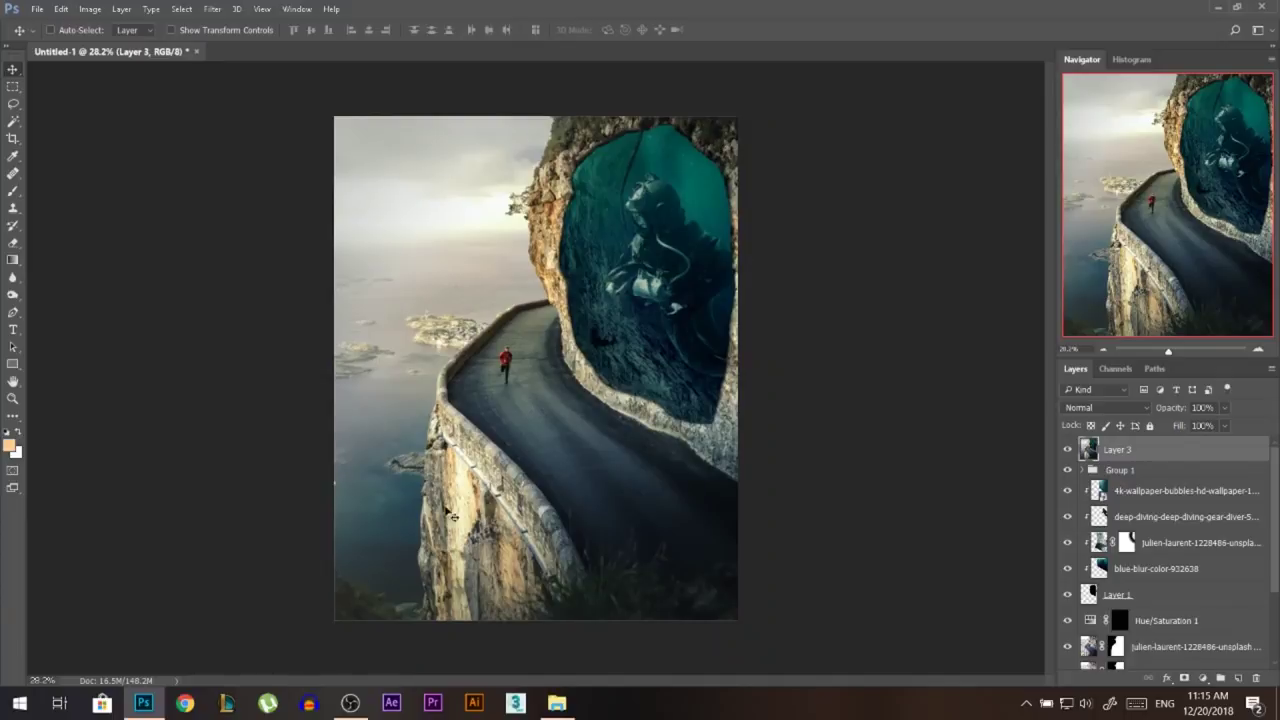
pyautogui.click(212, 8)
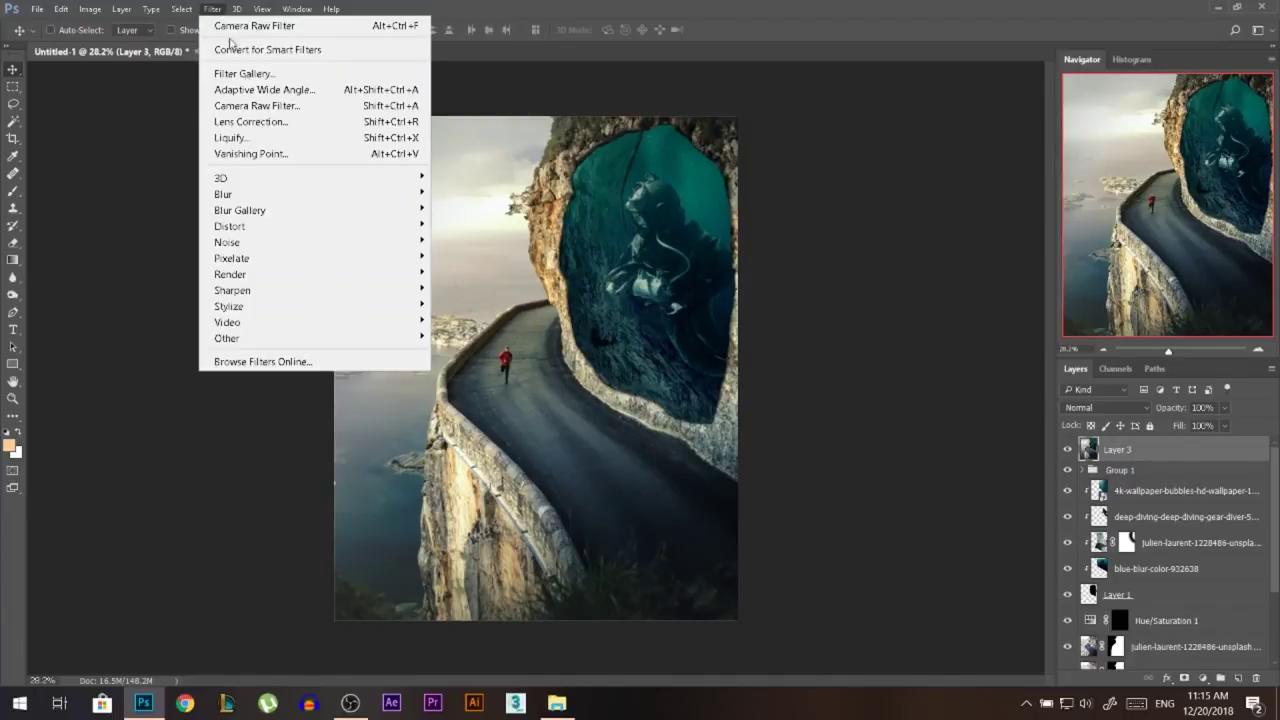
pyautogui.click(262, 105)
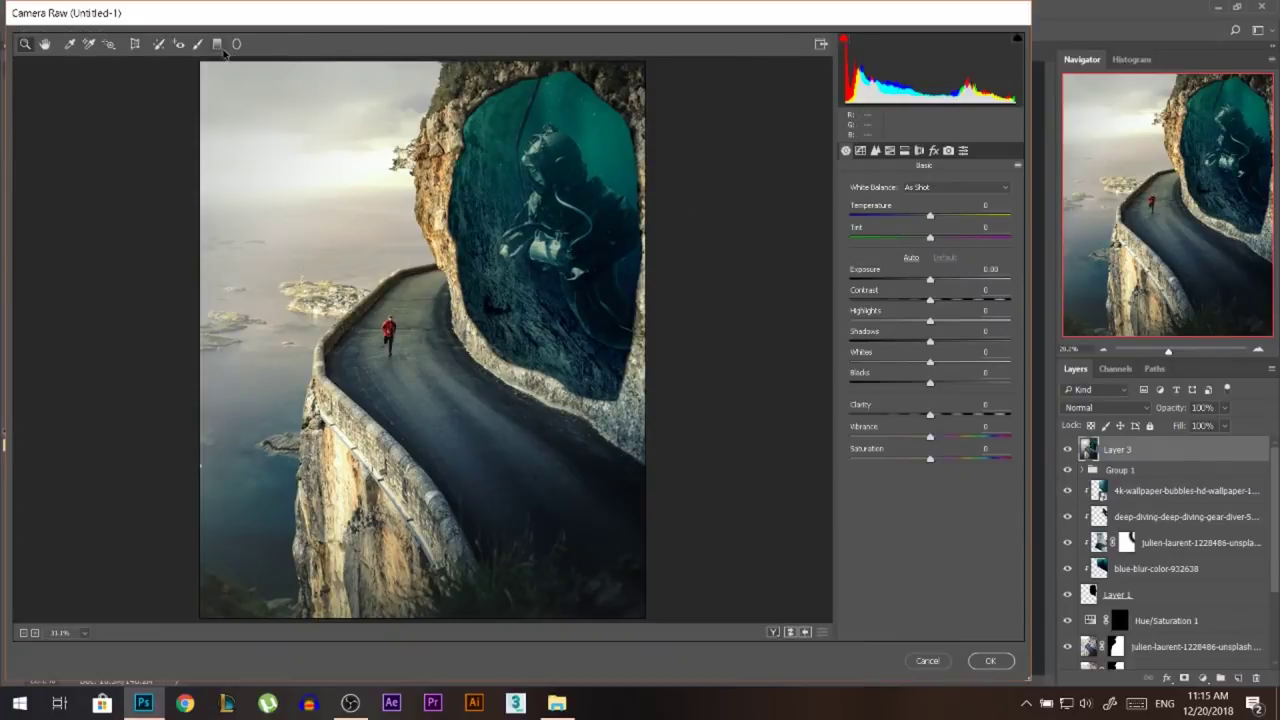
pyautogui.click(218, 44)
pyautogui.click(238, 45)
pyautogui.moveTo(923, 256); pyautogui.dragTo(934, 279)
pyautogui.moveTo(925, 389); pyautogui.dragTo(938, 415)
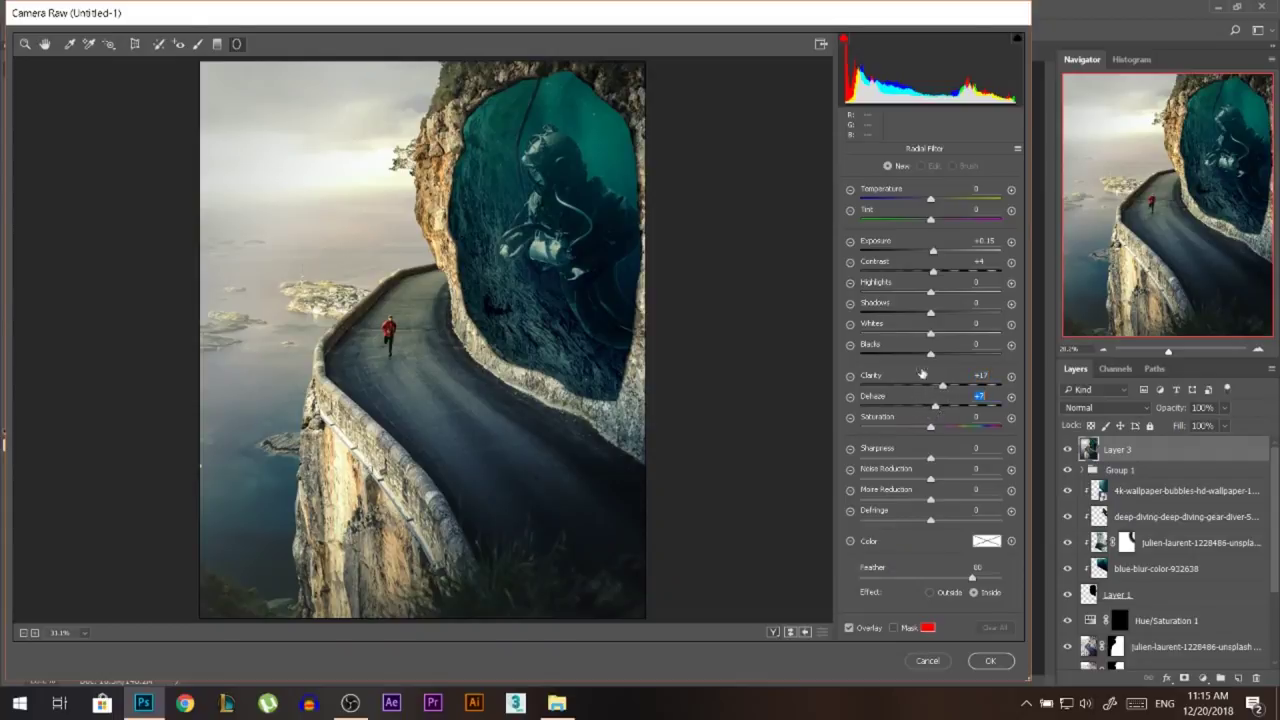
pyautogui.moveTo(589, 240); pyautogui.dragTo(507, 141)
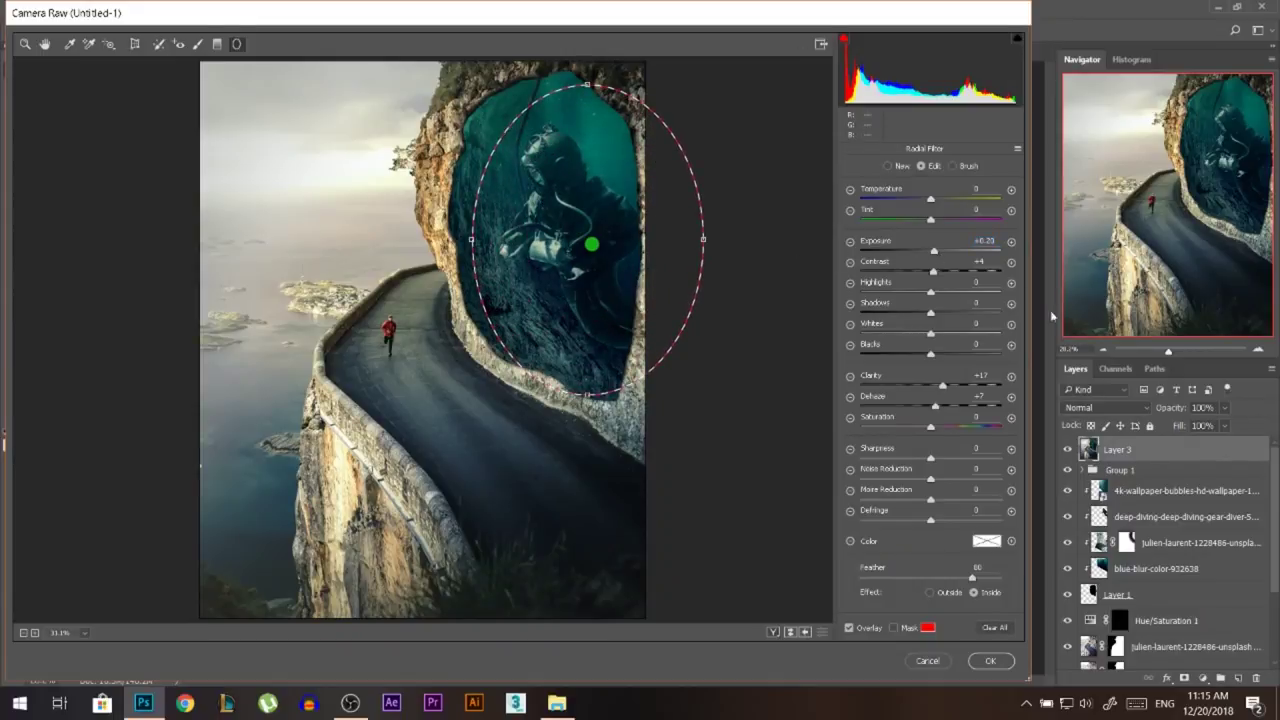
pyautogui.moveTo(938, 251); pyautogui.dragTo(940, 278)
pyautogui.moveTo(947, 389); pyautogui.dragTo(953, 391)
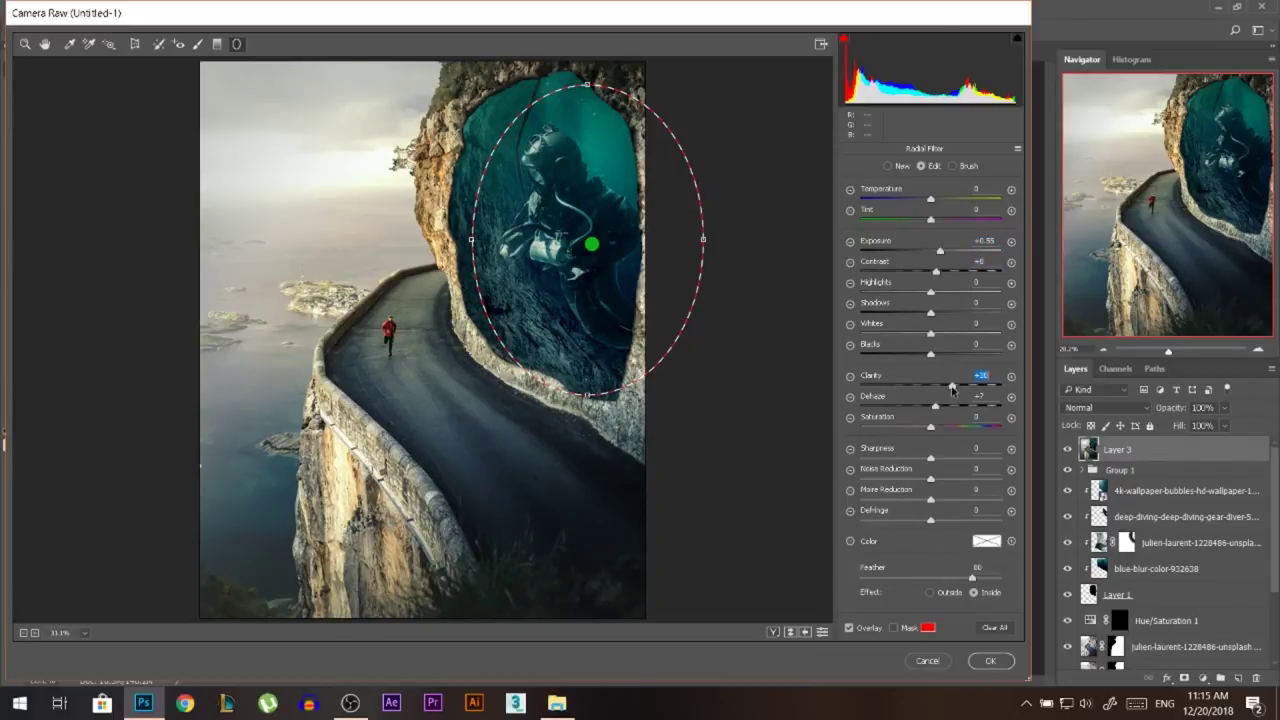
# Step: Try additional radial filters over the road and the lower part of the cave, and undo them
pyautogui.moveTo(435, 369); pyautogui.dragTo(522, 288)
pyautogui.moveTo(602, 350); pyautogui.dragTo(304, 257)
pyautogui.moveTo(683, 346); pyautogui.dragTo(580, 348)
pyautogui.hotkey('ctrl', 'z')
pyautogui.hotkey('ctrl', 'z')
pyautogui.hotkey('ctrl', 'z')
pyautogui.hotkey('ctrl', 'alt', 'z')
pyautogui.hotkey('ctrl', 'alt', 'z')
# Step: Centre the radial filter on the cave opening and check the effect with the overlay hidden
pyautogui.moveTo(591, 244); pyautogui.dragTo(557, 235)
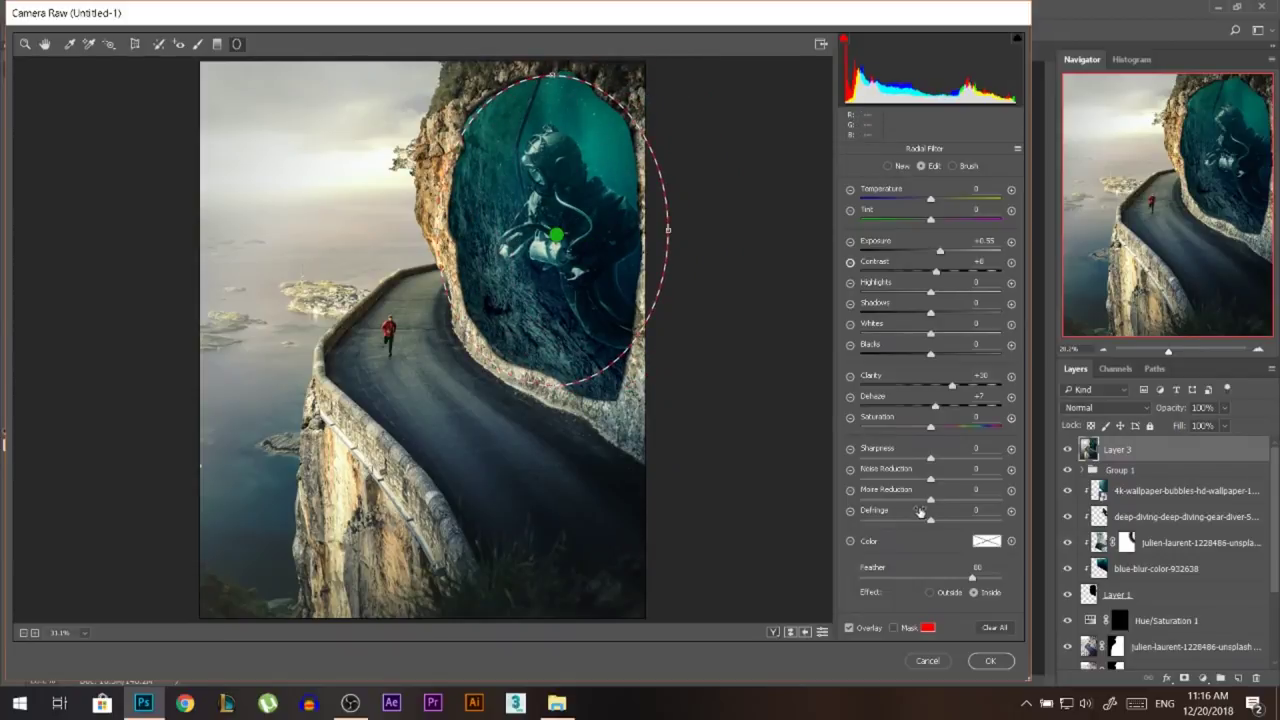
pyautogui.click(859, 633)
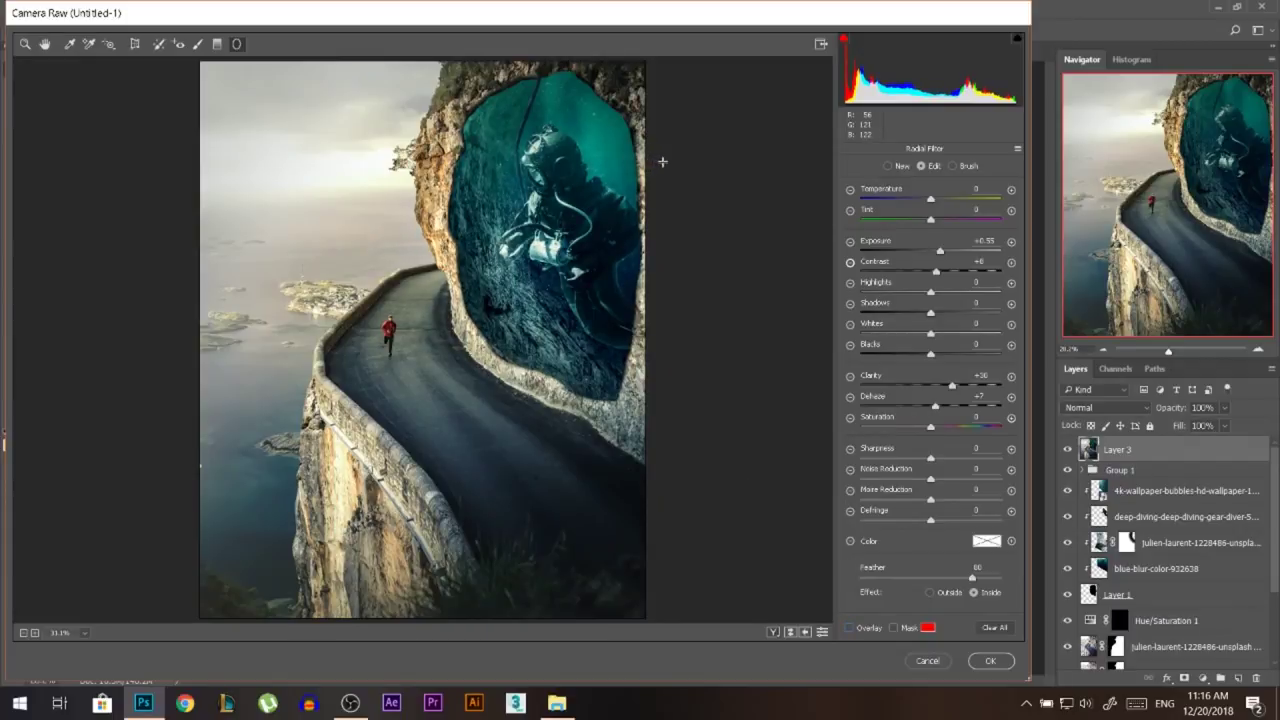
pyautogui.click(856, 628)
# Step: Adjust the radial filtering over the diver, add a radial filter around the runner on the road, and apply the Camera Raw Filter
pyautogui.moveTo(553, 262); pyautogui.dragTo(575, 245)
pyautogui.moveTo(402, 357); pyautogui.dragTo(266, 207)
pyautogui.moveTo(391, 328)
pyautogui.mouseDown()
pyautogui.moveTo(433, 366)
pyautogui.moveTo(397, 349)
pyautogui.mouseUp()
pyautogui.click(989, 660)
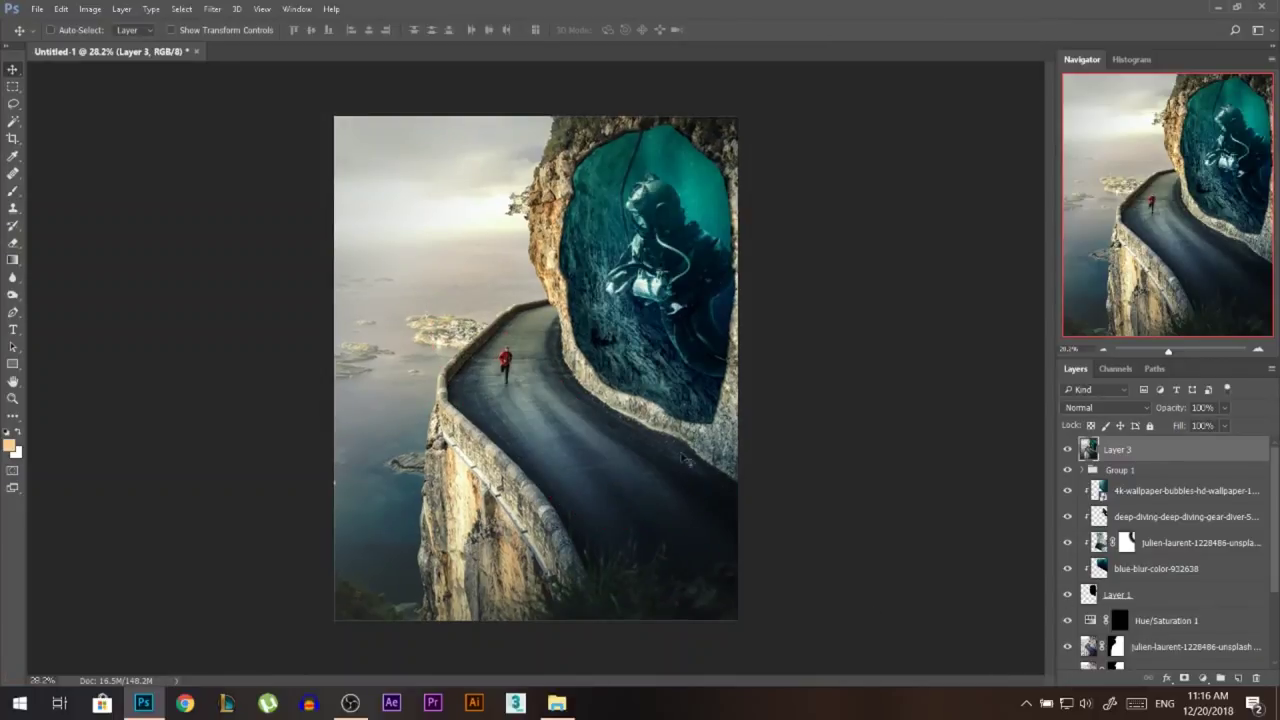
# Step: Compare the image with and without the merged Camera Raw layer, at full and at 43% opacity
pyautogui.click(1067, 451)
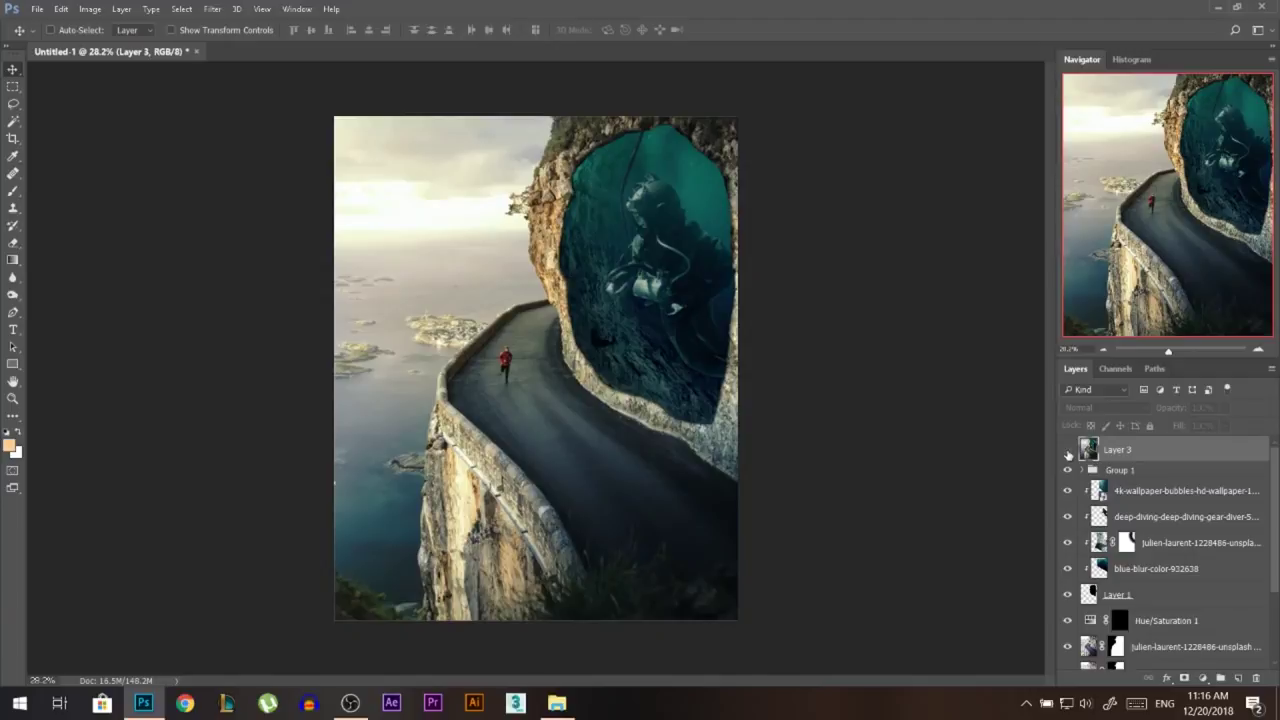
pyautogui.click(1067, 451)
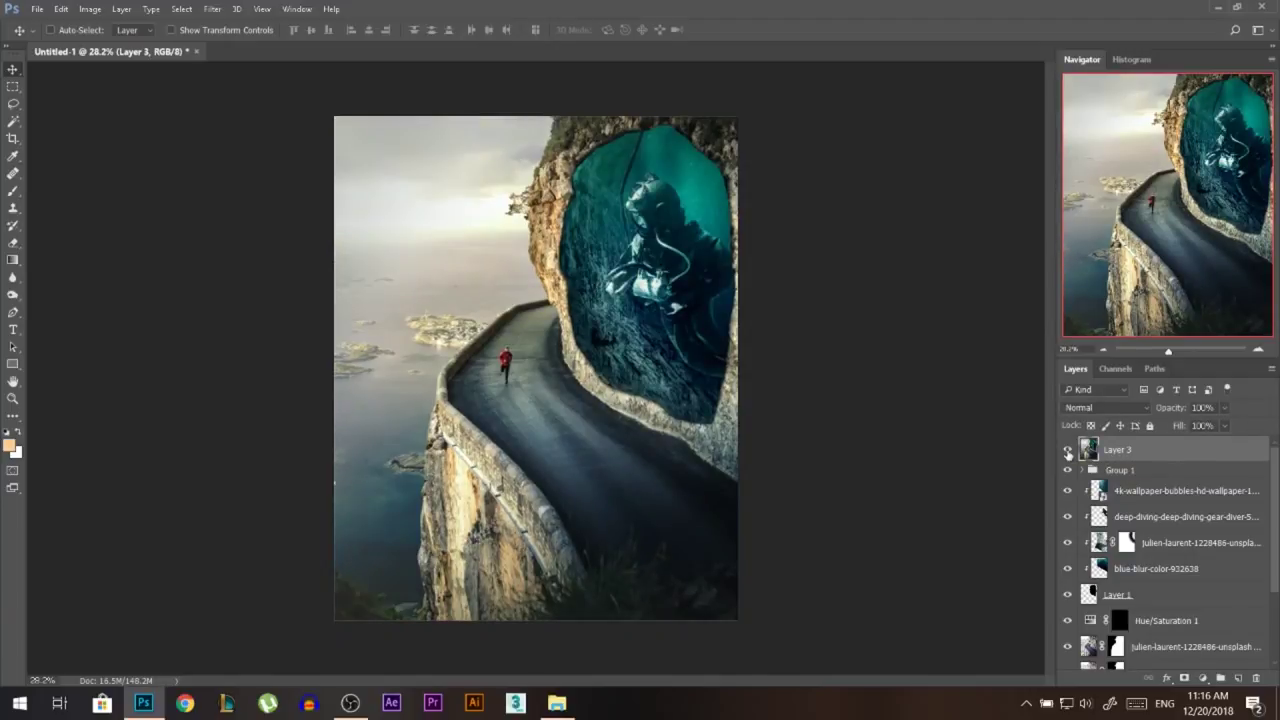
pyautogui.click(1067, 451)
pyautogui.click(1067, 451)
pyautogui.click(1067, 451)
pyautogui.click(1067, 451)
pyautogui.click(1067, 451)
pyautogui.click(1067, 451)
pyautogui.click(1067, 451)
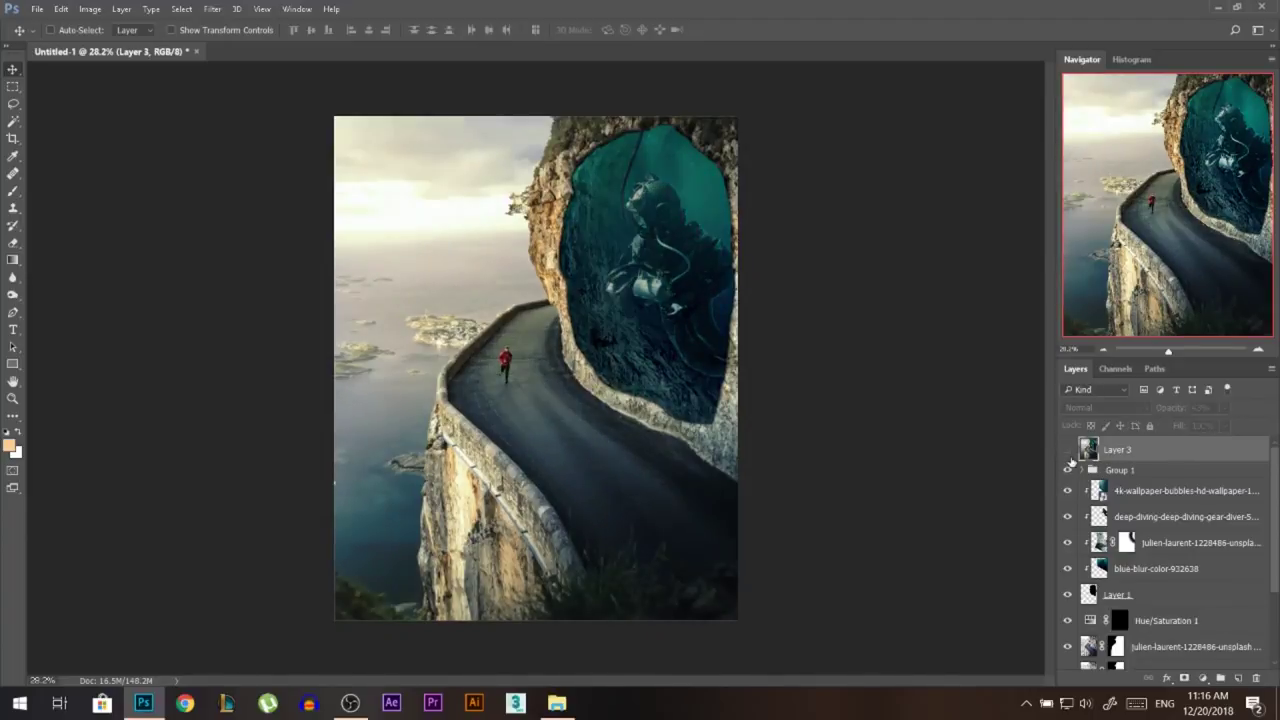
pyautogui.click(1067, 451)
pyautogui.click(1067, 451)
pyautogui.scroll(-1, 626, 358)
pyautogui.scroll(1, 632, 374)
pyautogui.click(1067, 451)
# Step: Set the merged layer's opacity to 59% and add a layer mask to it
pyautogui.scroll(1, 576, 385)
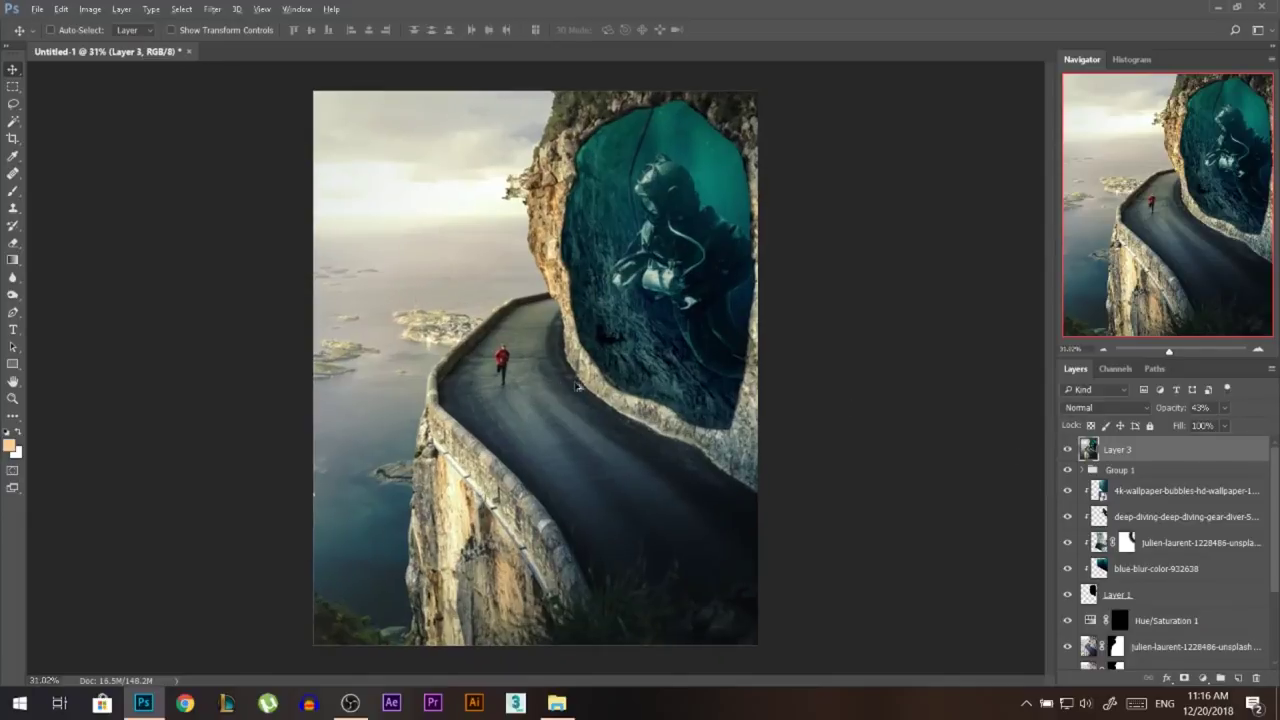
pyautogui.moveTo(1179, 412); pyautogui.dragTo(1195, 412)
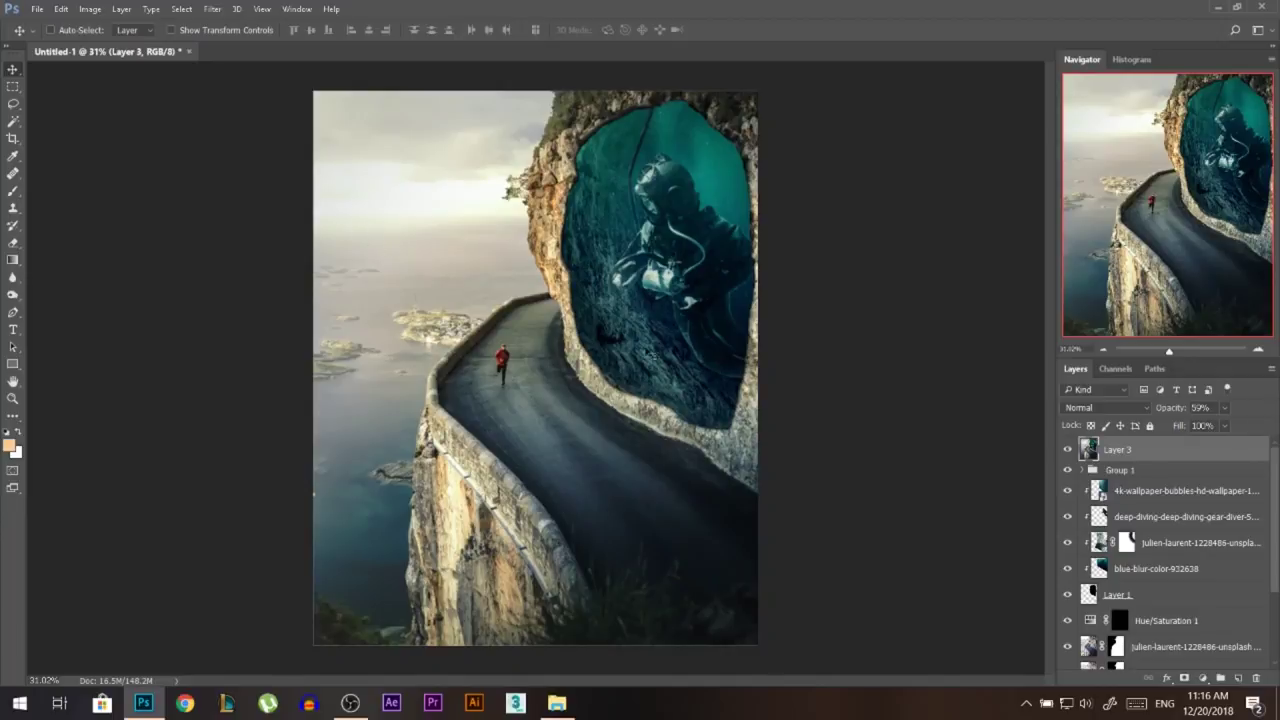
pyautogui.click(1183, 680)
# Step: Paint black on the layer mask over the lower part of the diver cave with a soft 35% opacity brush, and compare the result
pyautogui.press('d')
pyautogui.click(13, 190)
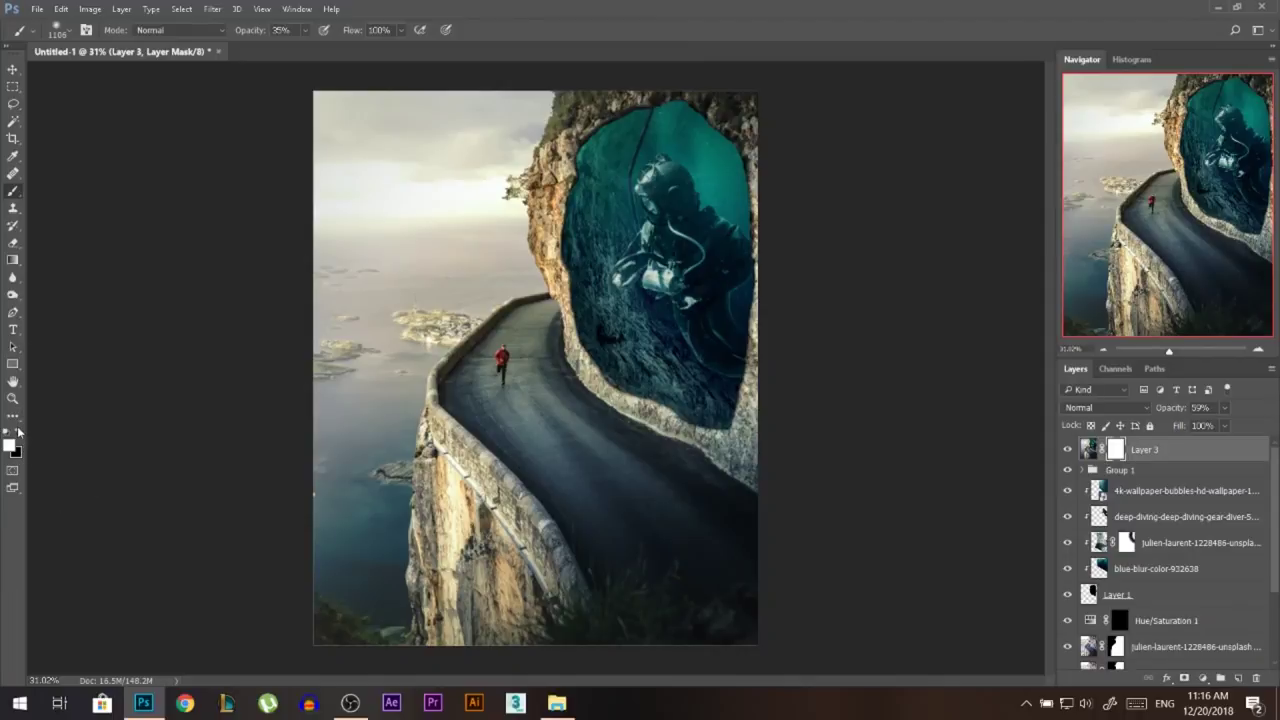
pyautogui.moveTo(680, 310)
pyautogui.mouseDown()
pyautogui.moveTo(625, 205)
pyautogui.moveTo(700, 390)
pyautogui.moveTo(627, 254)
pyautogui.moveTo(715, 414)
pyautogui.moveTo(620, 269)
pyautogui.moveTo(650, 390)
pyautogui.mouseUp()
pyautogui.click(18, 430)
pyautogui.moveTo(669, 366)
pyautogui.mouseDown()
pyautogui.moveTo(649, 366)
pyautogui.moveTo(623, 334)
pyautogui.mouseUp()
pyautogui.moveTo(594, 290)
pyautogui.mouseDown()
pyautogui.moveTo(596, 228)
pyautogui.moveTo(660, 384)
pyautogui.mouseUp()
pyautogui.click(1067, 451)
pyautogui.click(1067, 451)
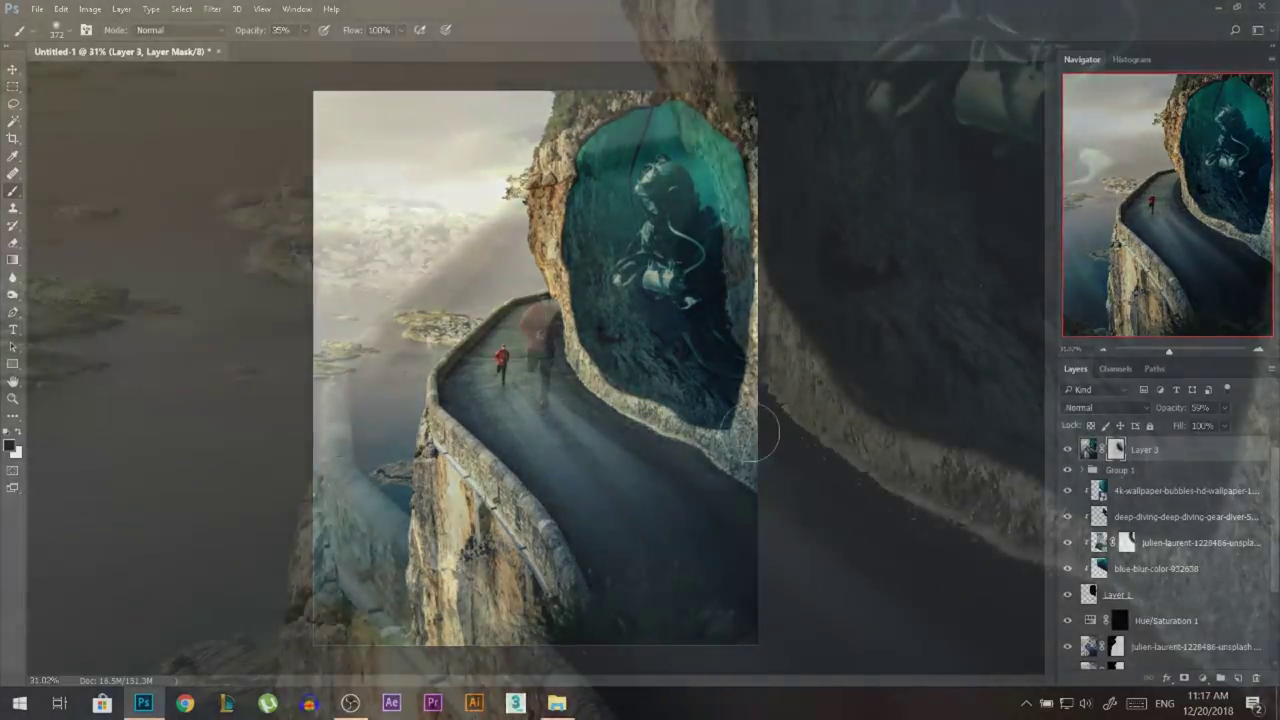